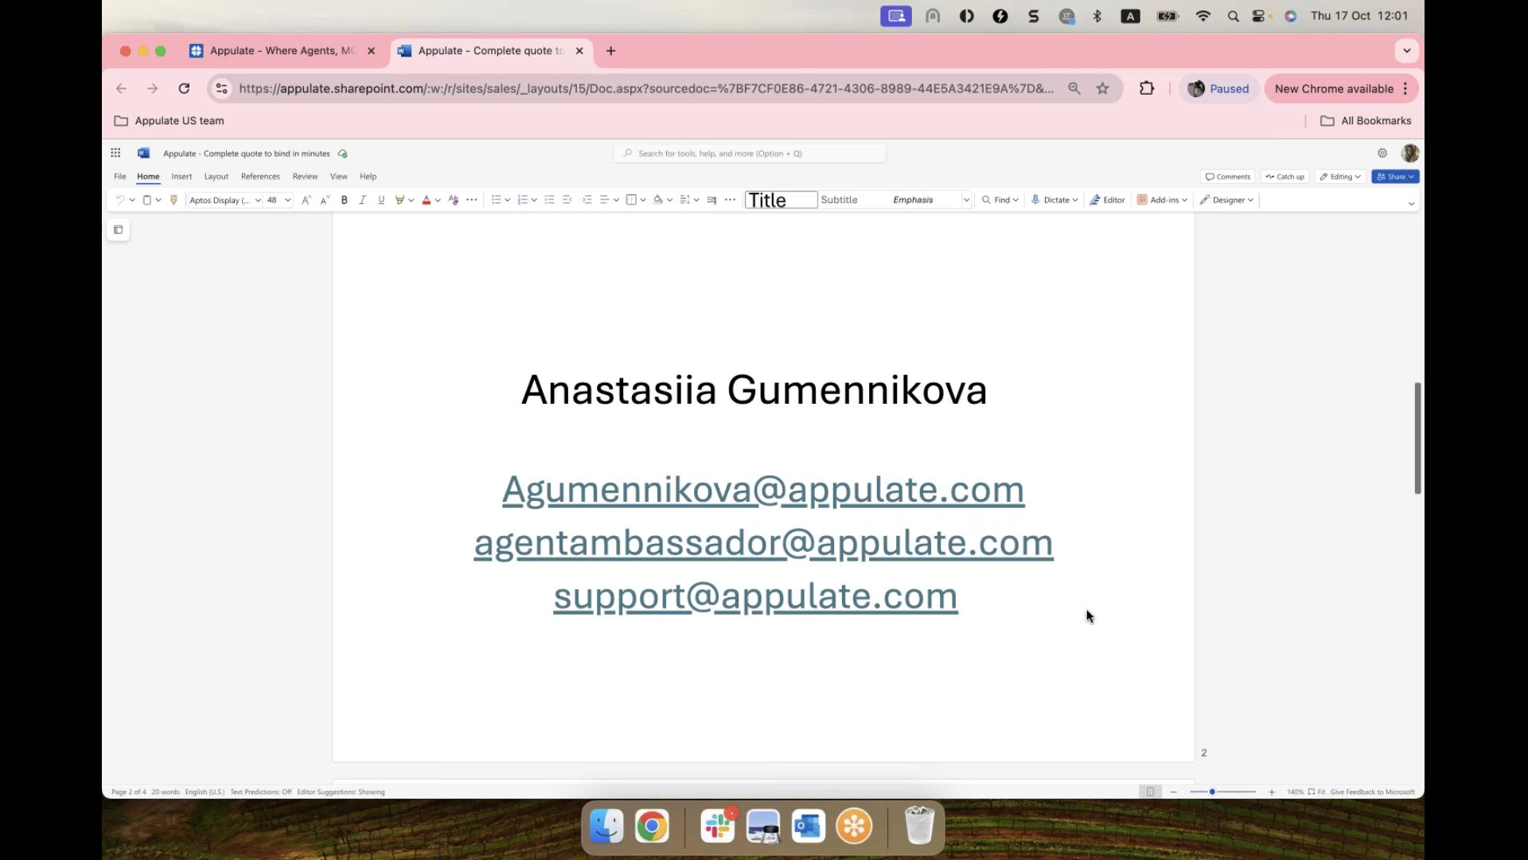
Step: Open appulate.com in a new tab and go through Login to the agency Sign up form
scroll(1088, 615, "down", 5)
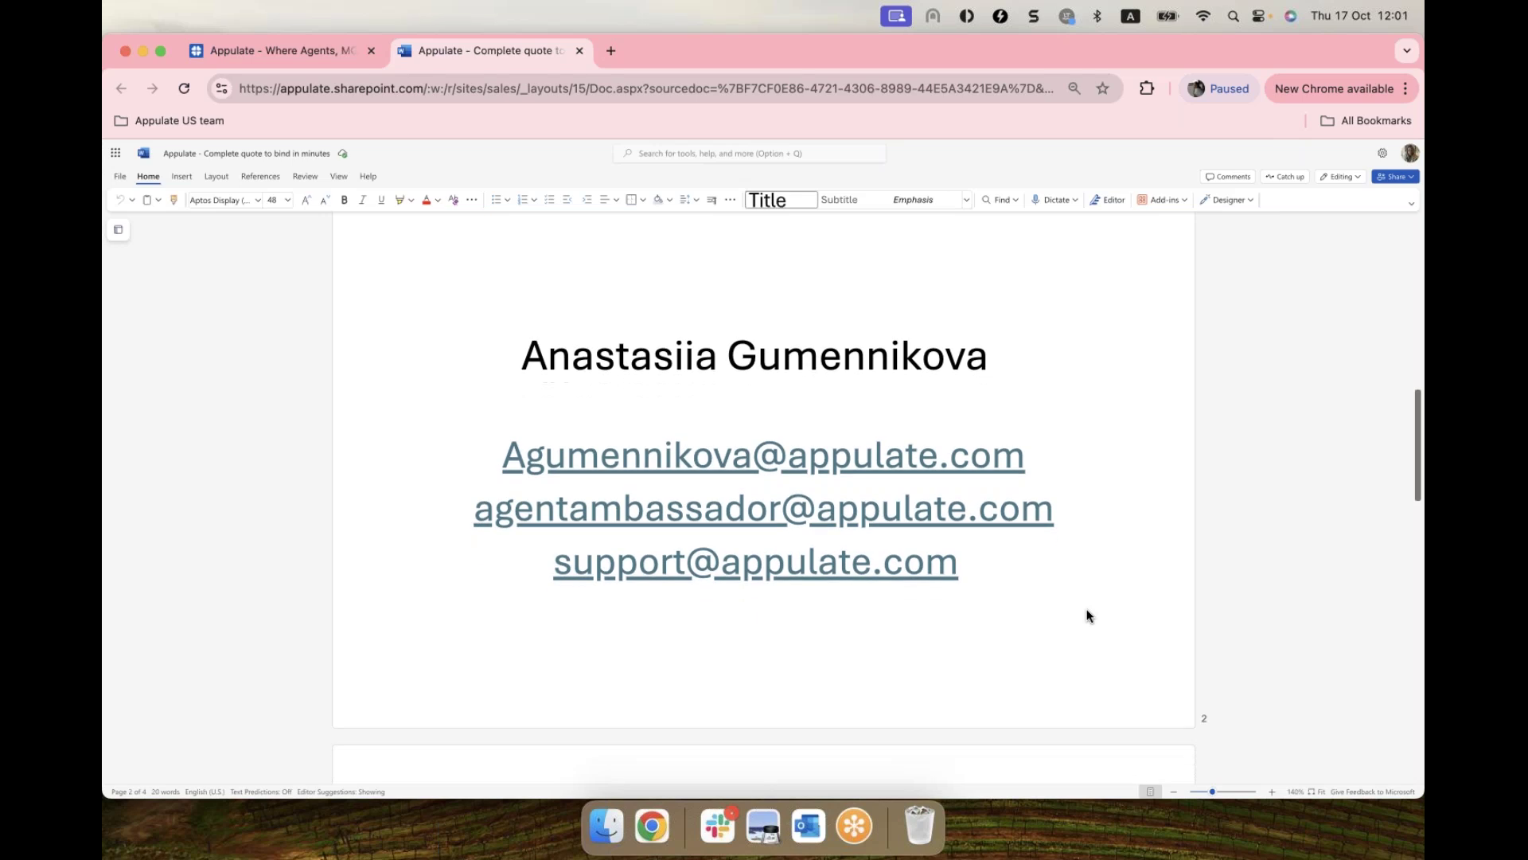
scroll(1087, 615, "down", 6)
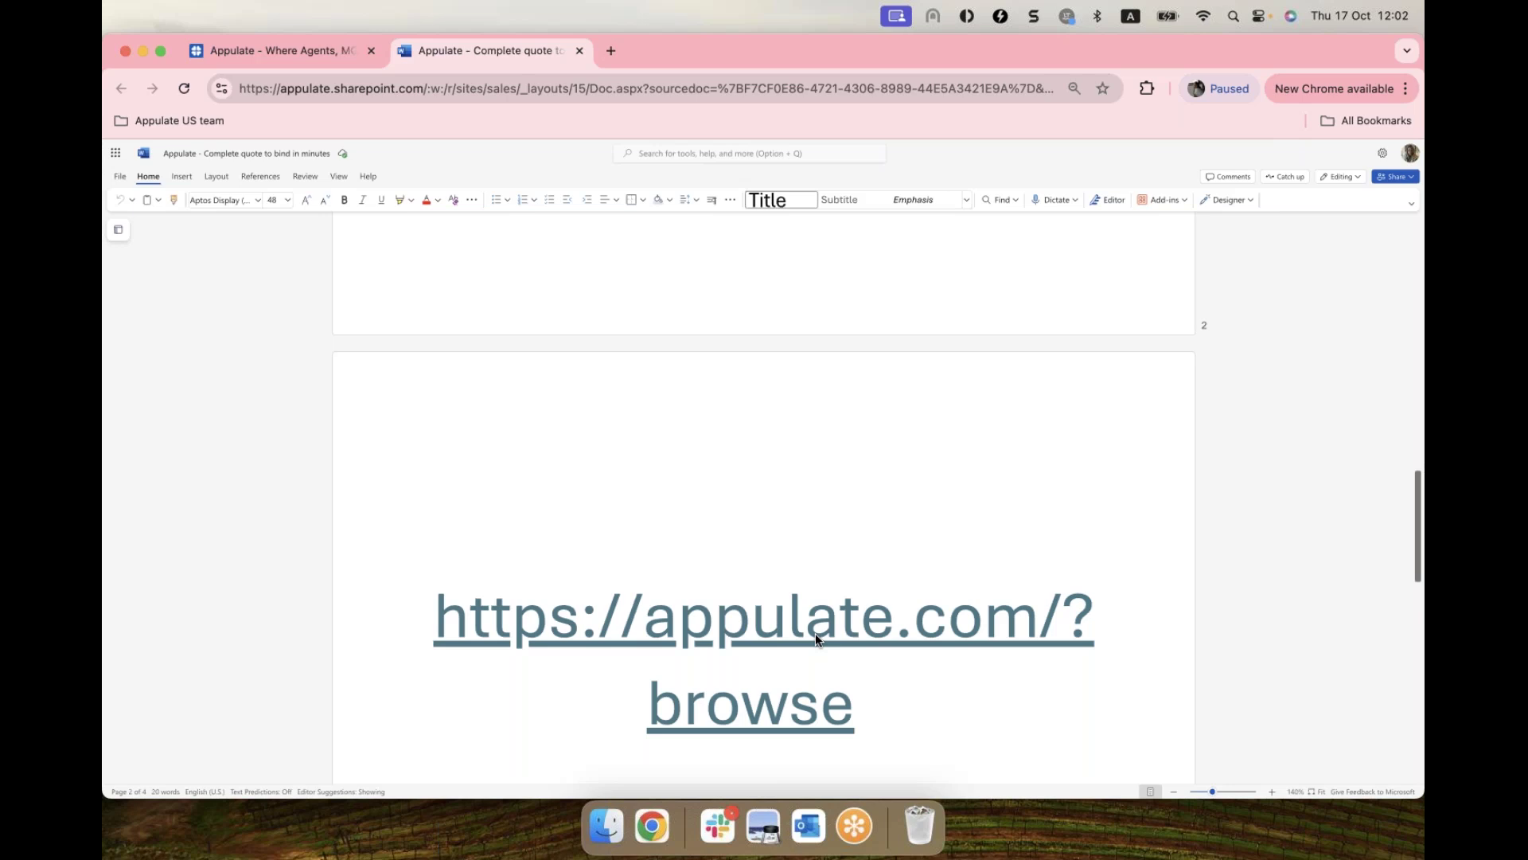
left_click(760, 629)
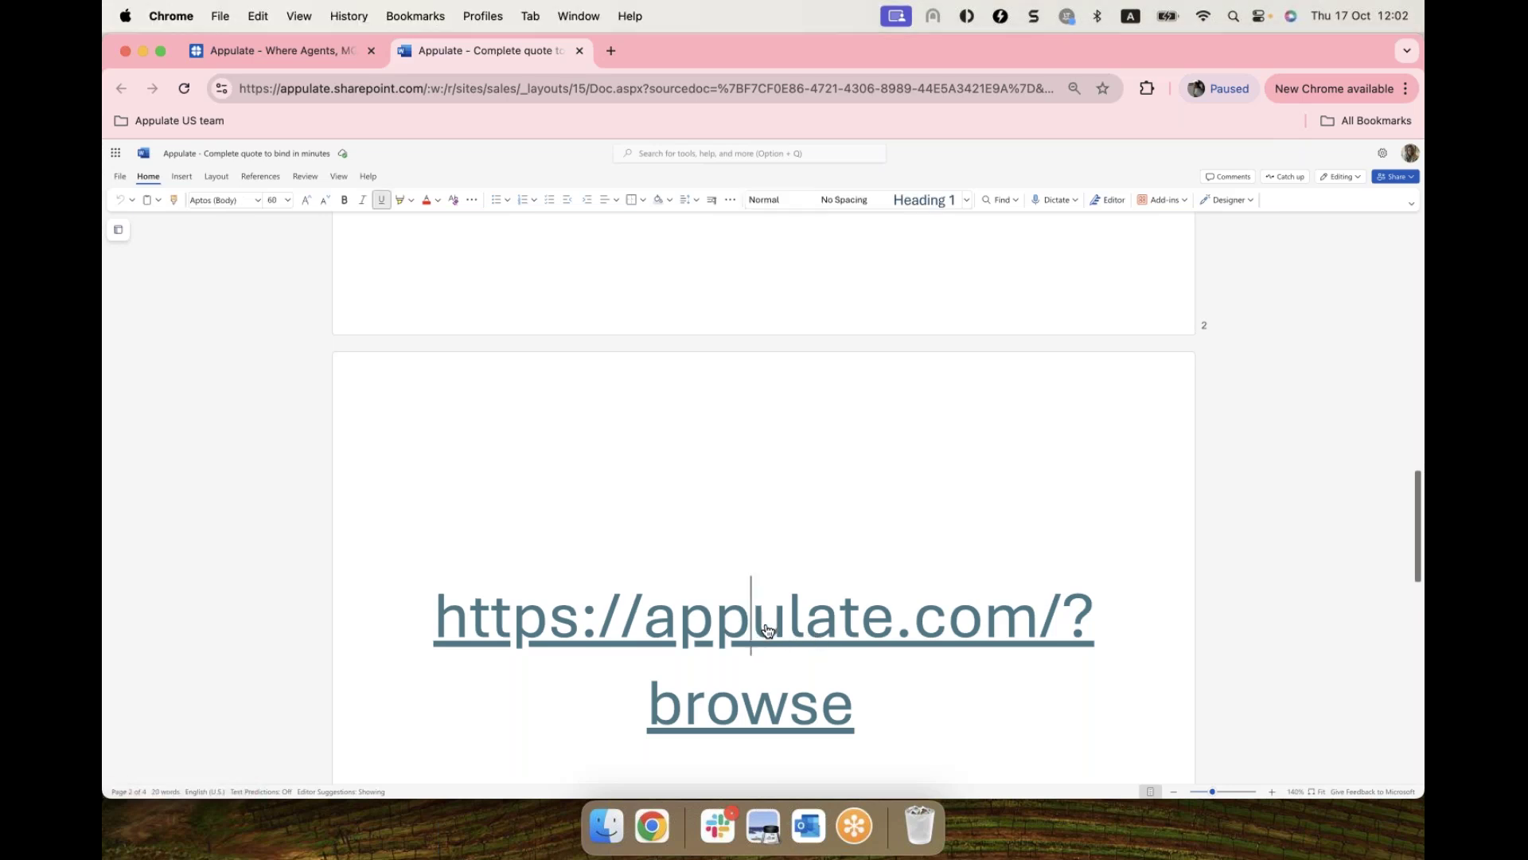
left_click(792, 668)
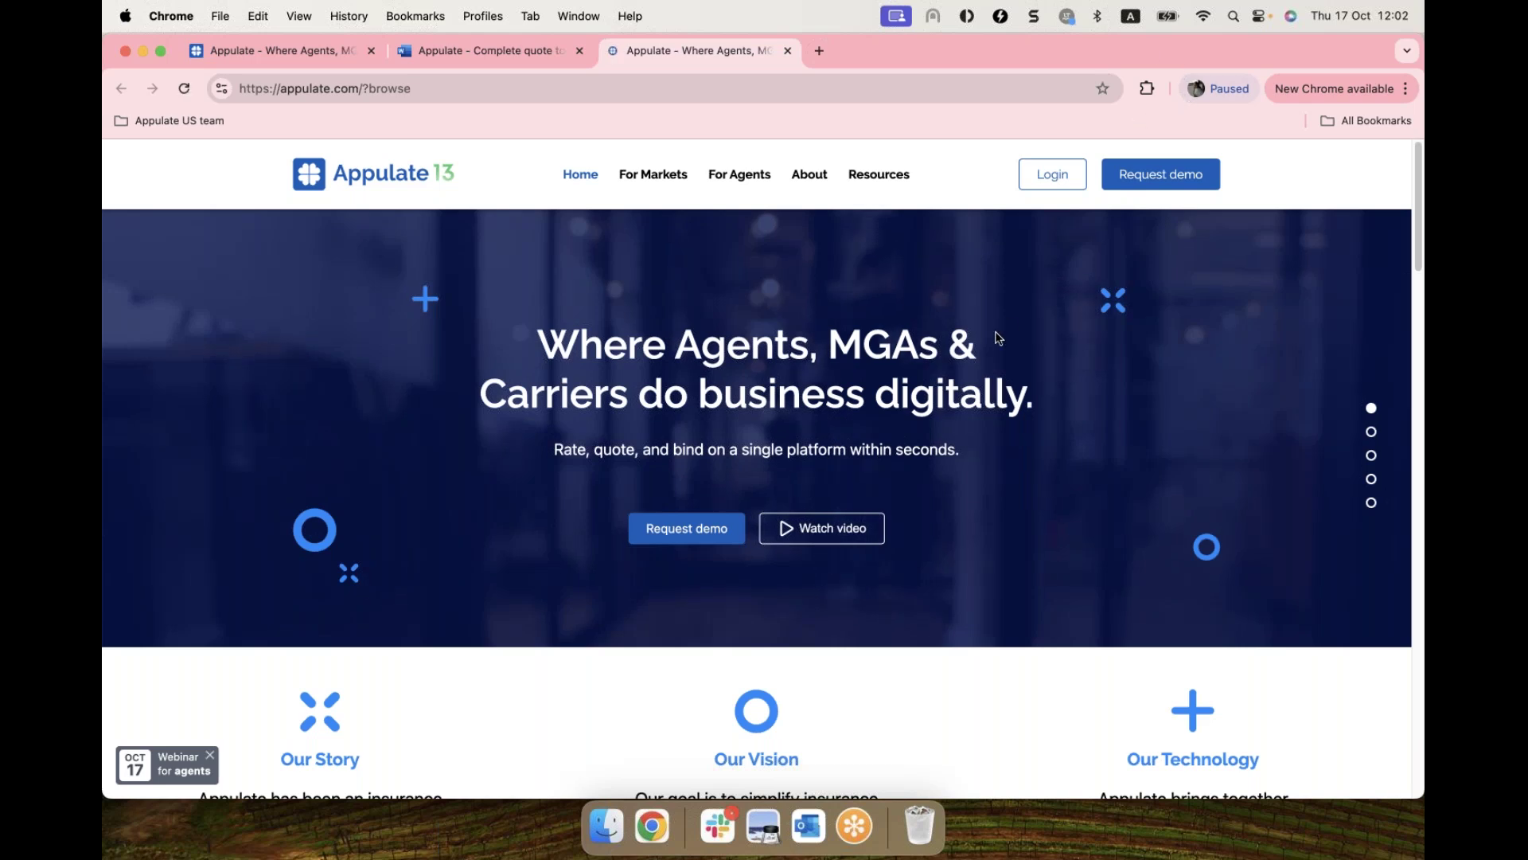
left_click(1052, 177)
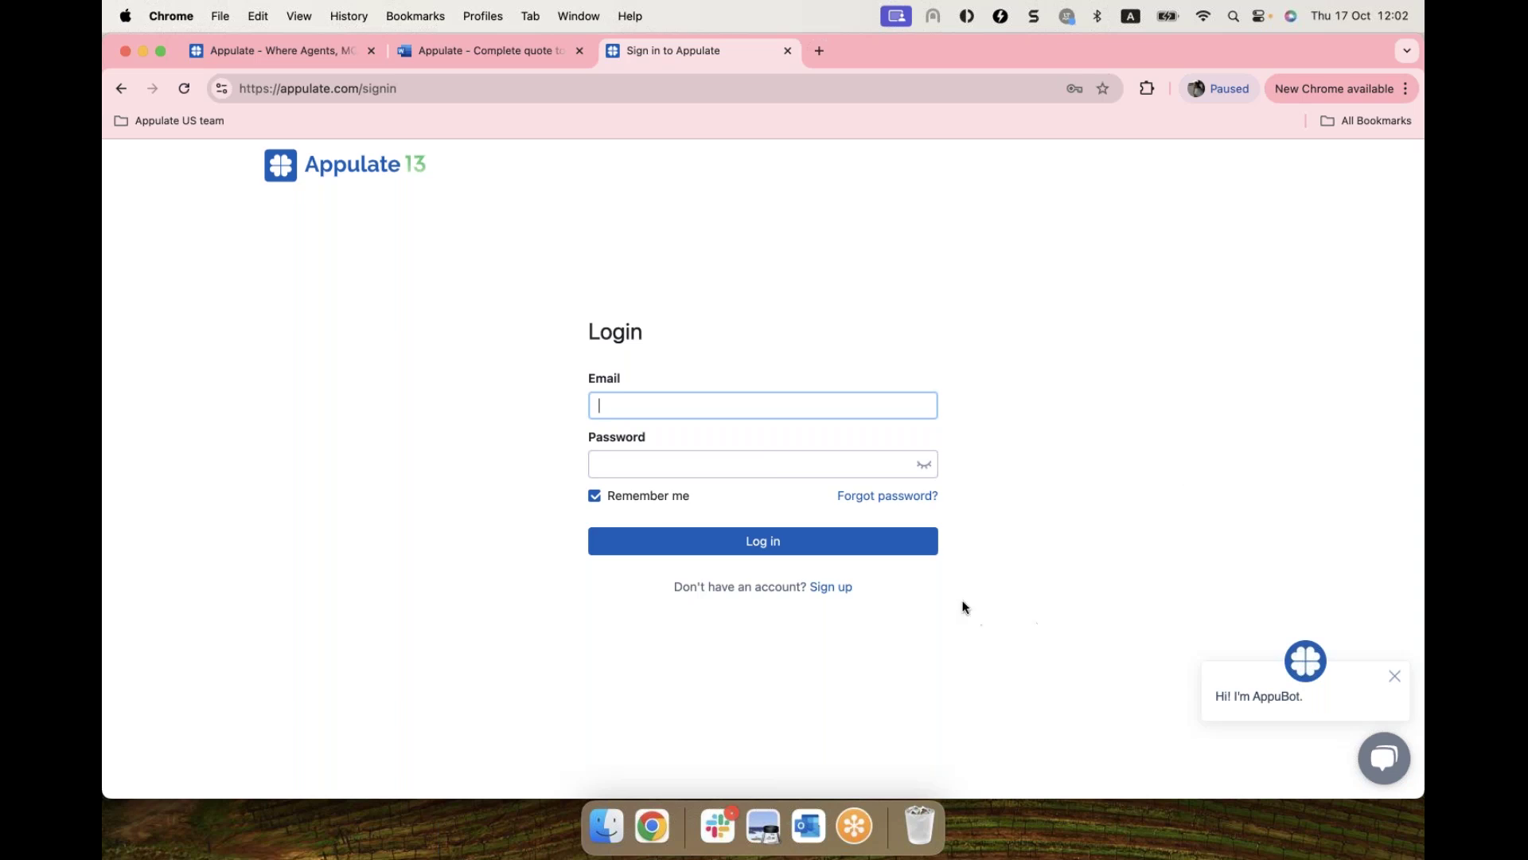
left_click(825, 590)
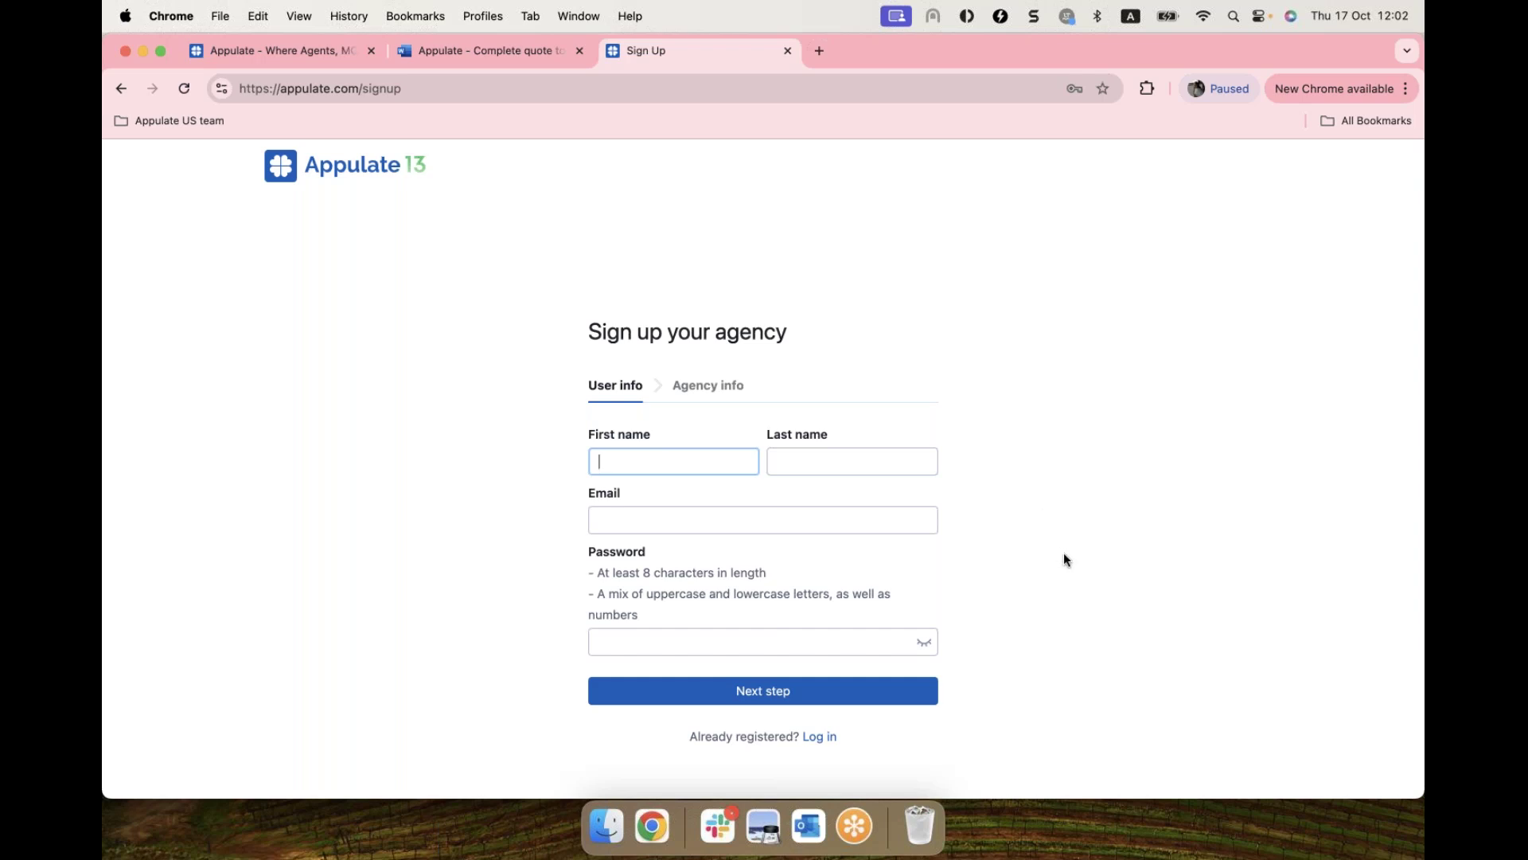
Step: Log in to Appulate using a saved account's email and password from Chrome autofill
left_click(828, 738)
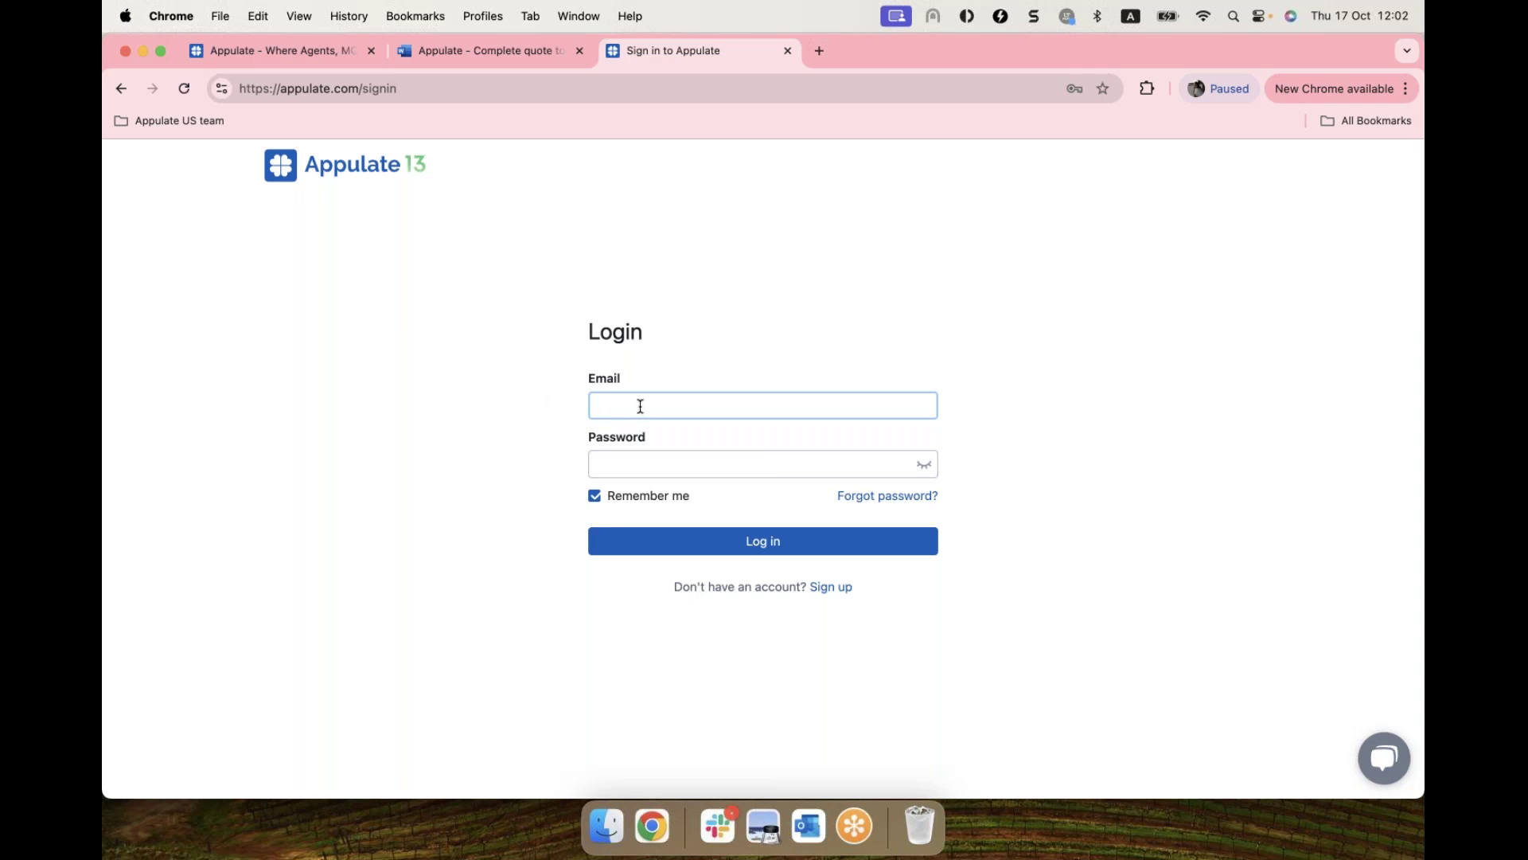
left_click(638, 408)
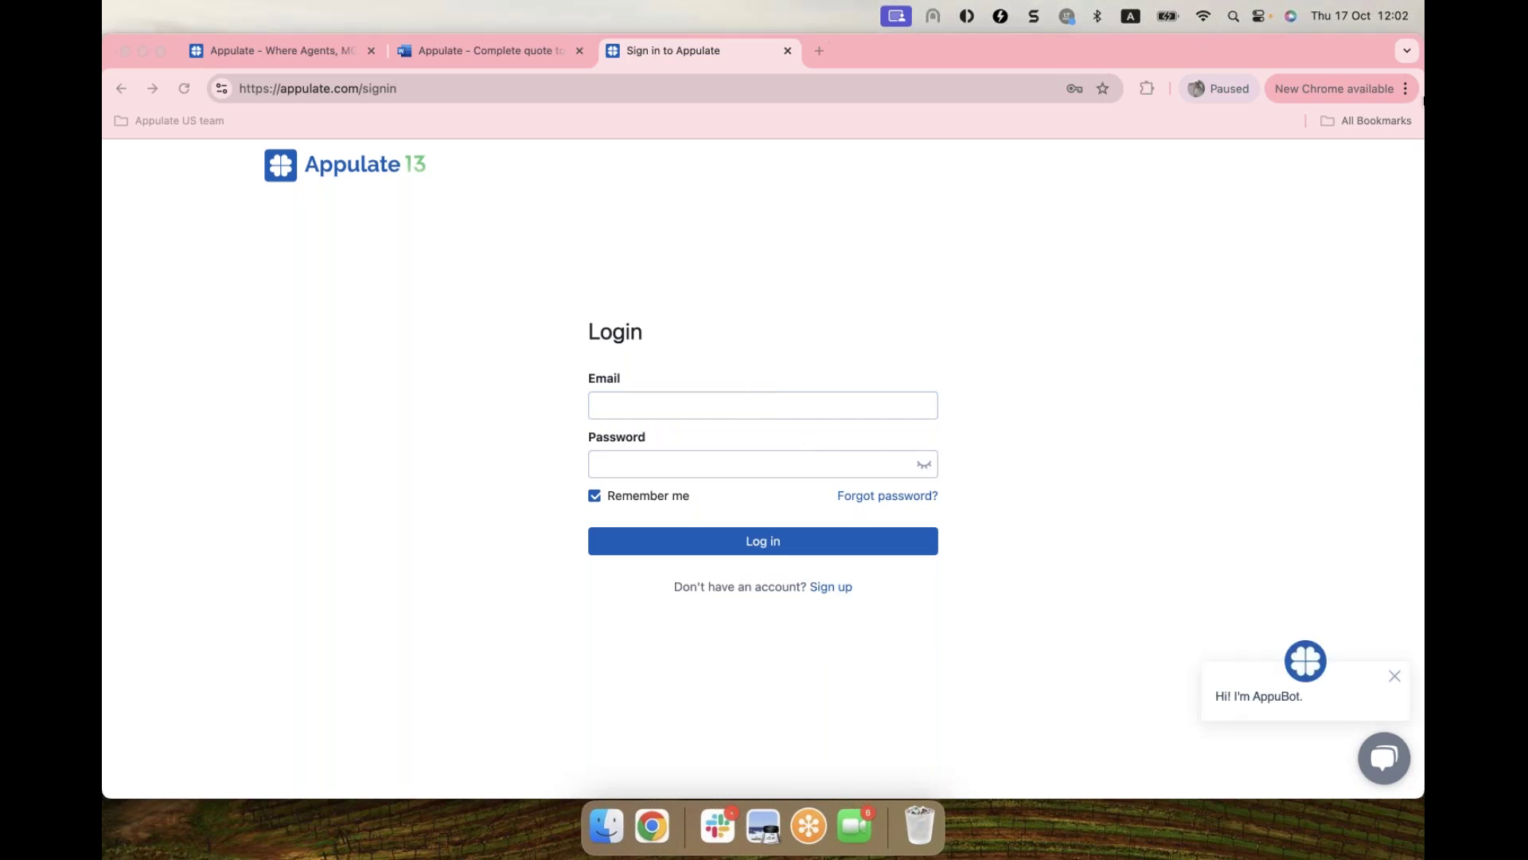
left_click(662, 402)
left_click(775, 462)
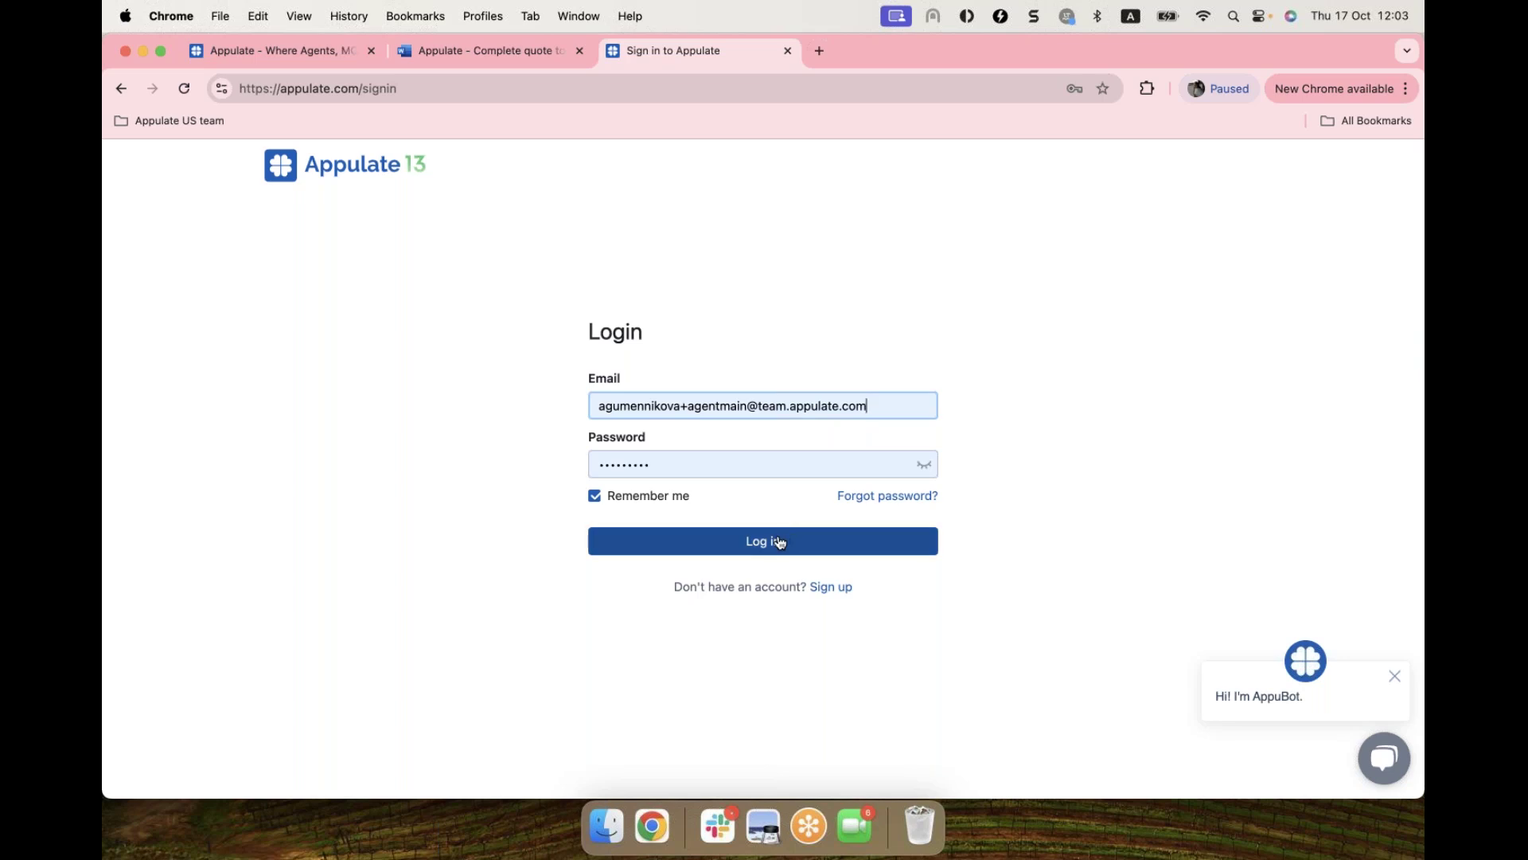
left_click(768, 542)
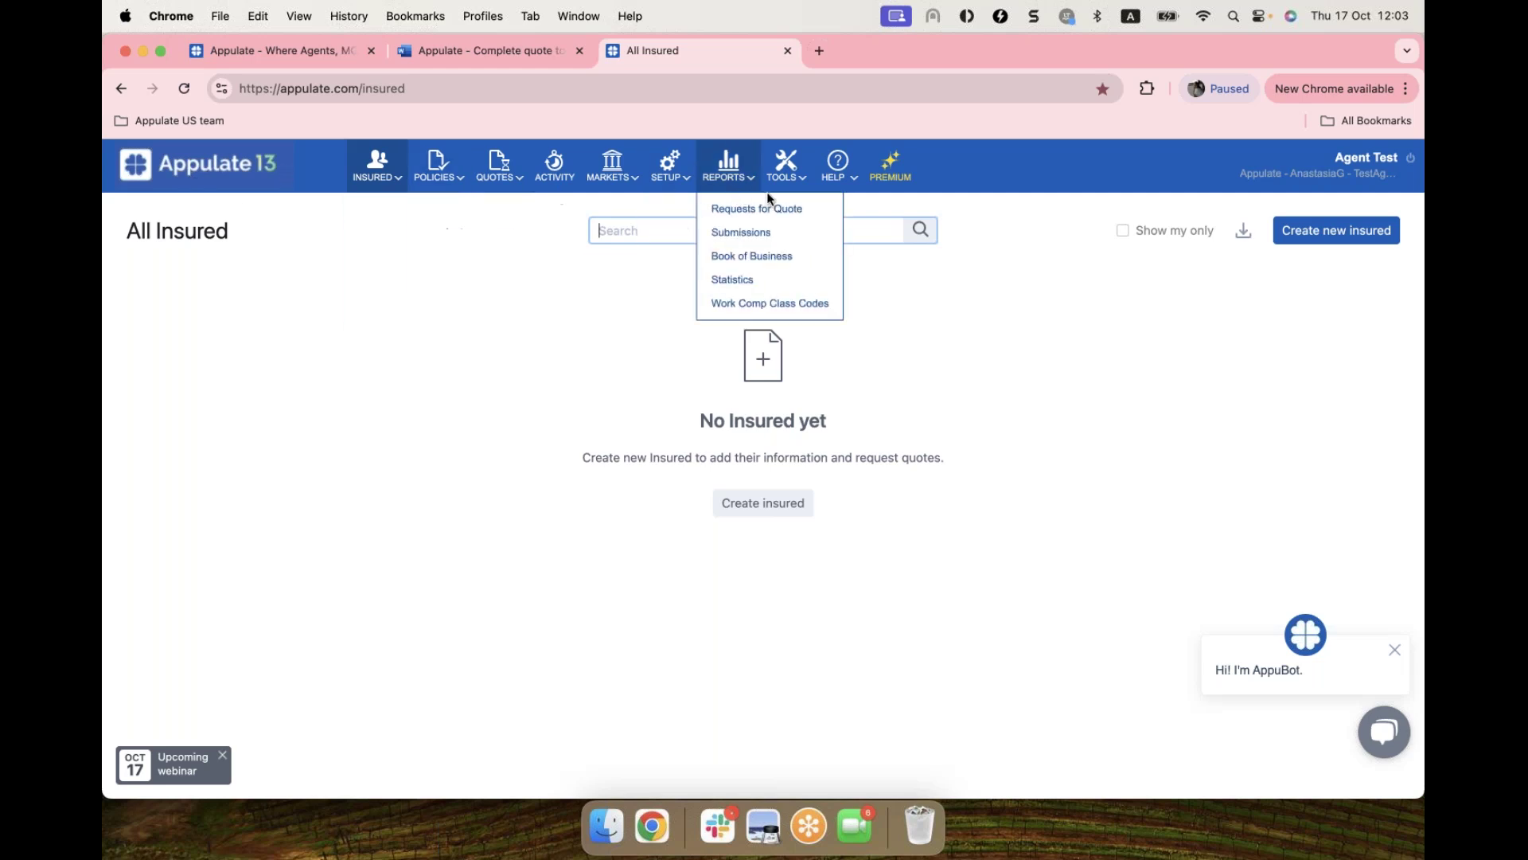
Step: Look over the Reports, Help and Tools menus on the empty All Insured page
mouse_move(856, 186)
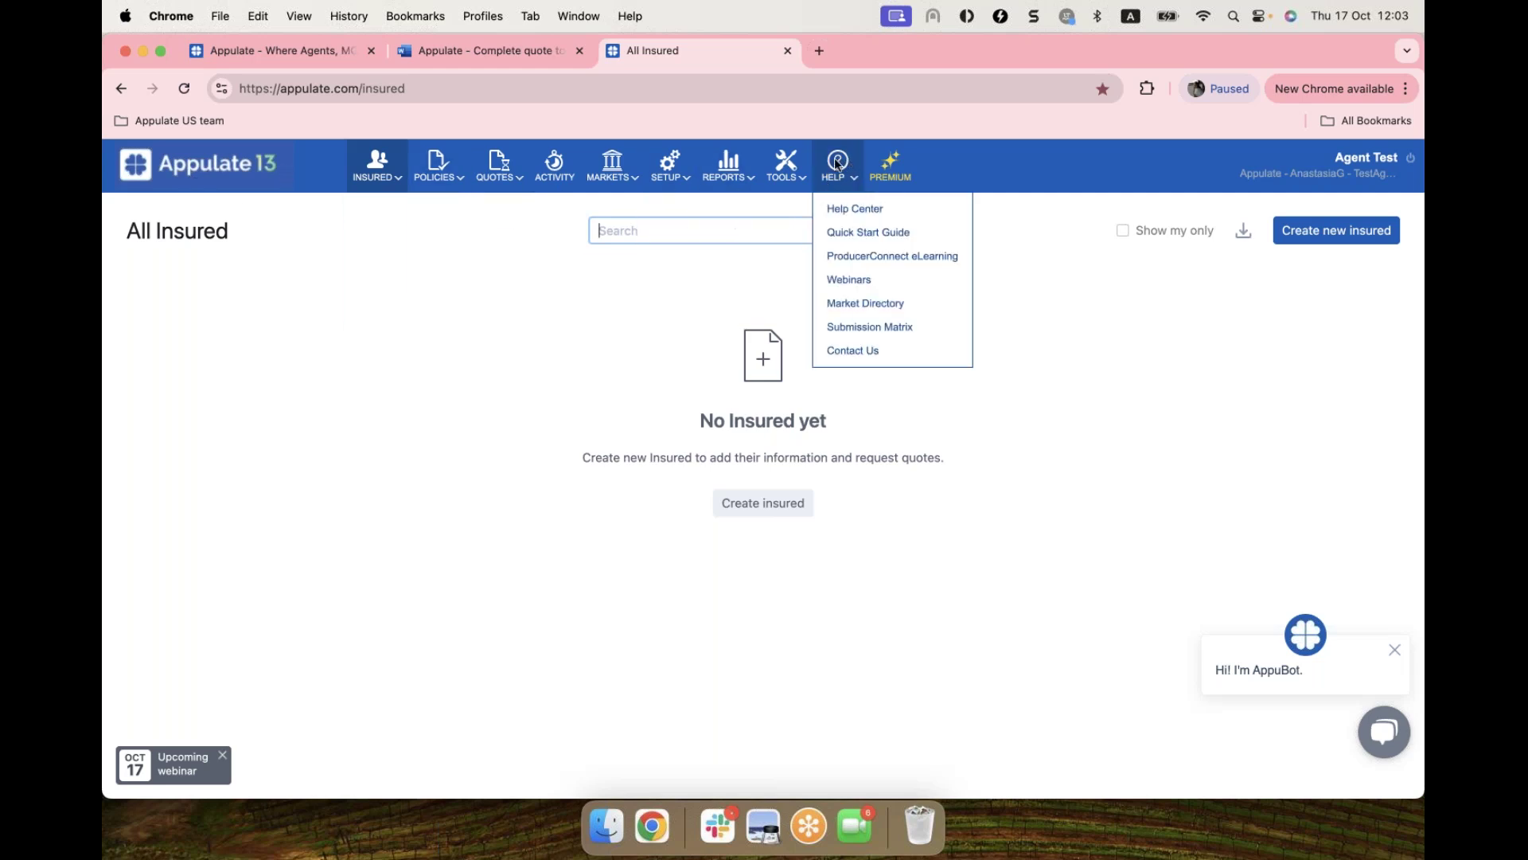
mouse_move(786, 157)
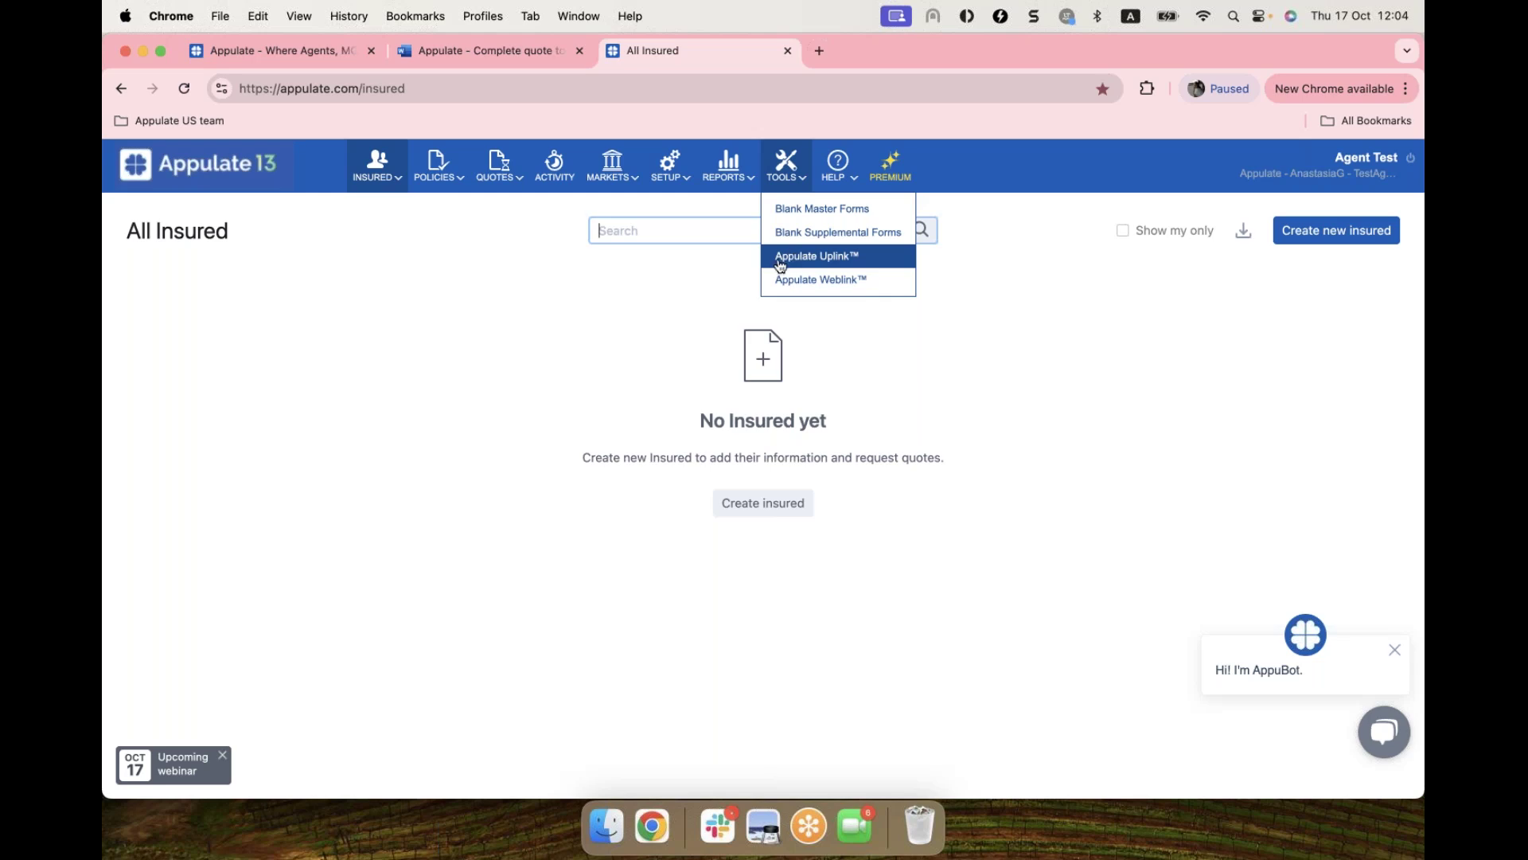
left_click(862, 266)
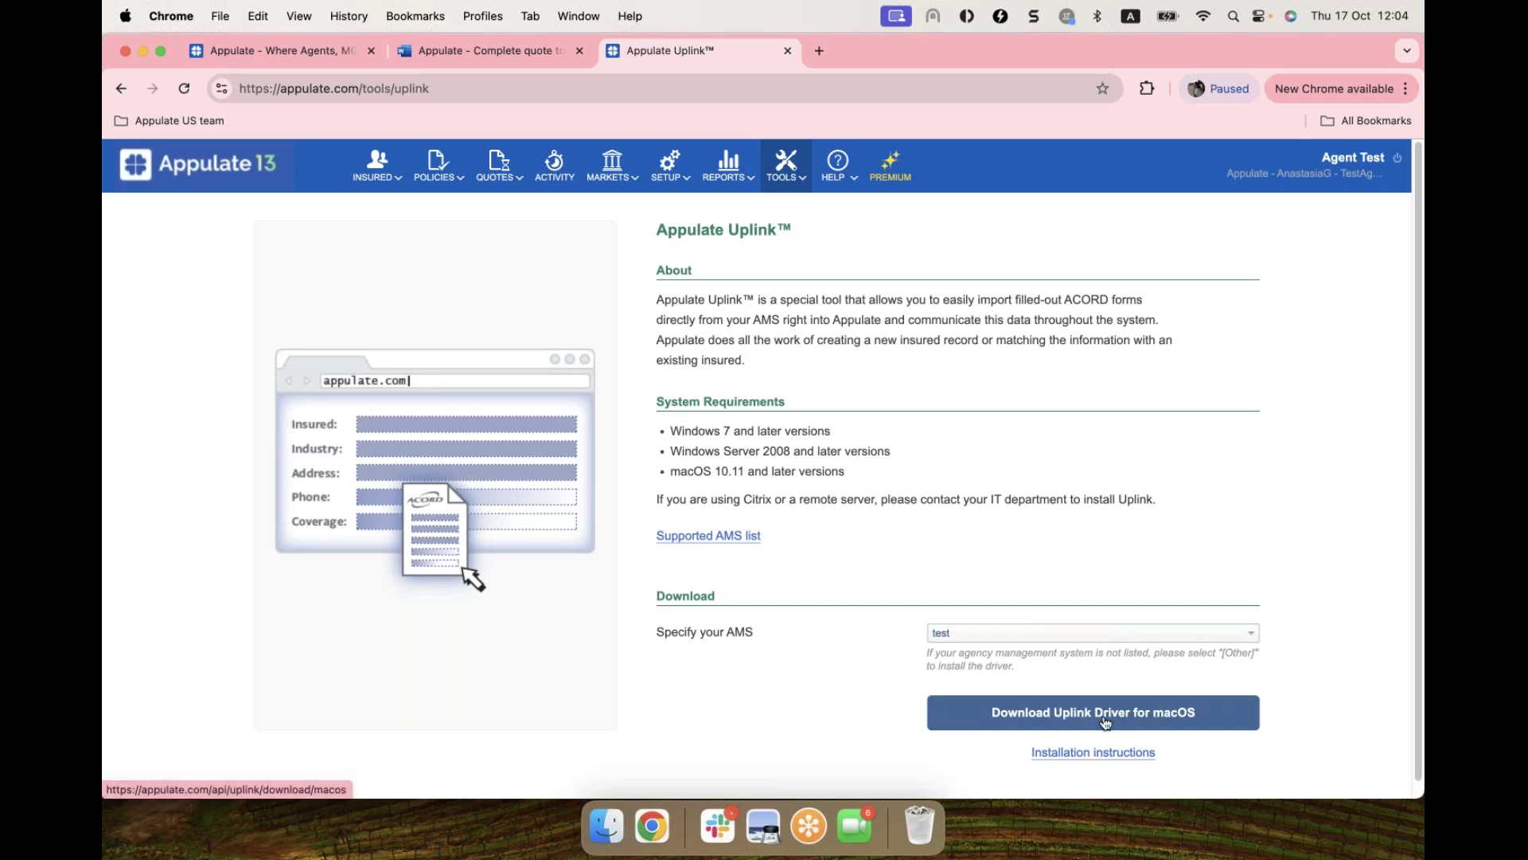
left_click(1061, 716)
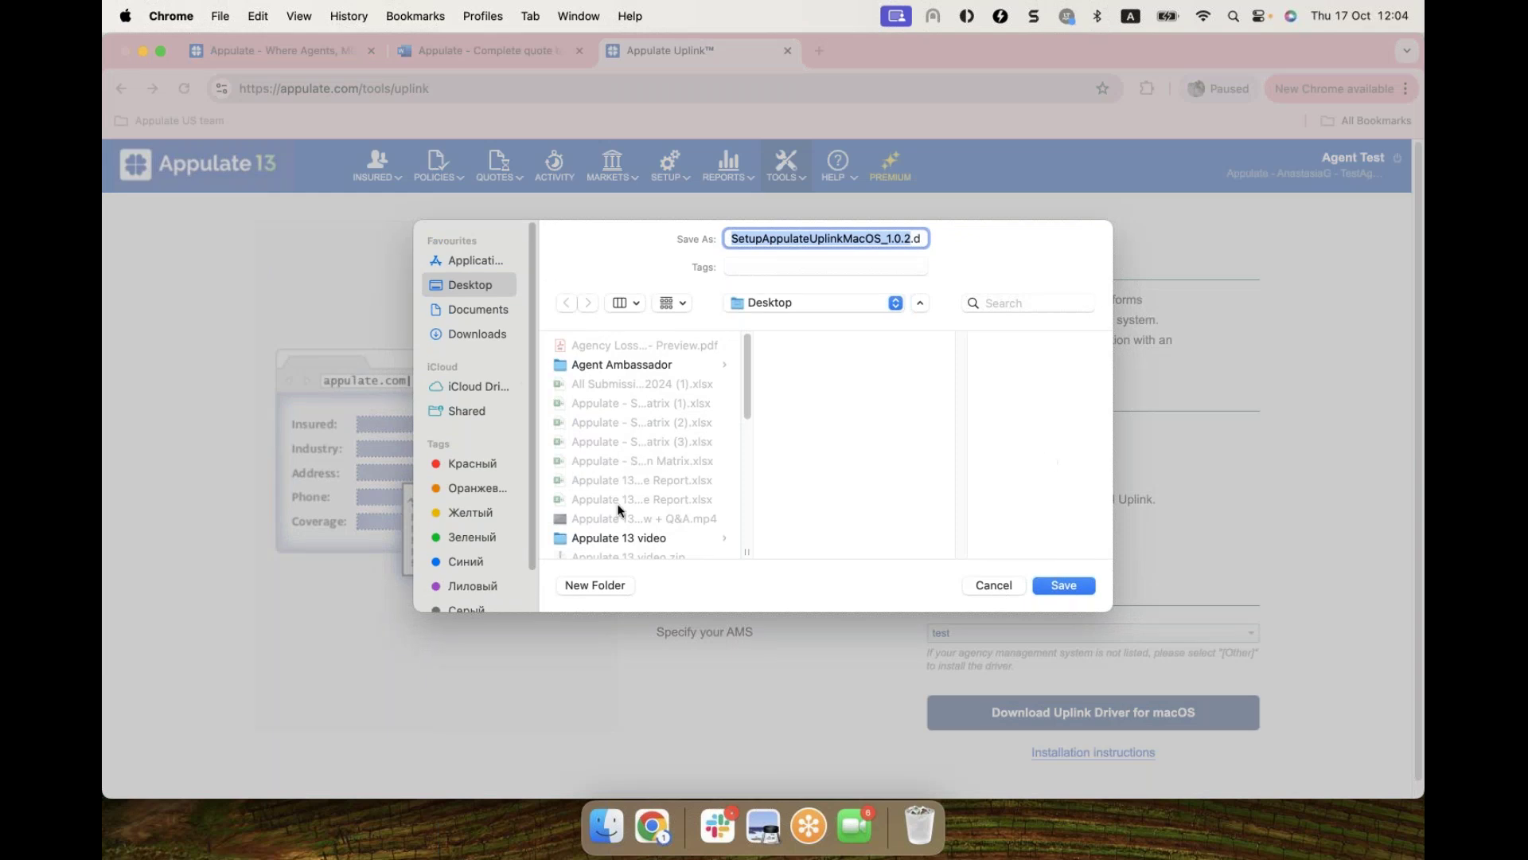
left_click(990, 586)
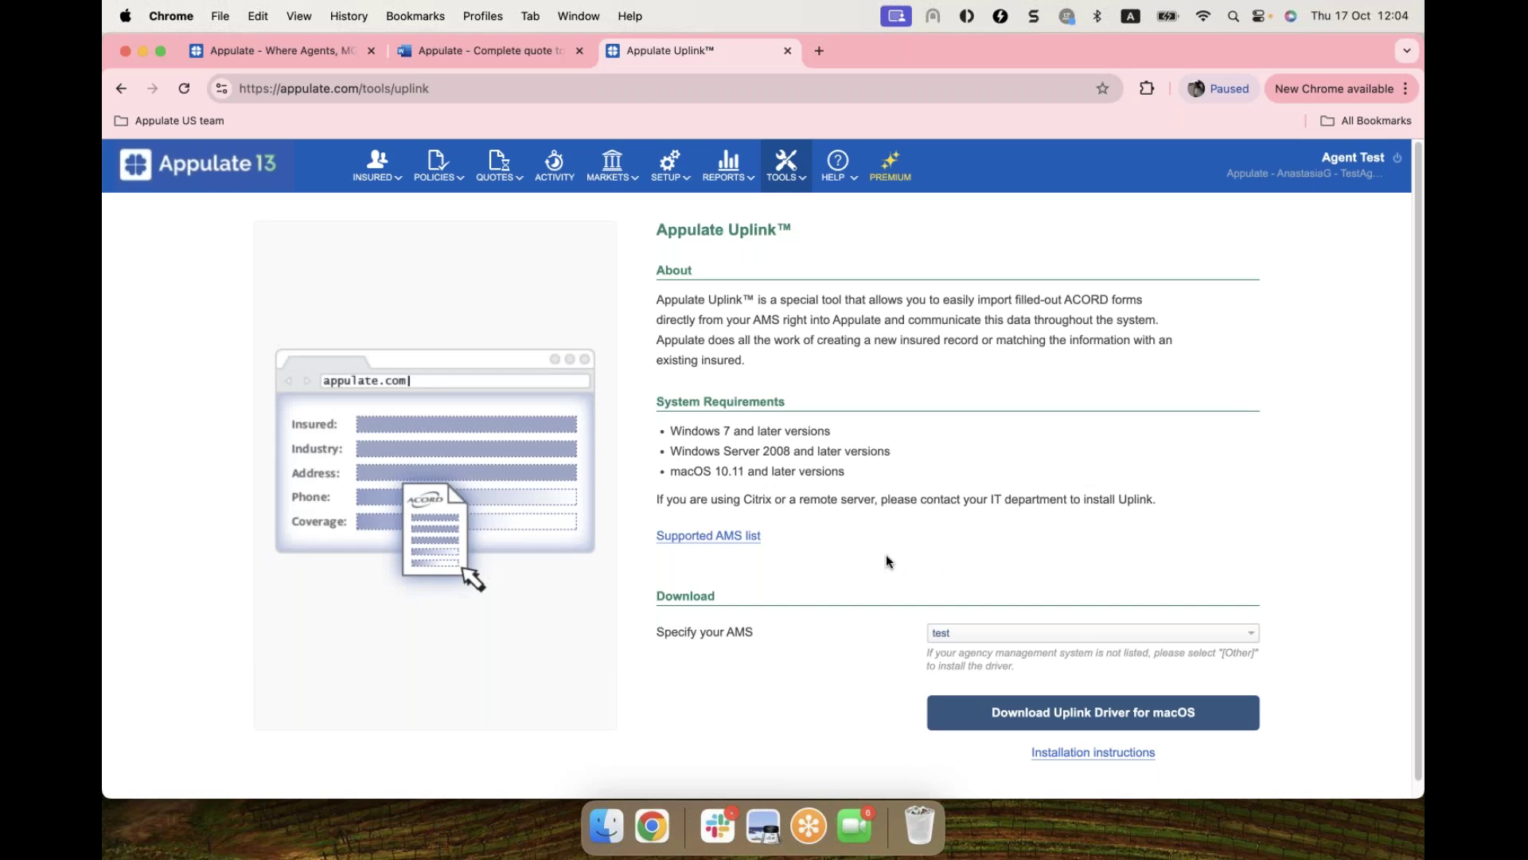
left_click(224, 173)
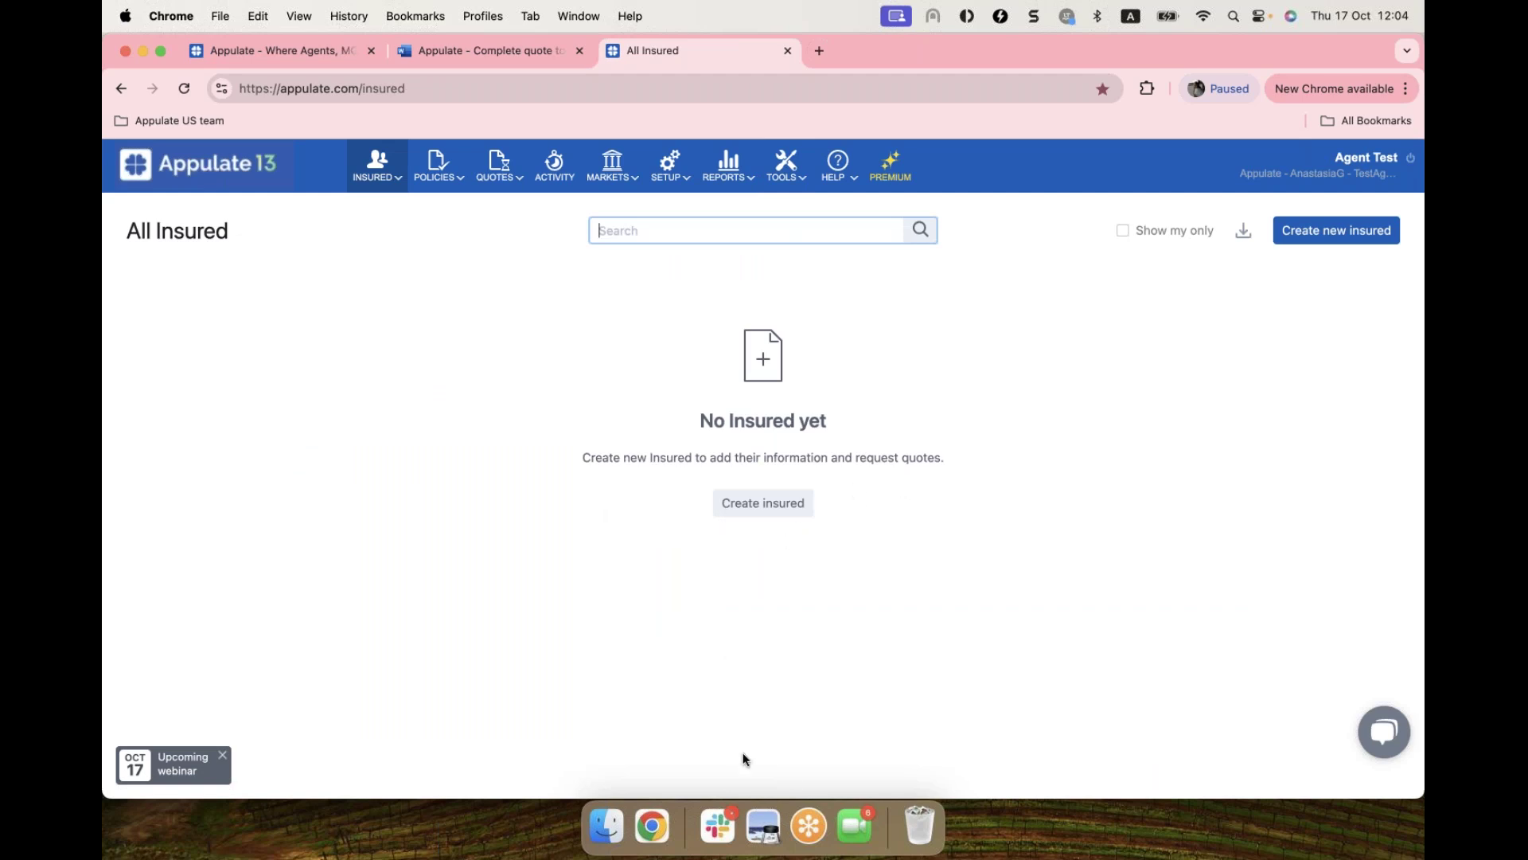
Step: Open the Insured Test ACORD 130 CA PDF in Preview and bring up its print dialog
left_click(764, 826)
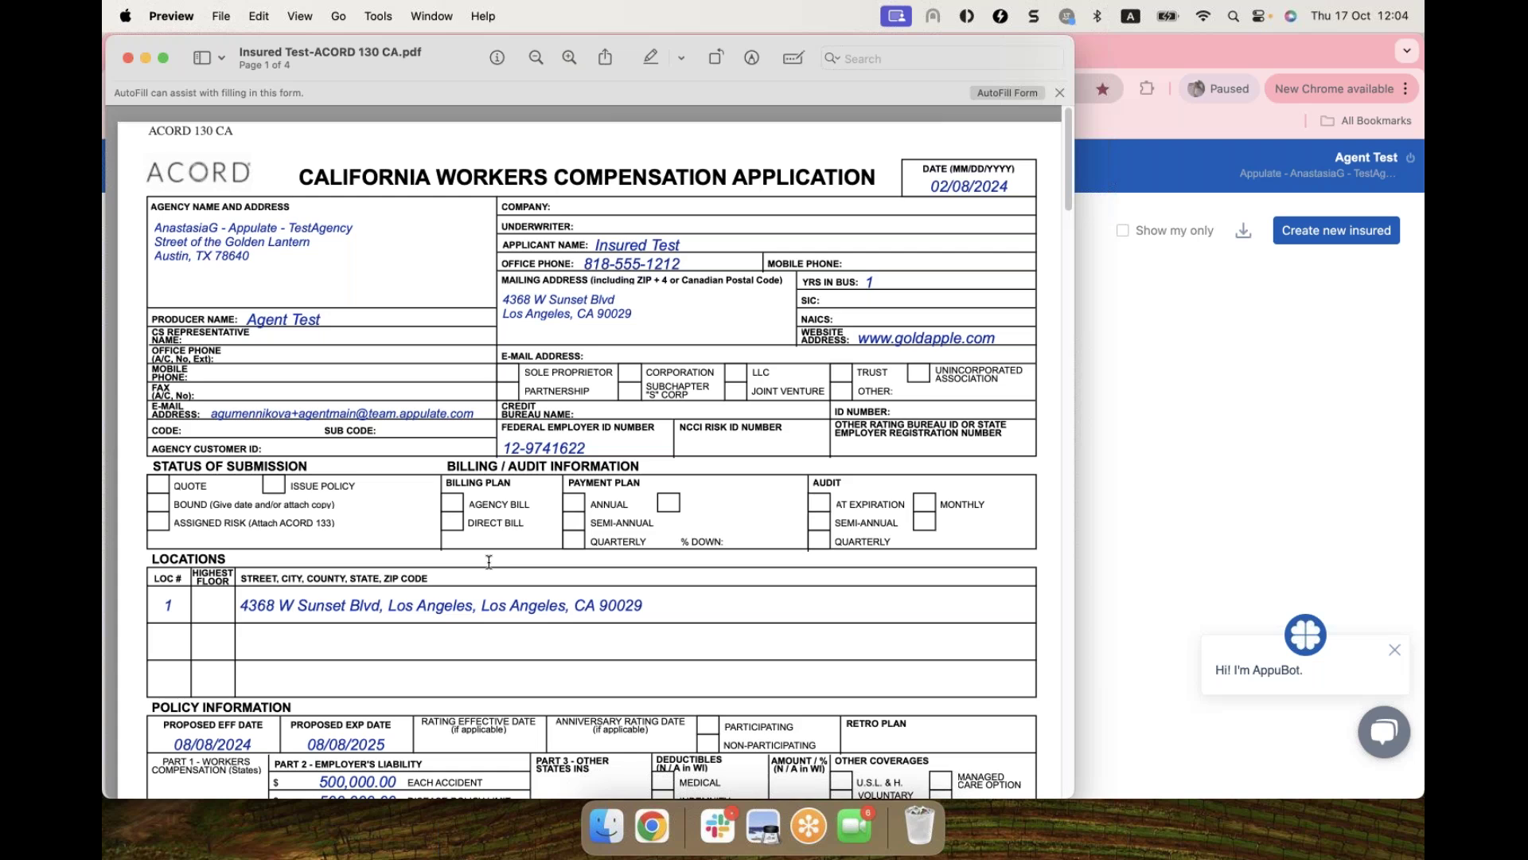
left_click(1130, 73)
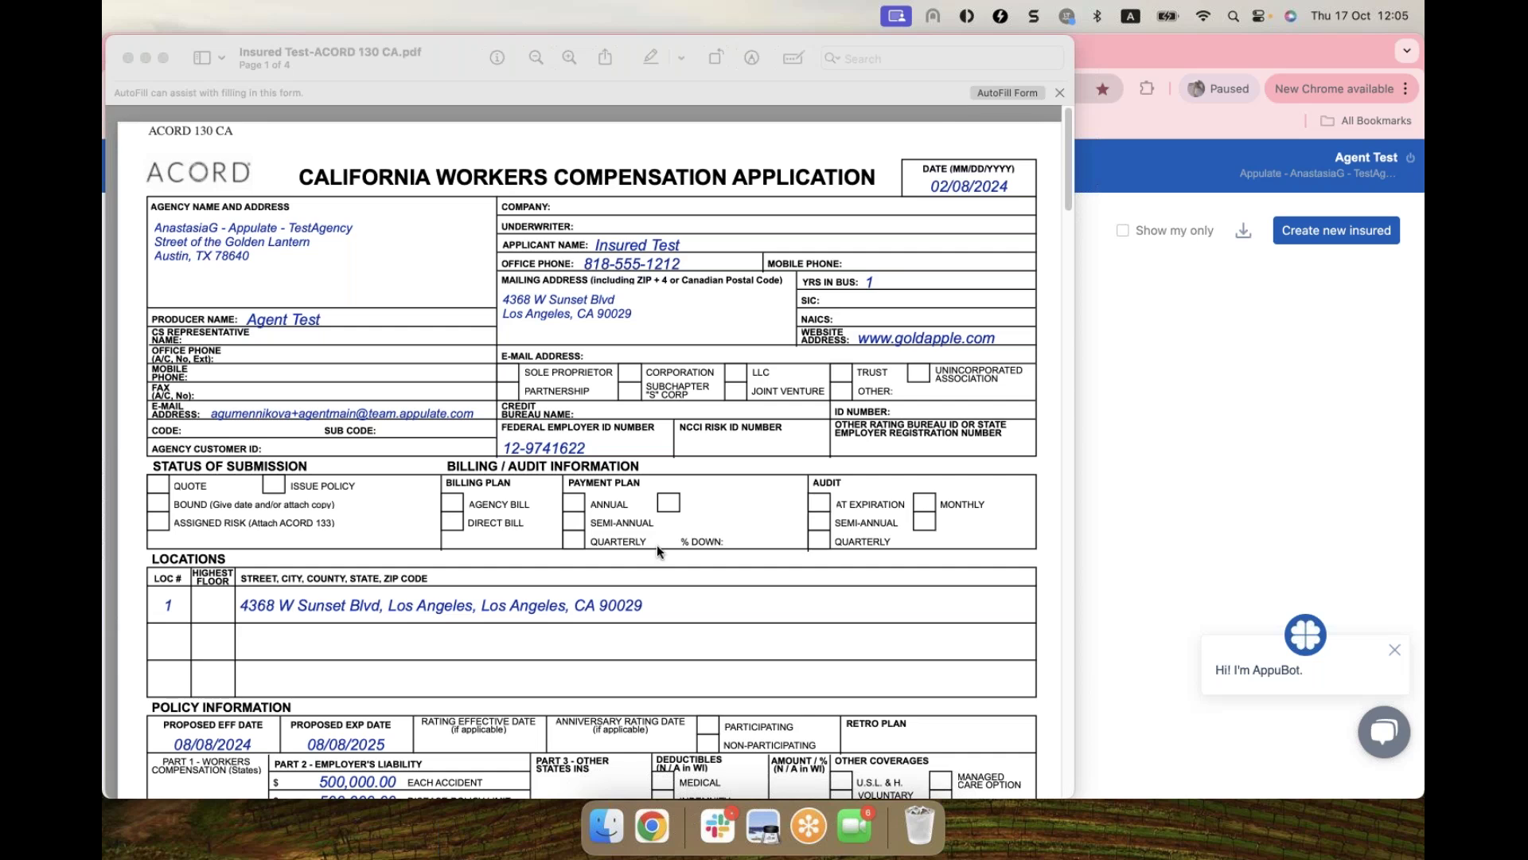
left_click(626, 505)
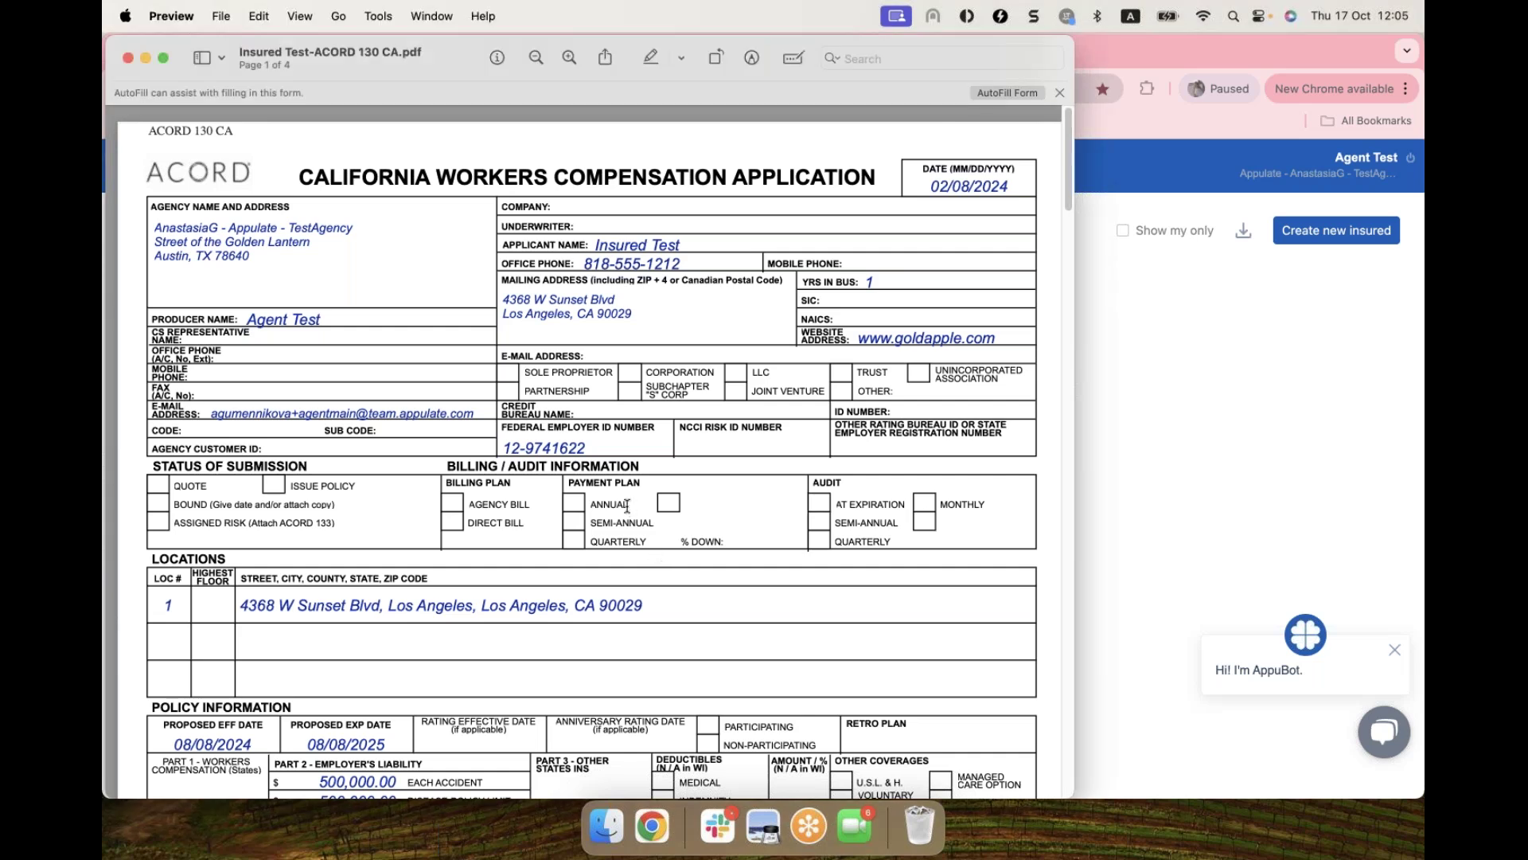
key("super+p")
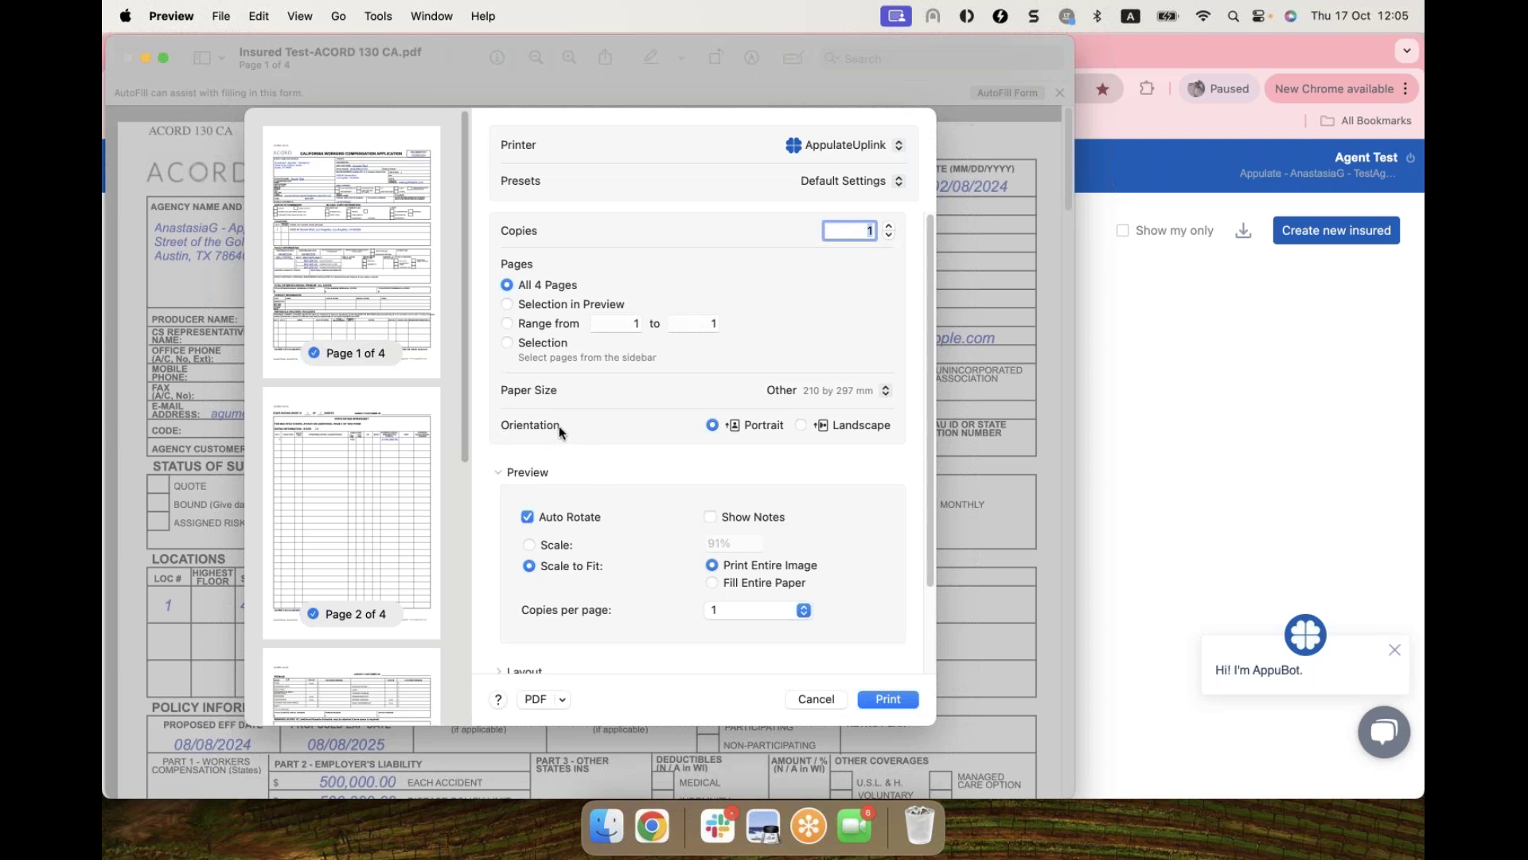
Step: Print the application to AppulateUplink on US Letter paper
left_click(805, 384)
left_click(804, 373)
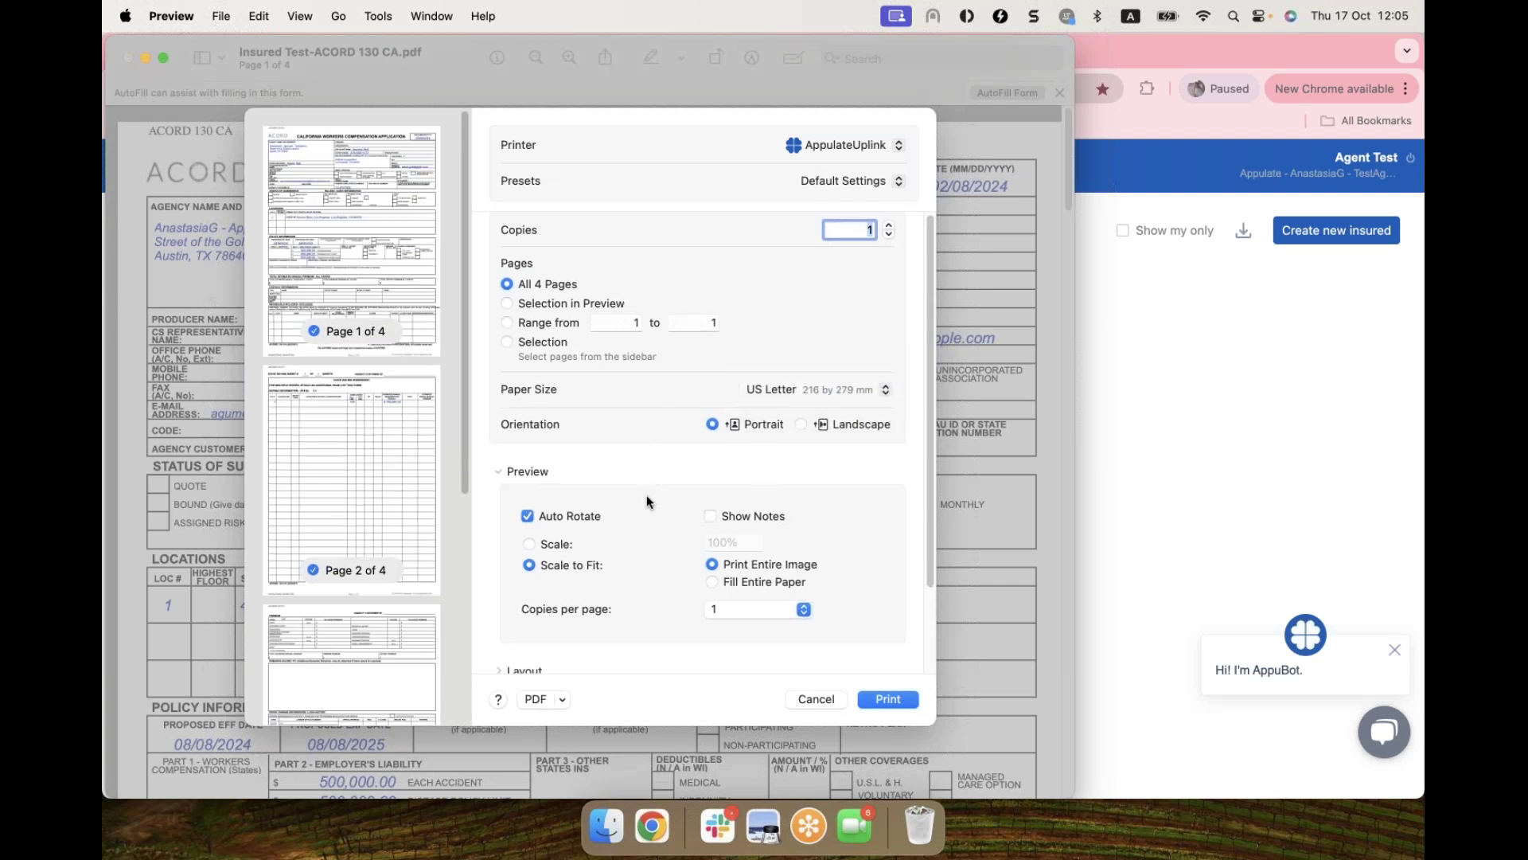
scroll(691, 605, "down", 3)
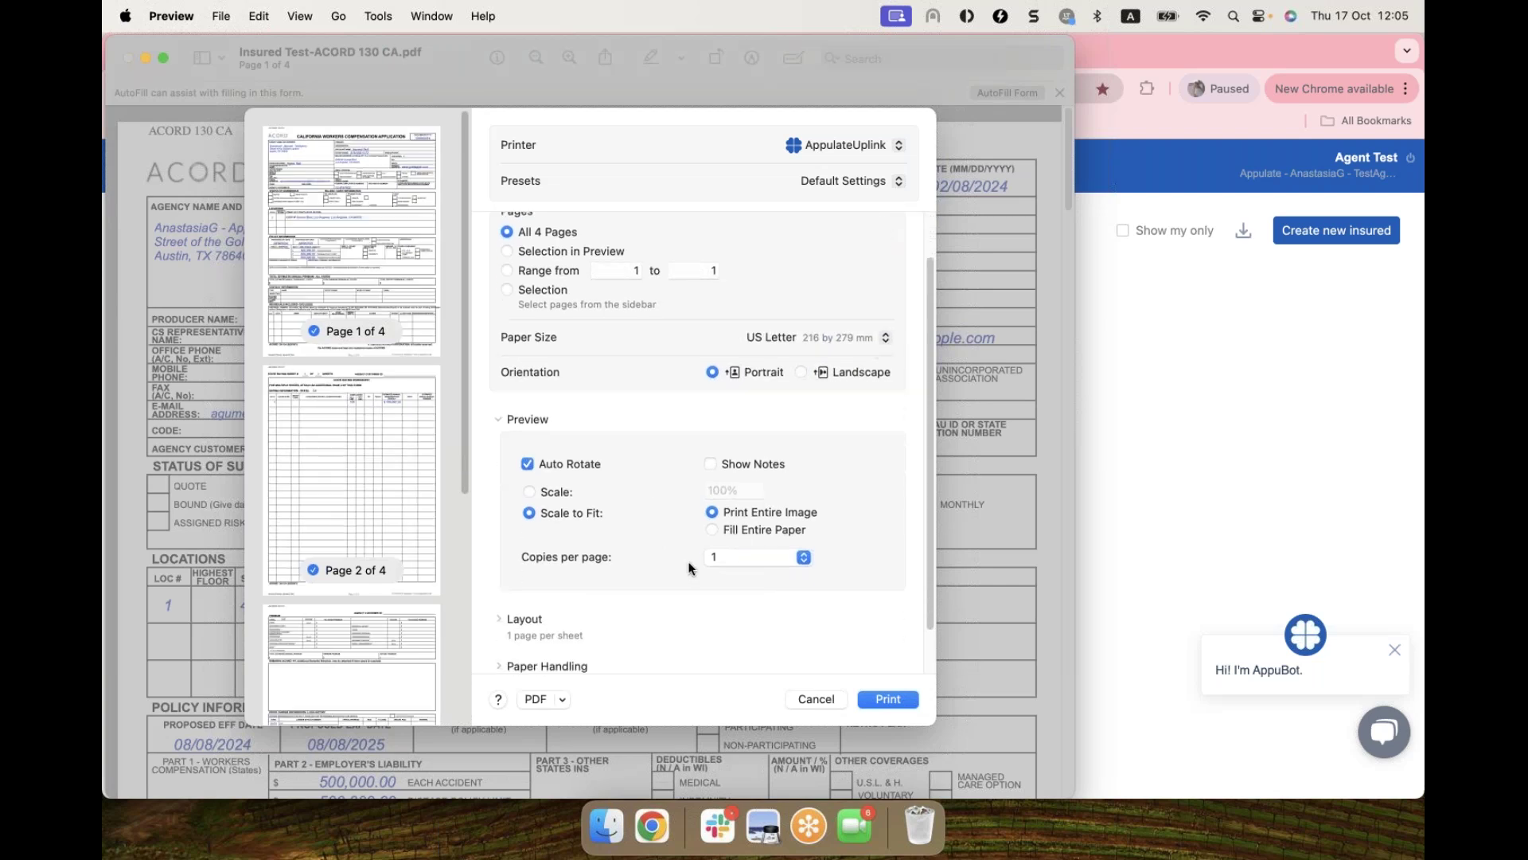
left_click(889, 699)
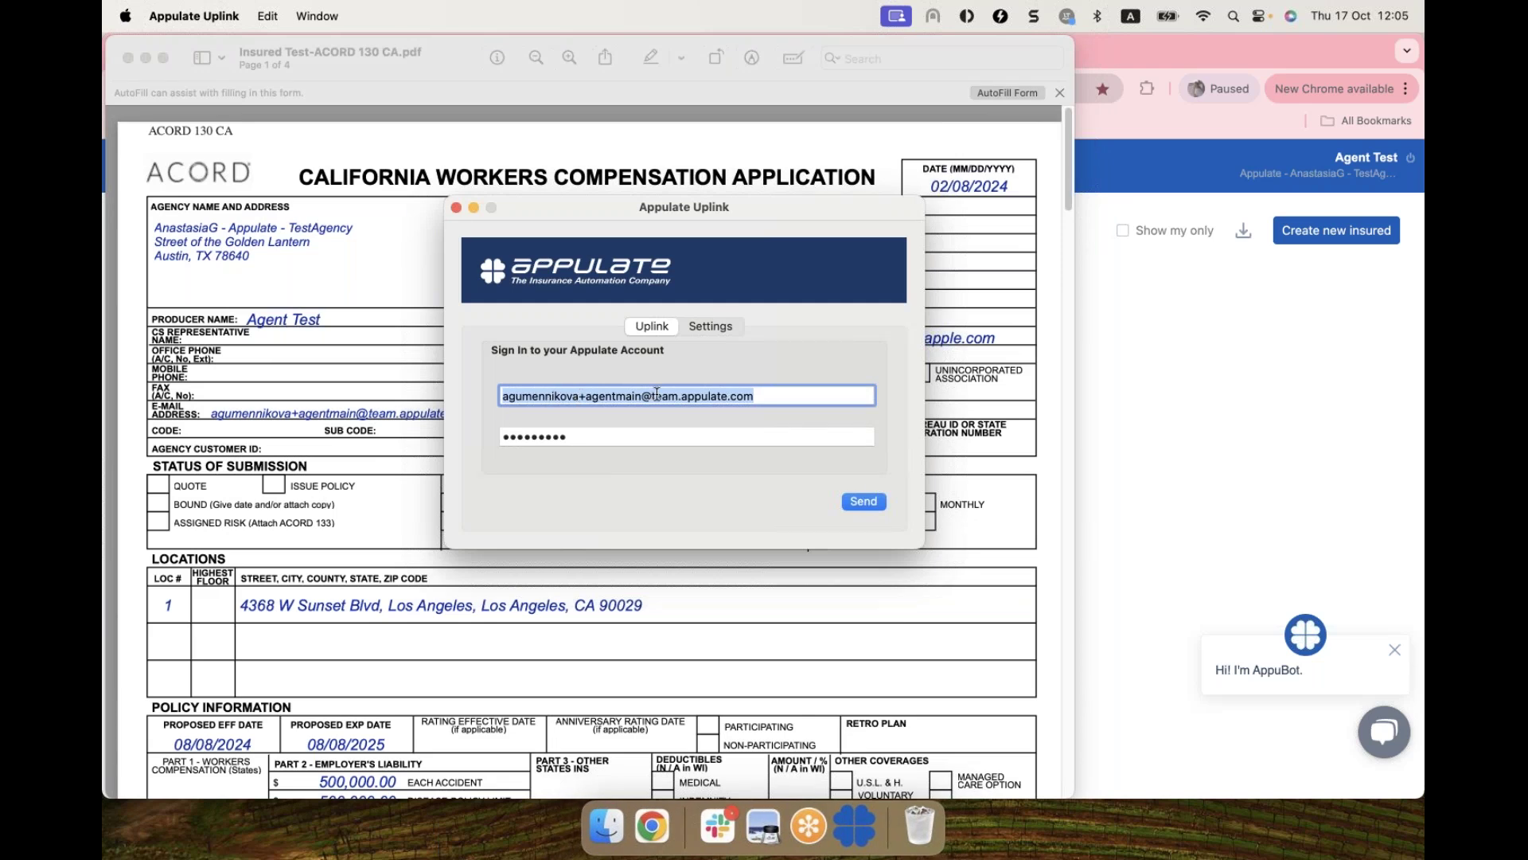
Step: Send the printed application from the Appulate Uplink window to Appulate
left_click(863, 502)
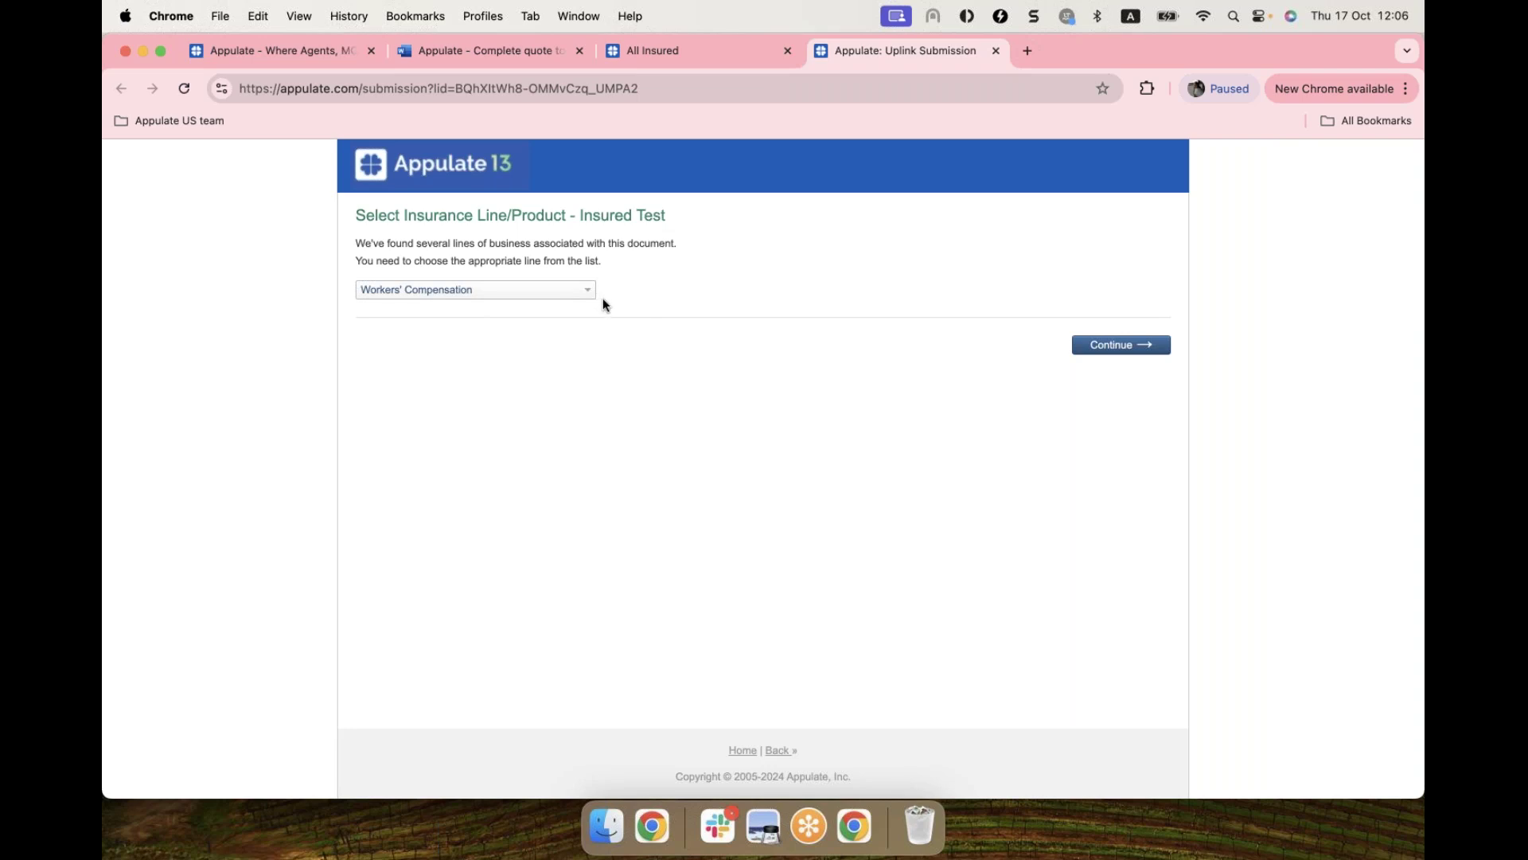
Step: Confirm Workers' Compensation as the line and choose Appulate as the submission destination
left_click(549, 293)
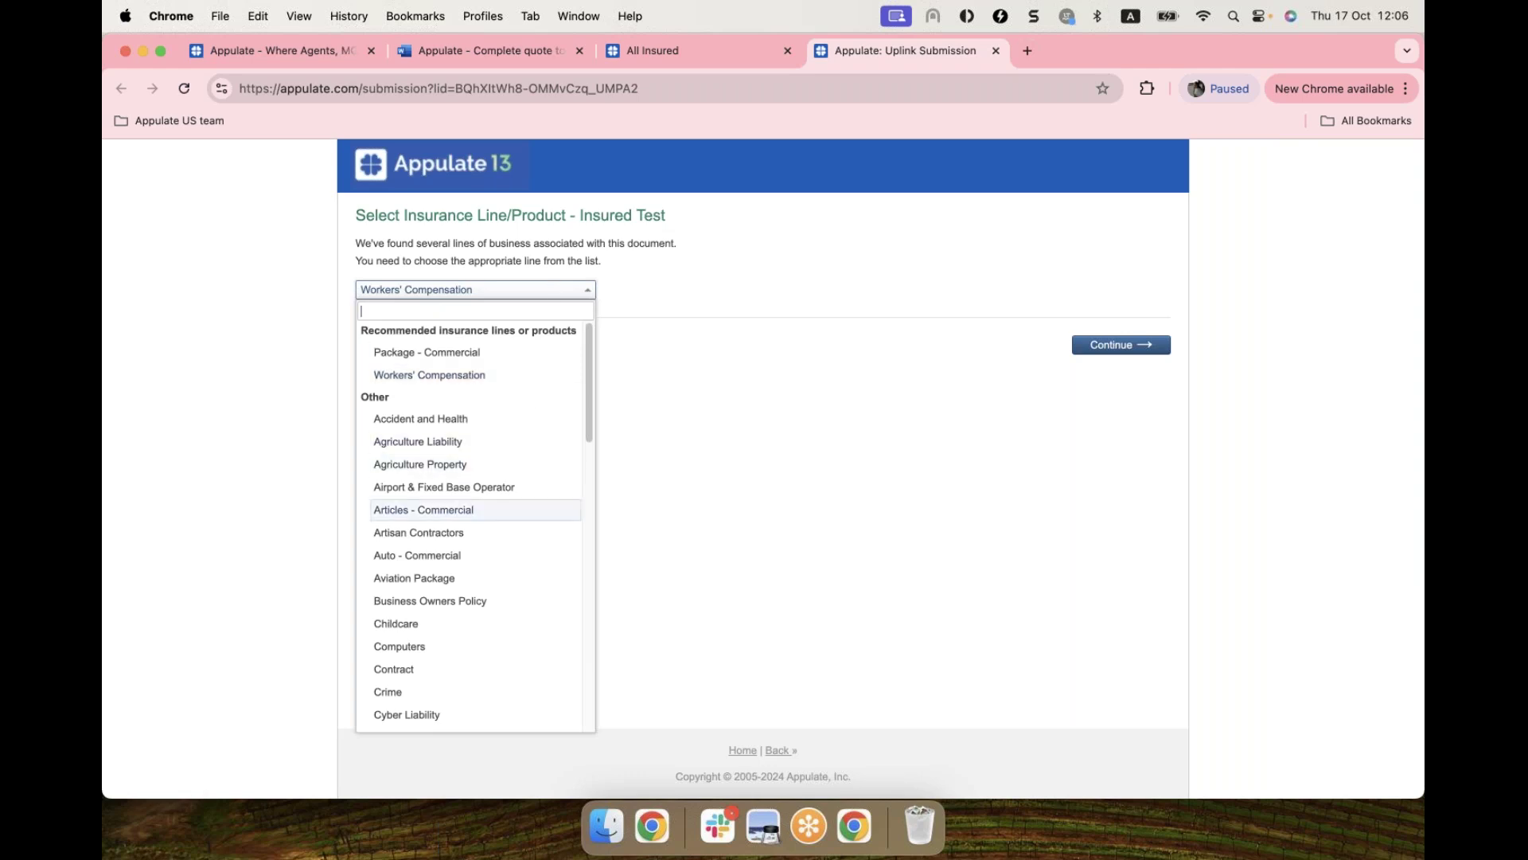
scroll(450, 695, "down", 1)
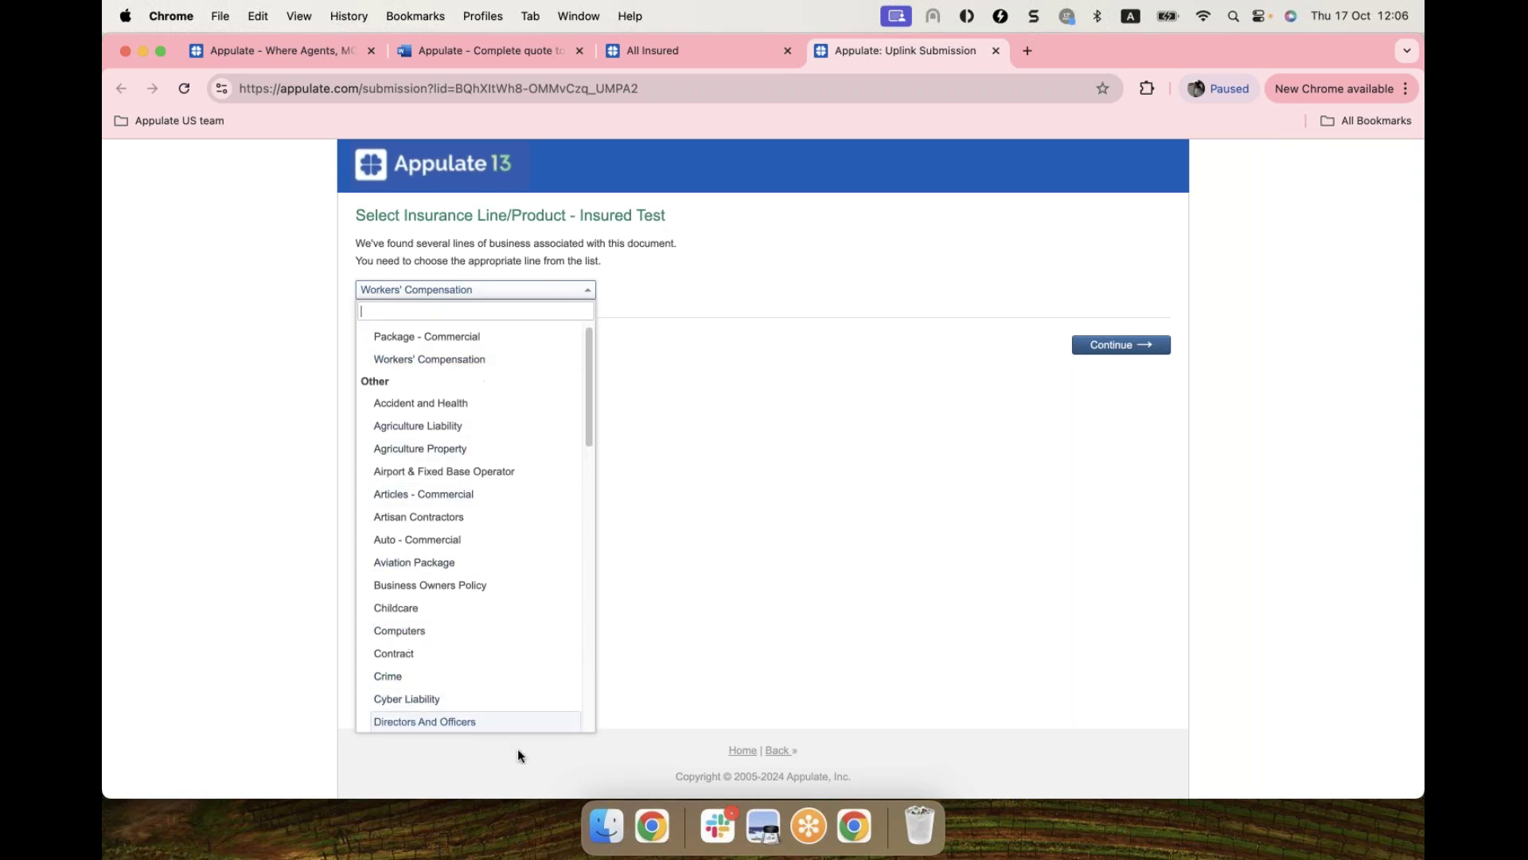
left_click(628, 294)
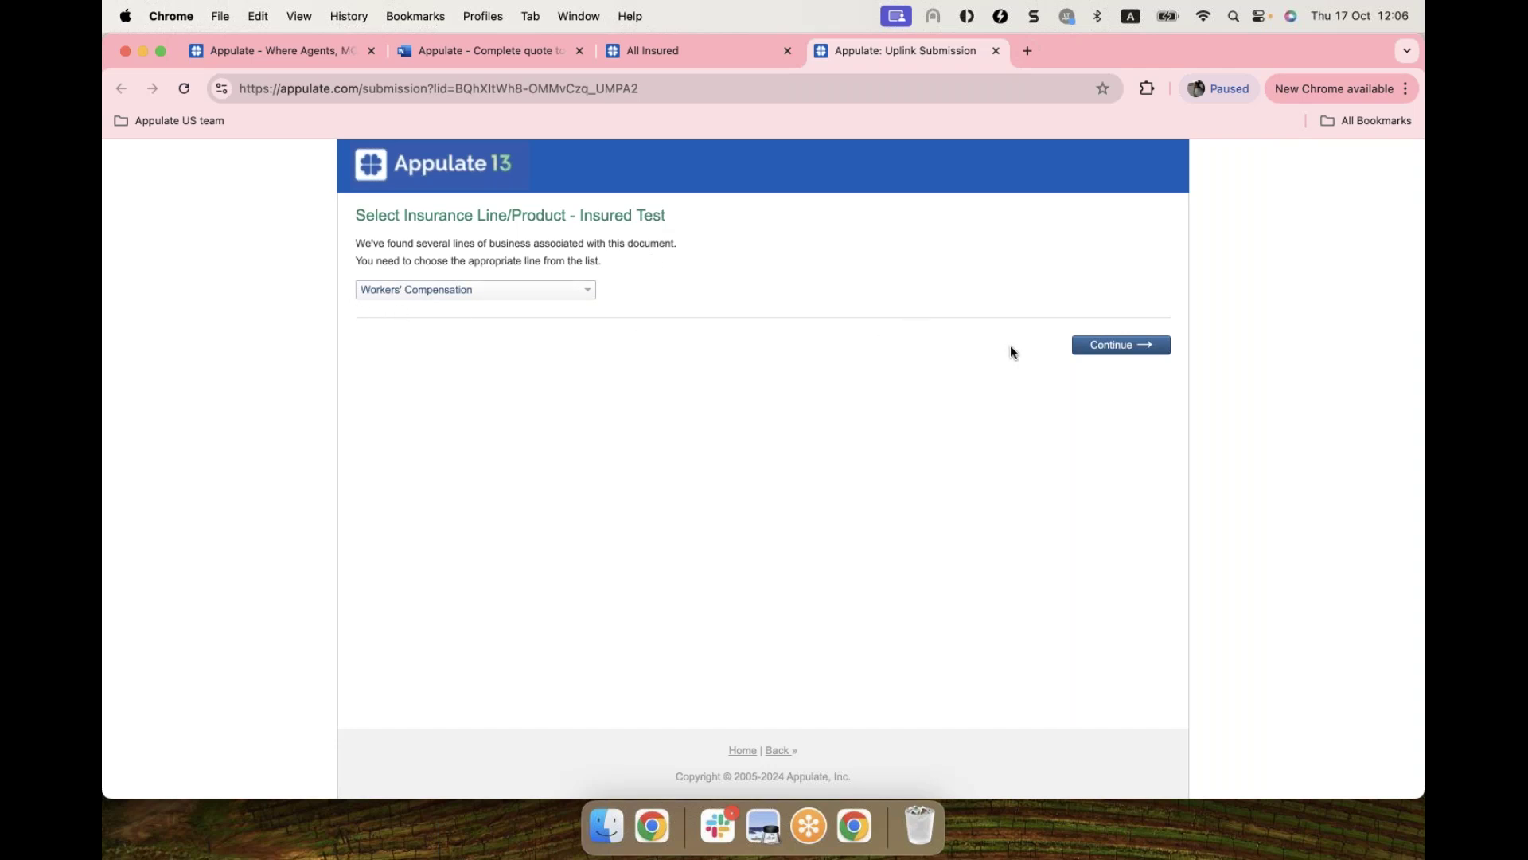
left_click(1098, 348)
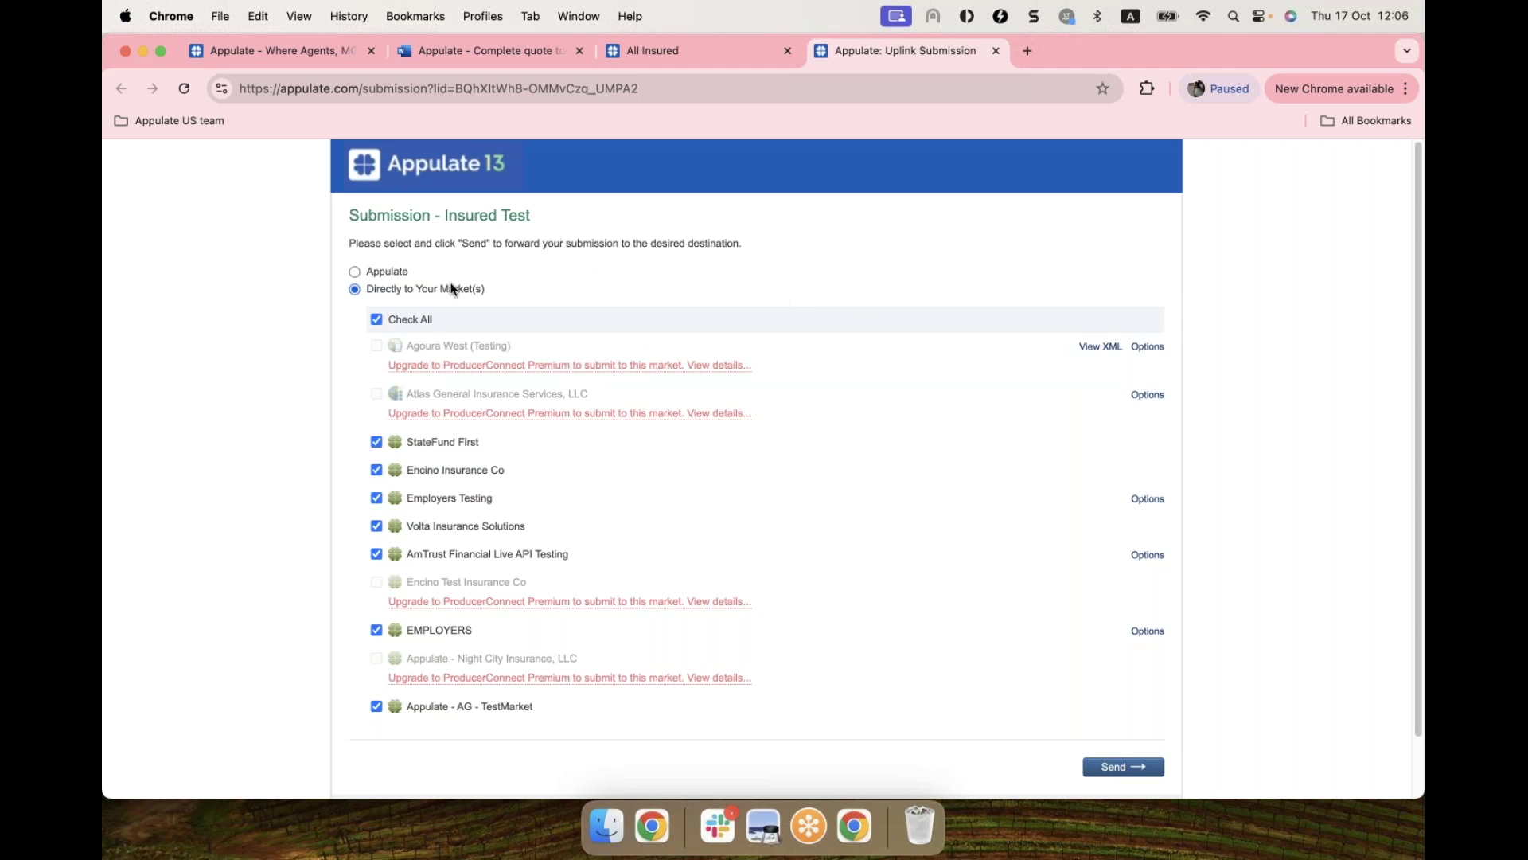
left_click(354, 273)
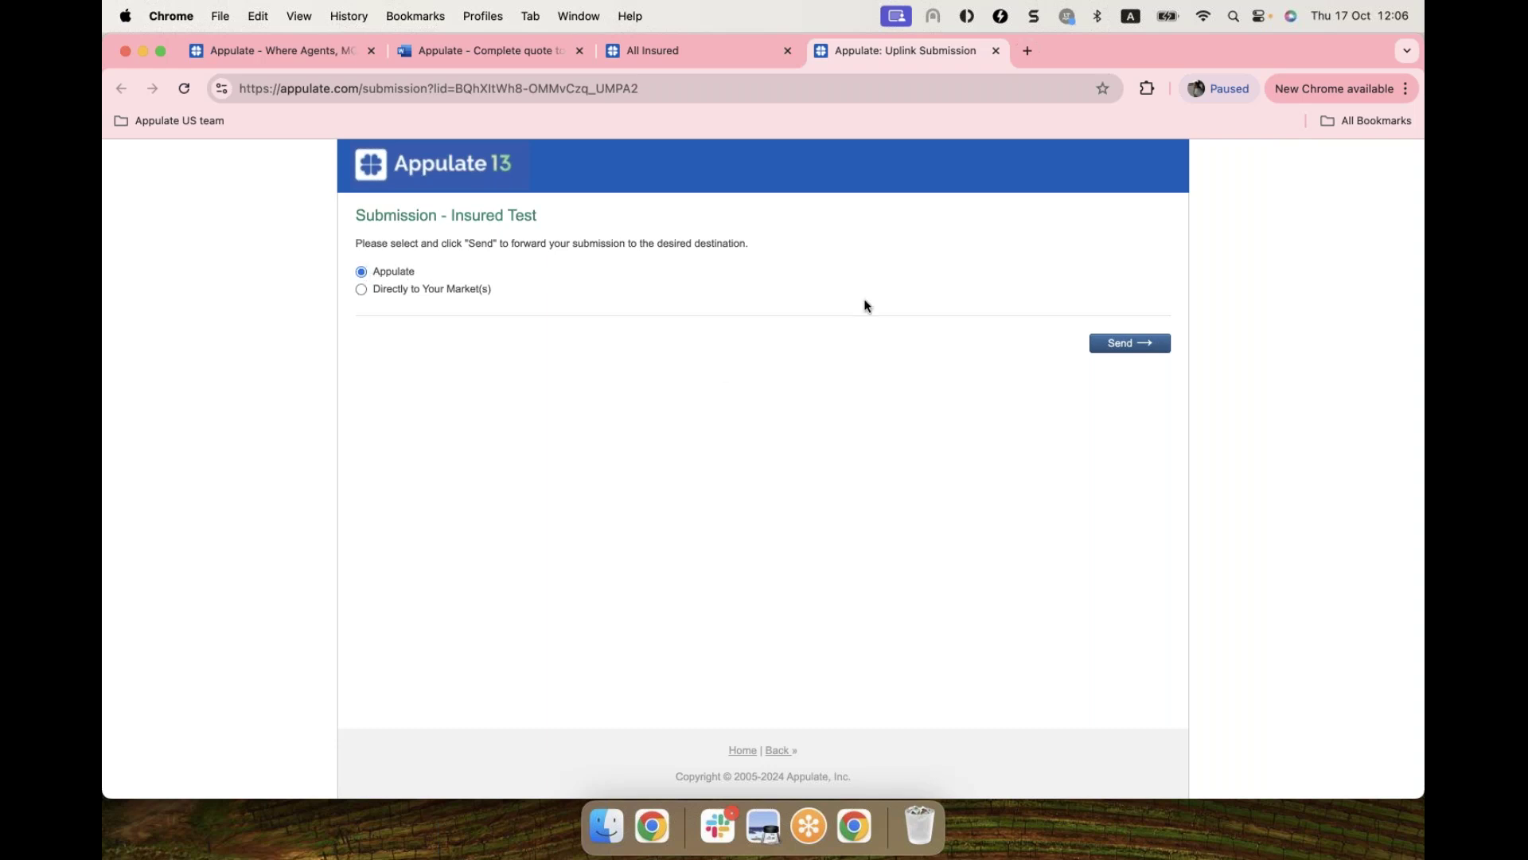
Step: Send the submission and open the Insured Test profile
left_click(1102, 351)
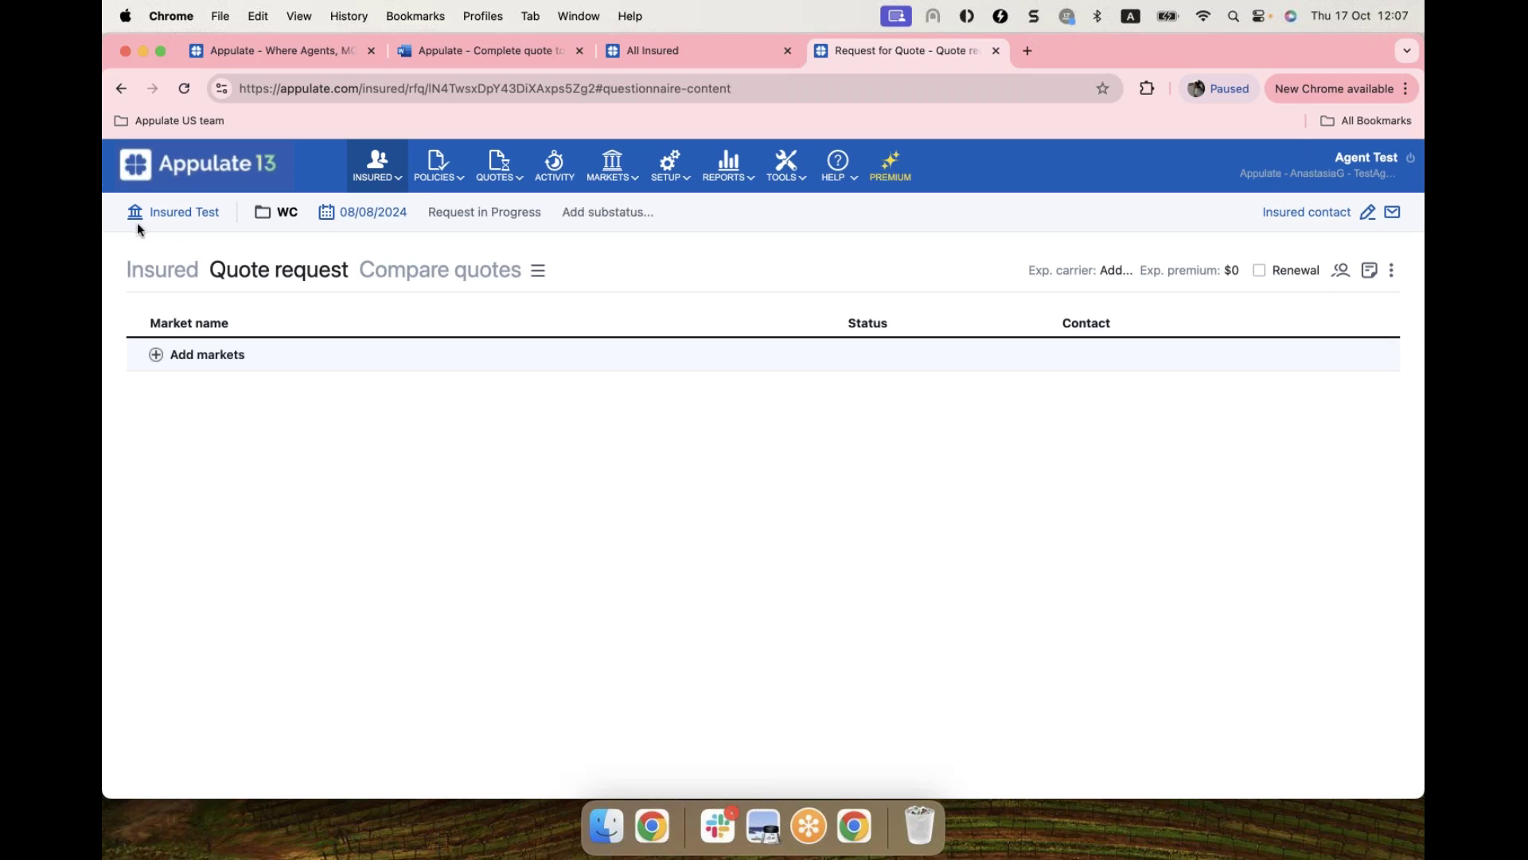
left_click(198, 215)
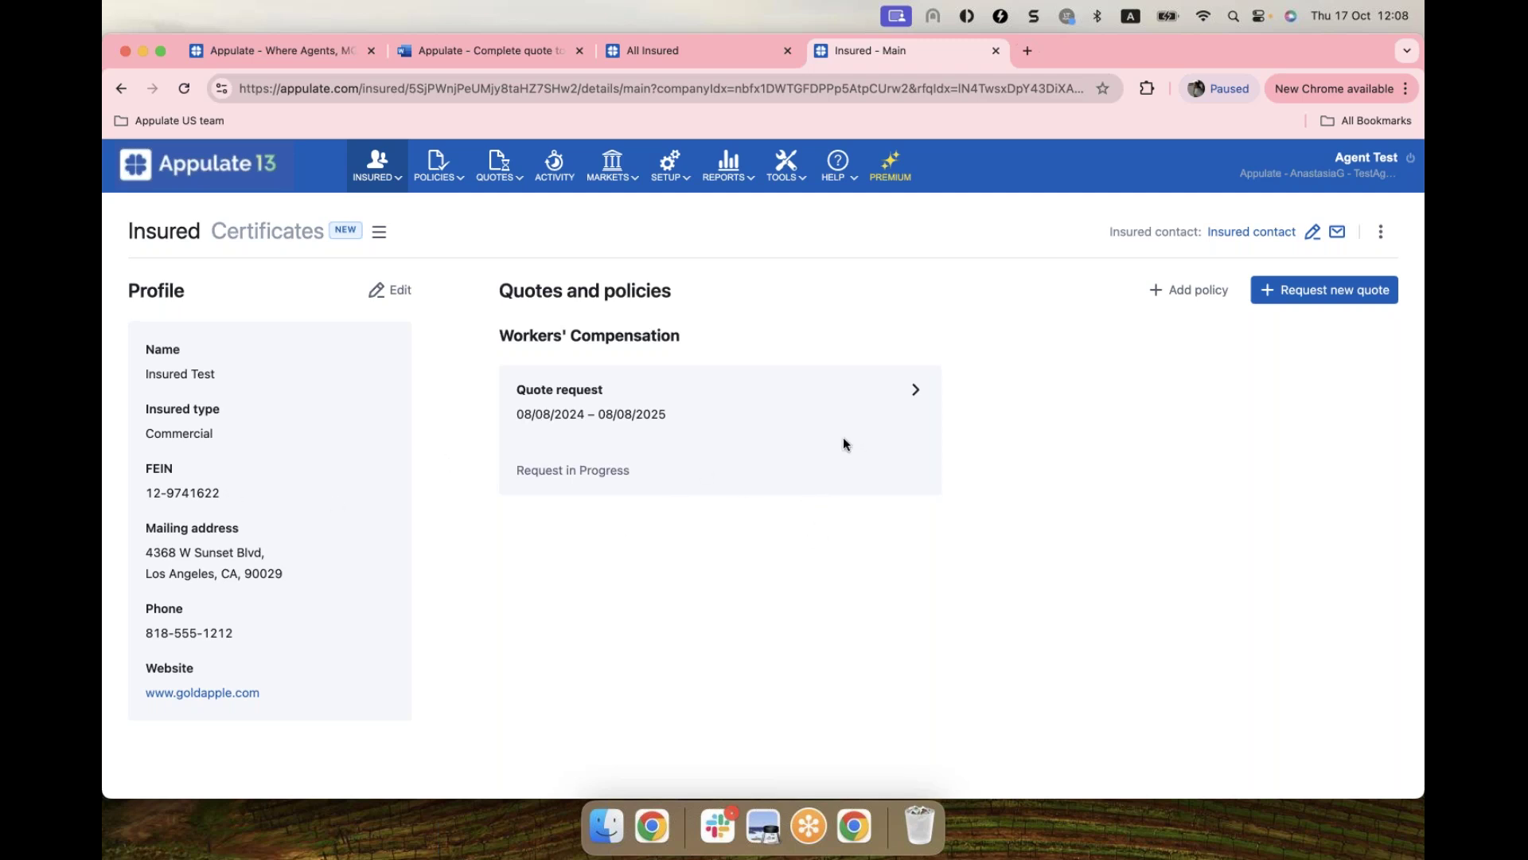
Step: Open Insured Test's Workers' Compensation quote request card
left_click(797, 436)
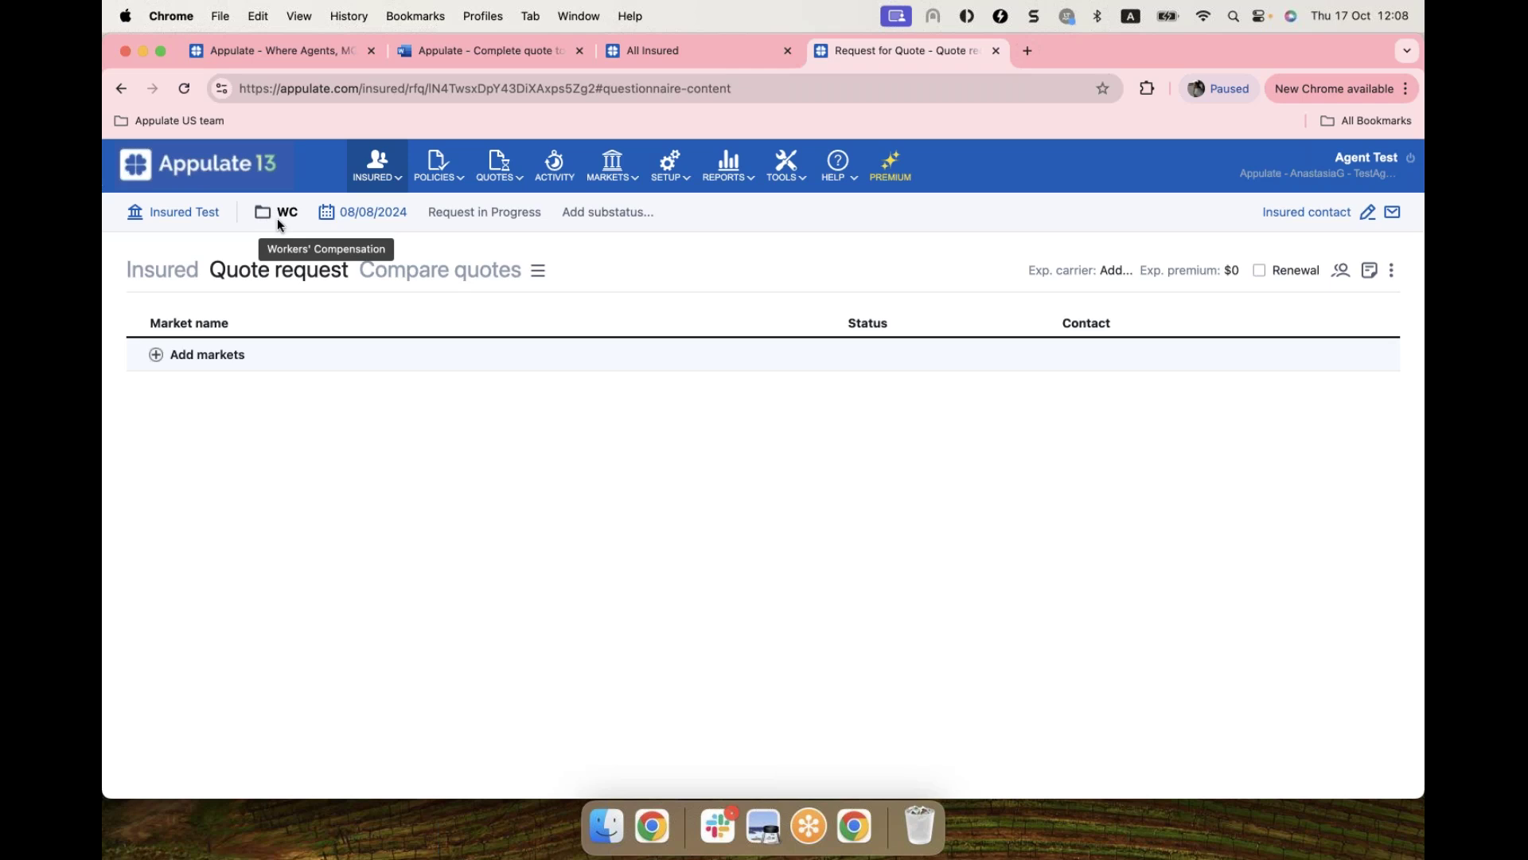
Step: Change the effective date to 10/17/2024, with expiration 10/17/2025, and save
left_click(331, 227)
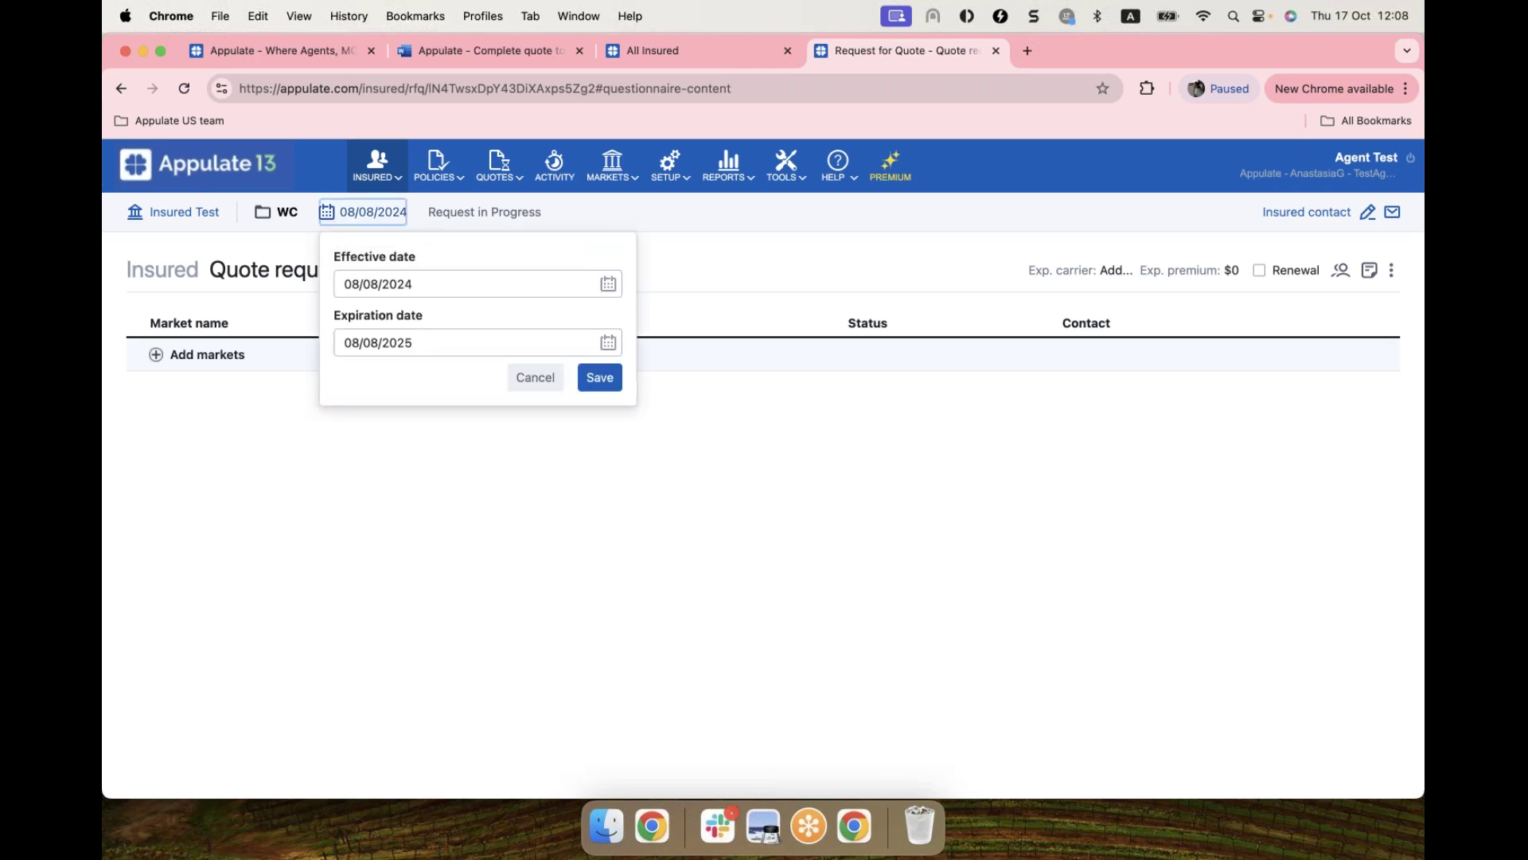
left_click(353, 283)
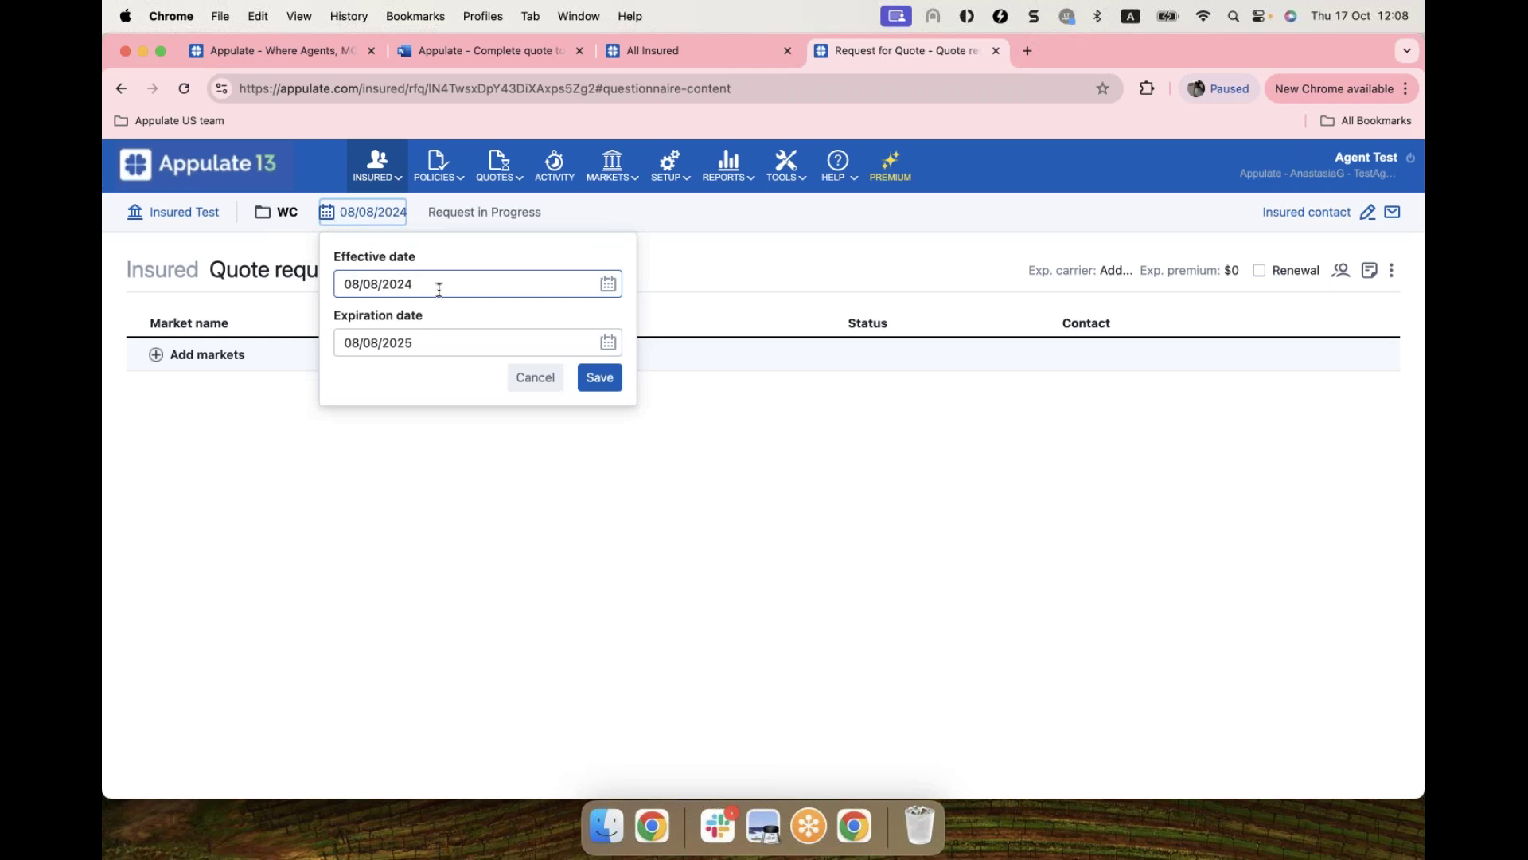
left_click(608, 284)
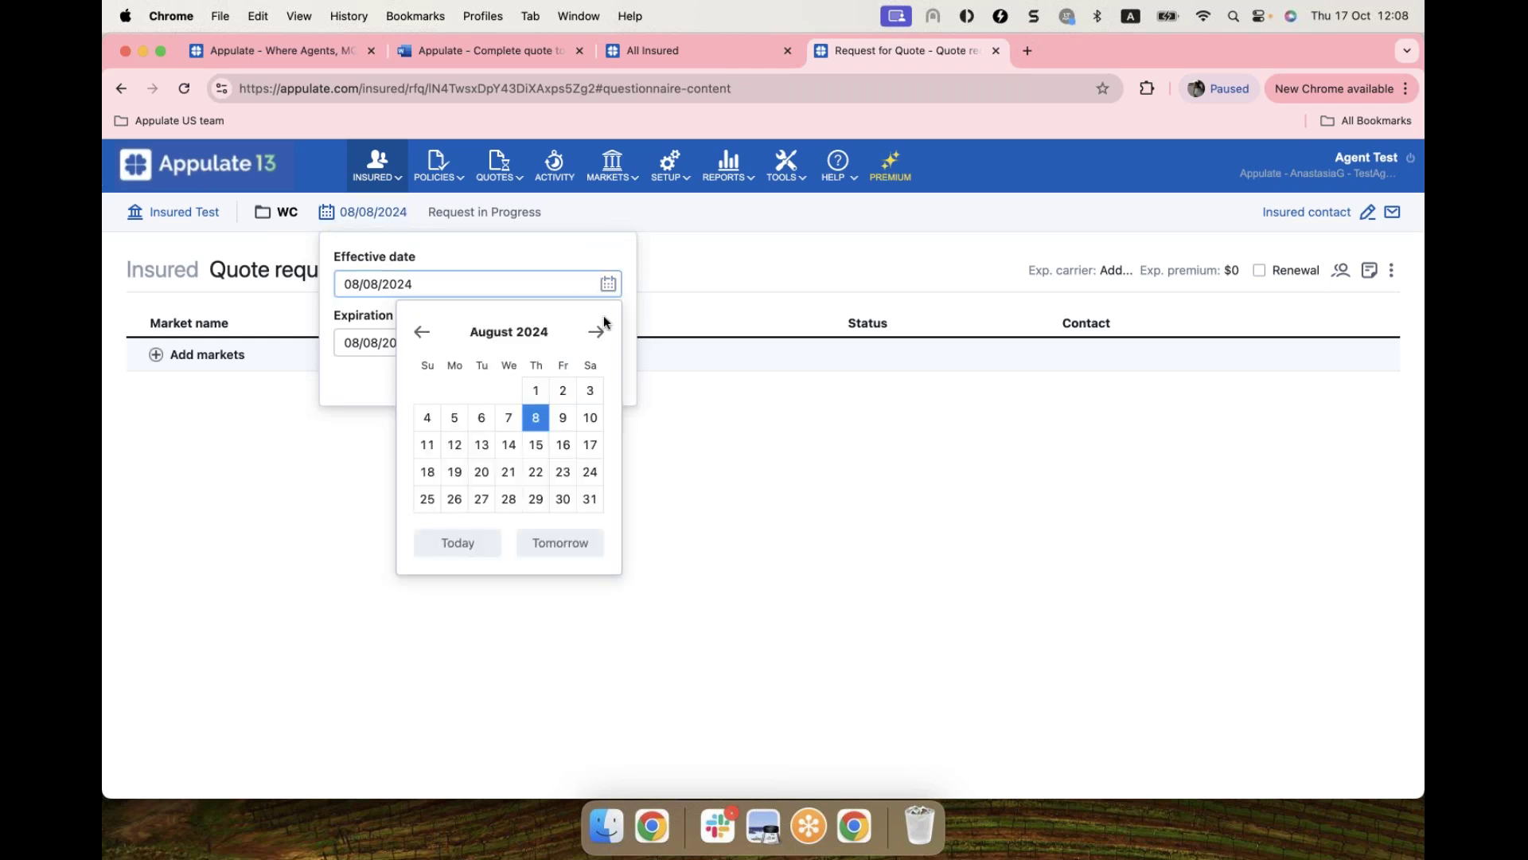
left_click(596, 332)
left_click(596, 332)
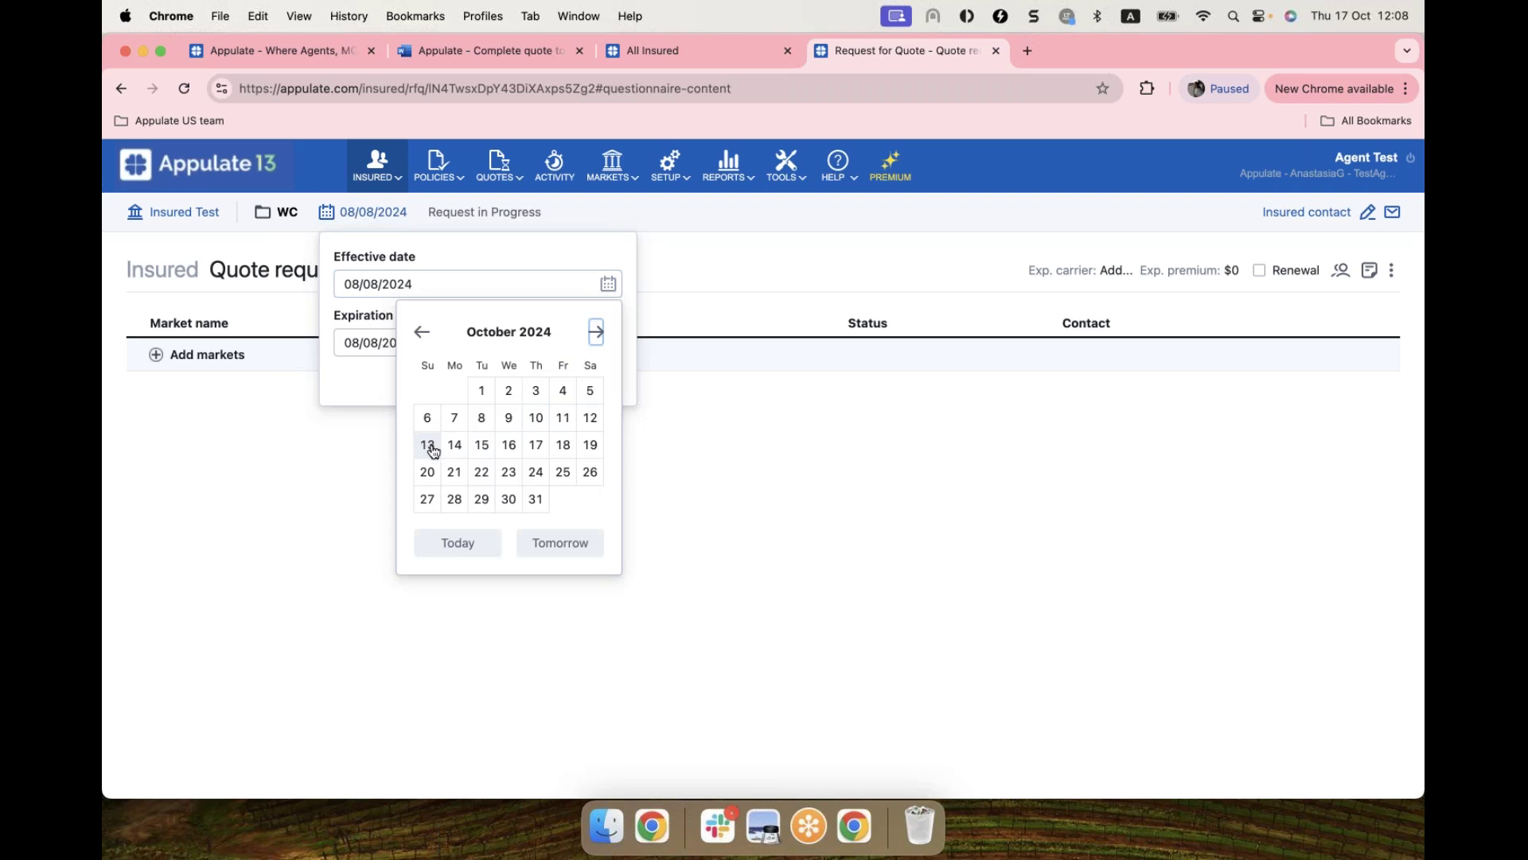
left_click(535, 445)
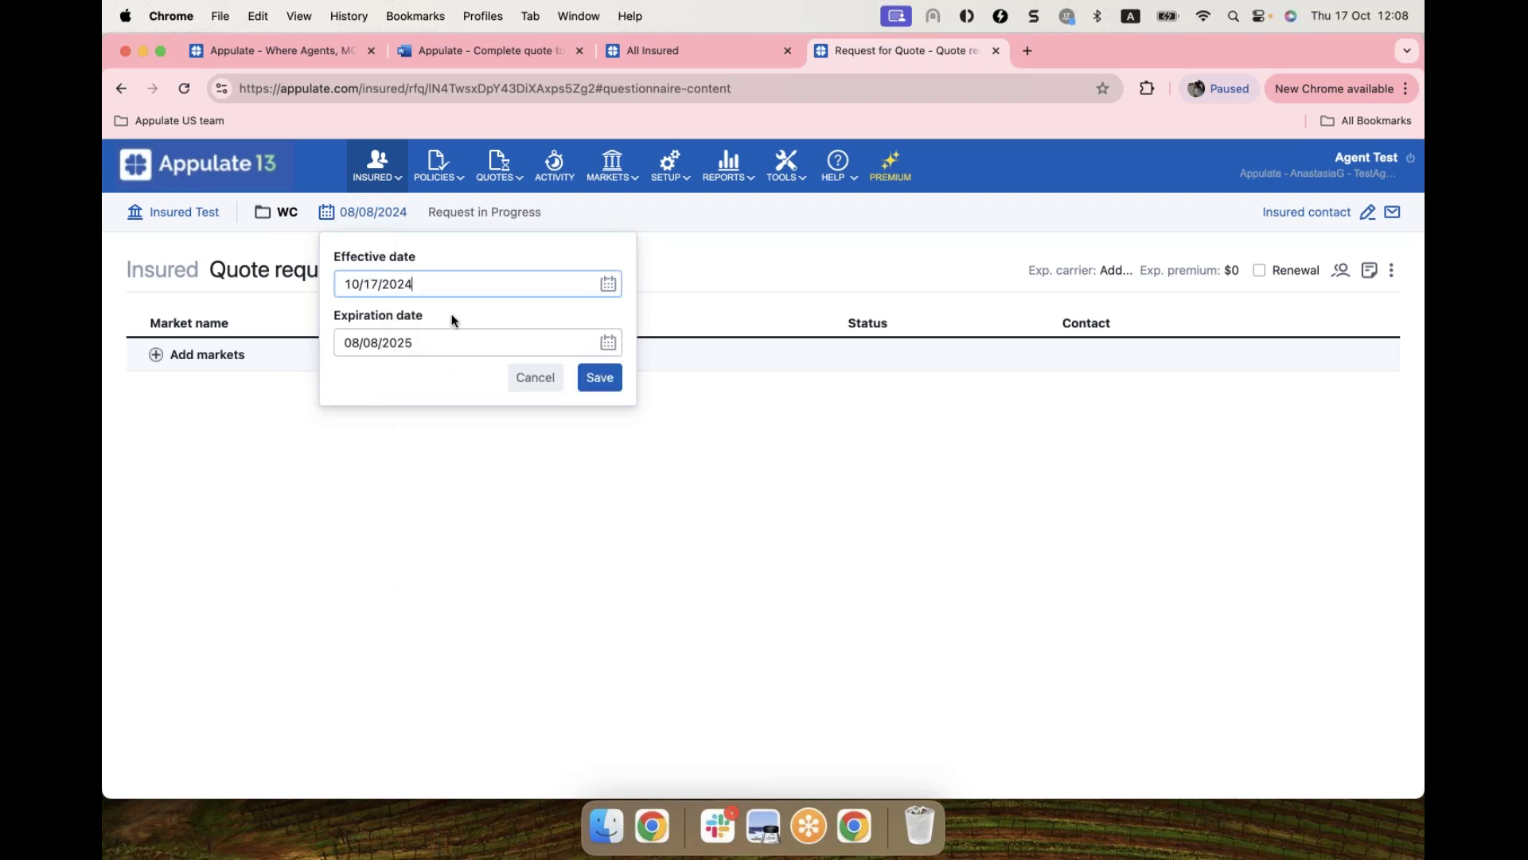
left_click(489, 315)
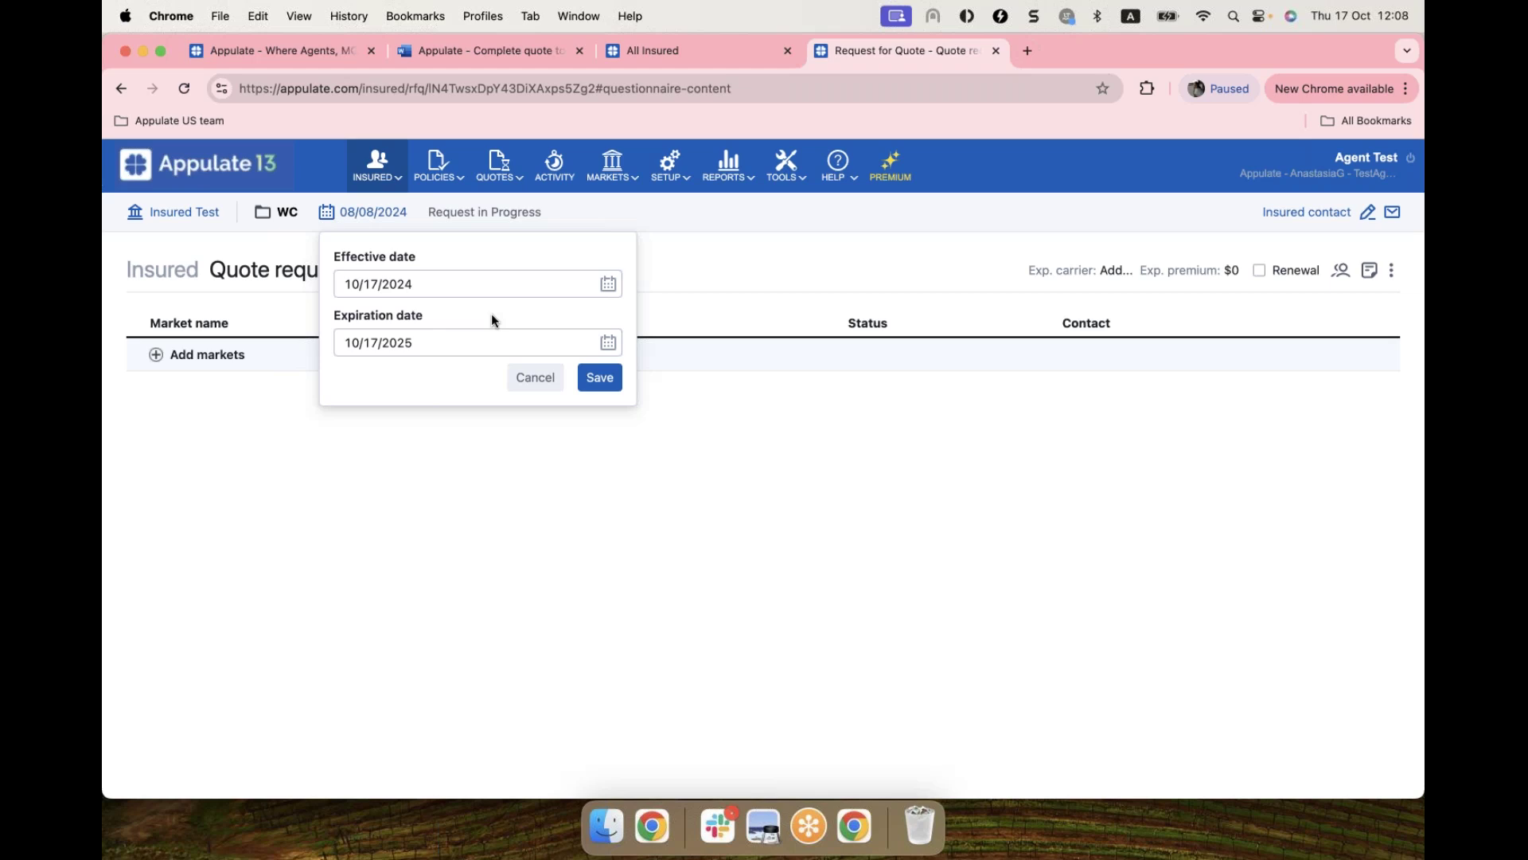
left_click(390, 344)
left_click(608, 383)
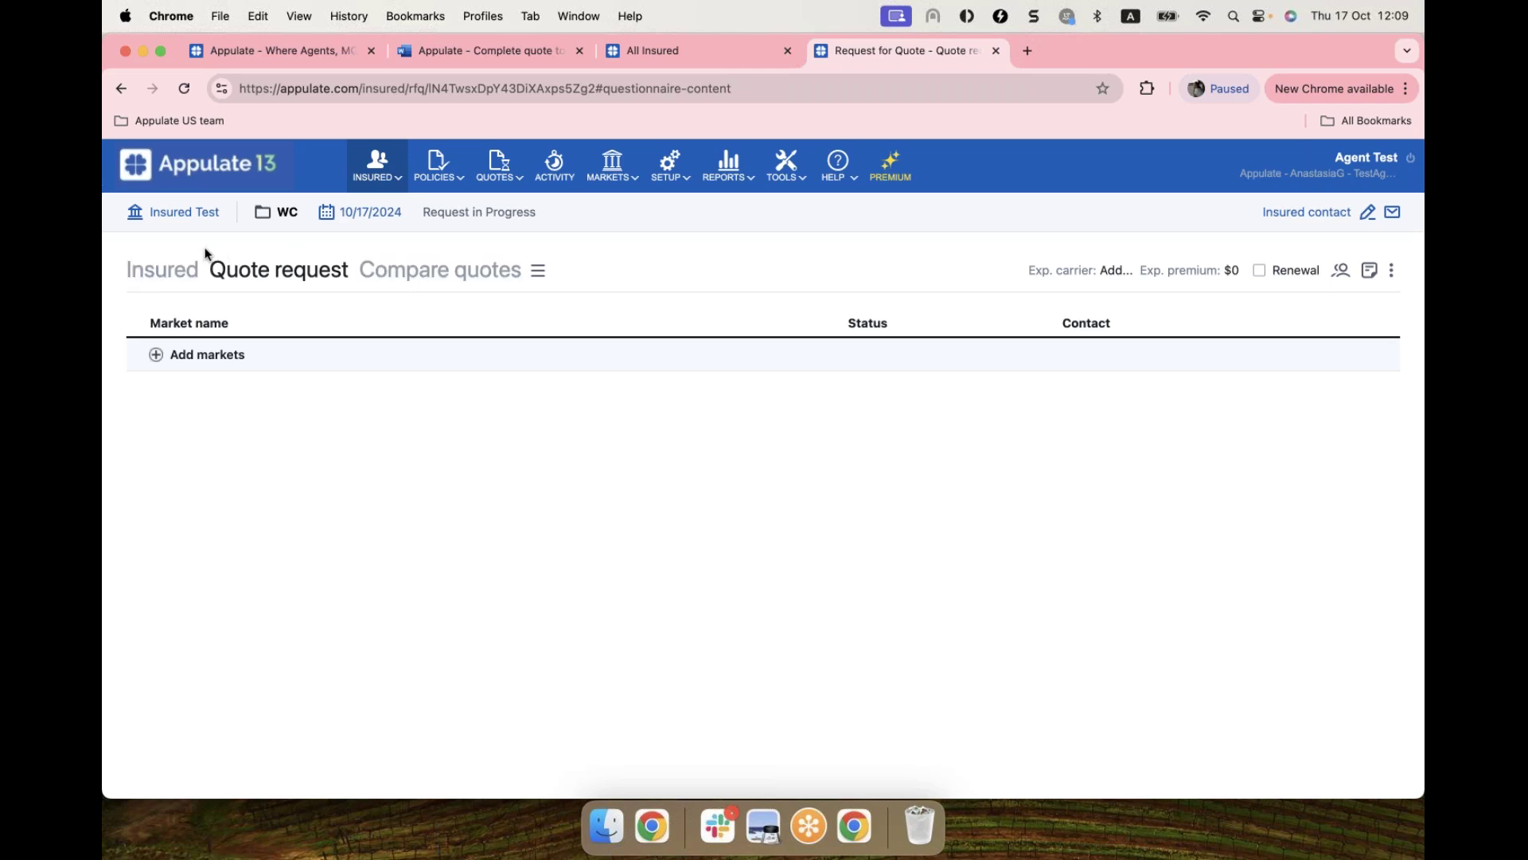
Step: Open the Insured questionnaire and expand the first location and the first payroll rating record
left_click(155, 271)
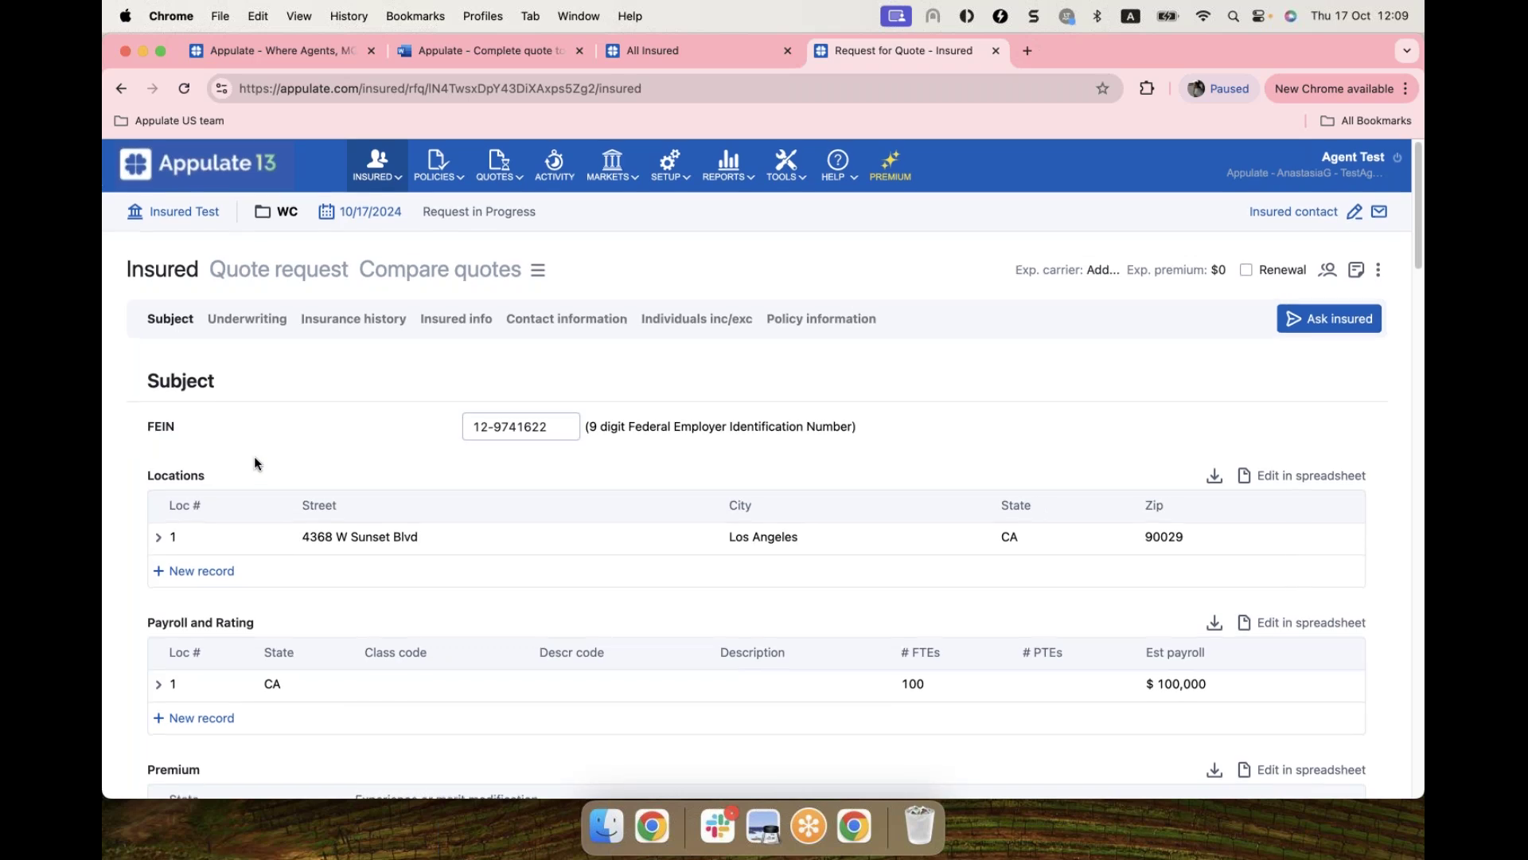
scroll(318, 478, "down", 1)
left_click(422, 498)
scroll(468, 549, "down", 5)
left_click(478, 655)
scroll(668, 557, "down", 6)
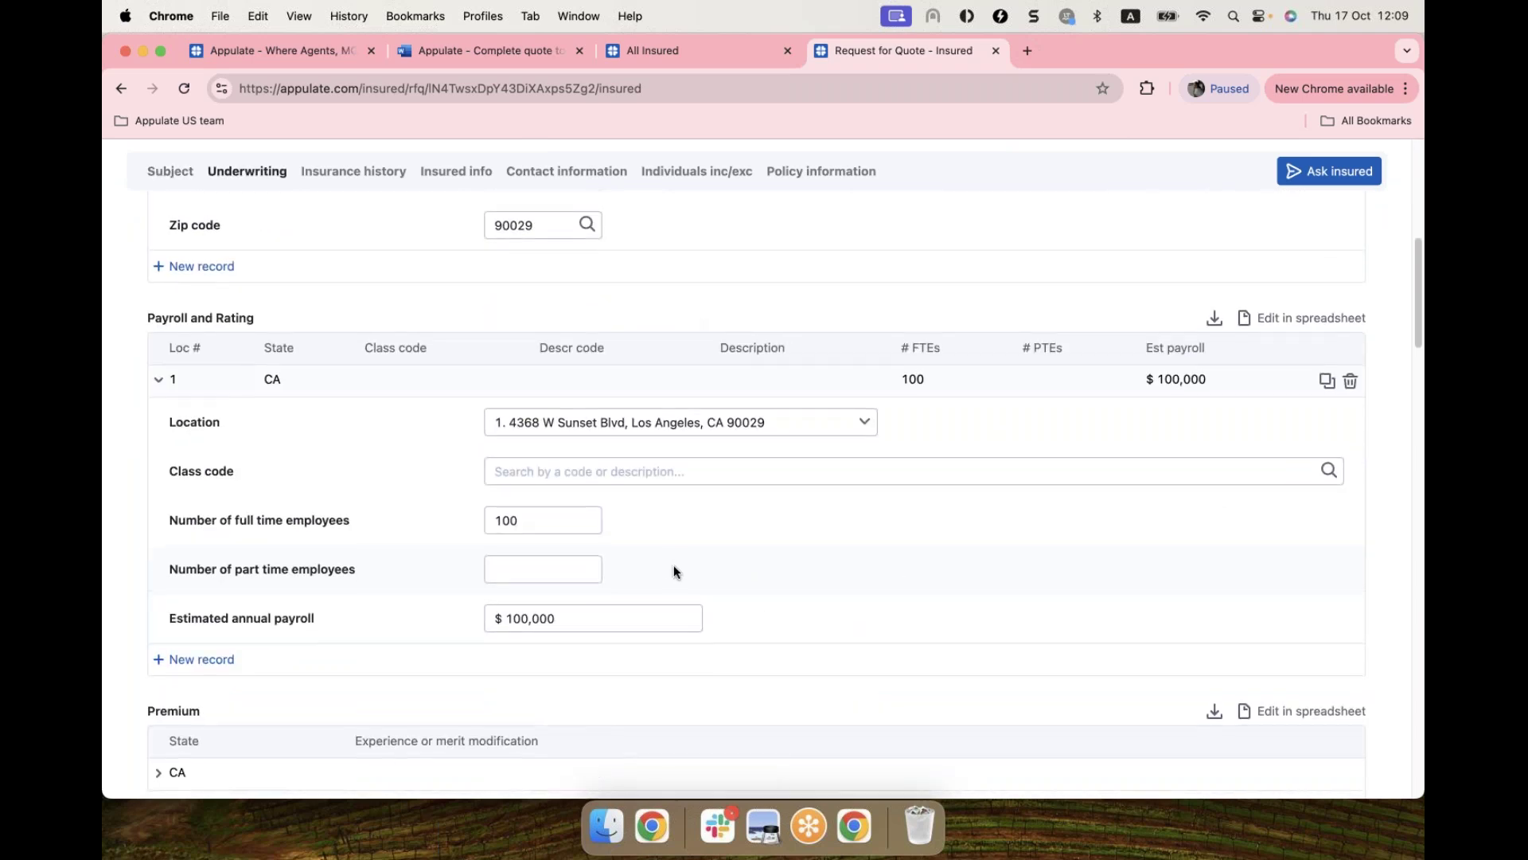
scroll(674, 571, "down", 7)
Step: Expand the CA premium record, review the remaining sections, then start an Ask insured request
left_click(161, 449)
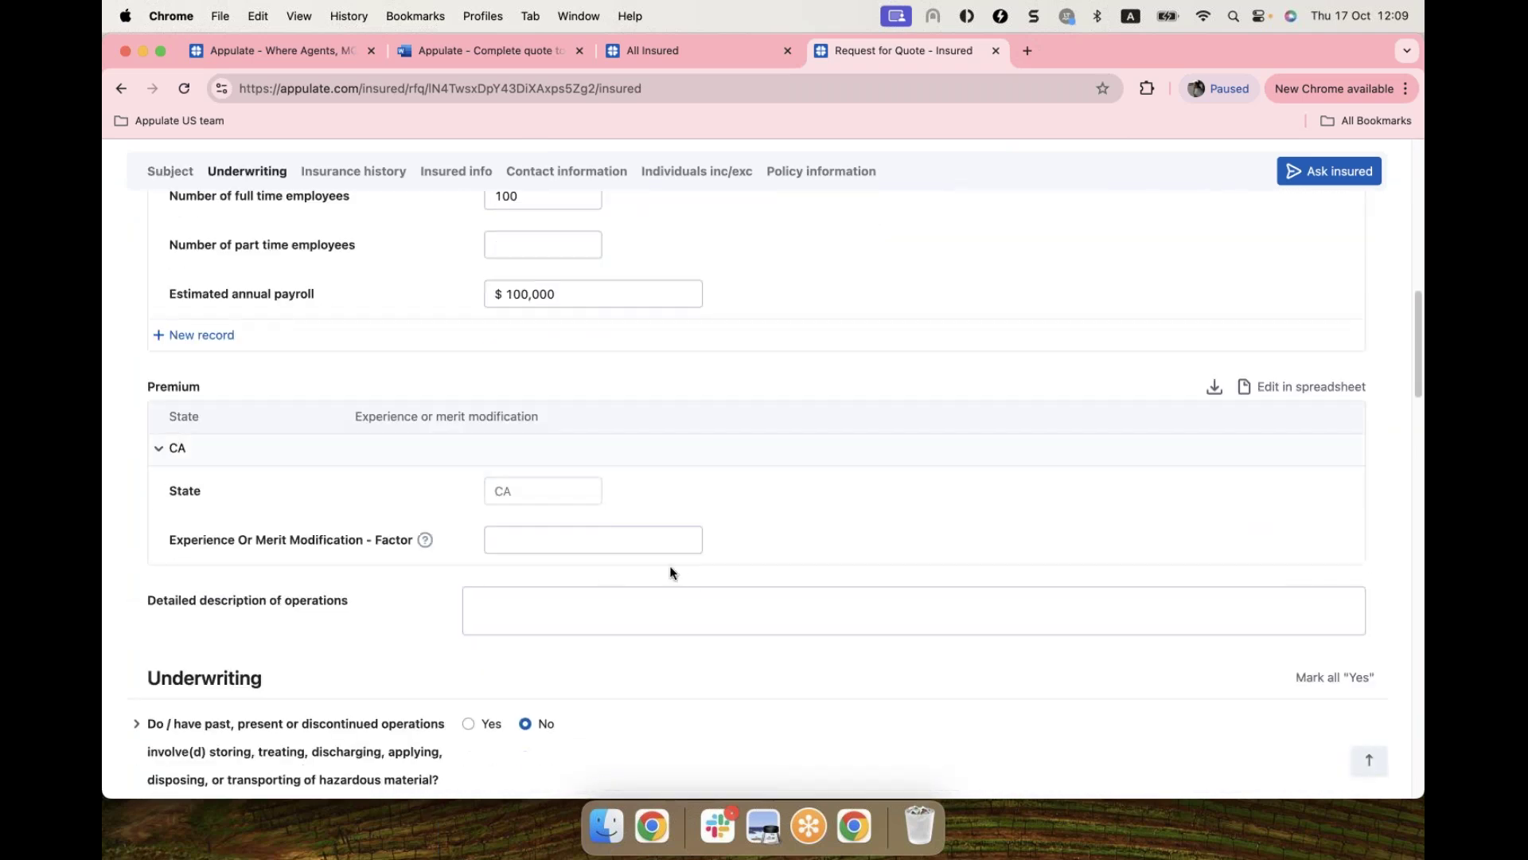
scroll(689, 583, "down", 2)
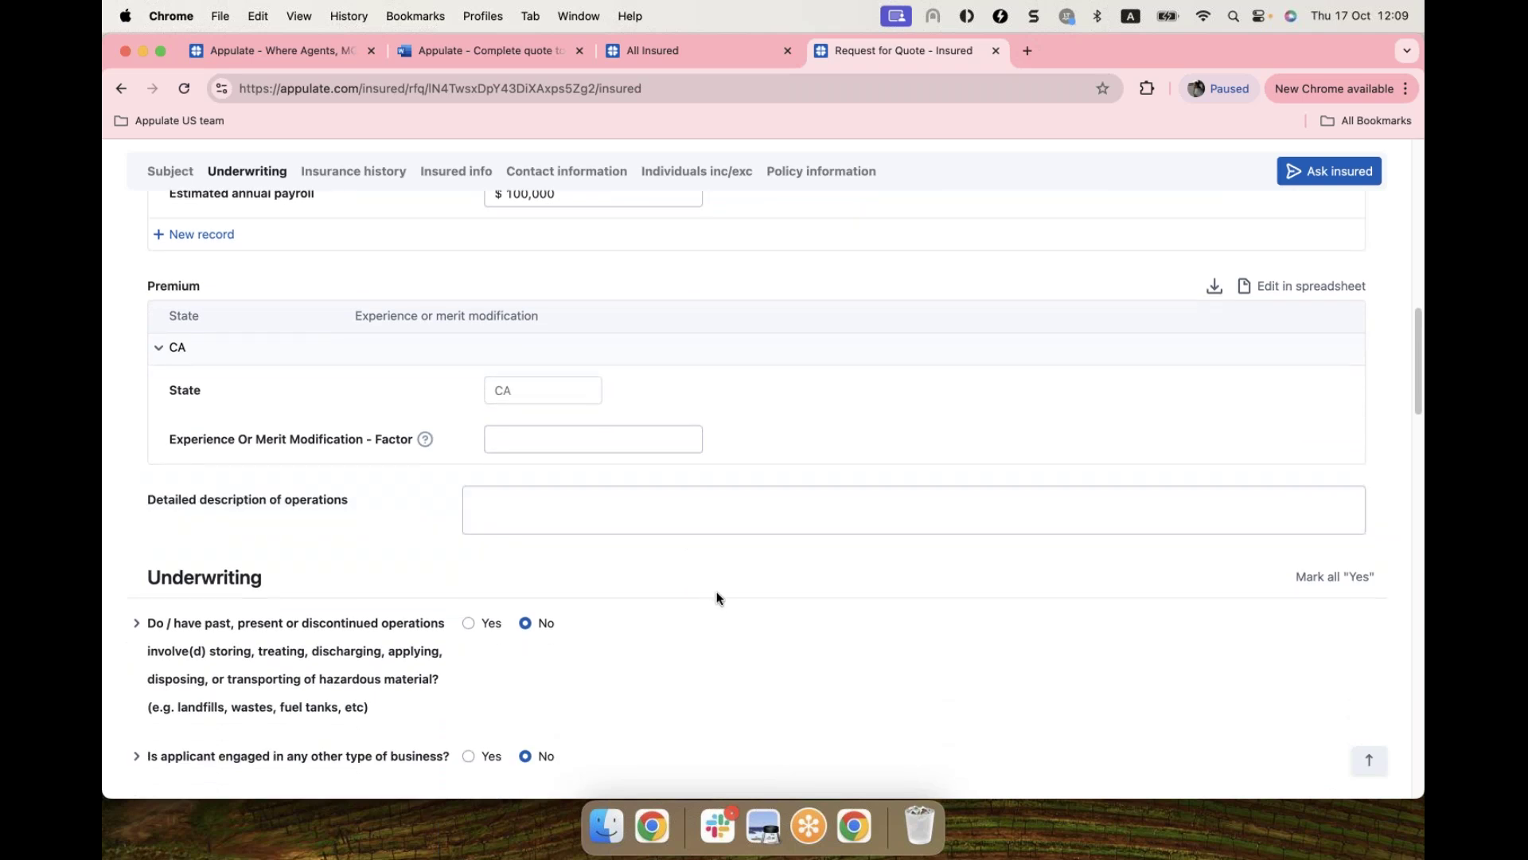
scroll(721, 595, "down", 5)
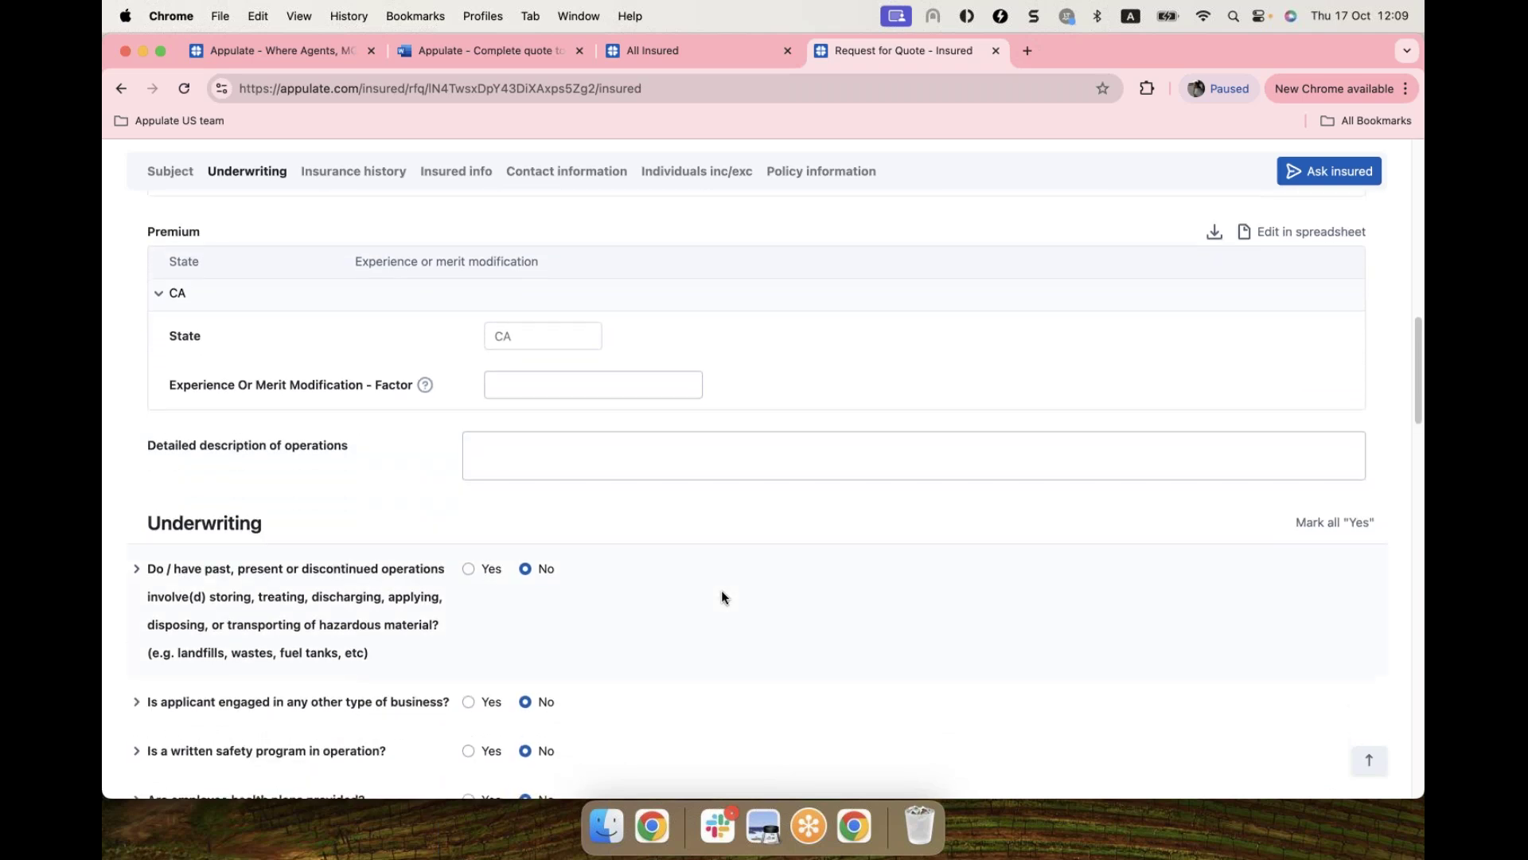
scroll(724, 595, "down", 5)
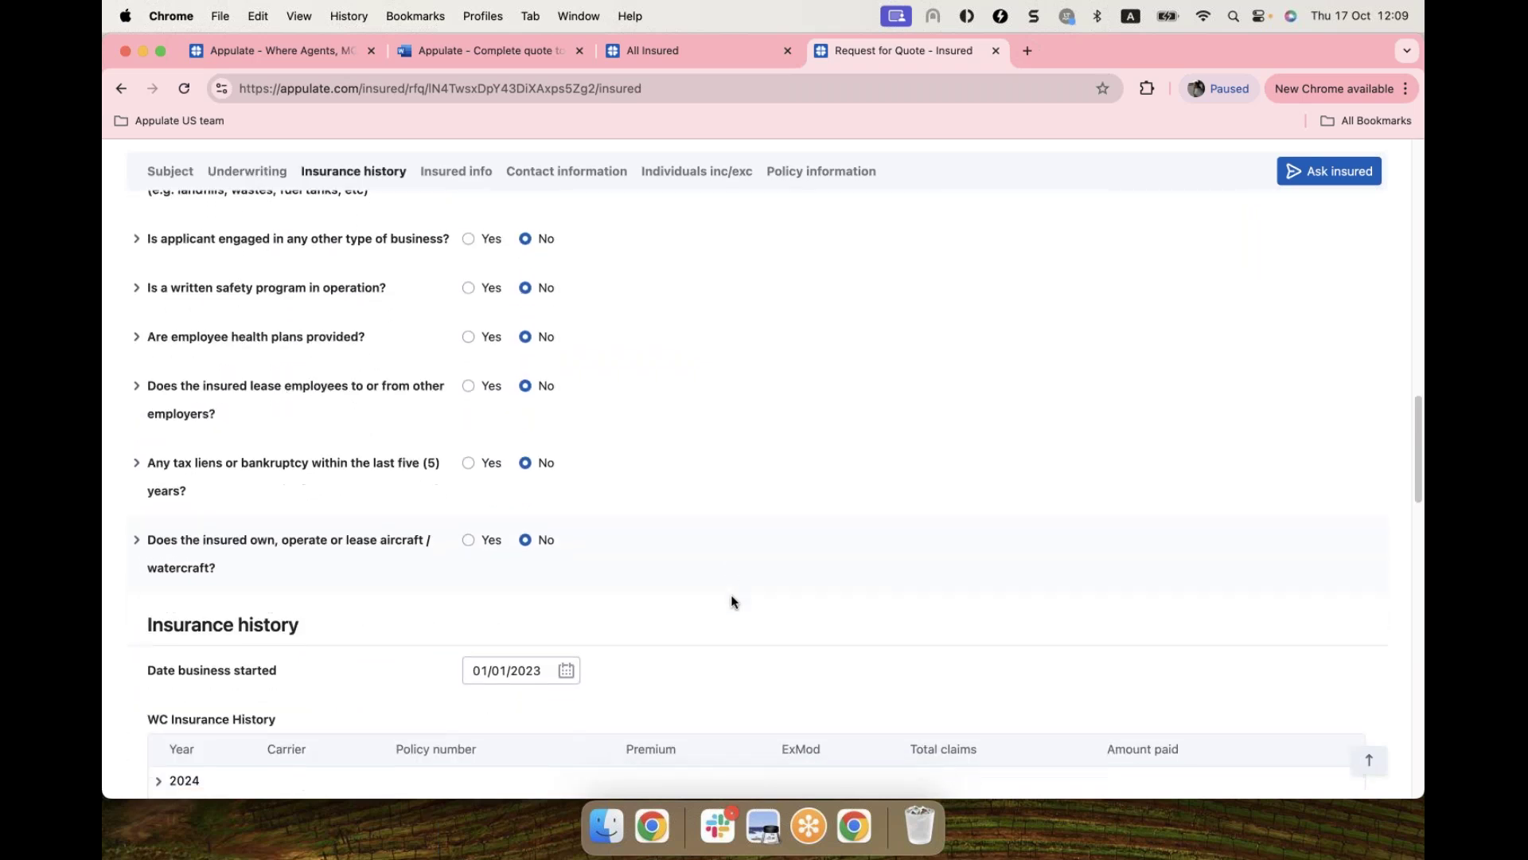
scroll(670, 595, "down", 3)
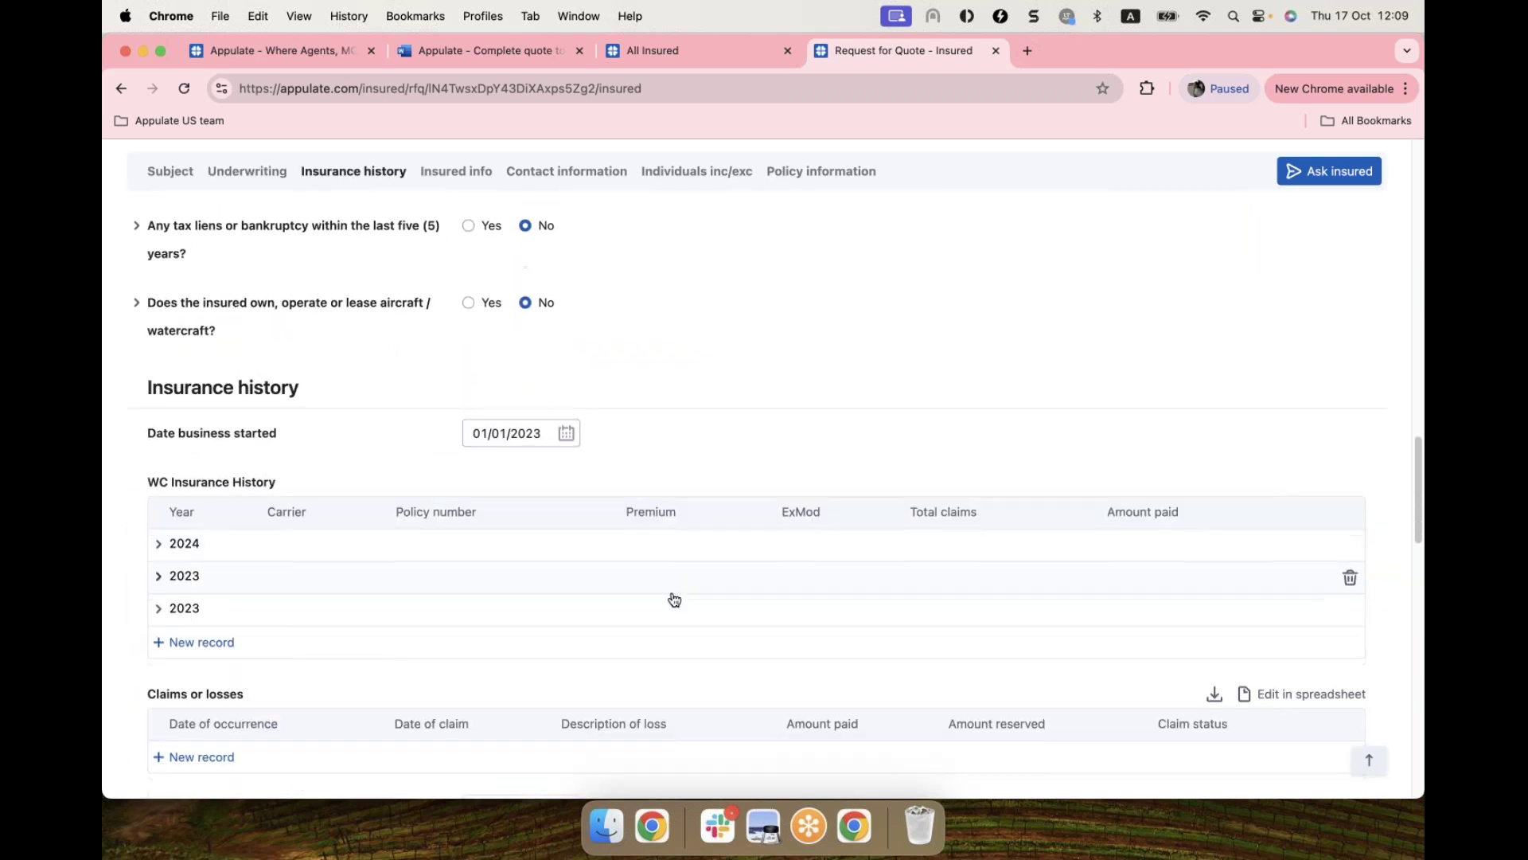
scroll(671, 598, "down", 2)
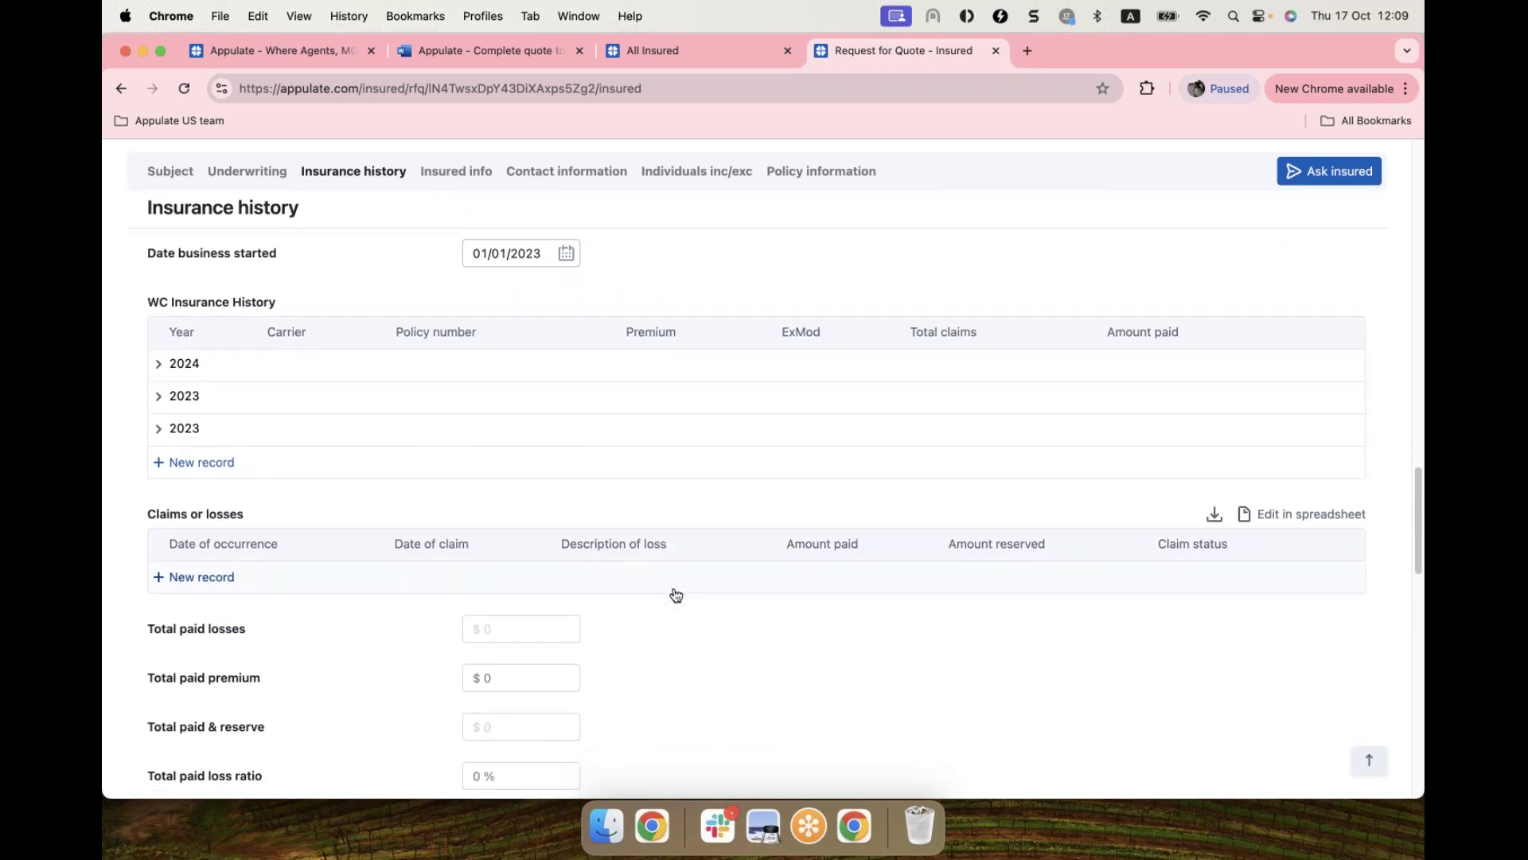
left_click(1362, 767)
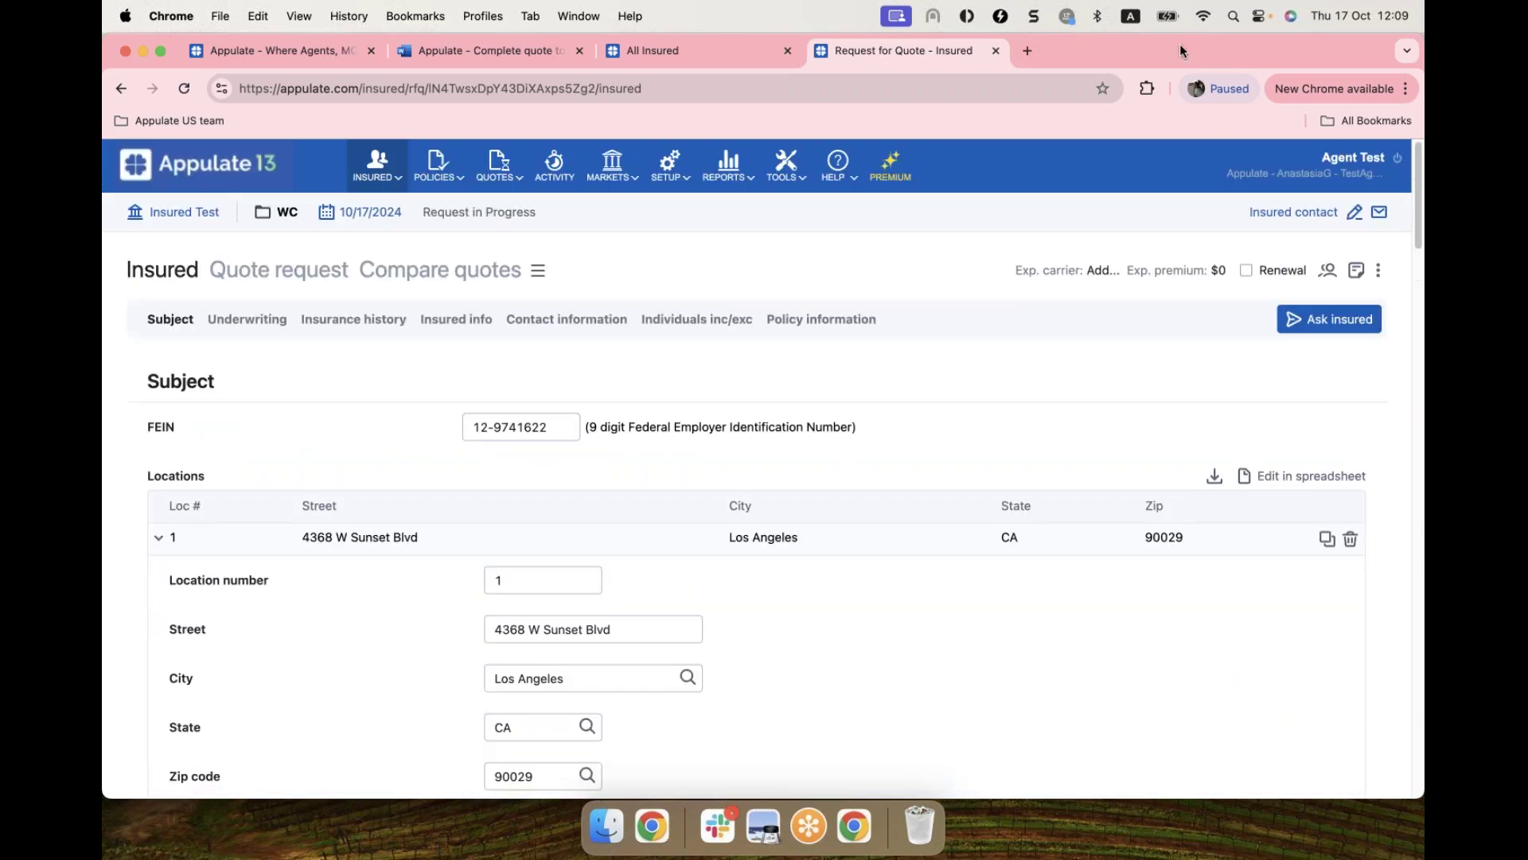
left_click(1323, 319)
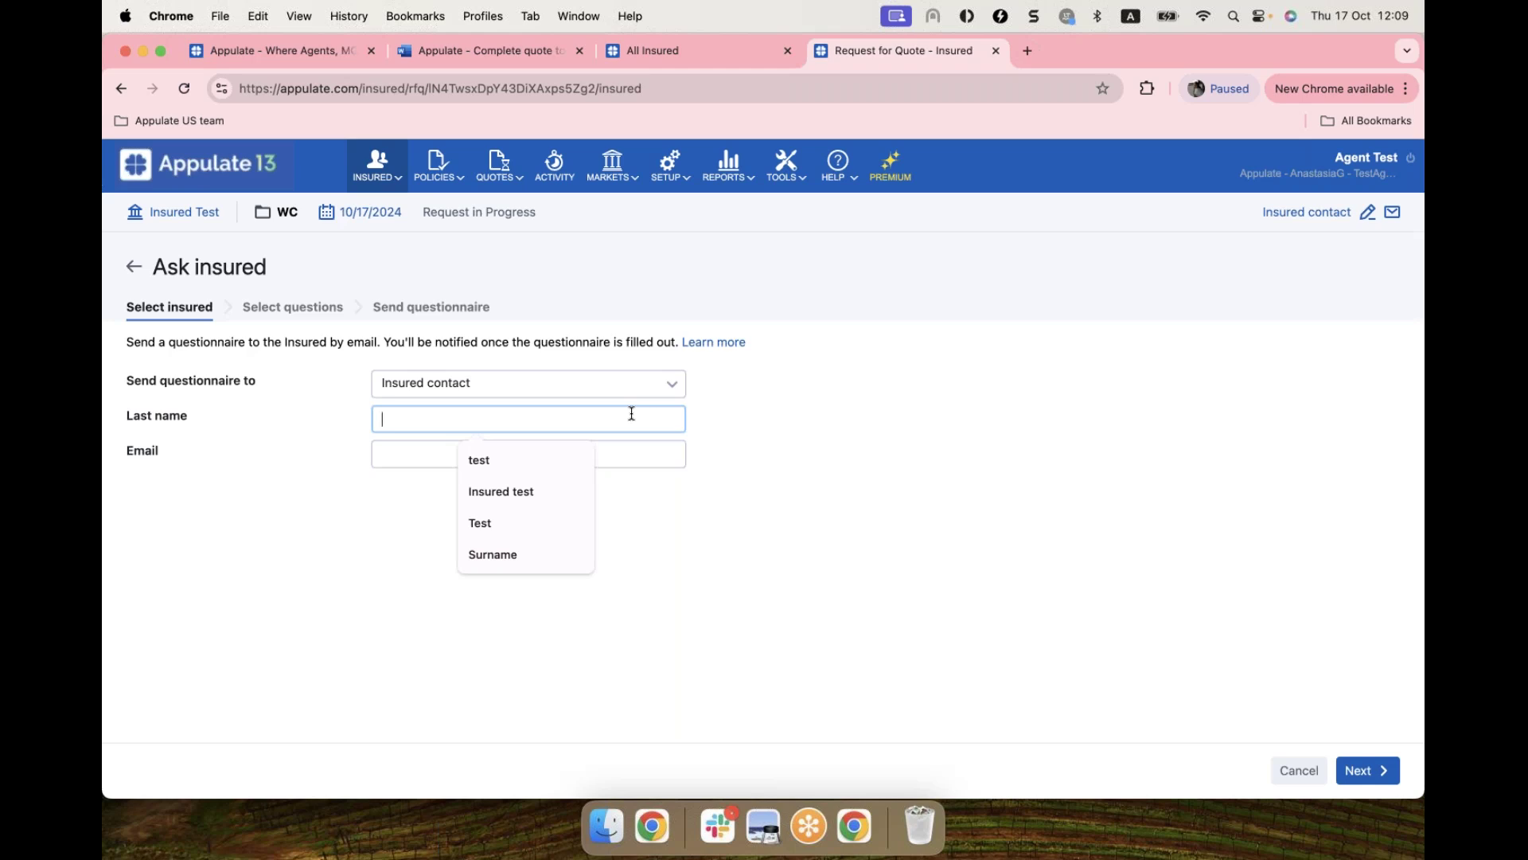
Step: Address the questionnaire to last name 'Test' with the insured's suggested e-mail, then go to question selection
type("Test")
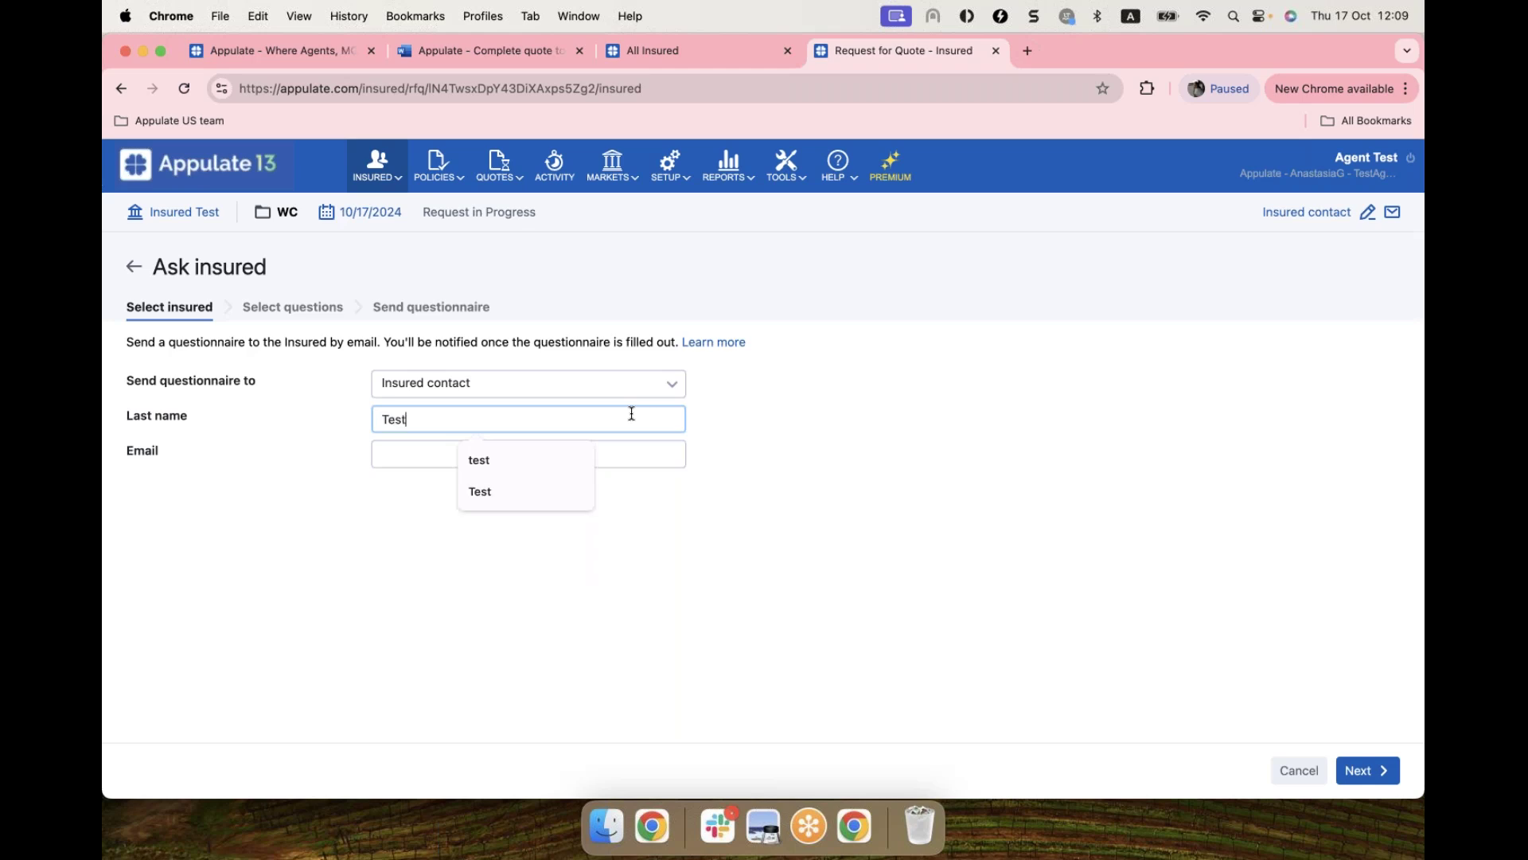
left_click(405, 459)
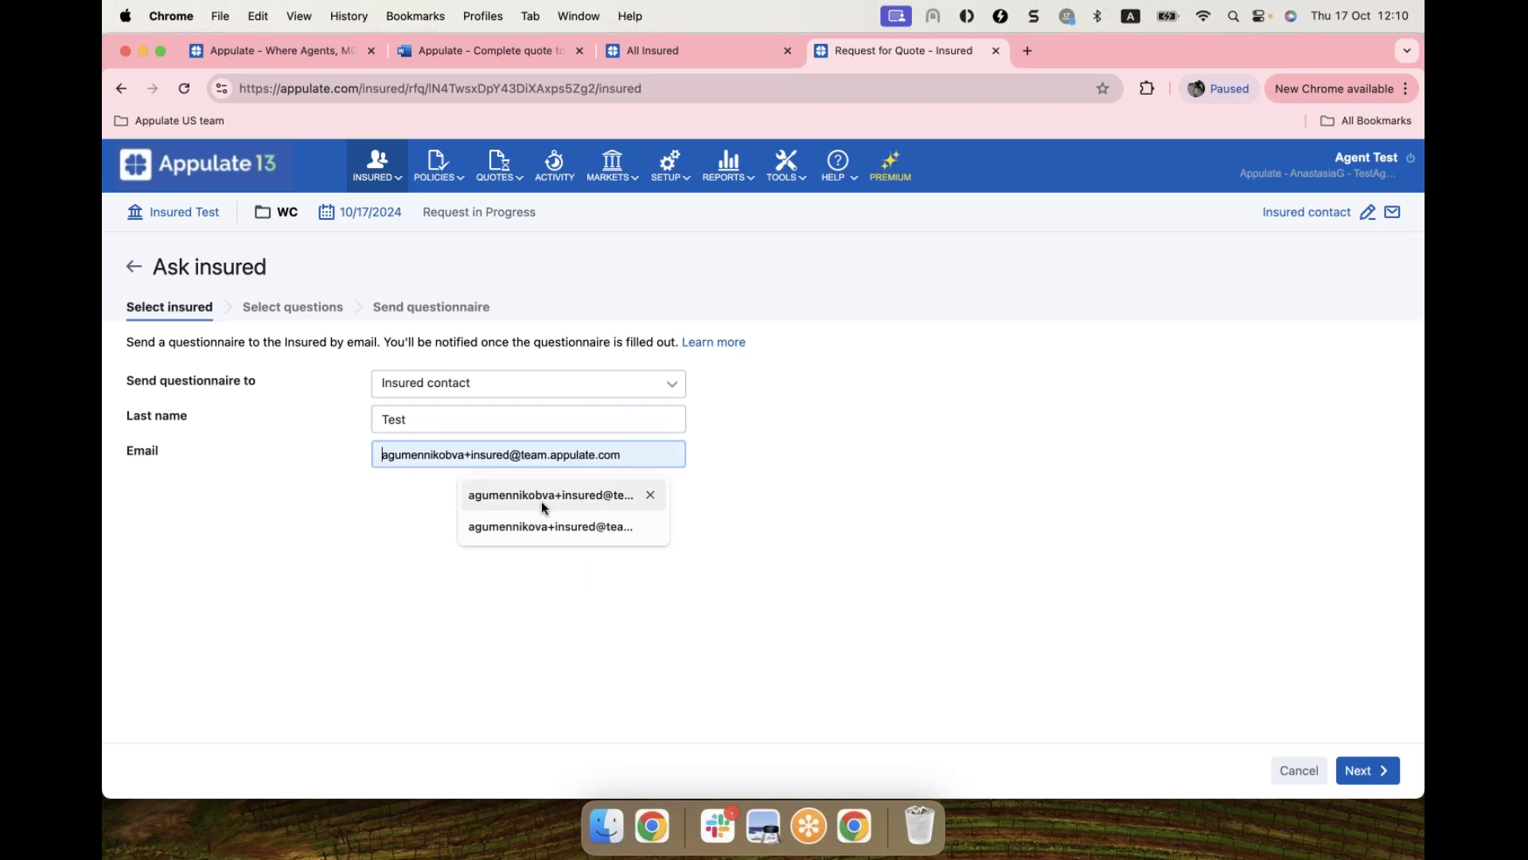
left_click(544, 495)
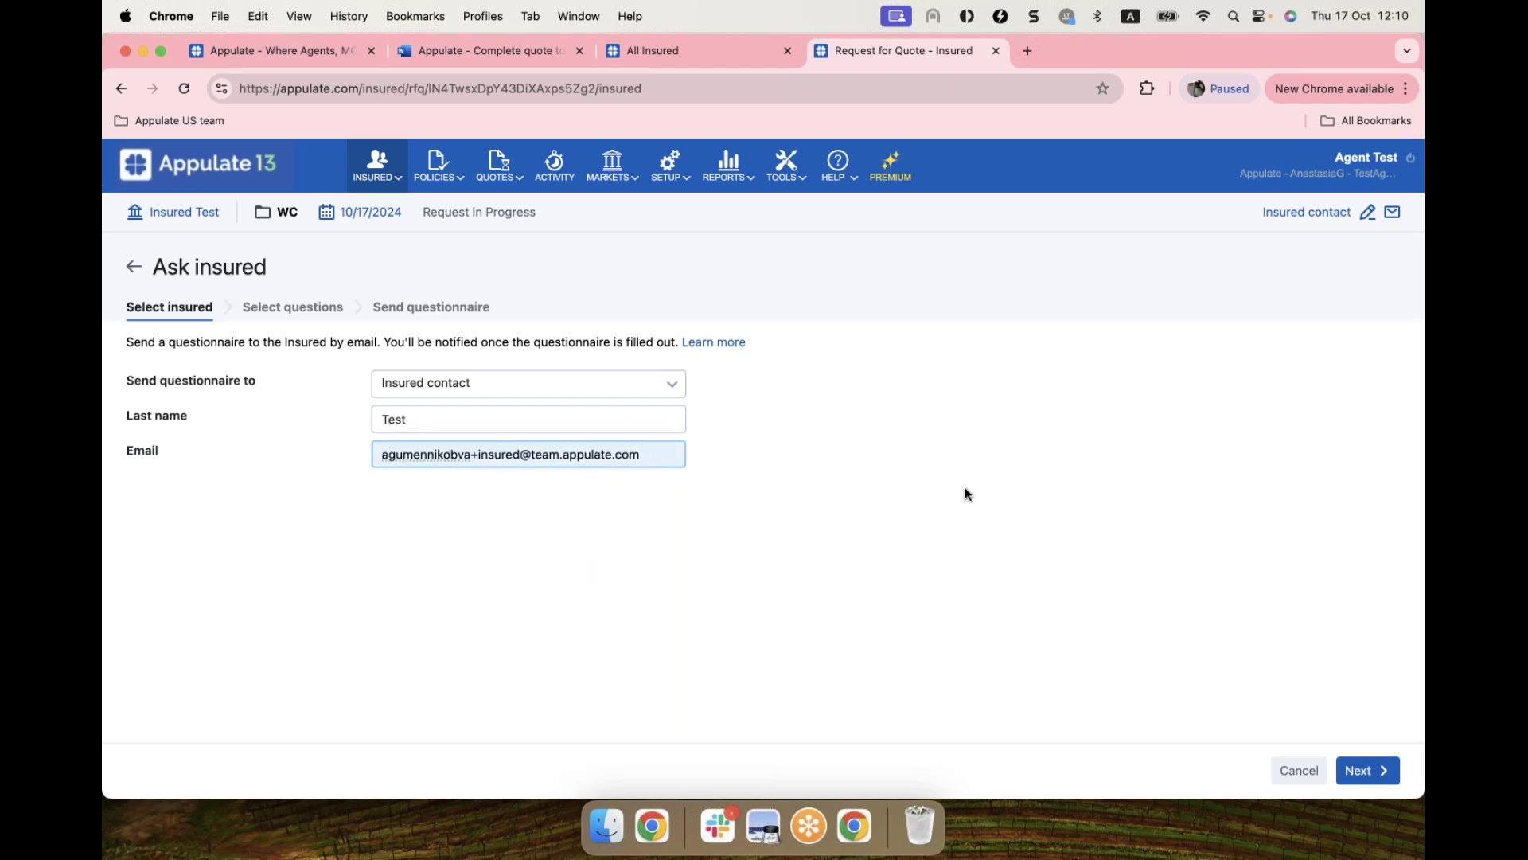
left_click(1365, 770)
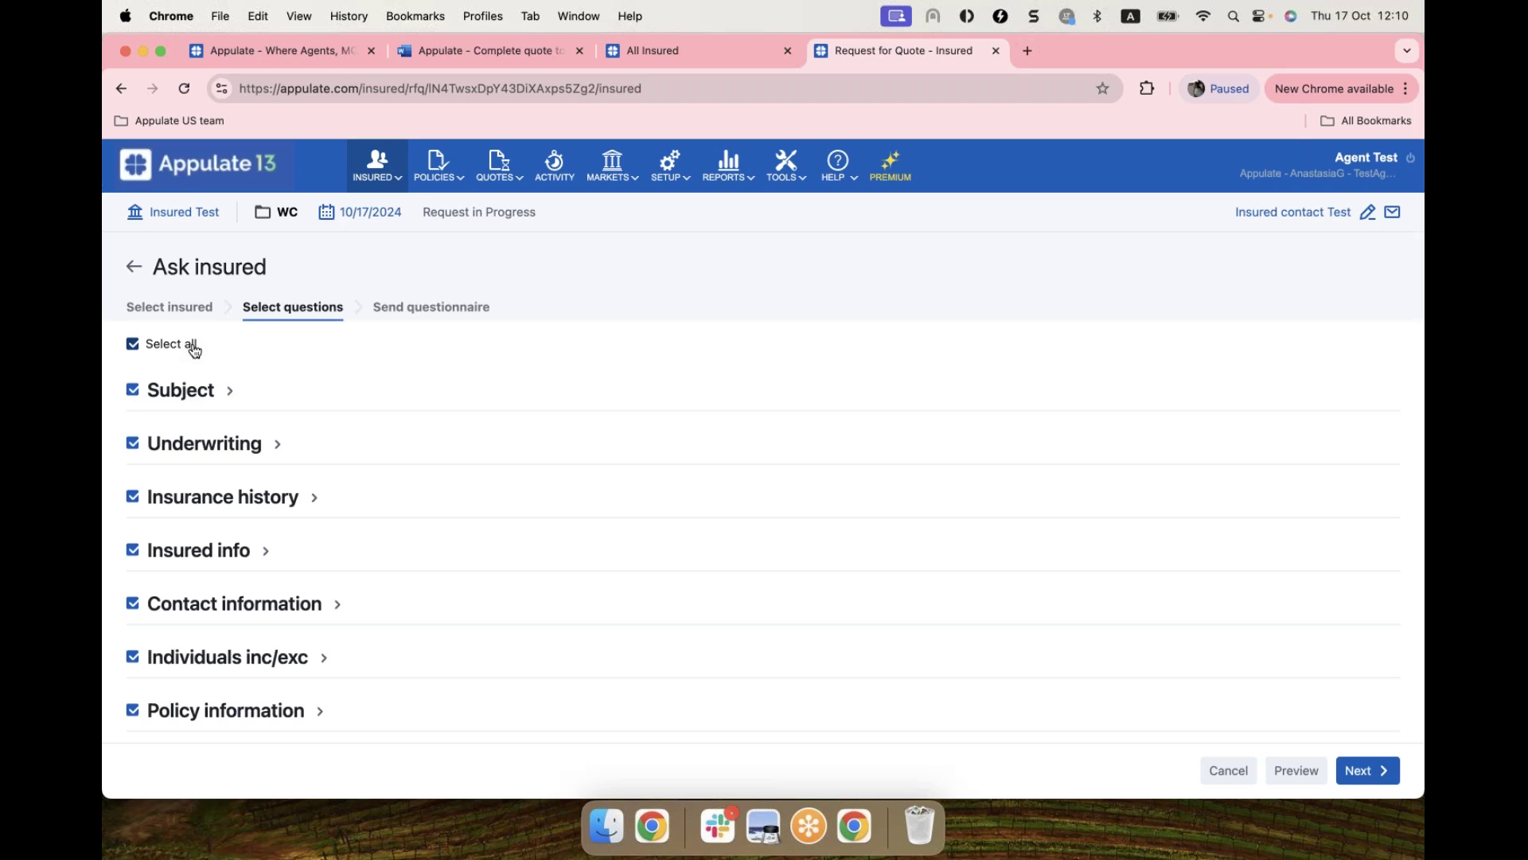
Step: Clear all question sections and include only the Locations question
left_click(194, 348)
left_click(187, 390)
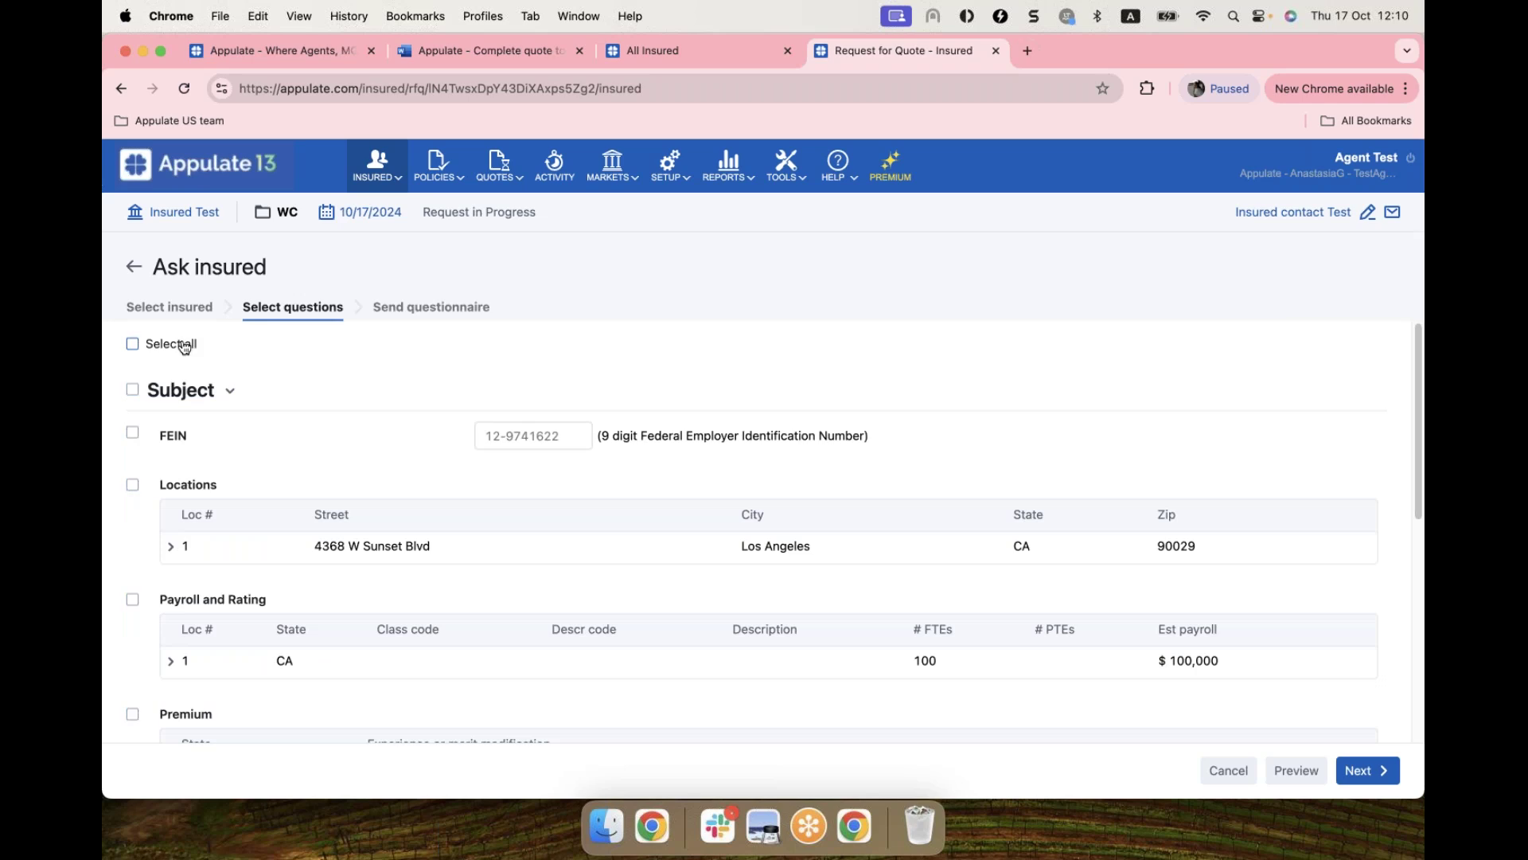
scroll(240, 471, "down", 4)
scroll(240, 471, "up", 2)
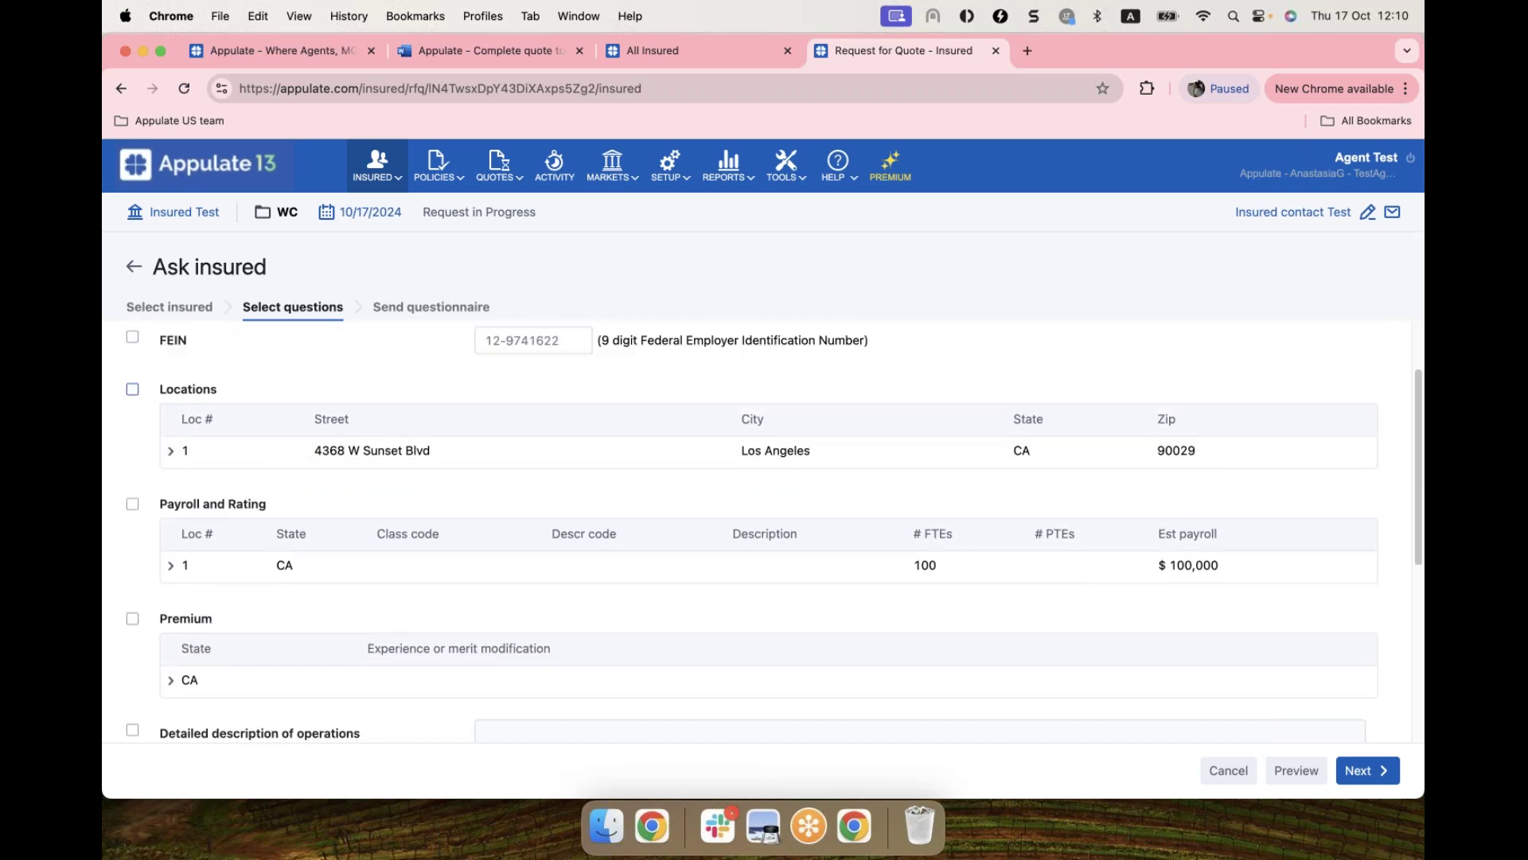
scroll(132, 414, "up", 1)
left_click(132, 419)
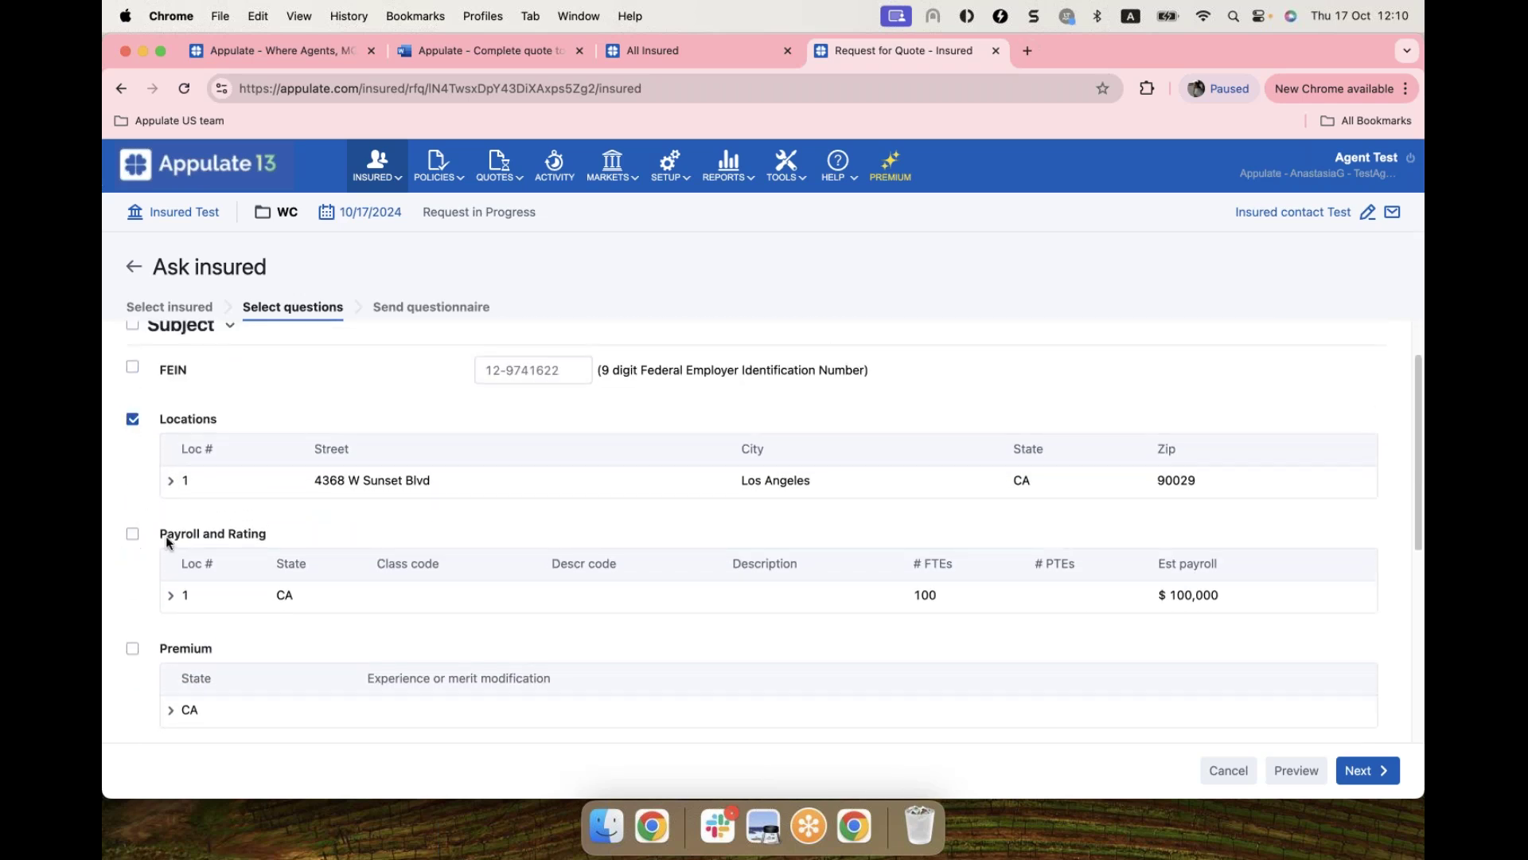
Step: Under Insurance history, include WC Insurance History, Claims or losses, and Total paid losses
scroll(165, 537, "down", 4)
scroll(202, 668, "down", 5)
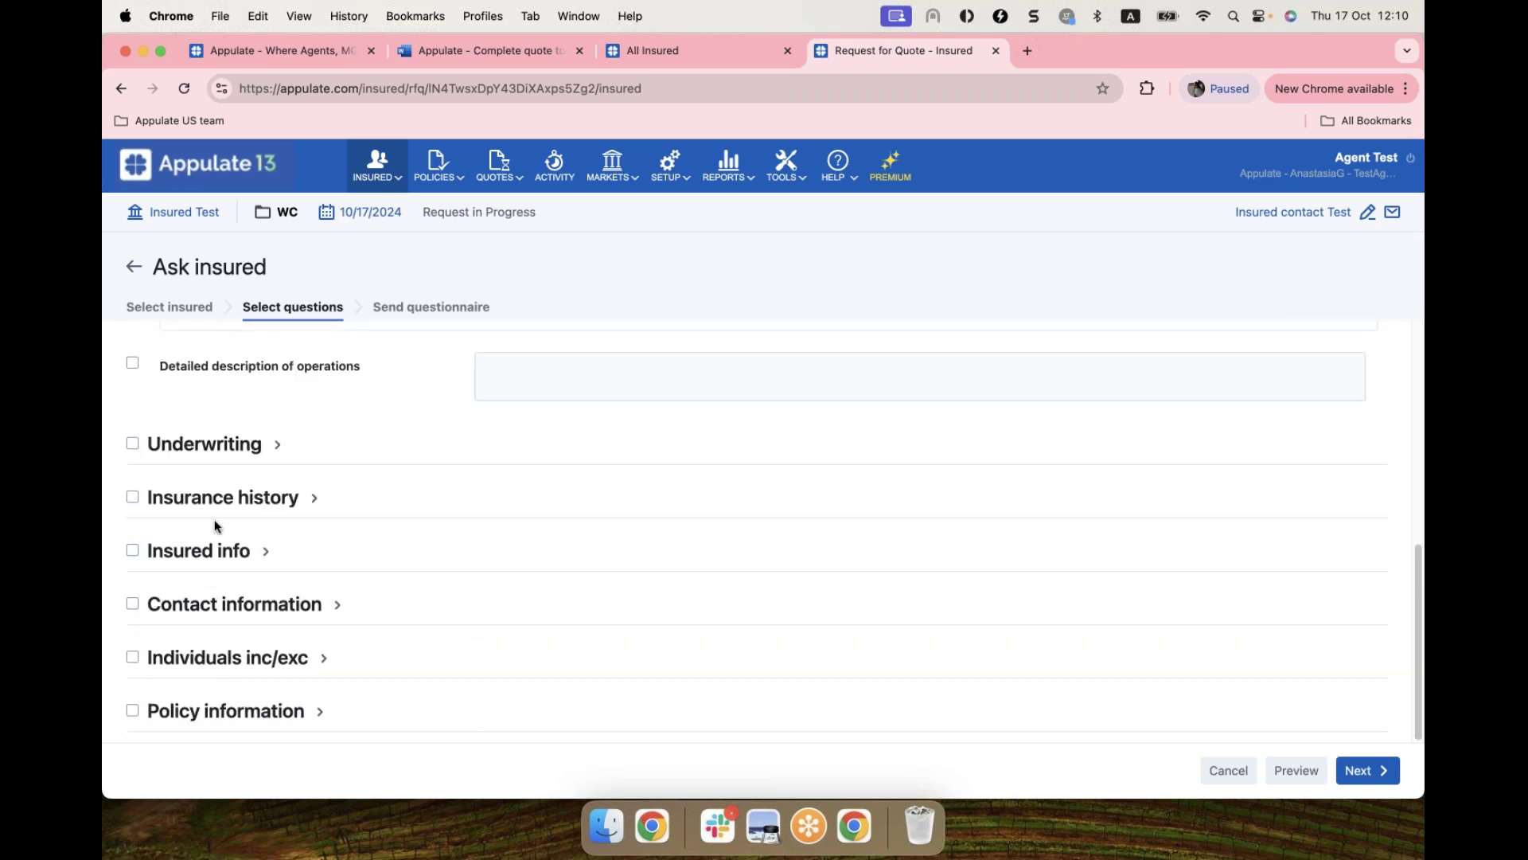
left_click(201, 496)
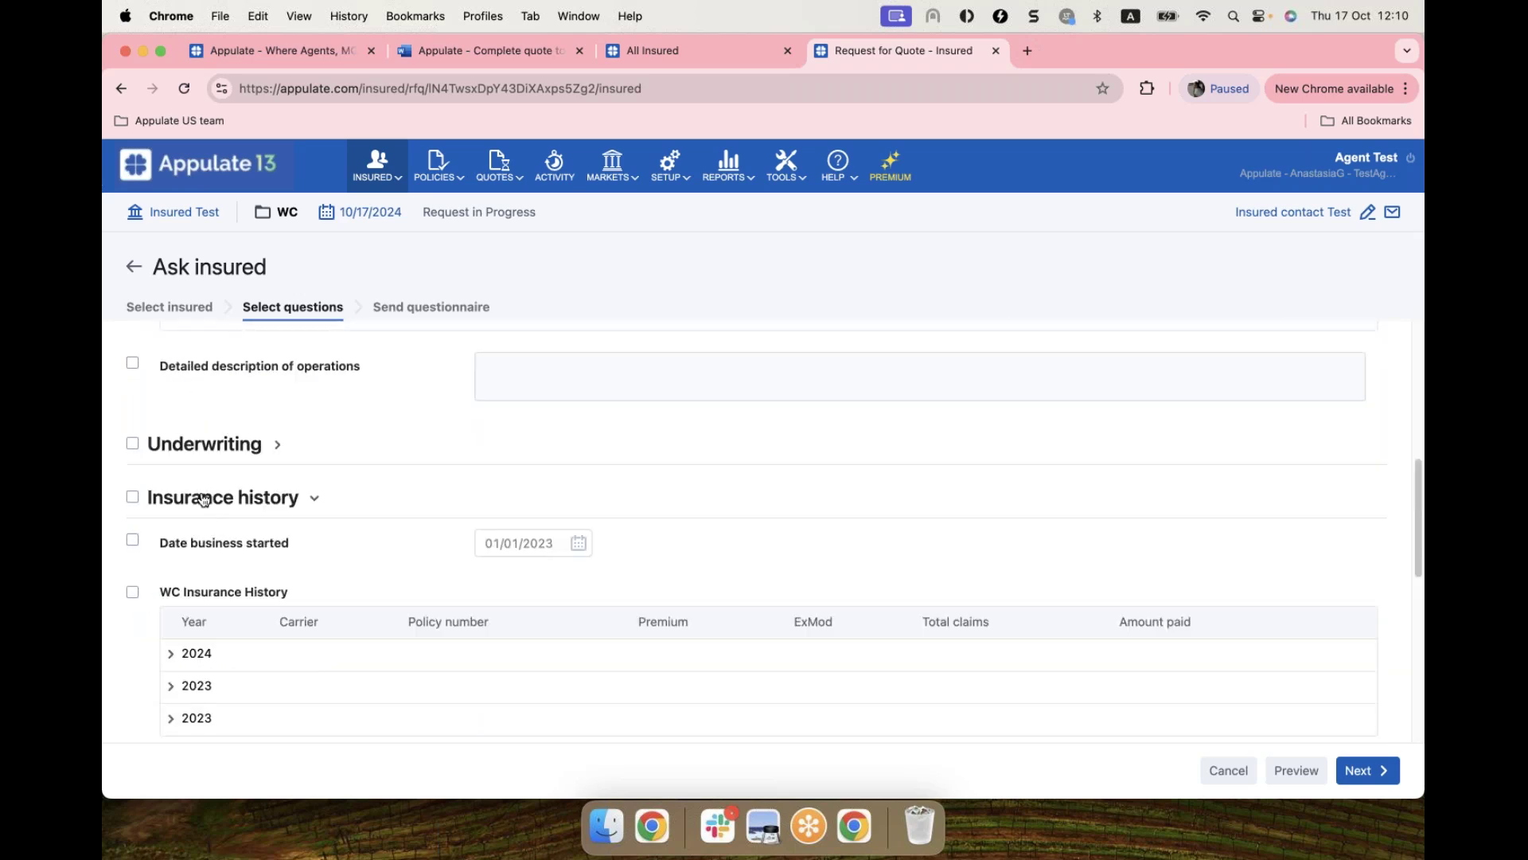
left_click(133, 593)
scroll(240, 546, "down", 4)
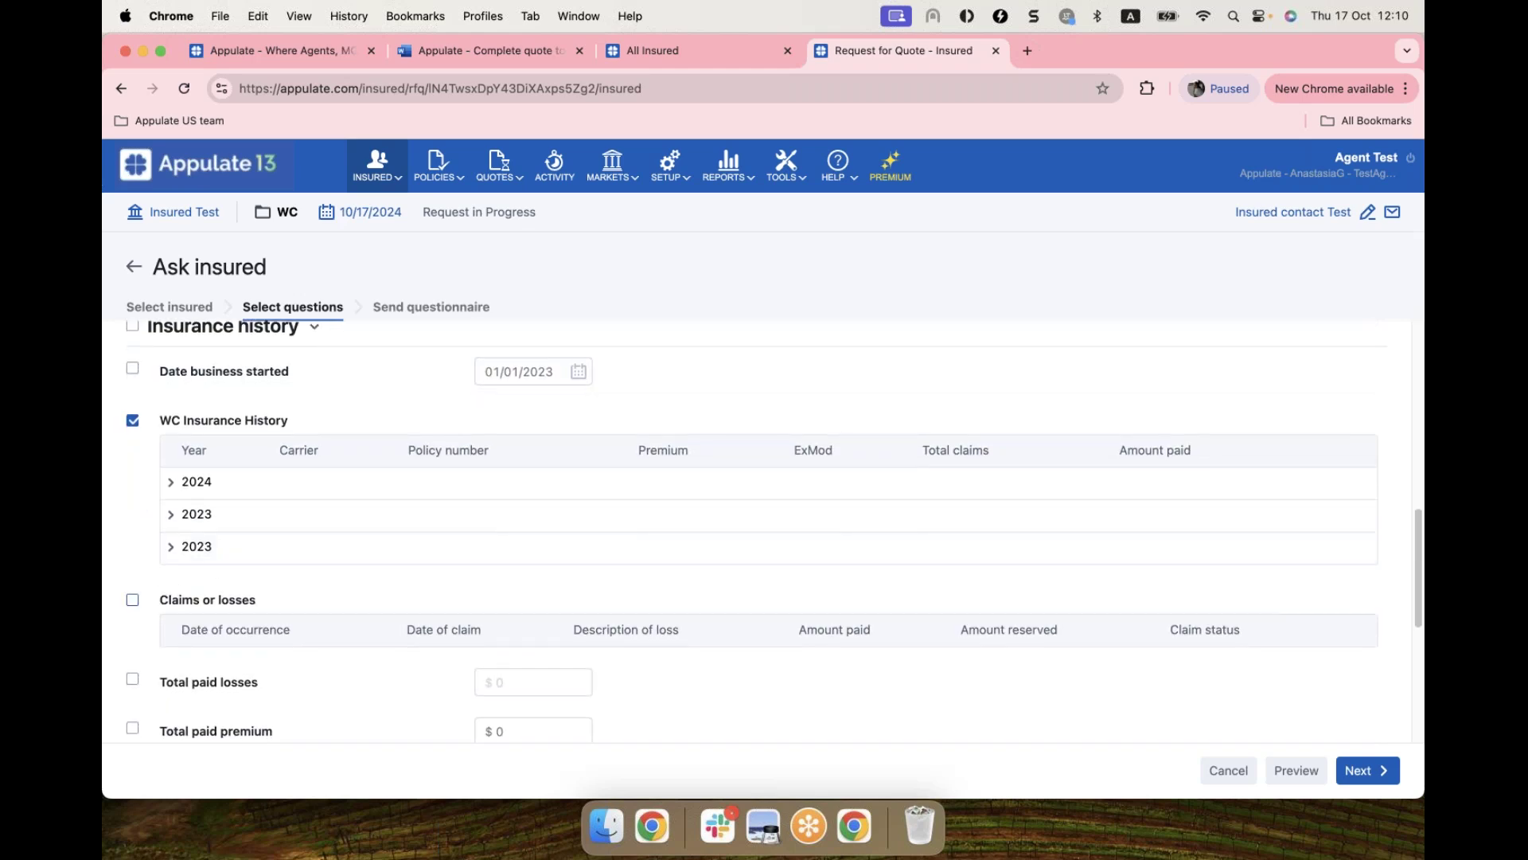
left_click(248, 581)
scroll(269, 590, "down", 1)
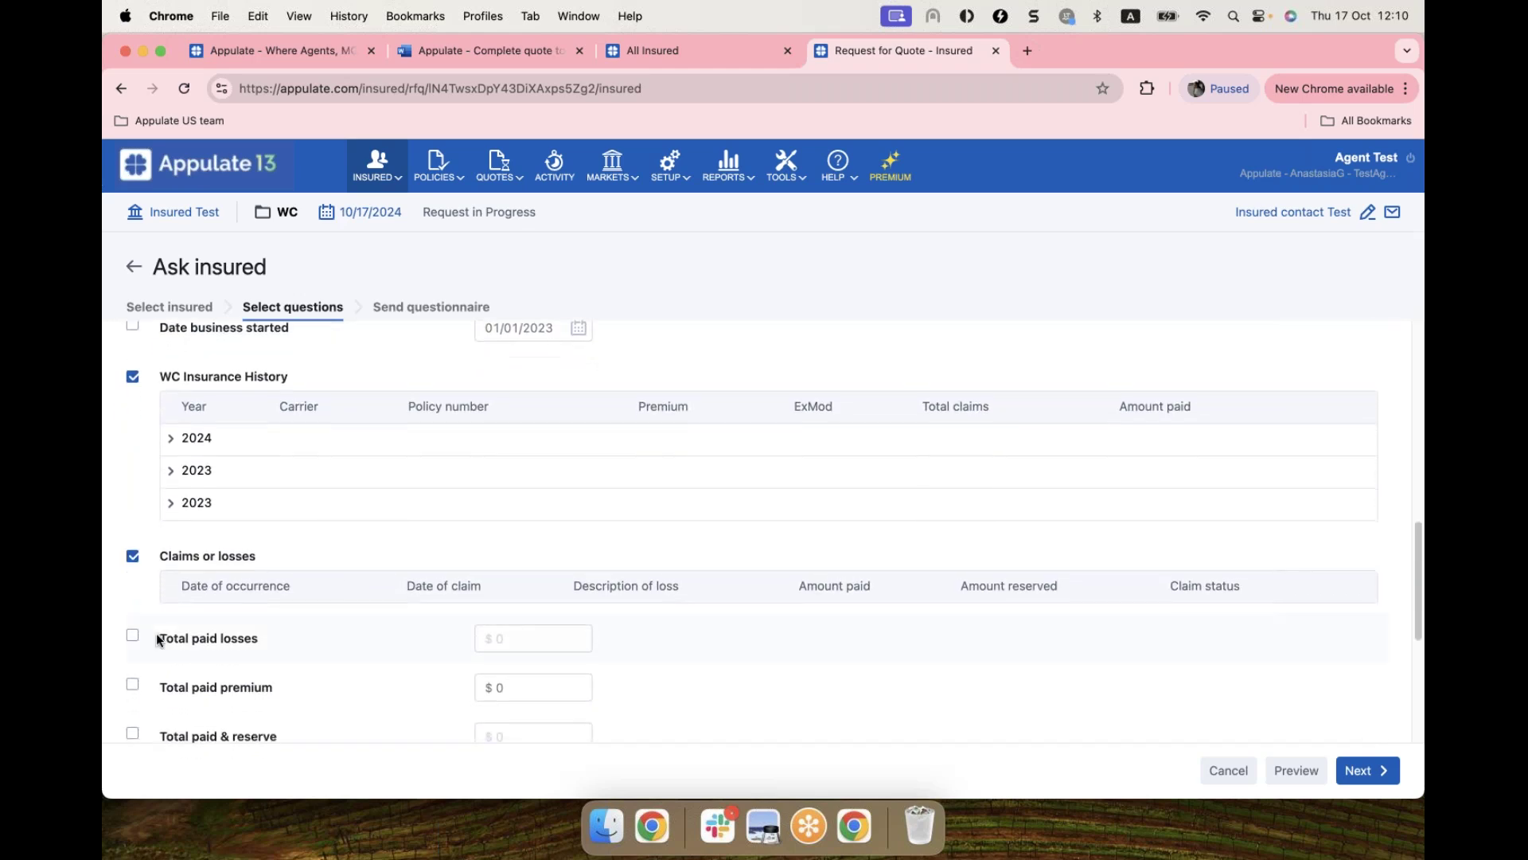
scroll(172, 633, "down", 1)
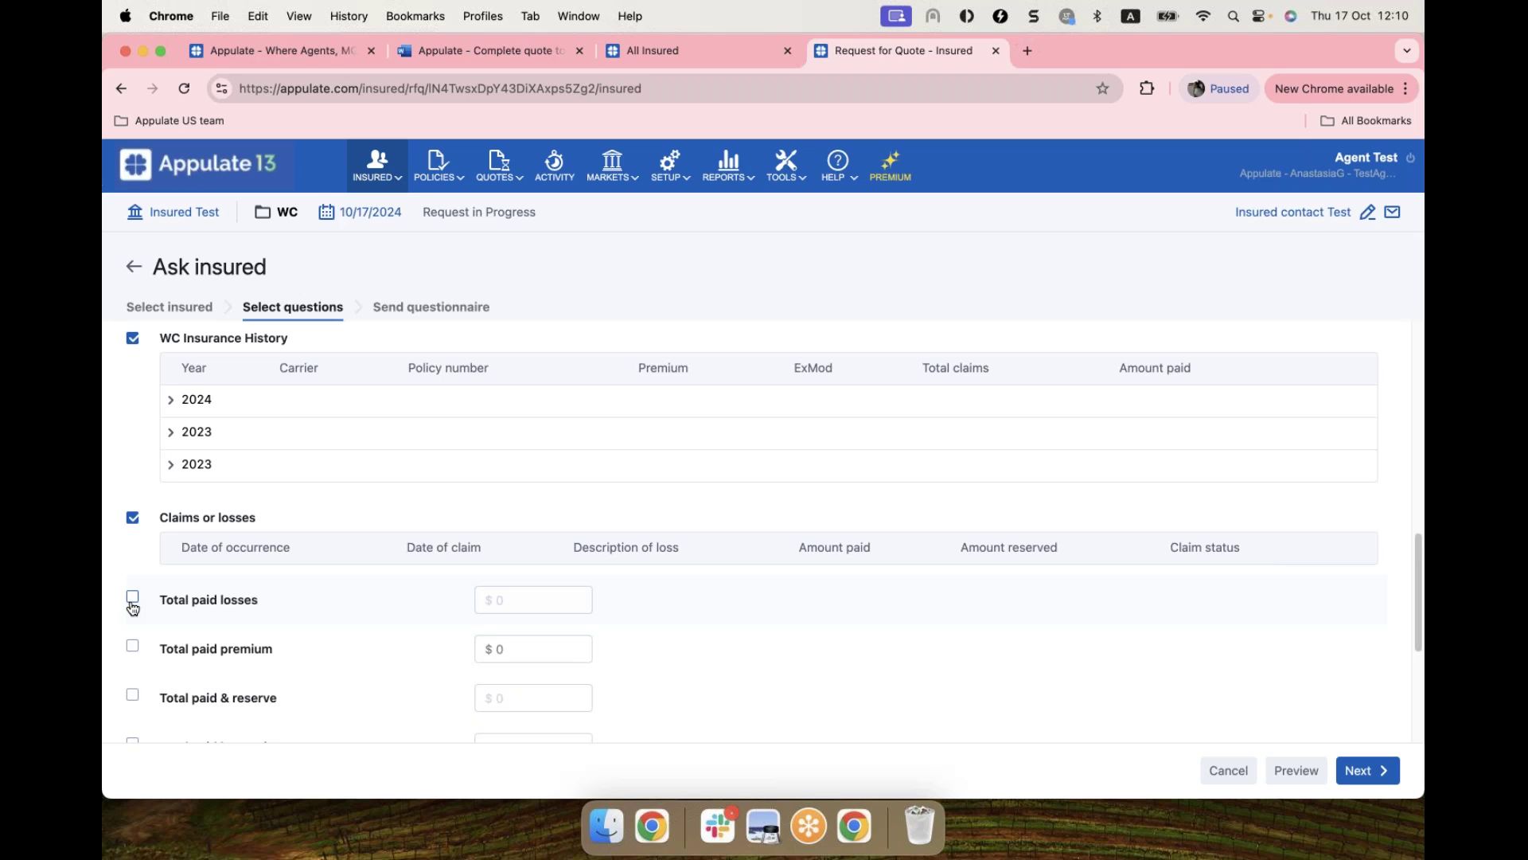
left_click(133, 599)
scroll(1224, 718, "up", 3)
scroll(756, 541, "up", 10)
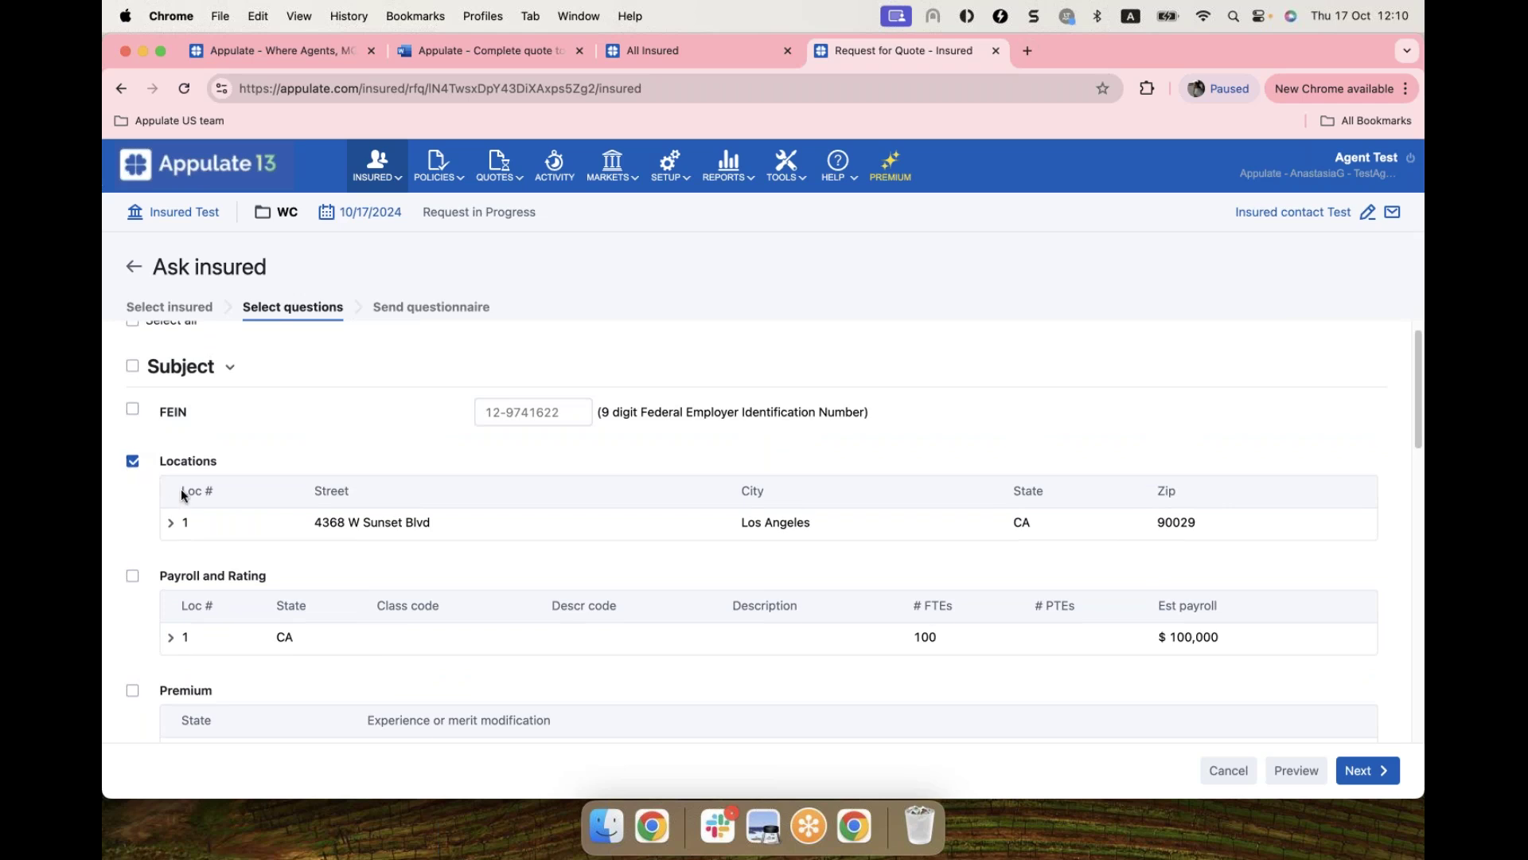
scroll(180, 489, "down", 10)
scroll(181, 495, "down", 4)
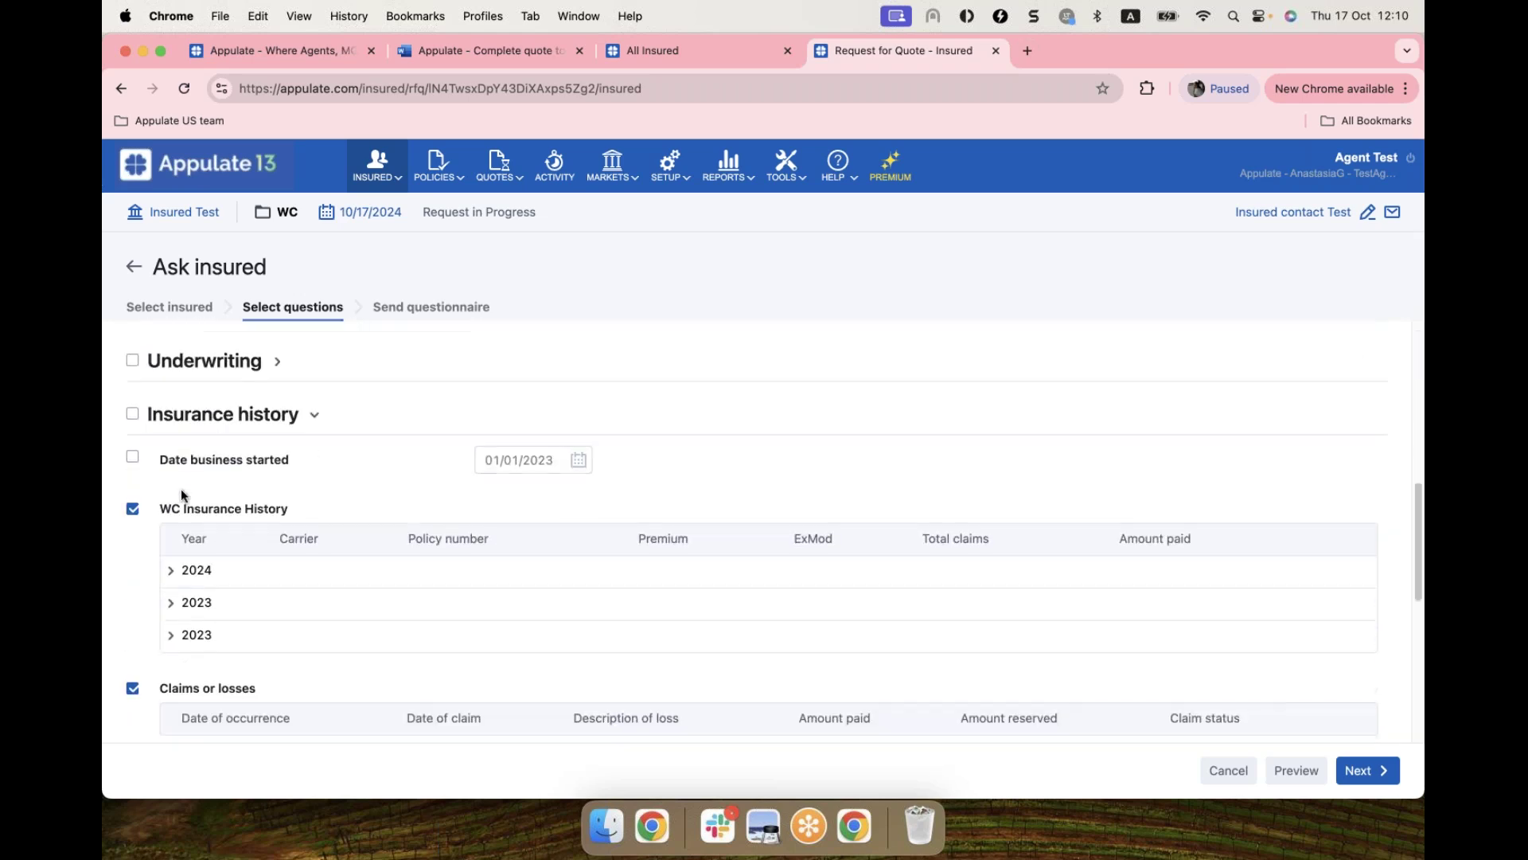
Step: Preview the questionnaire and expand location 1 and the 2024 insurance history entry
left_click(1296, 770)
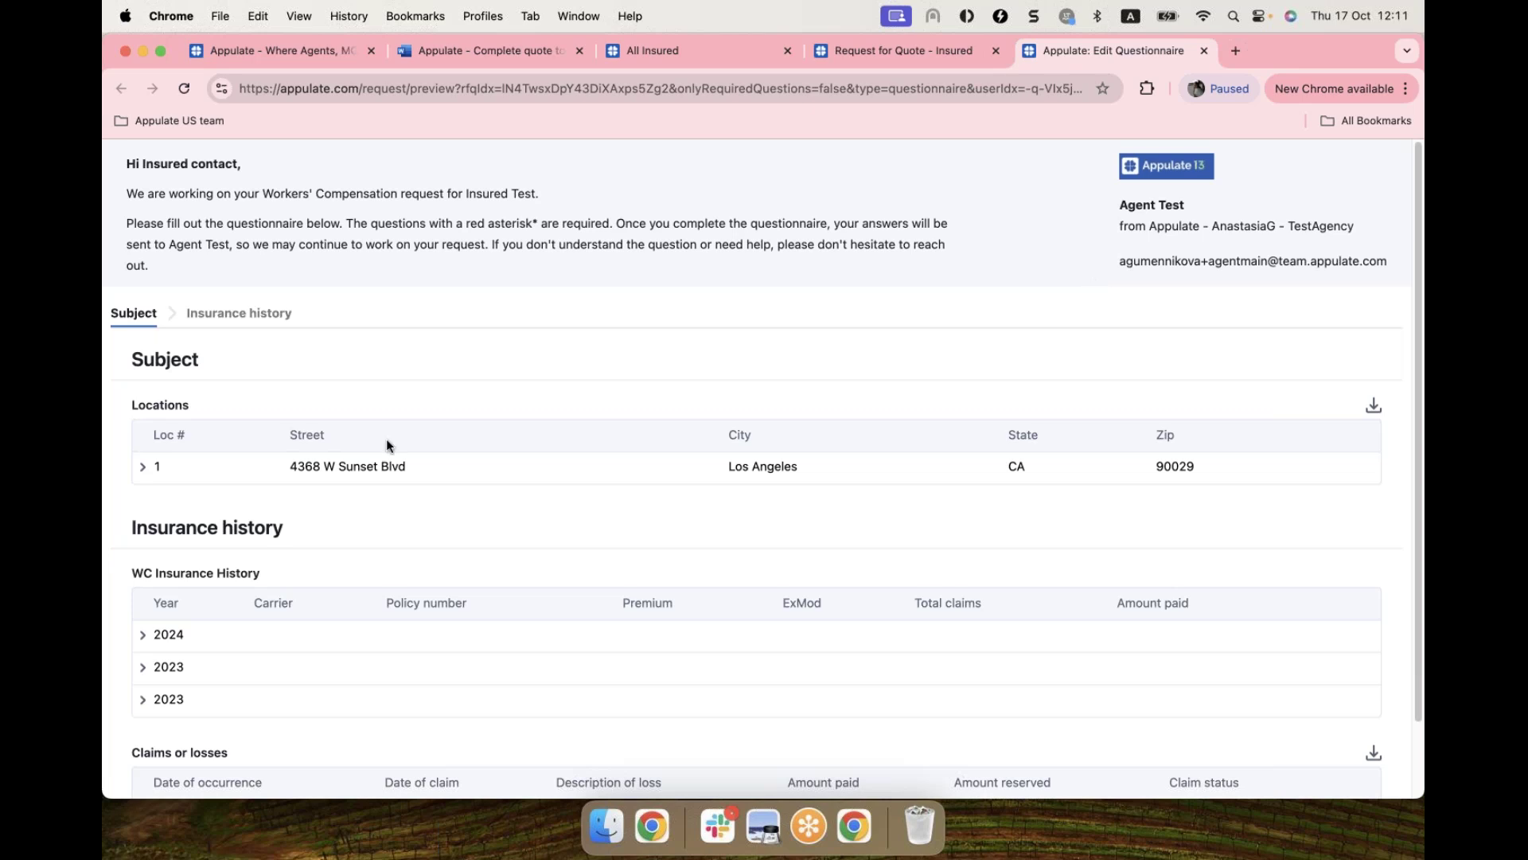
scroll(169, 436, "down", 2)
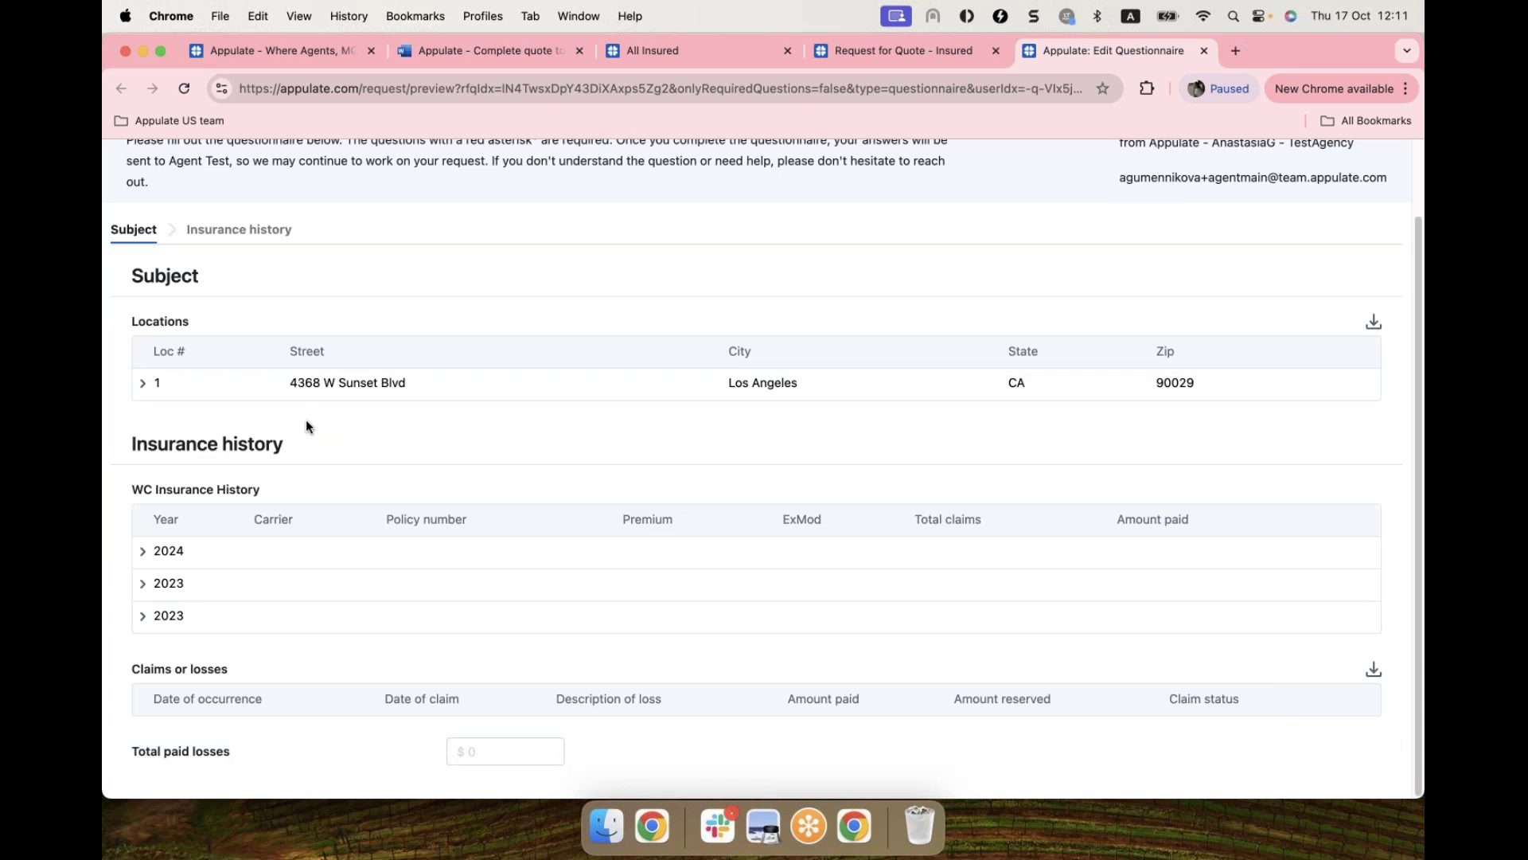
scroll(305, 421, "up", 2)
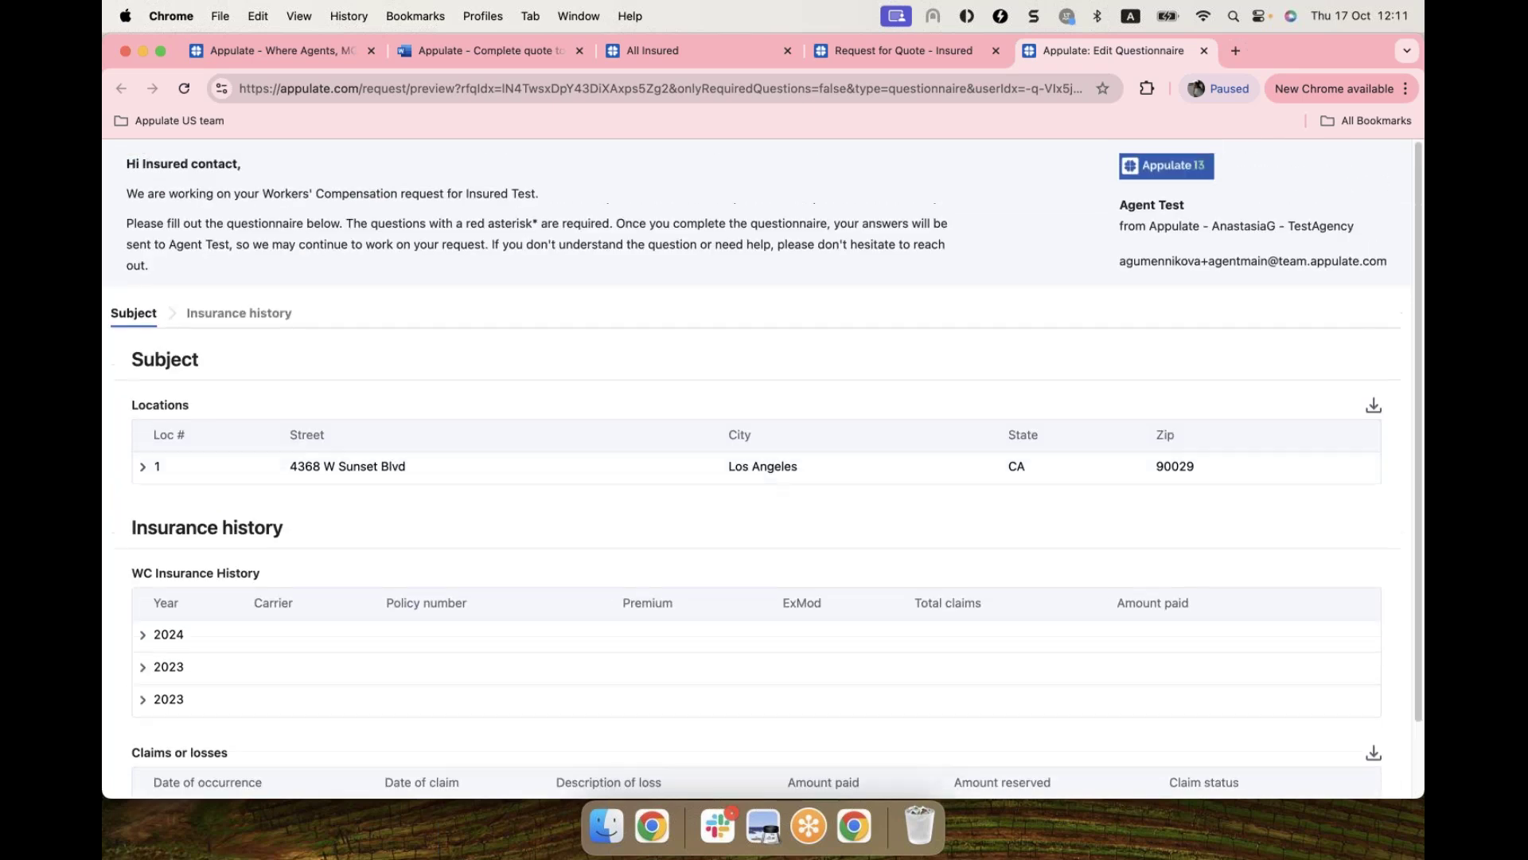
left_click(144, 475)
scroll(584, 666, "down", 2)
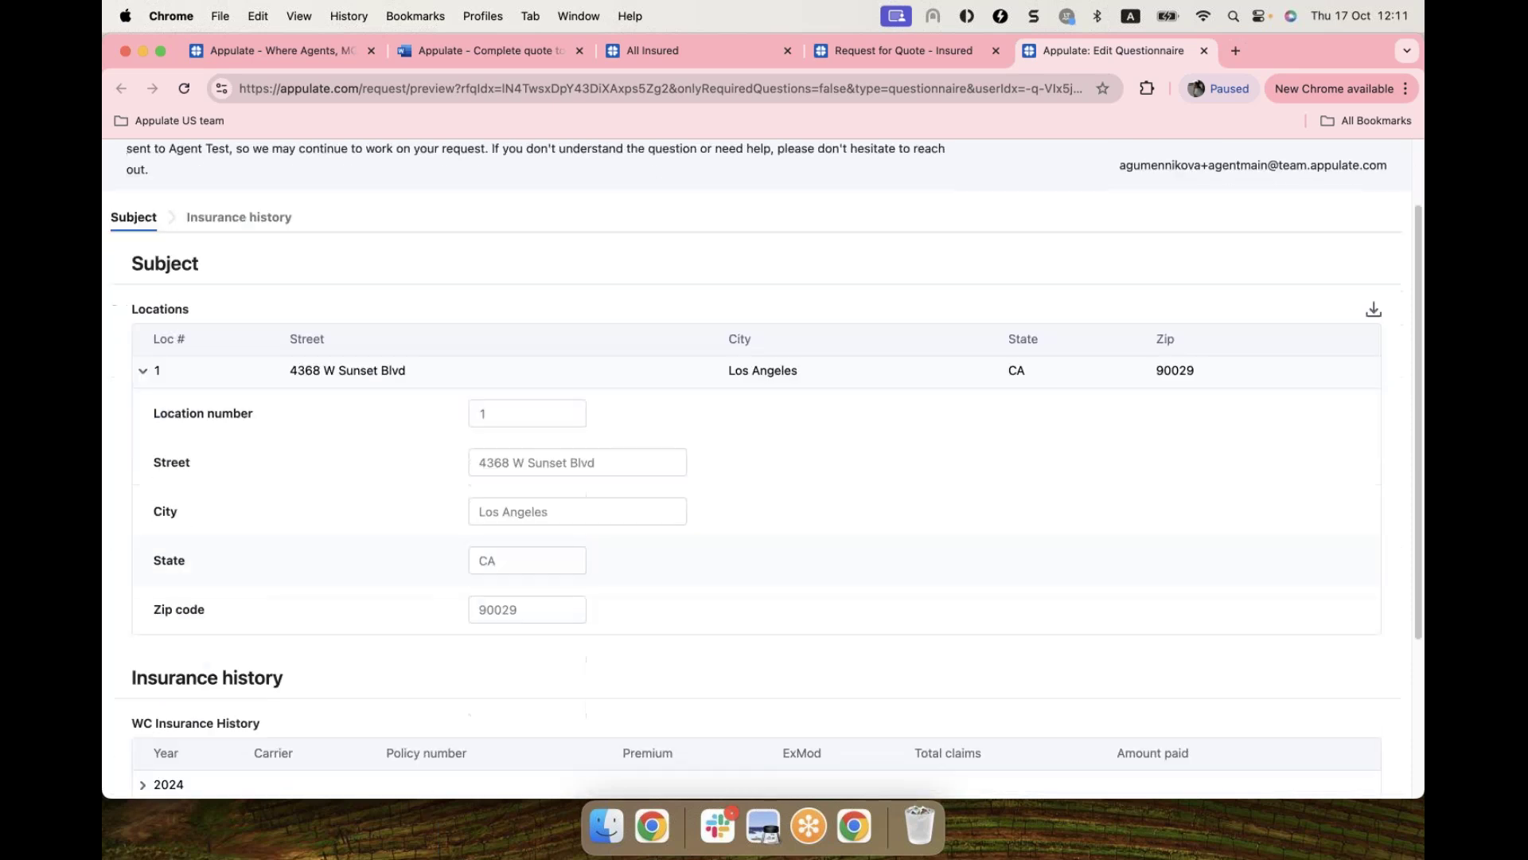
scroll(199, 642, "down", 2)
left_click(142, 651)
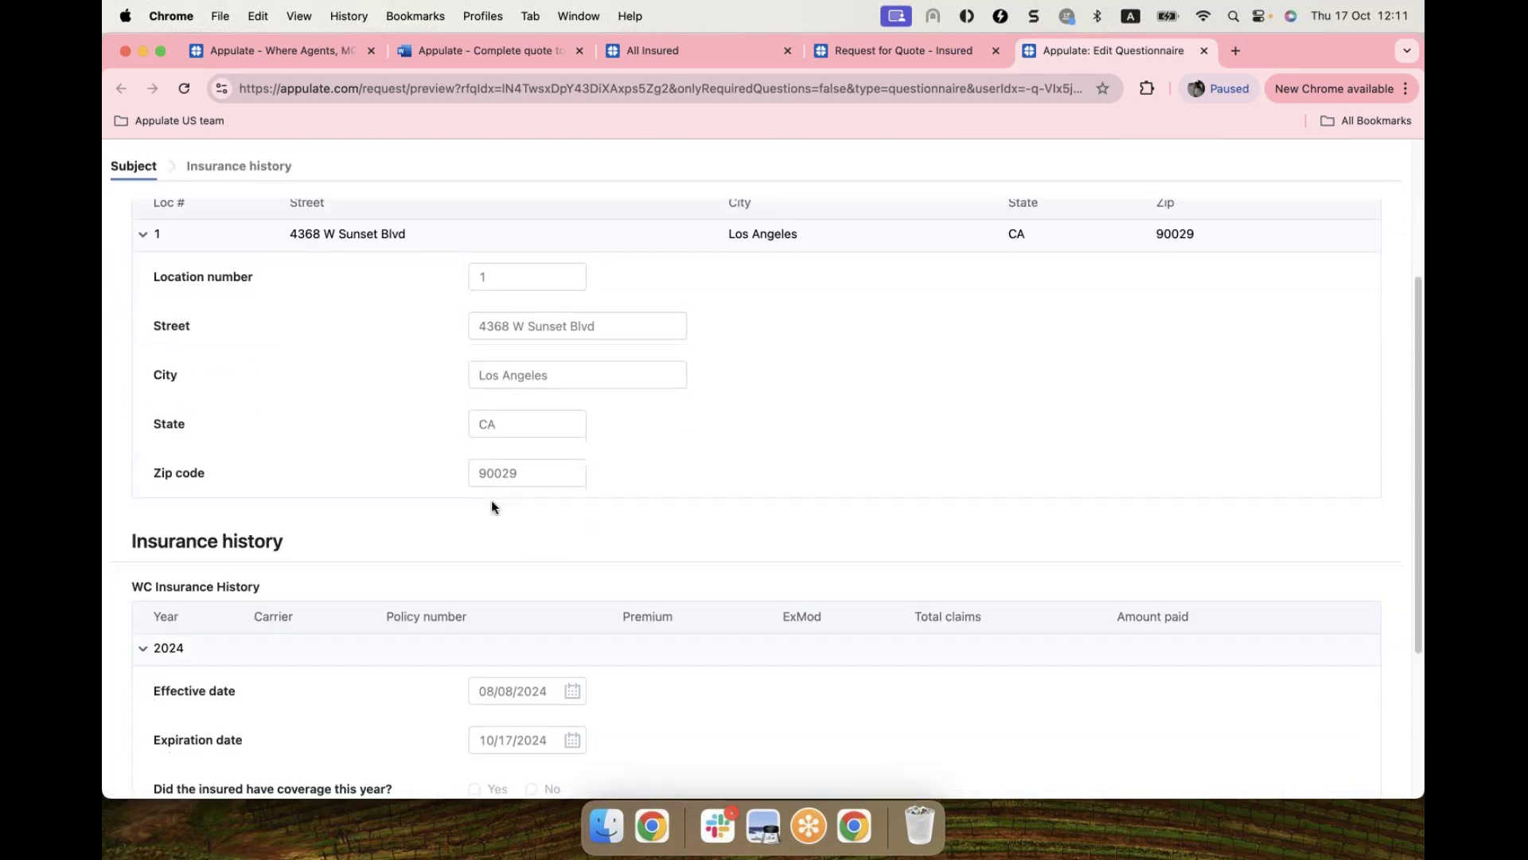
scroll(501, 514, "down", 2)
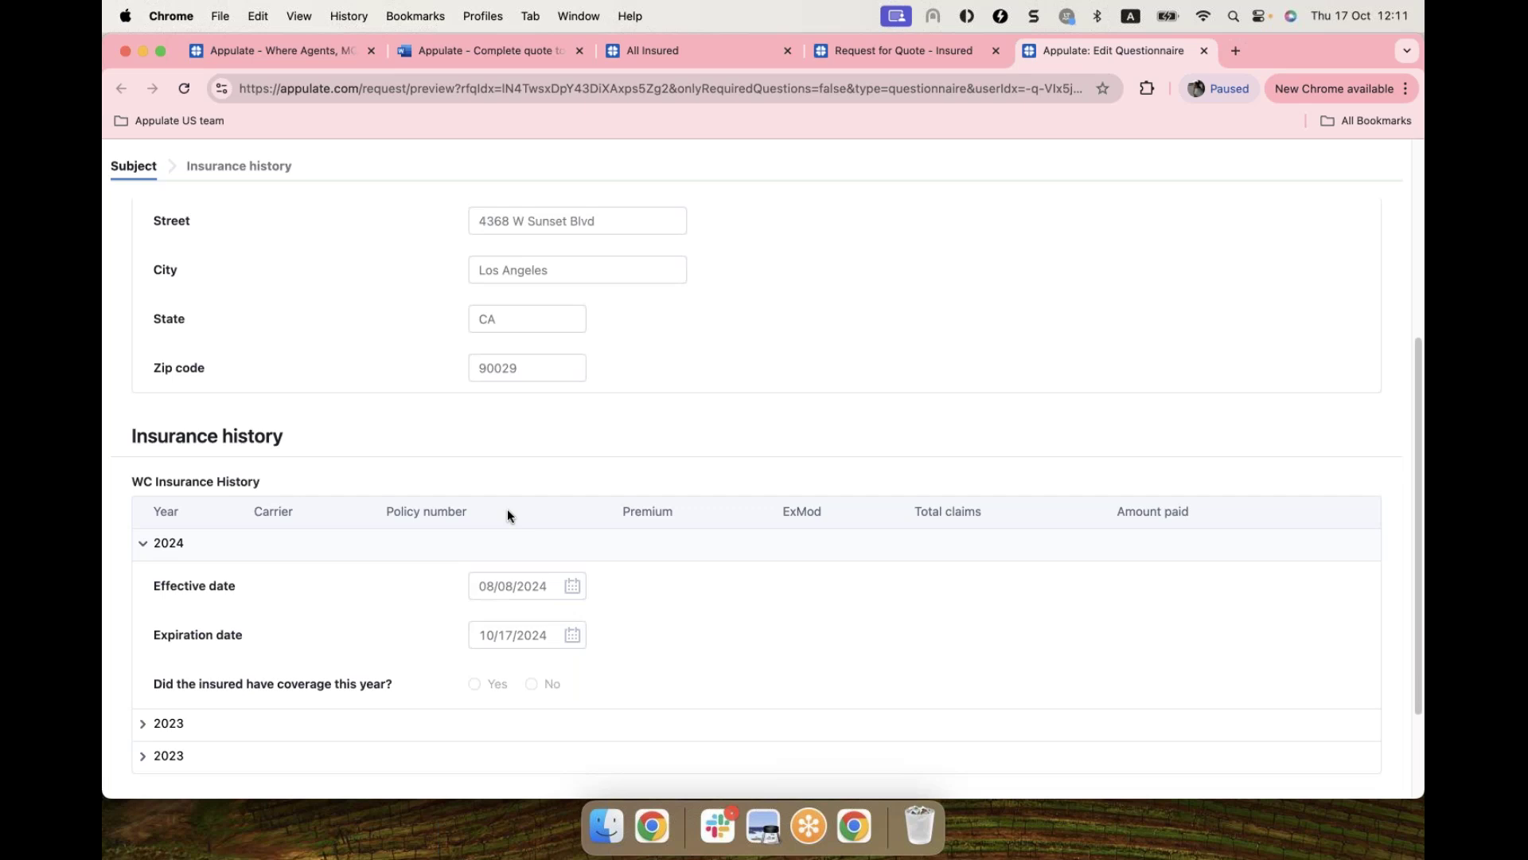
scroll(733, 443, "up", 1)
scroll(734, 443, "up", 4)
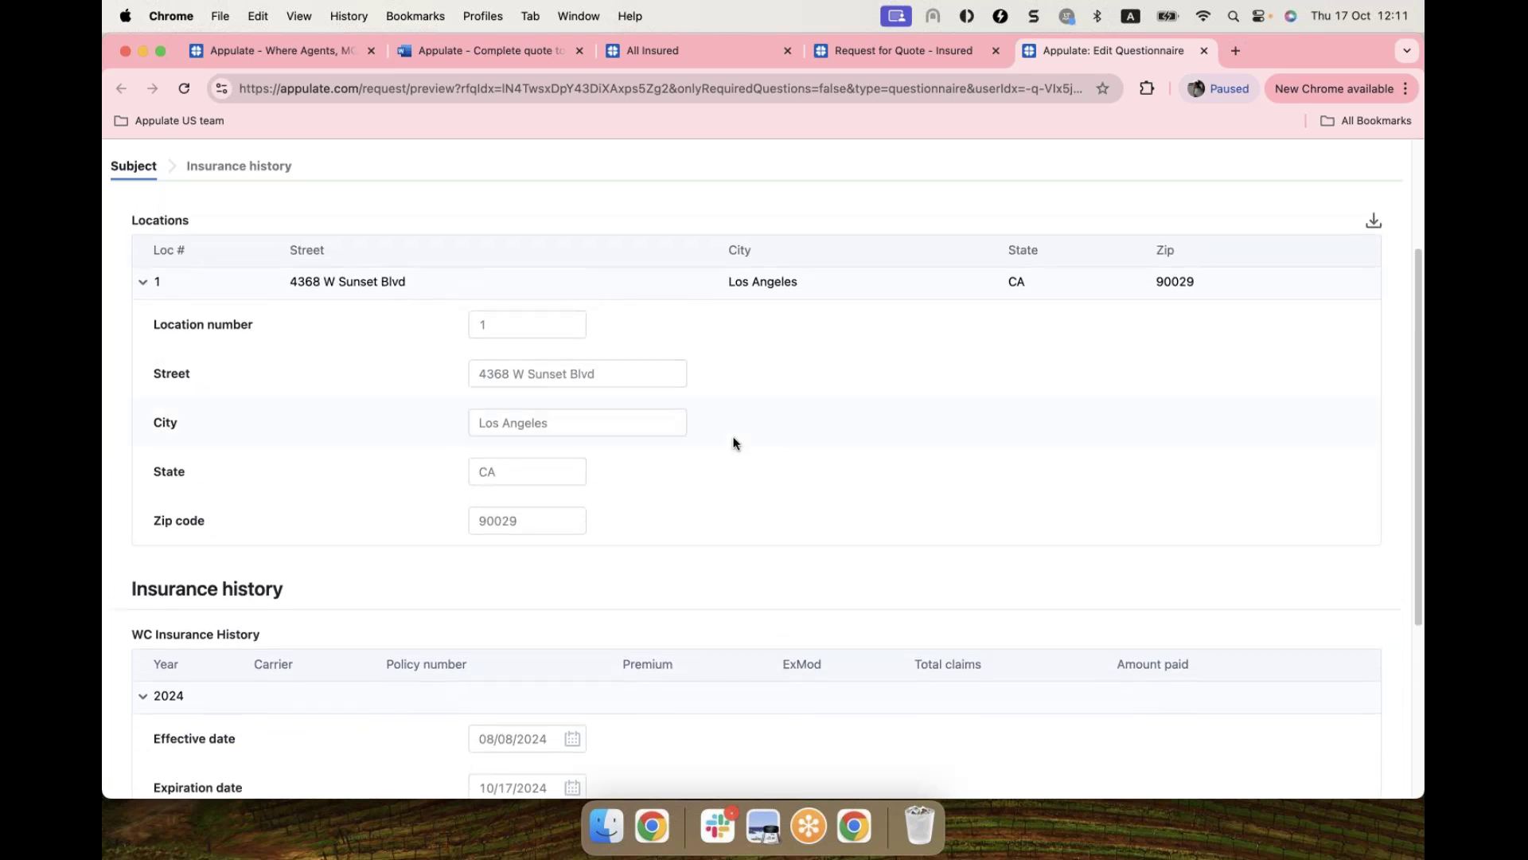
scroll(734, 442, "up", 6)
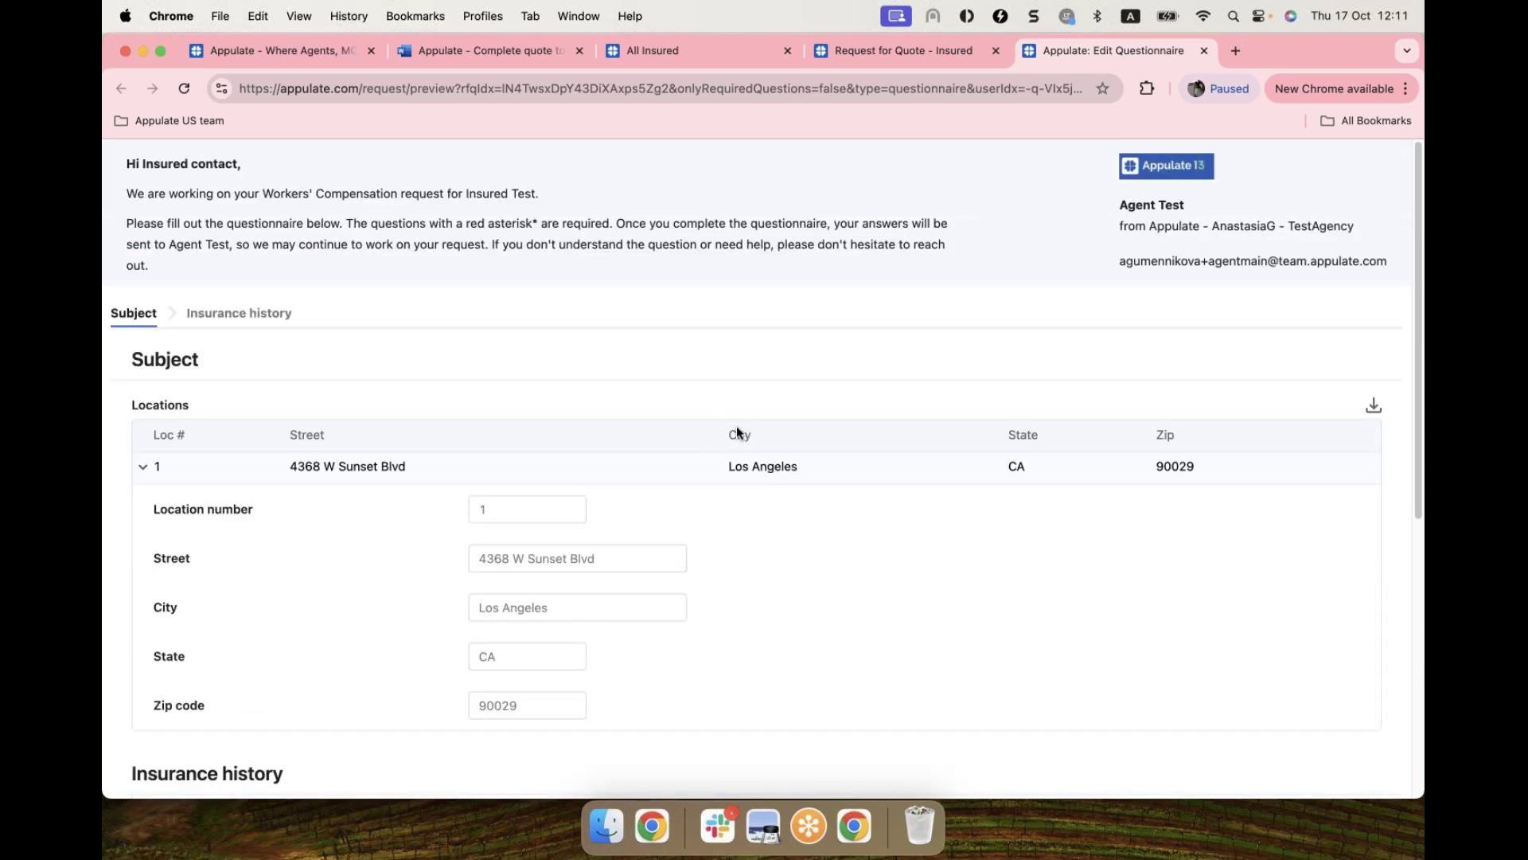
Step: Return to the Request for Quote tab and load the Send questionnaire email step
left_click(886, 51)
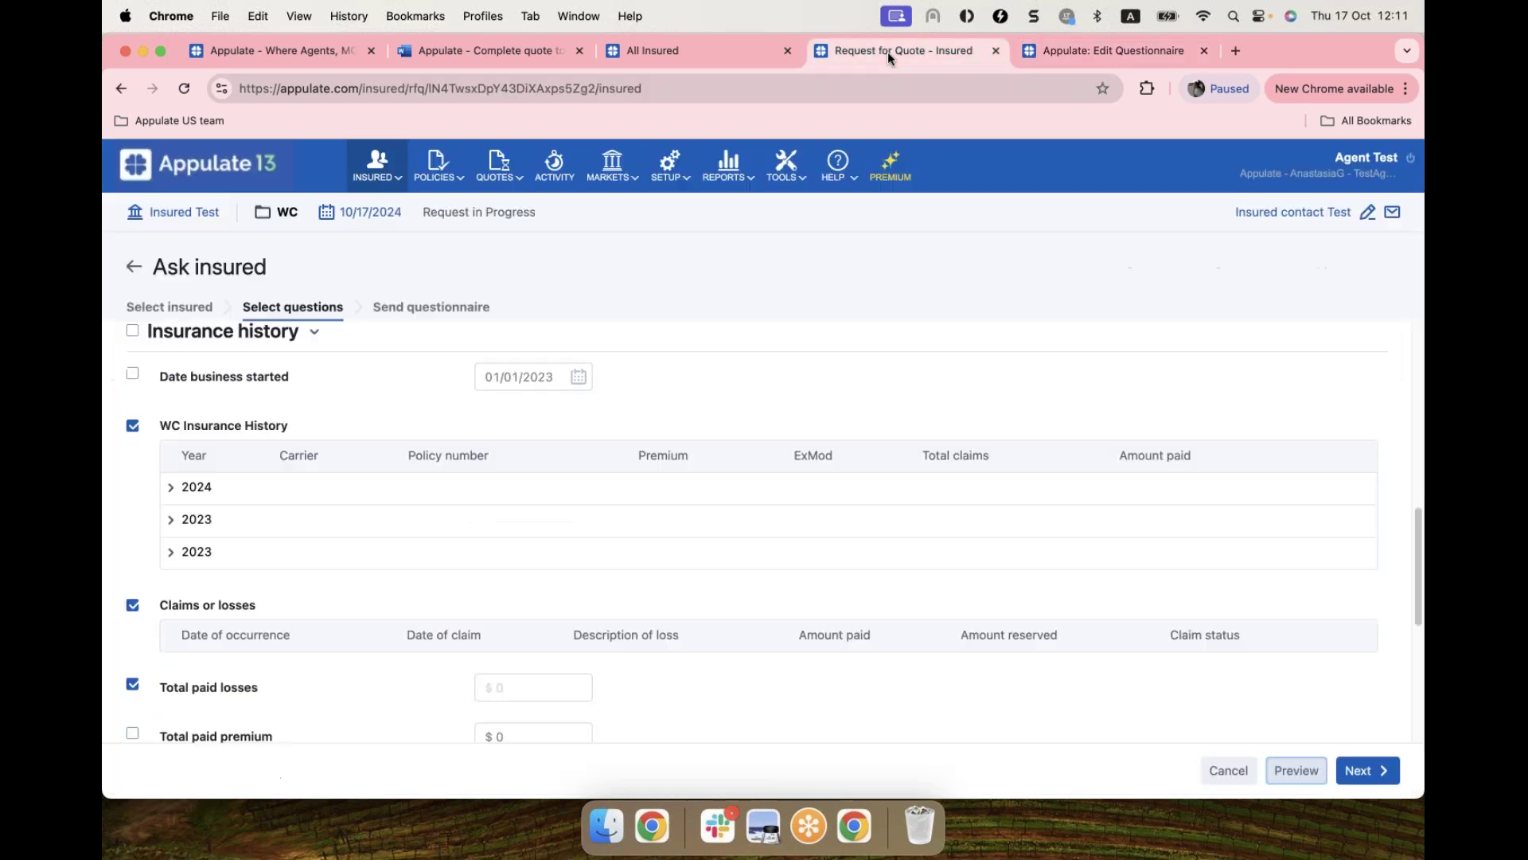
left_click(443, 311)
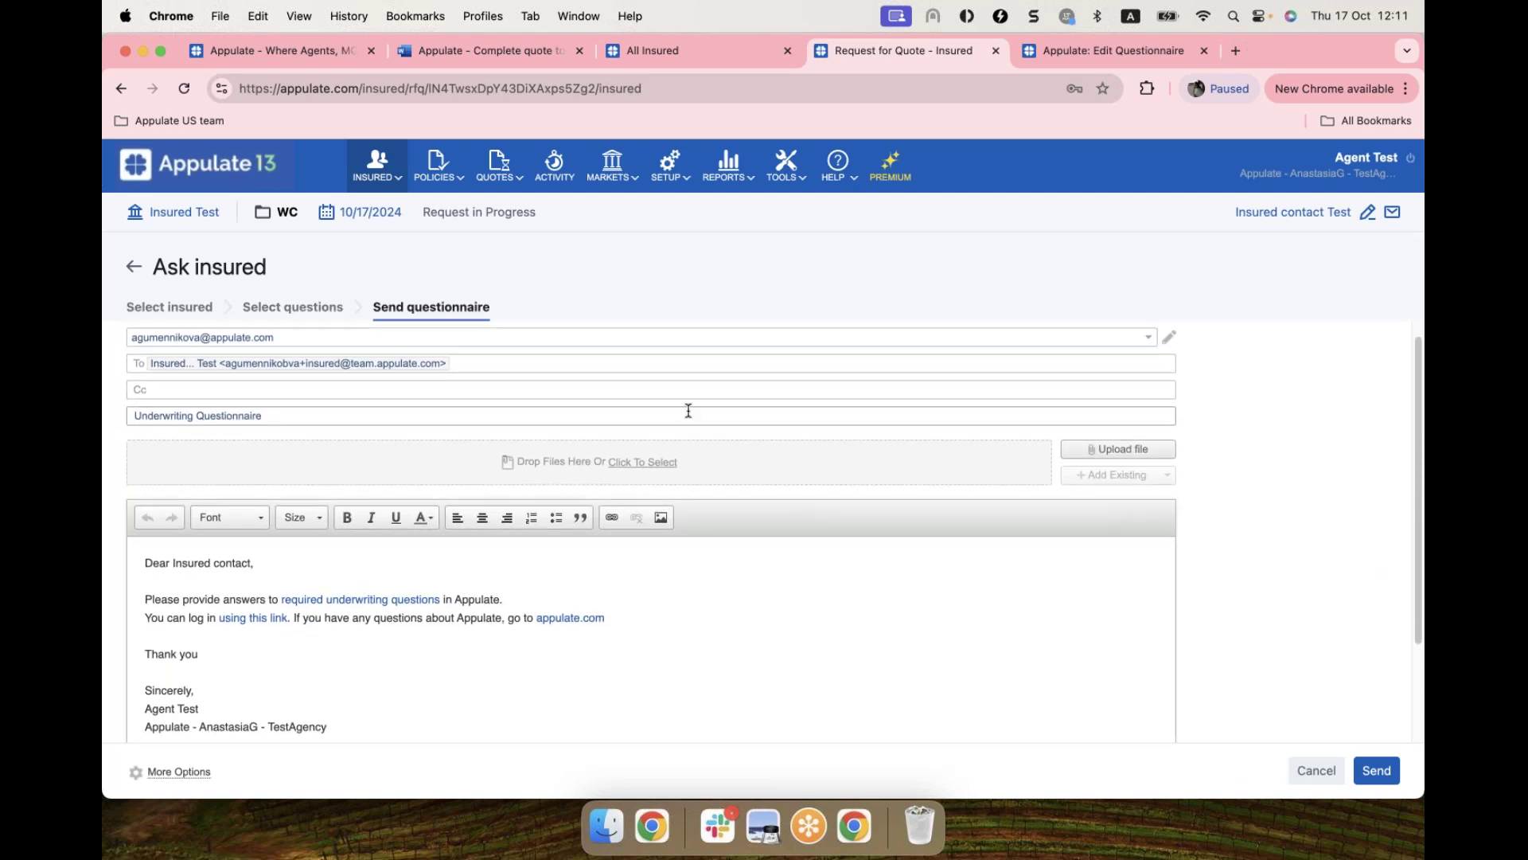
scroll(700, 438, "down", 2)
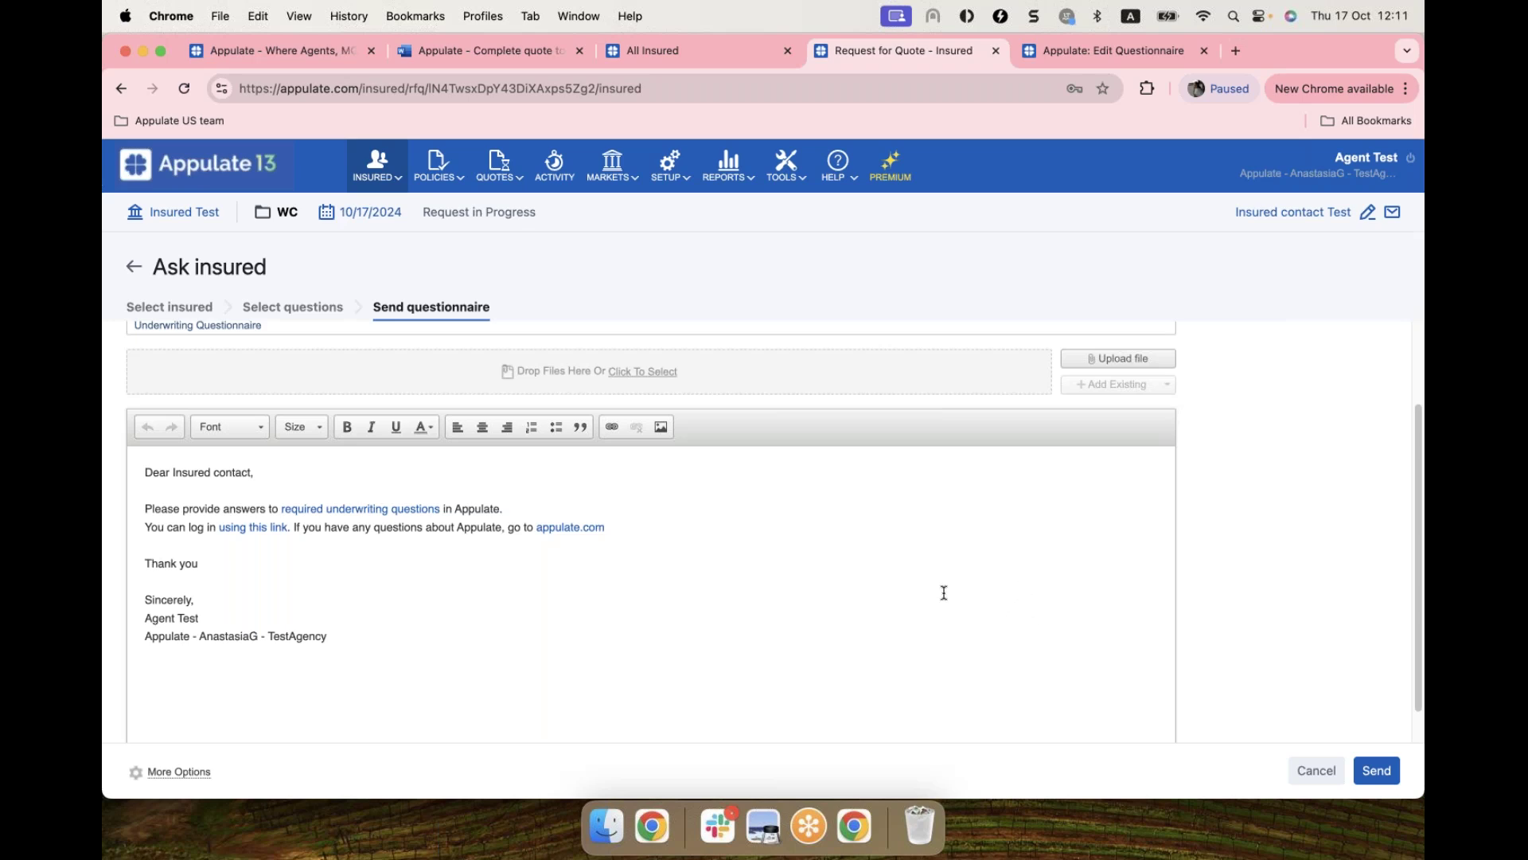
Step: Leave the email unsent, review the Insured page, and switch to the Quote request tab
left_click(136, 271)
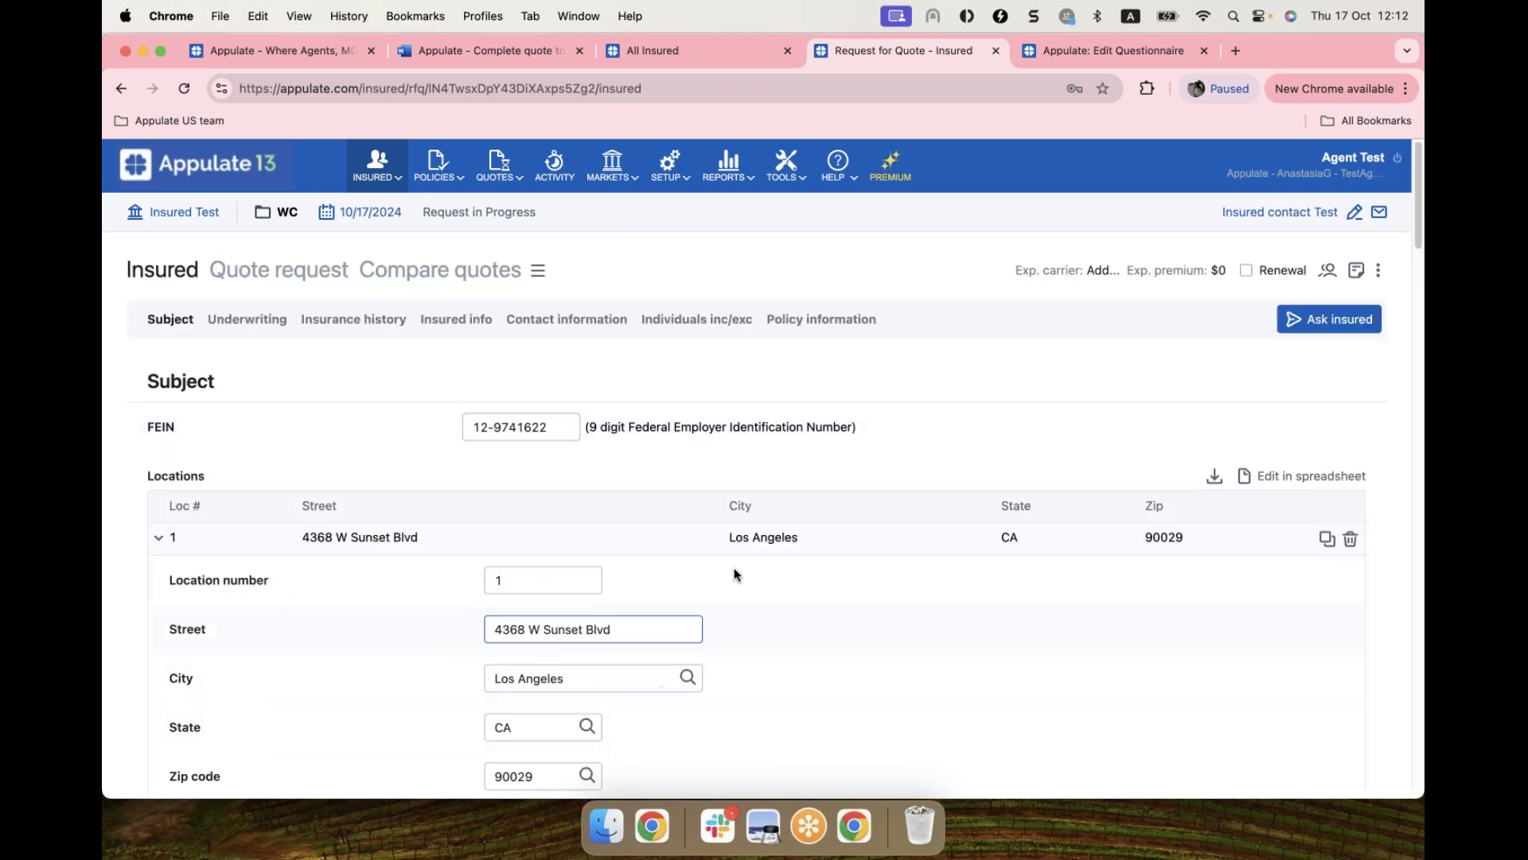
scroll(754, 557, "down", 10)
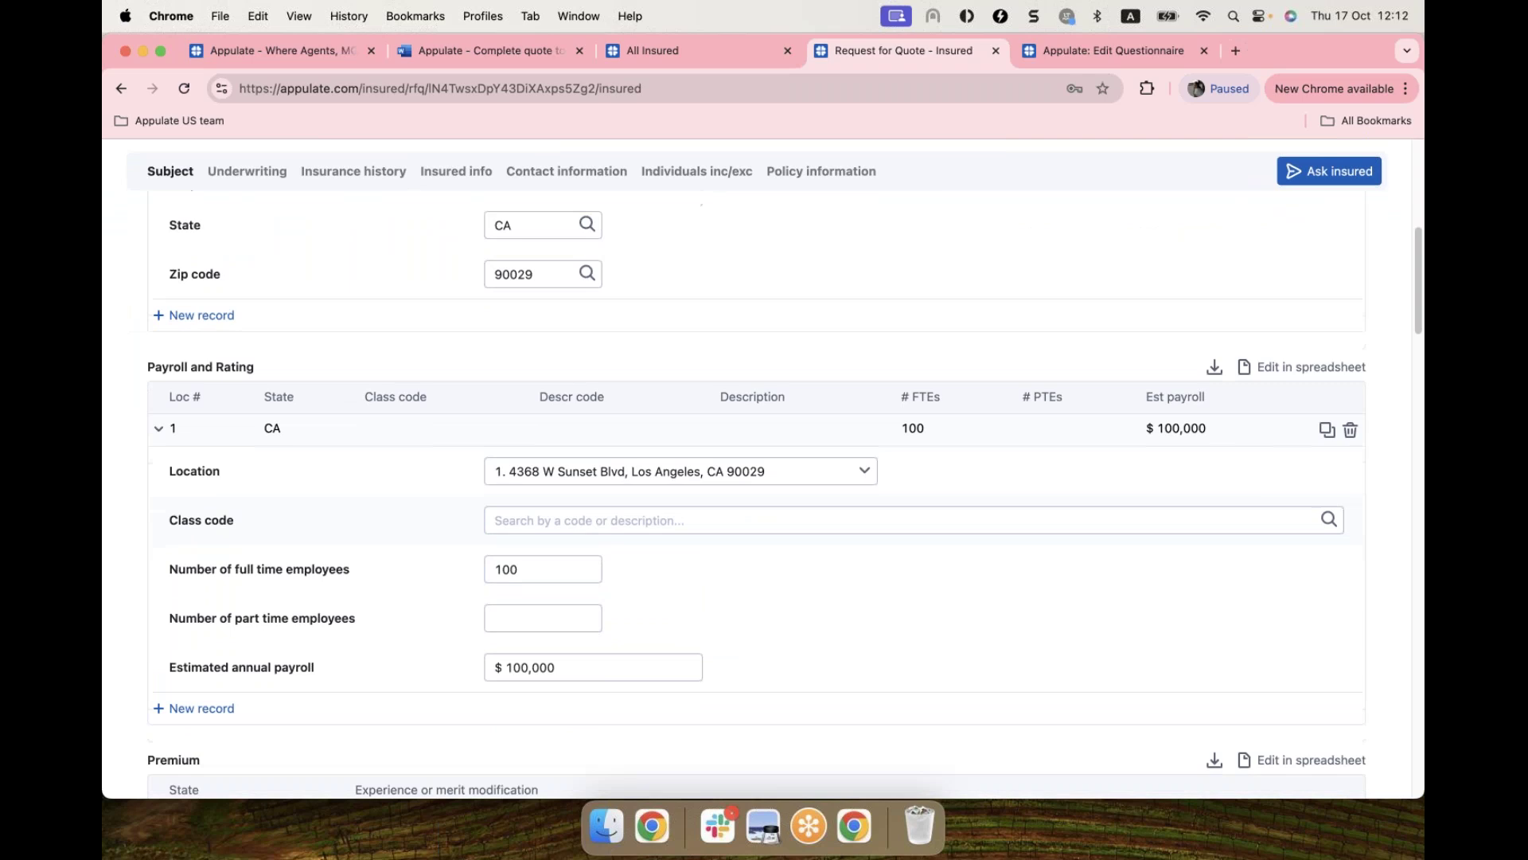
scroll(754, 478, "up", 10)
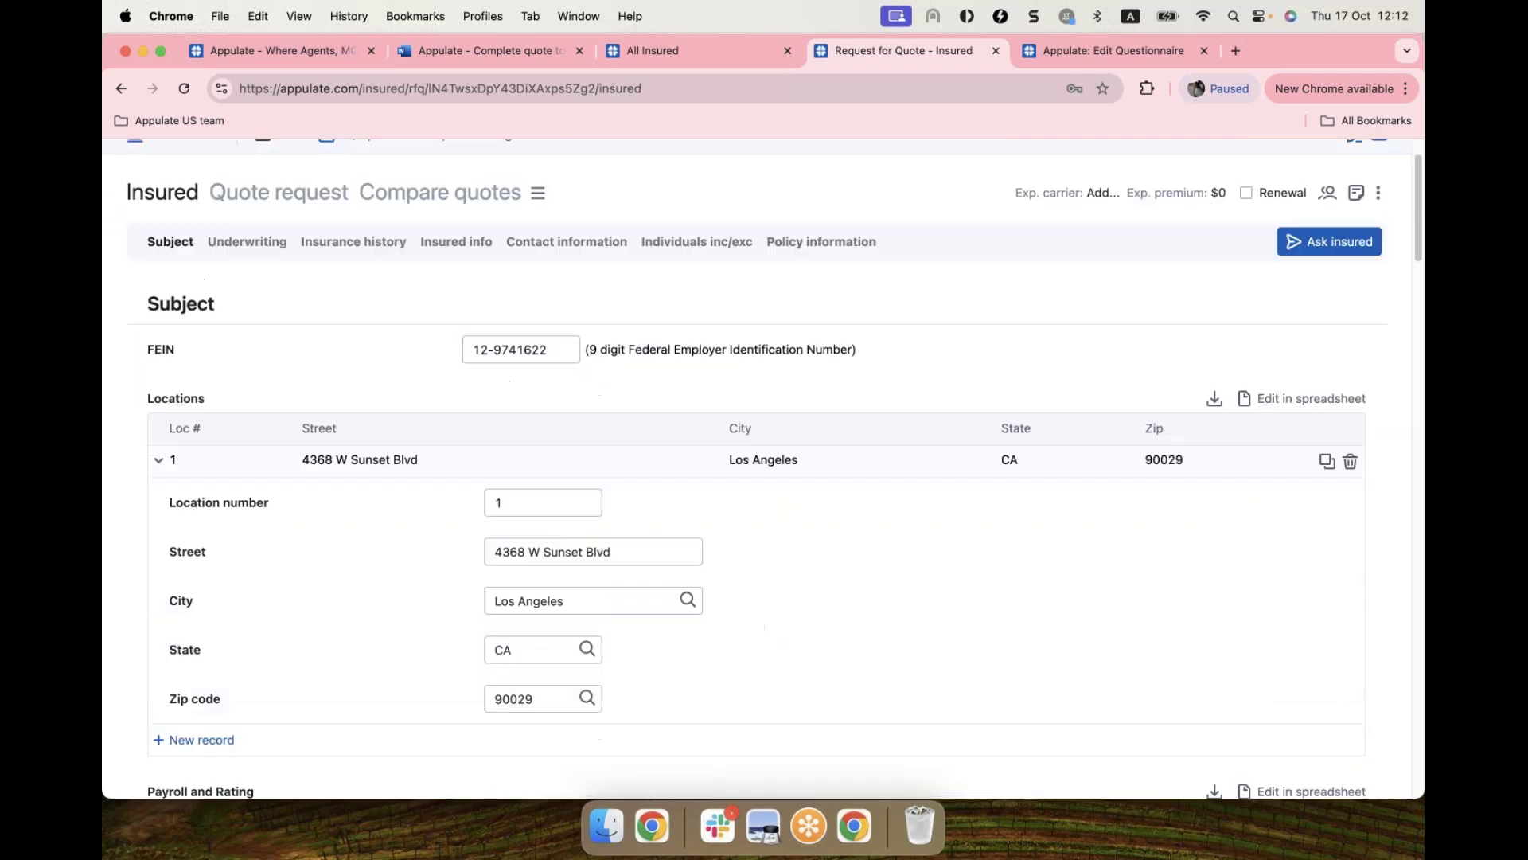
scroll(238, 270, "up", 2)
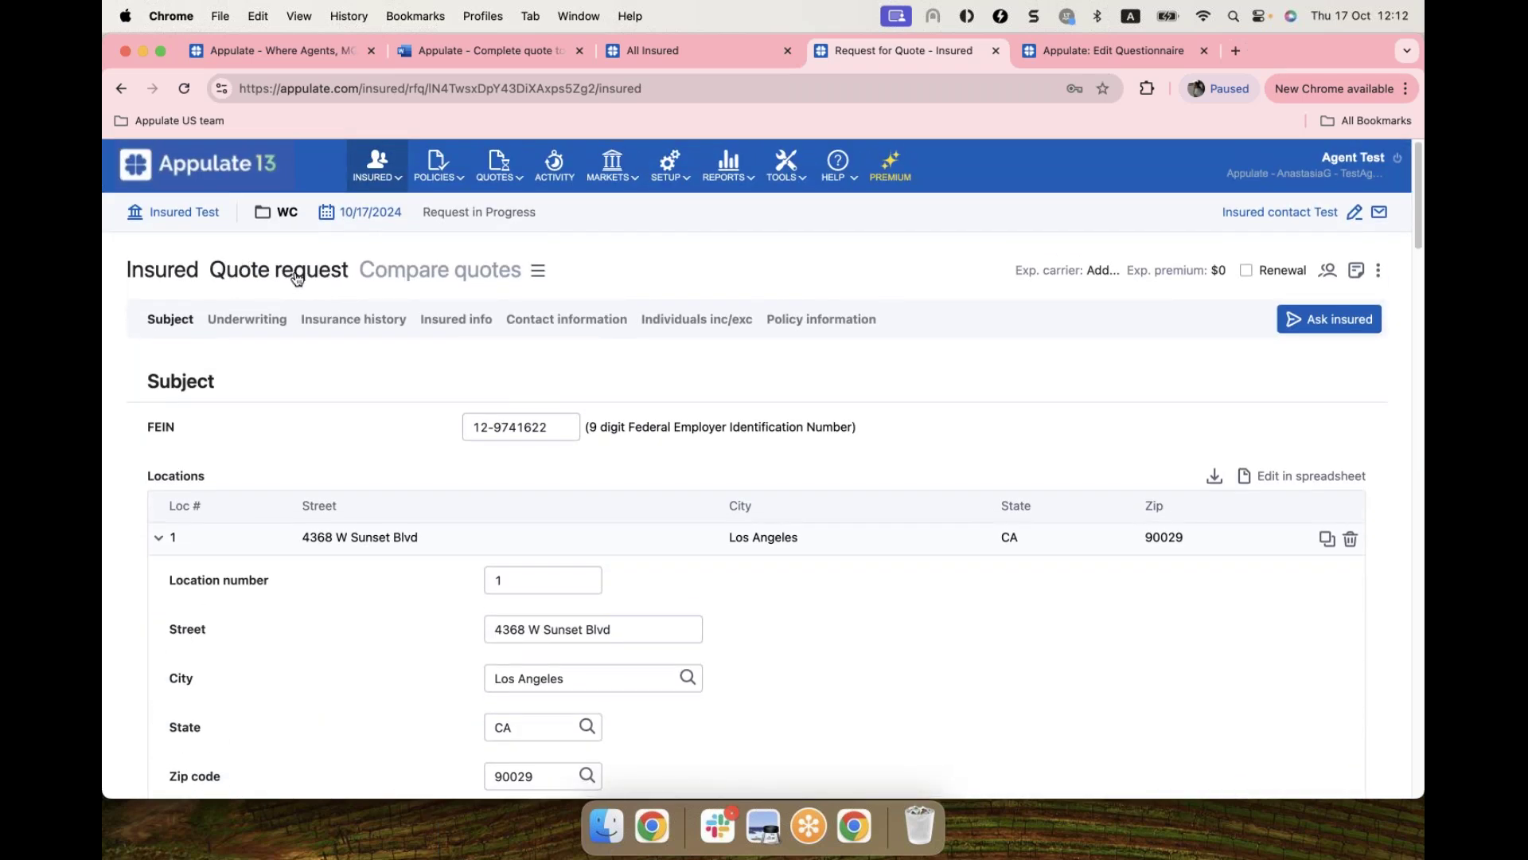
left_click(291, 271)
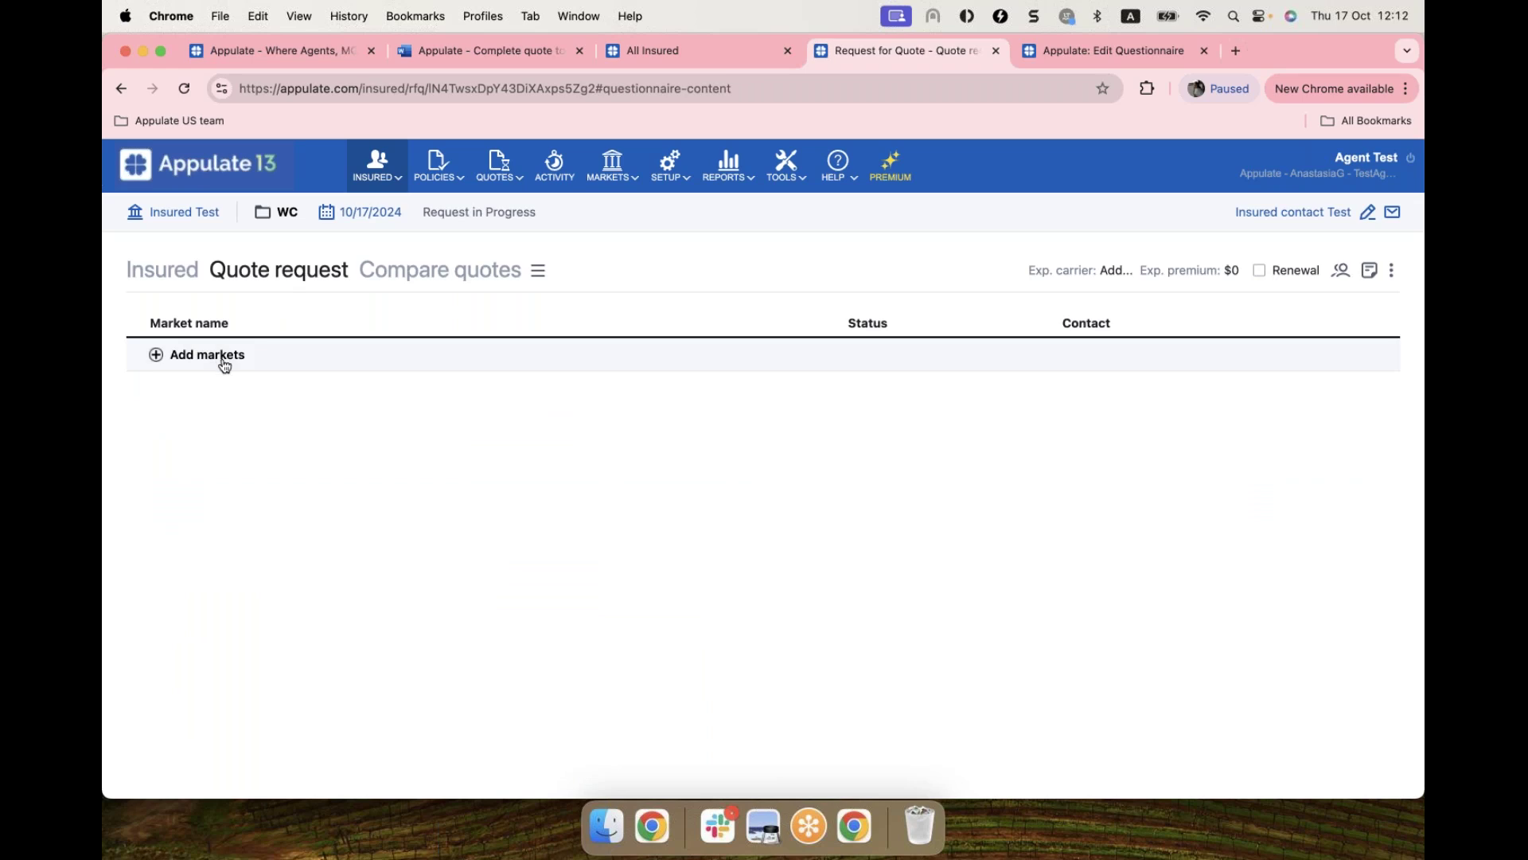
Step: Open the Add markets dialog for the quote request
left_click(156, 355)
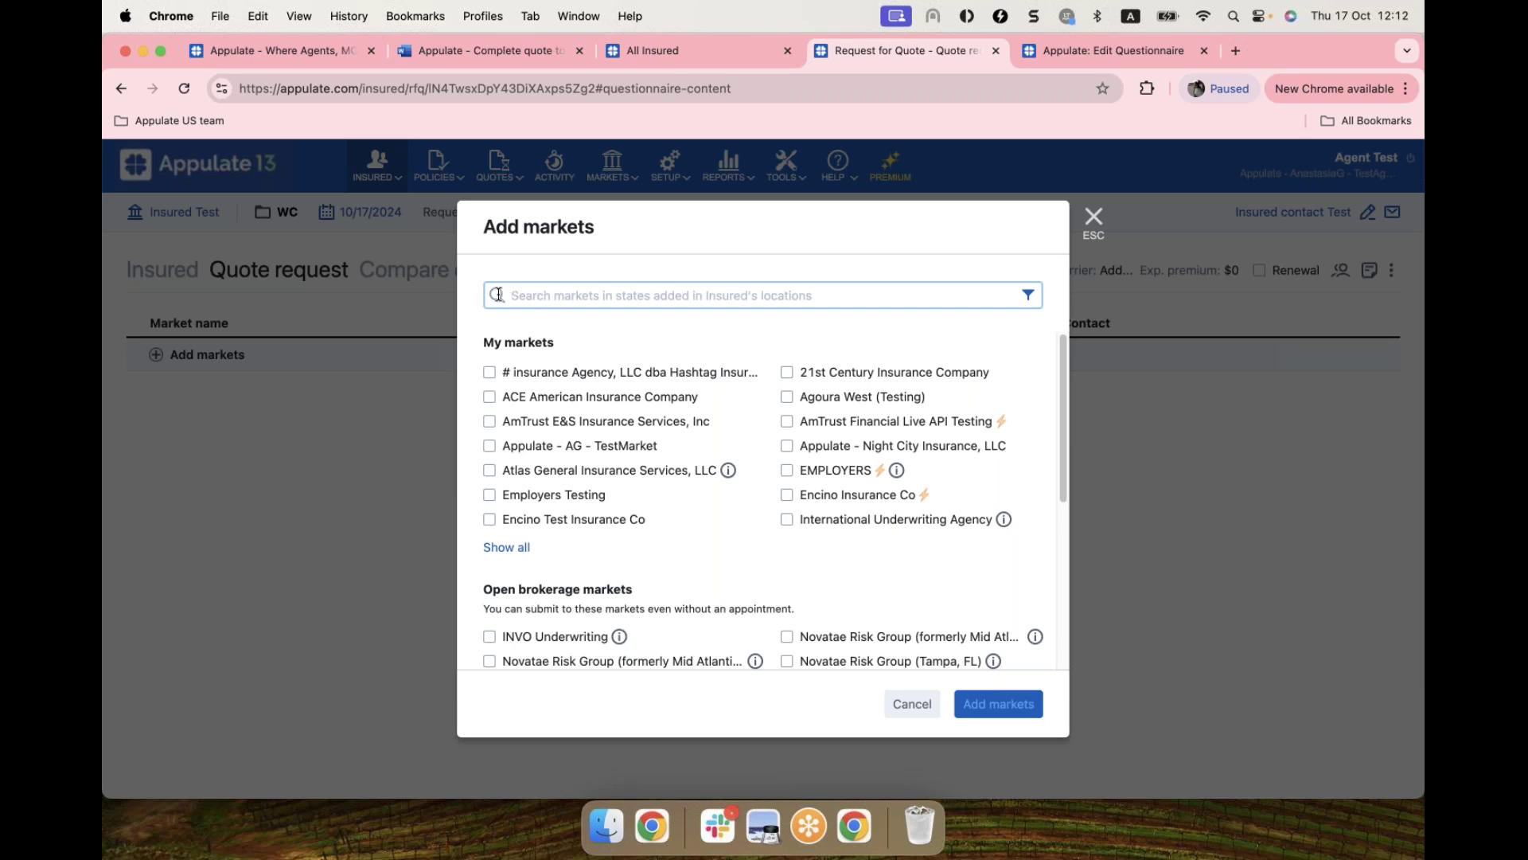
Step: Search the markets for 'volta' and check Volta Insurance Solutions
type("amtru")
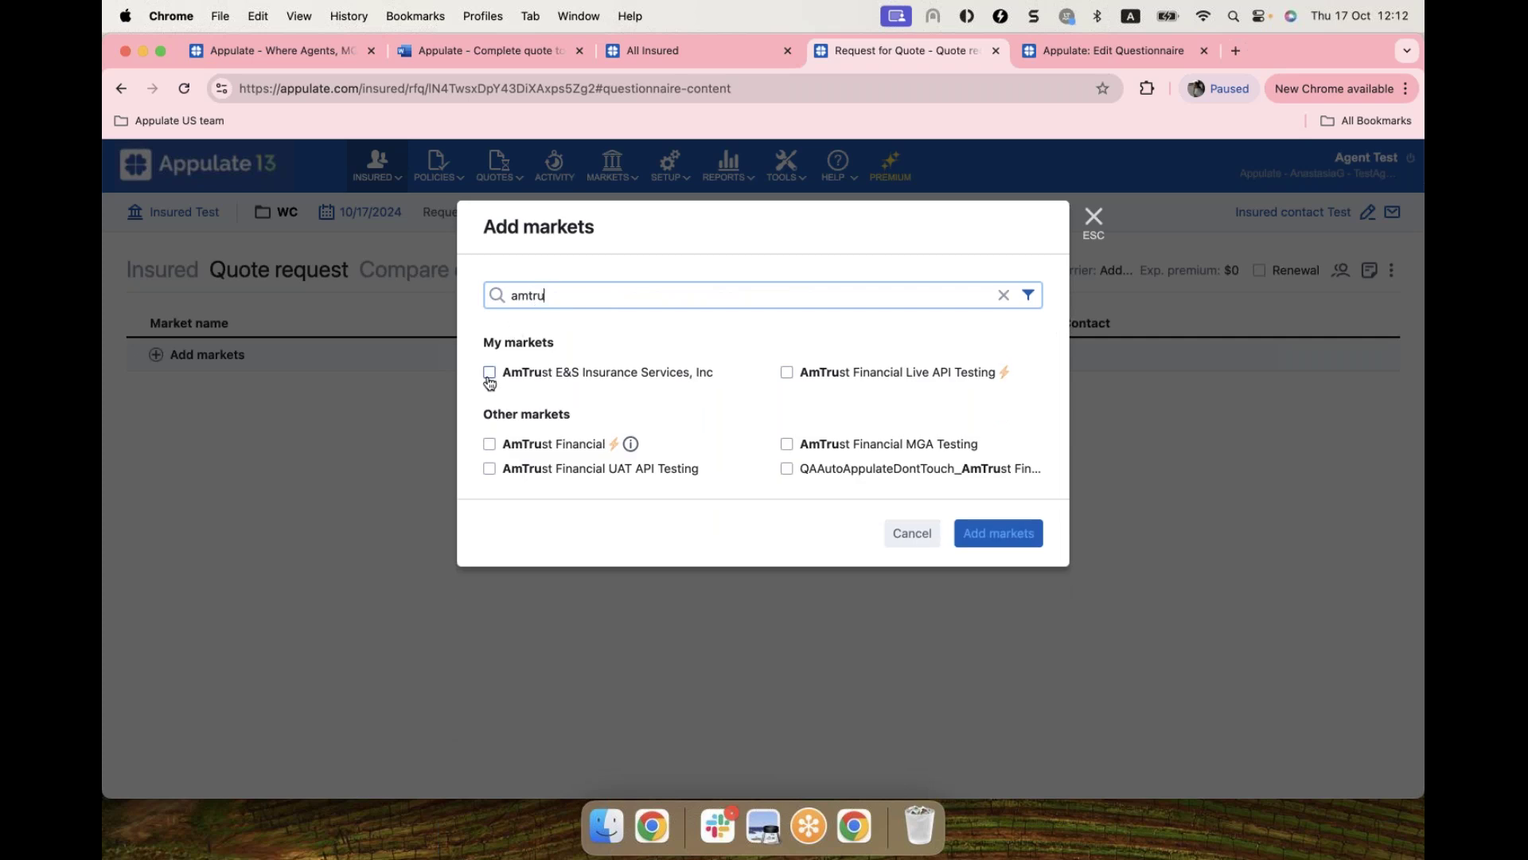
left_click(1004, 295)
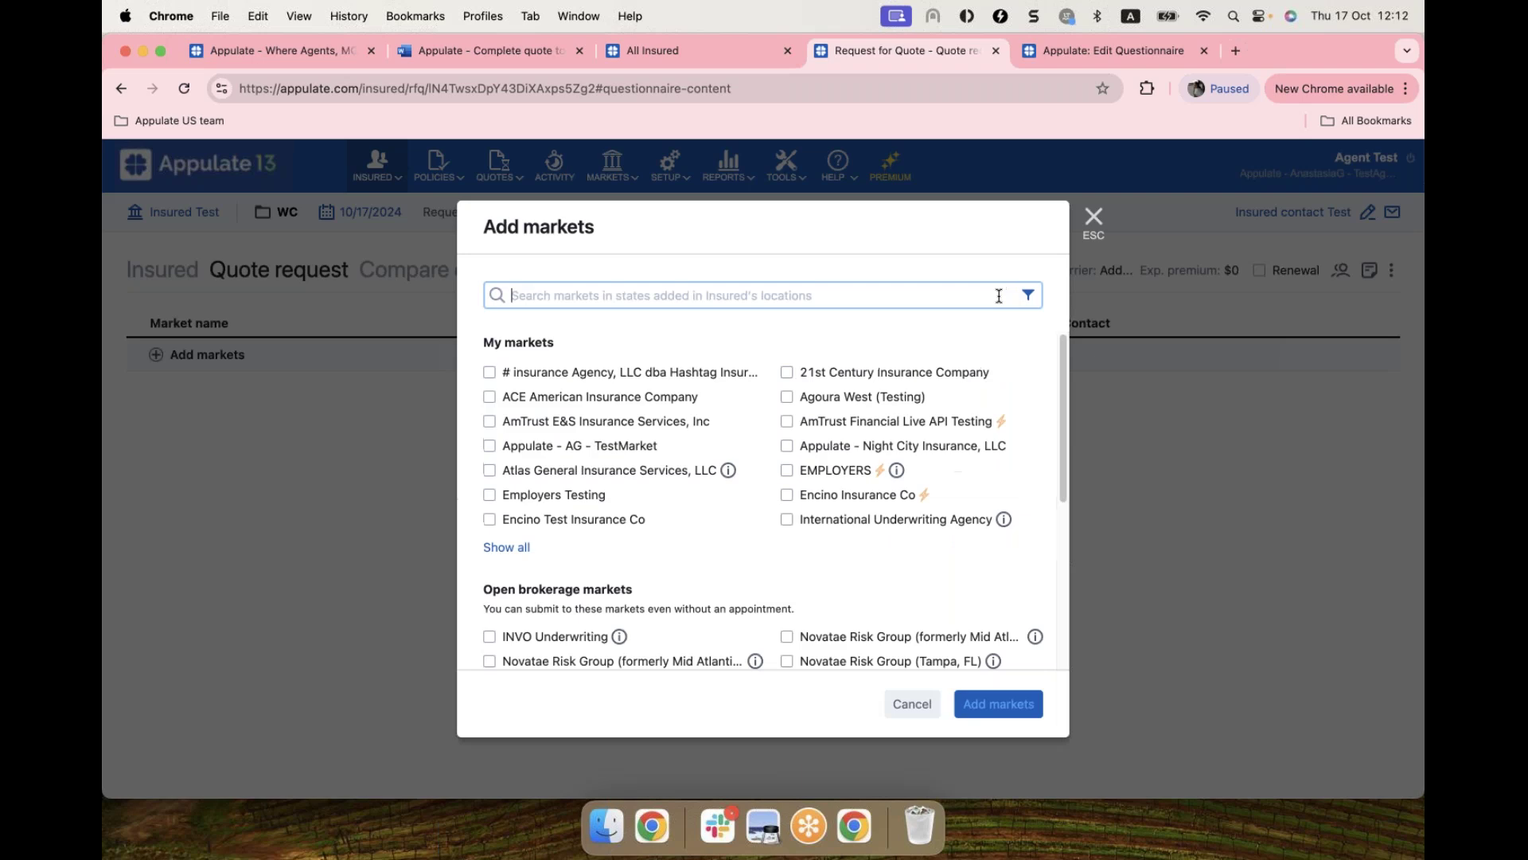
type("volta")
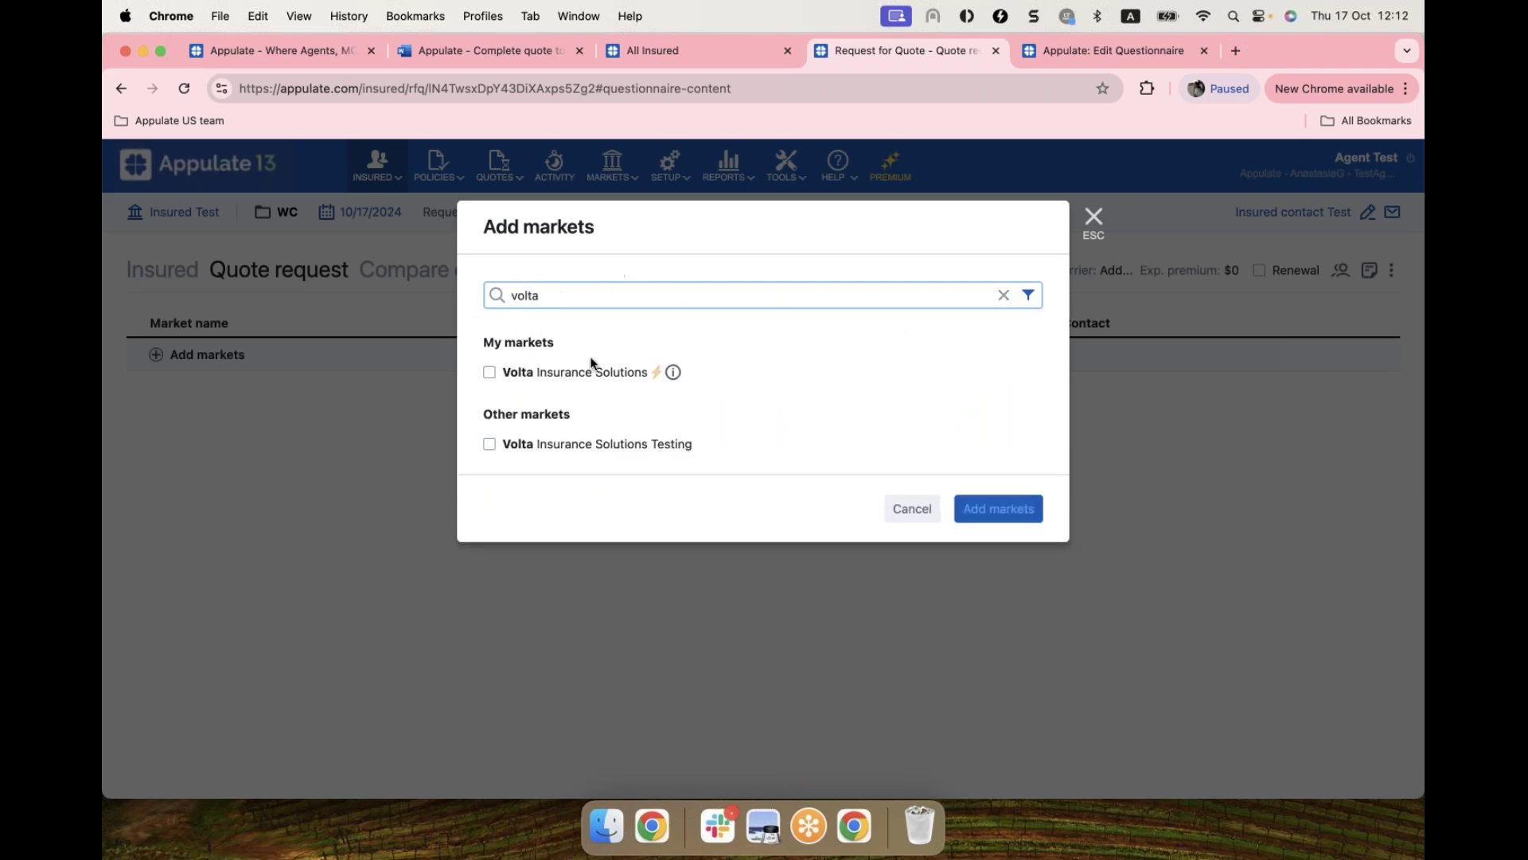
left_click(490, 372)
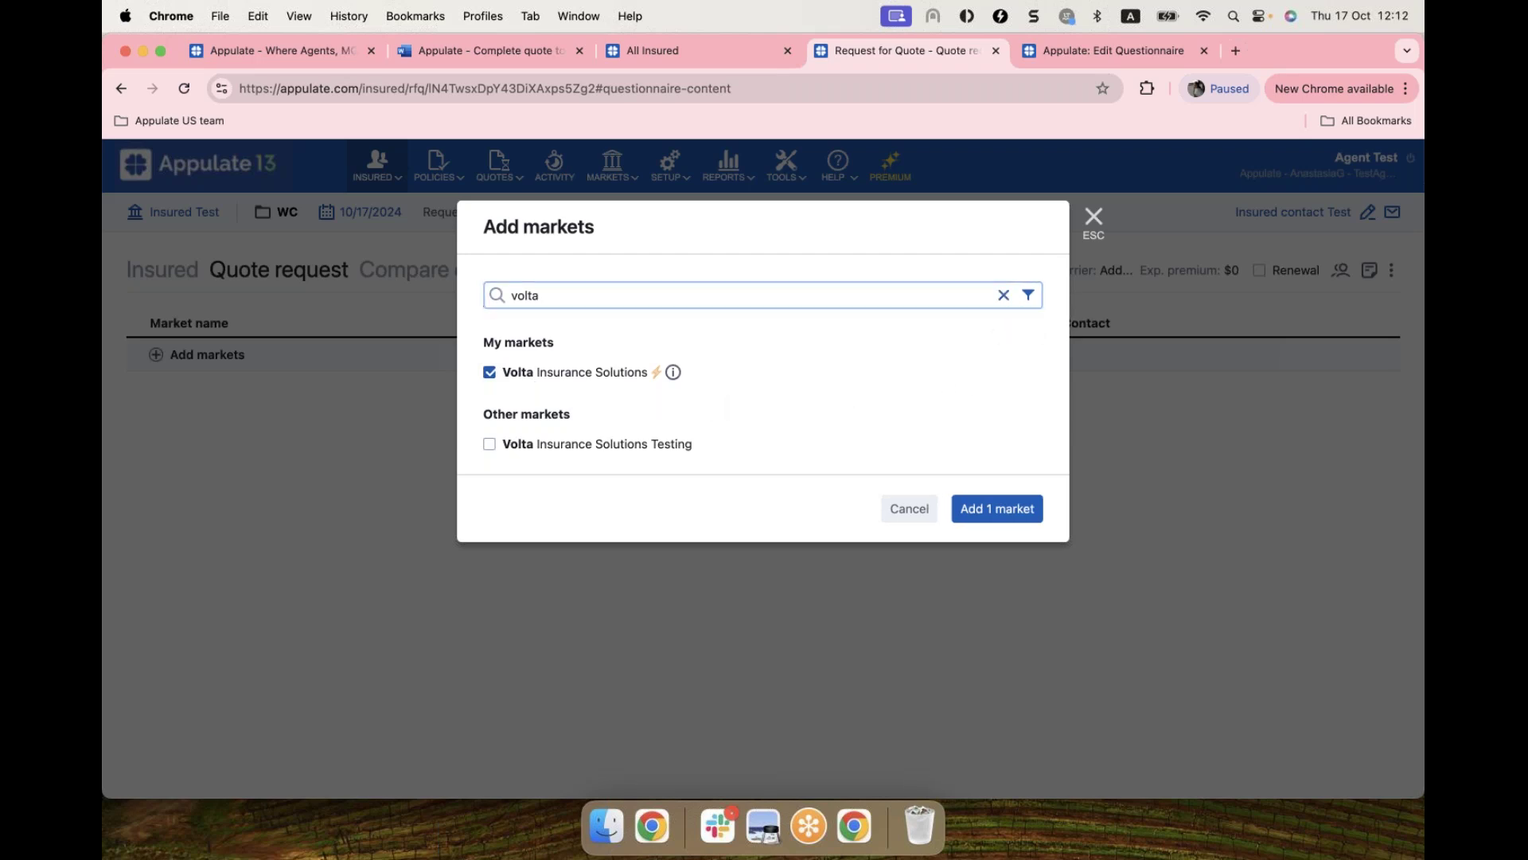
Step: Also check Employers Testing and add both markets to the quote request
left_click(1004, 295)
left_click(593, 497)
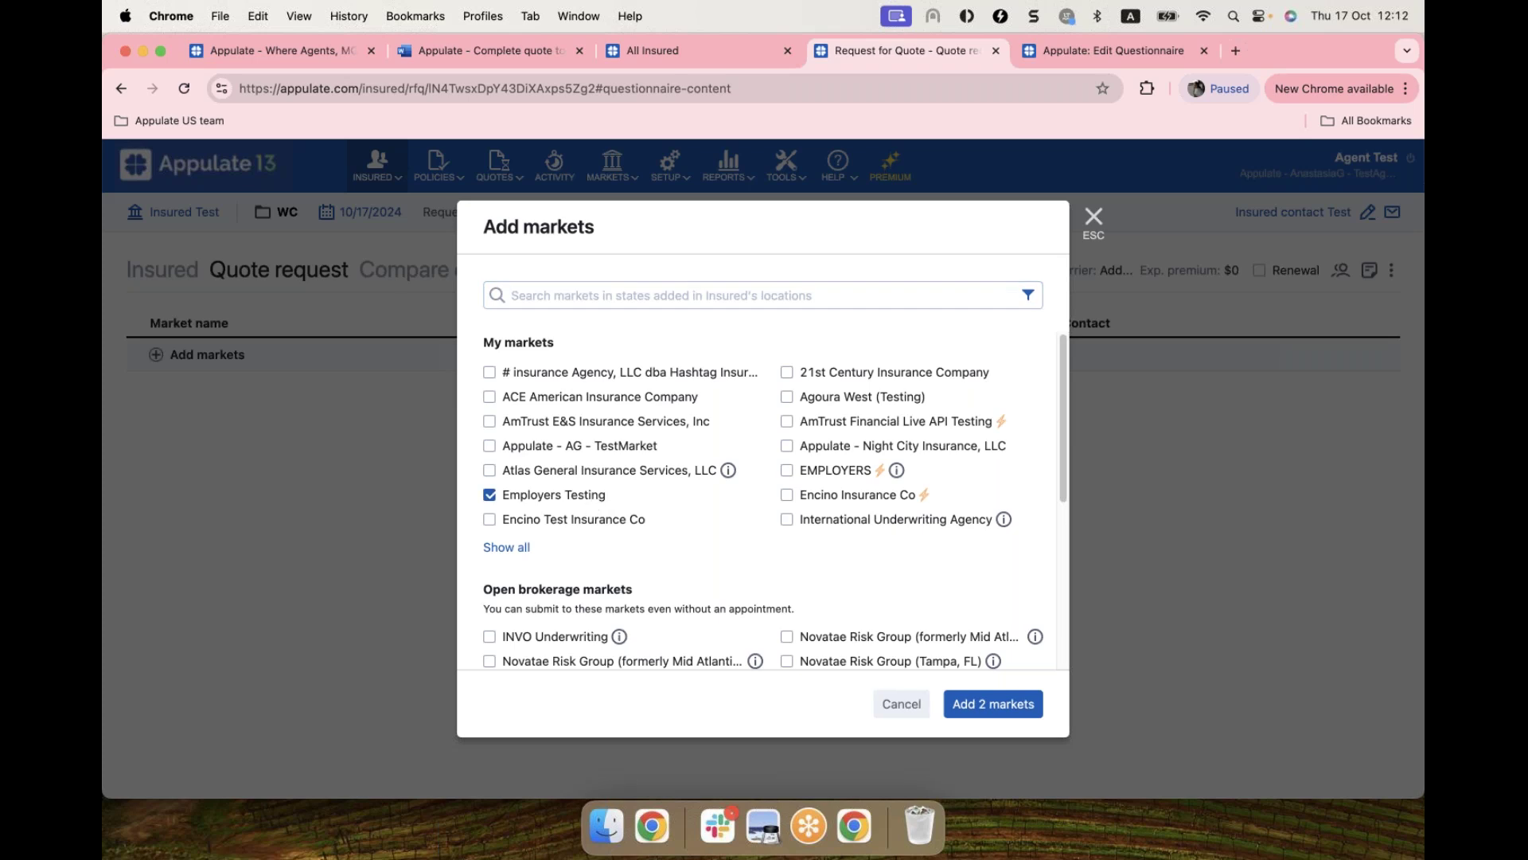
scroll(682, 493, "down", 1)
scroll(678, 492, "down", 2)
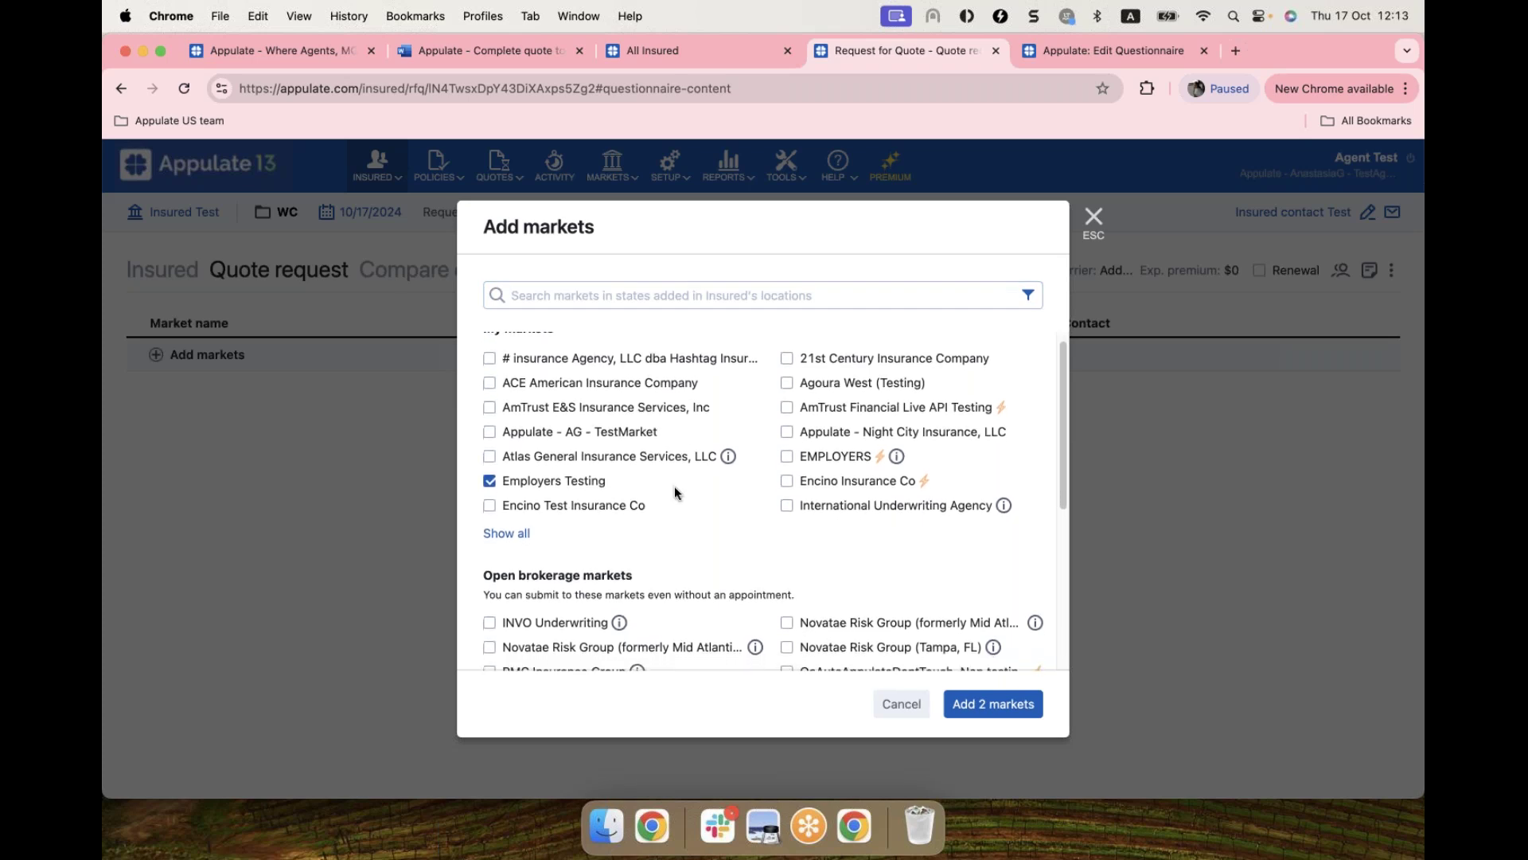
scroll(676, 492, "down", 5)
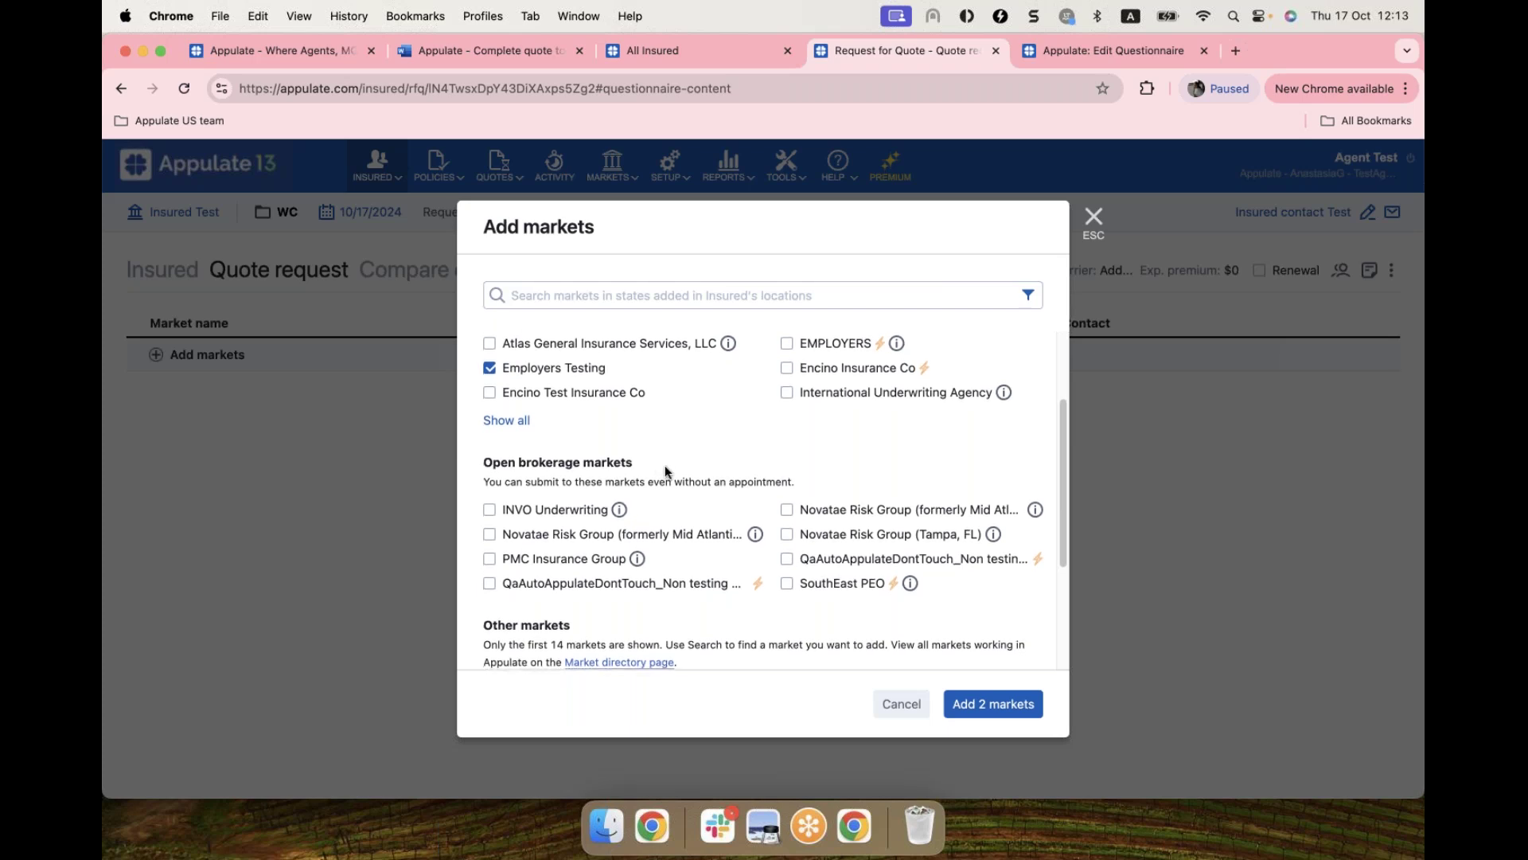
scroll(667, 465, "down", 1)
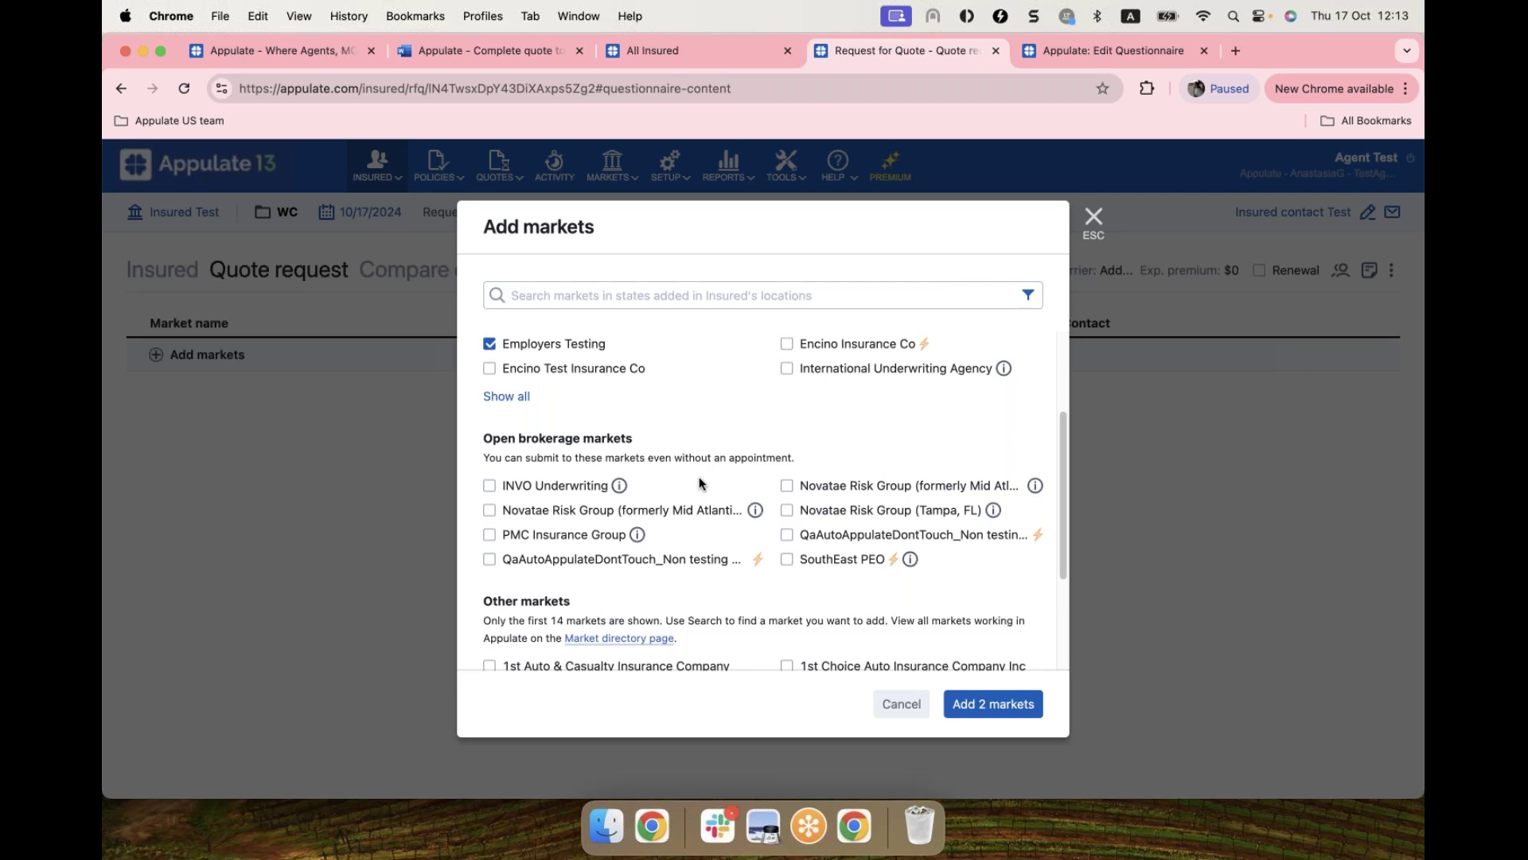
scroll(699, 482, "down", 1)
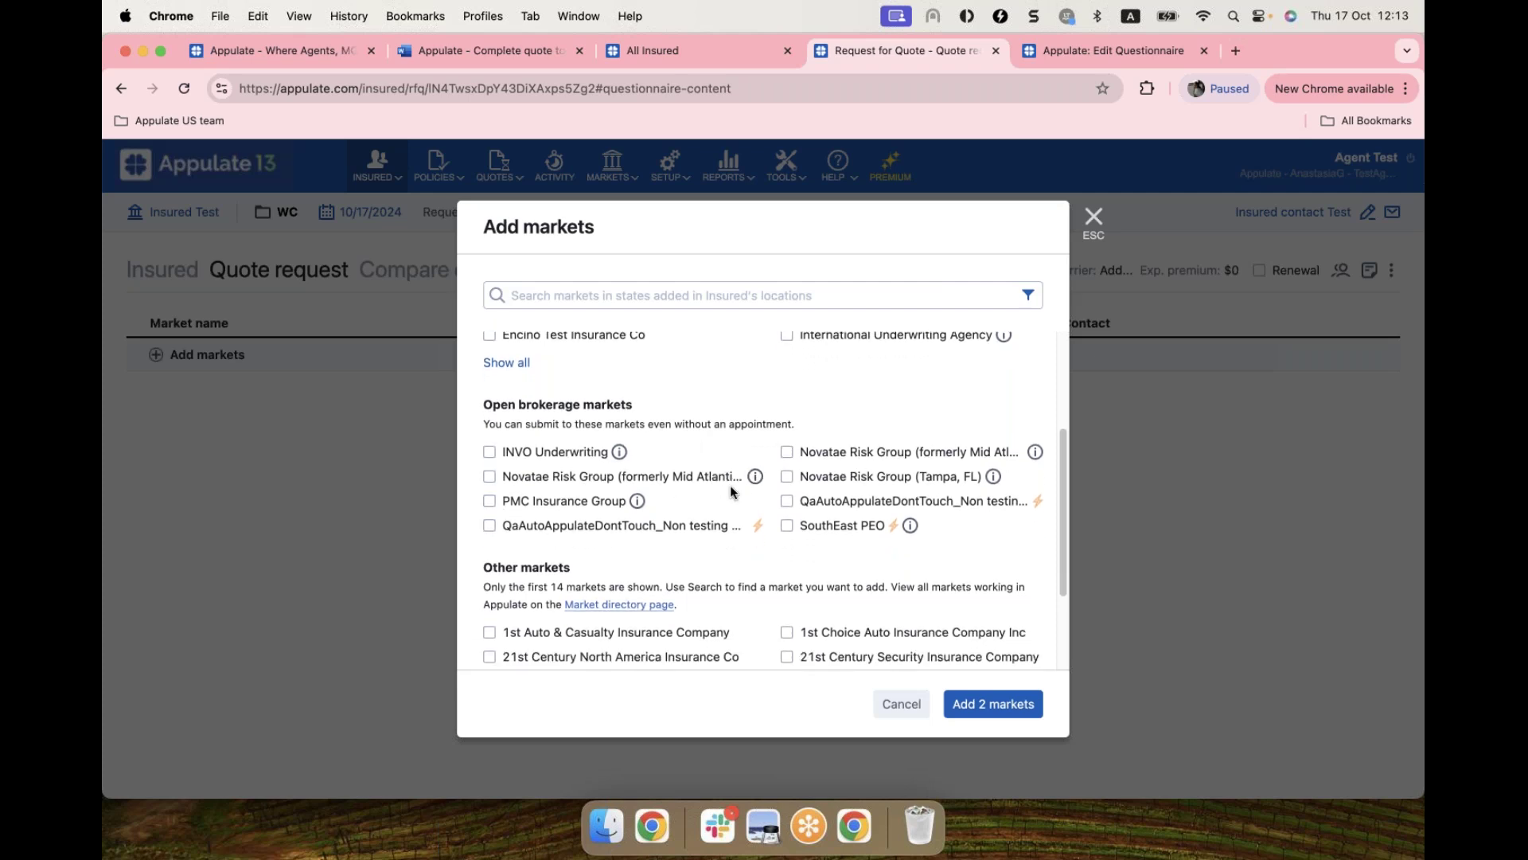
scroll(731, 491, "up", 1)
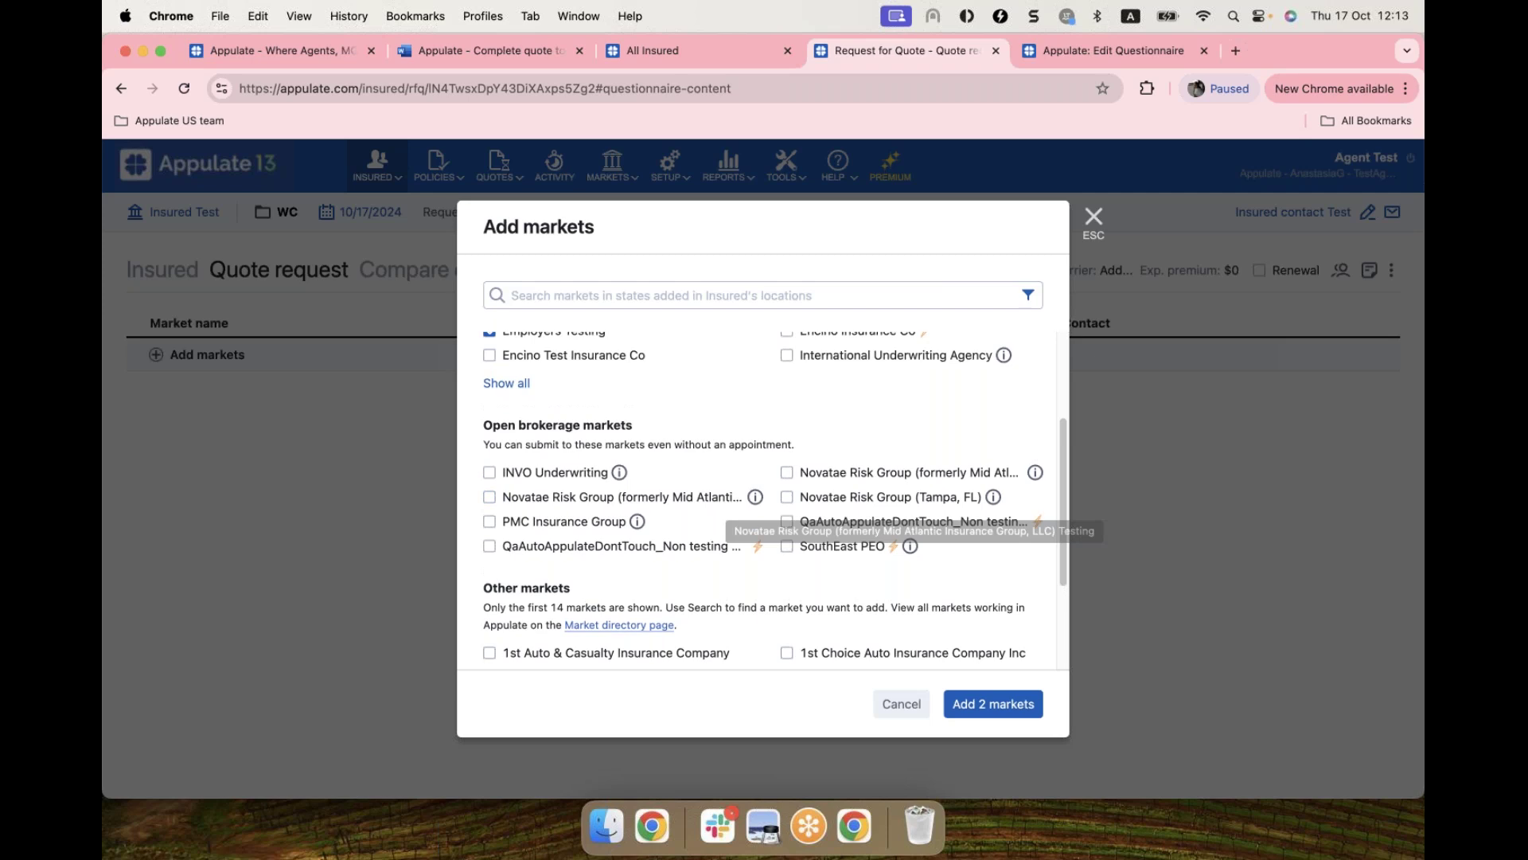
scroll(726, 482, "up", 5)
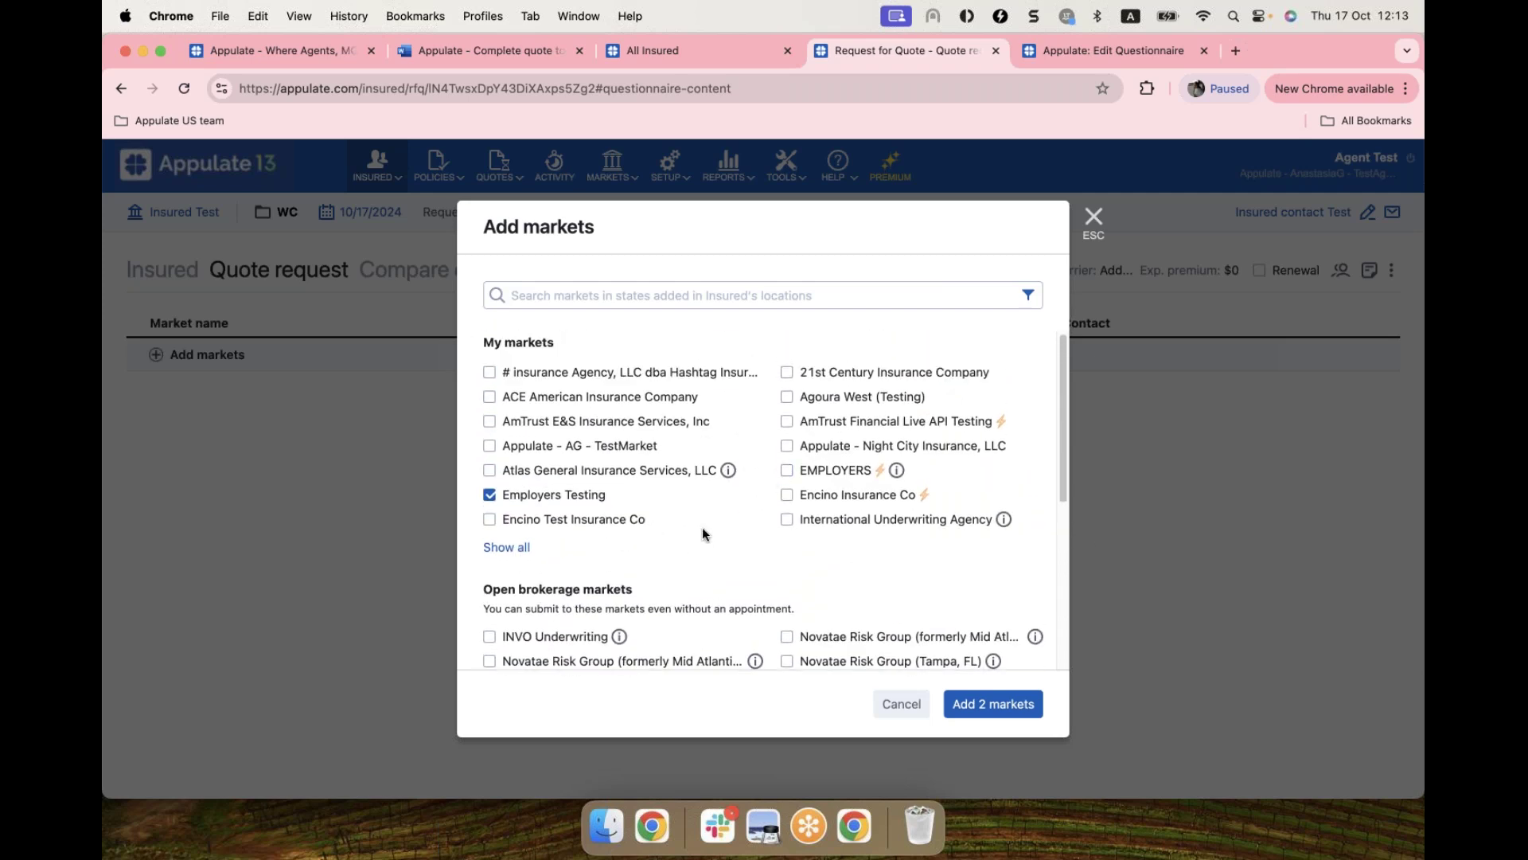
scroll(728, 448, "down", 3)
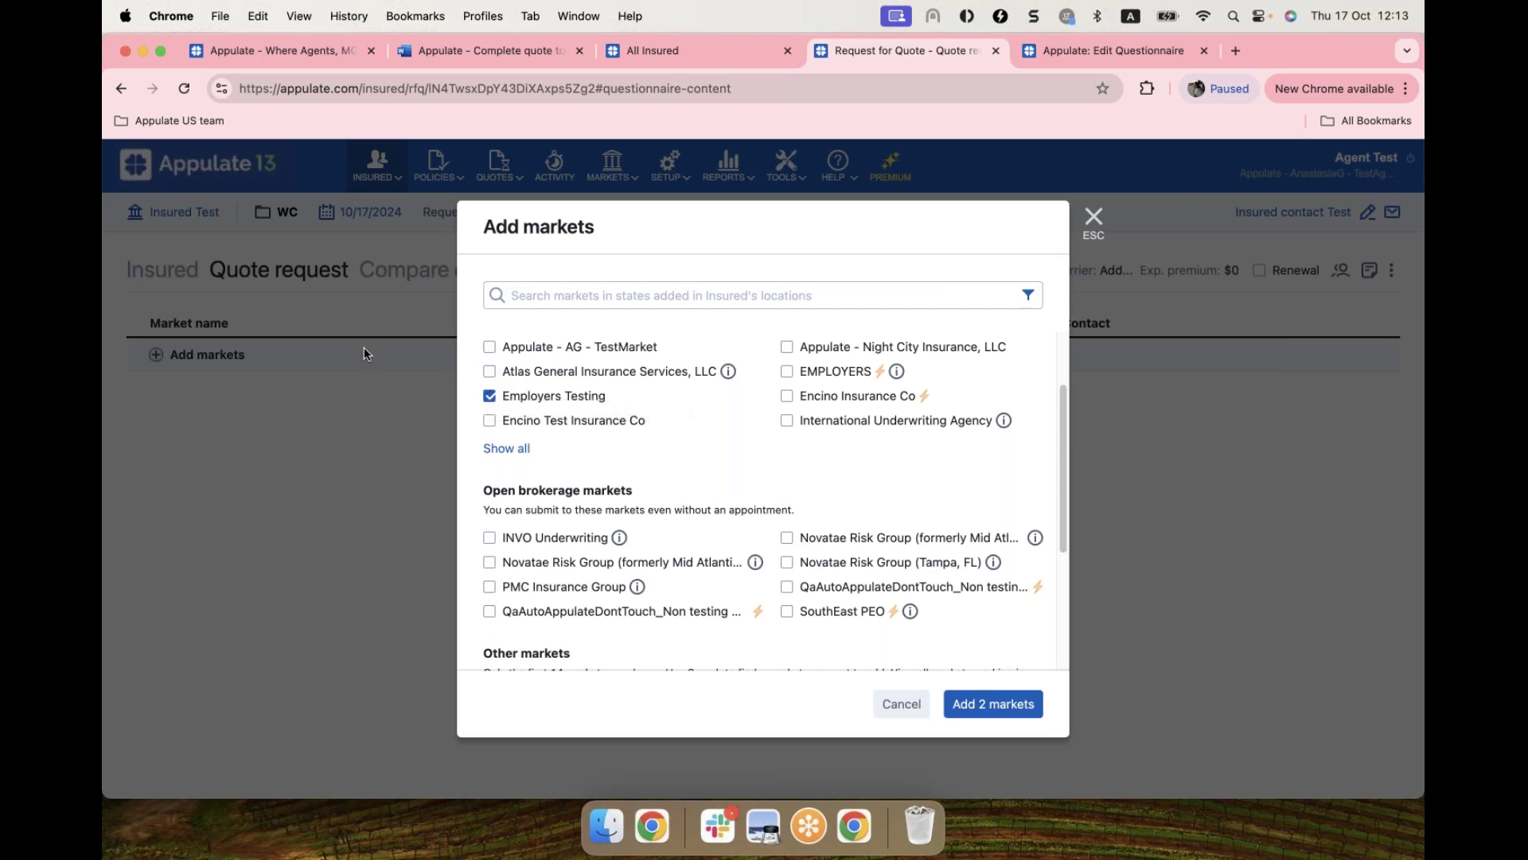
scroll(709, 431, "up", 1)
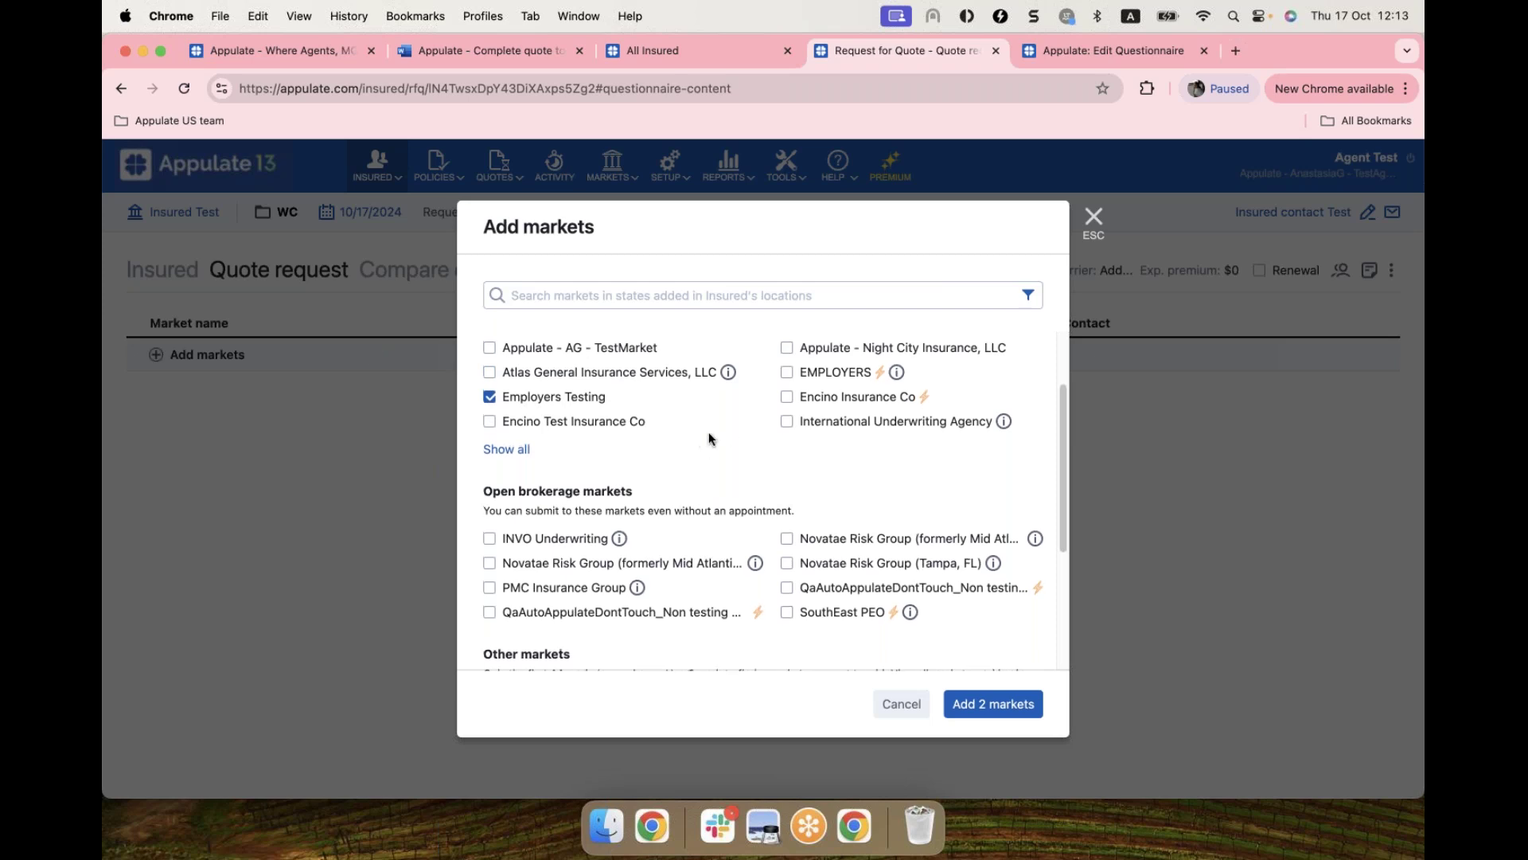
scroll(708, 436, "up", 3)
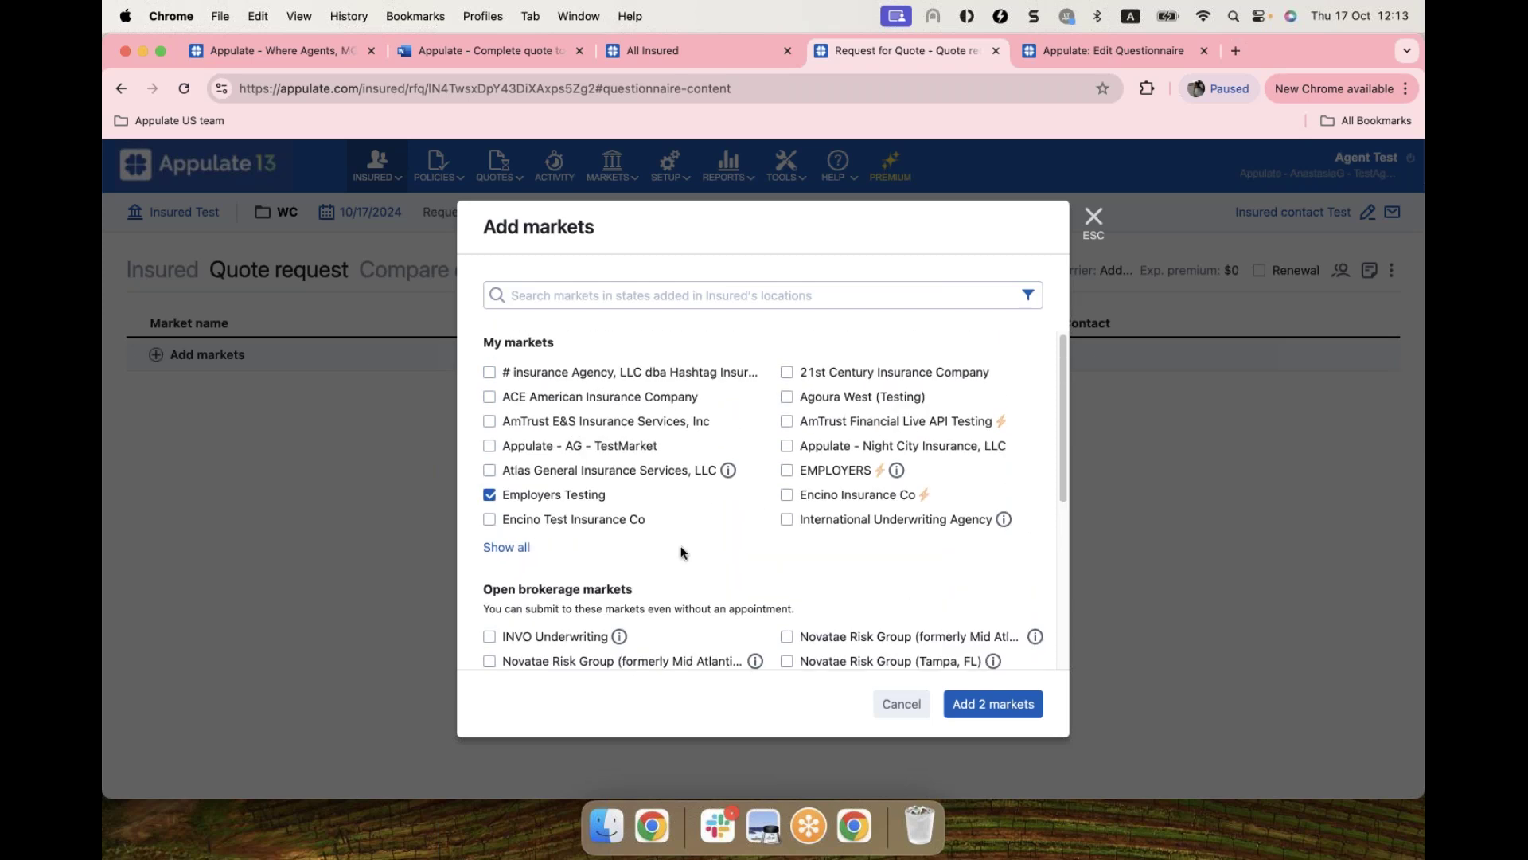
left_click(996, 704)
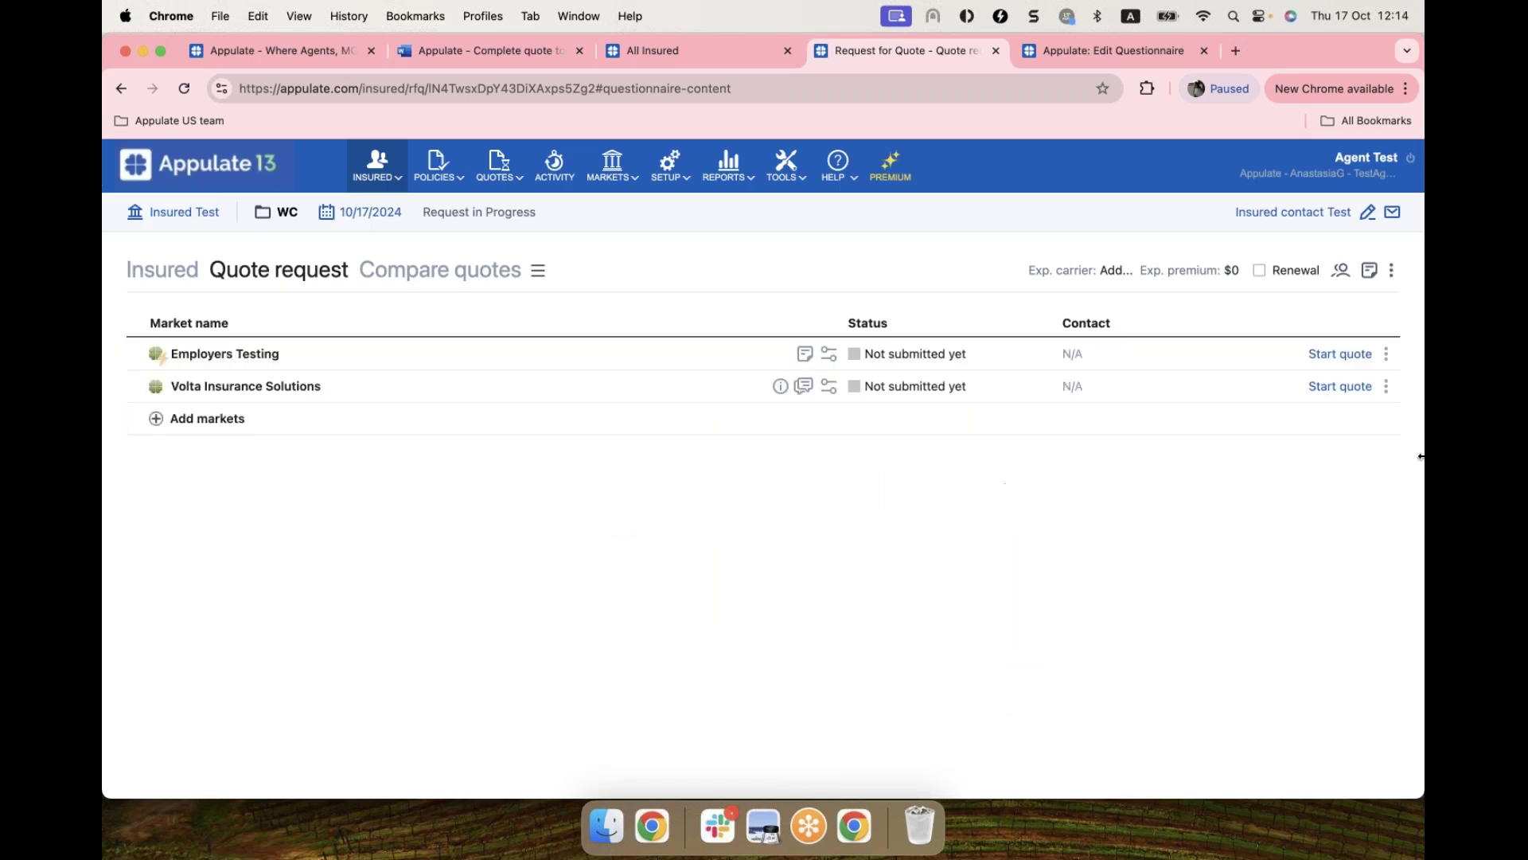
Step: Remove Volta Insurance Solutions from the quote request's markets
left_click(1385, 386)
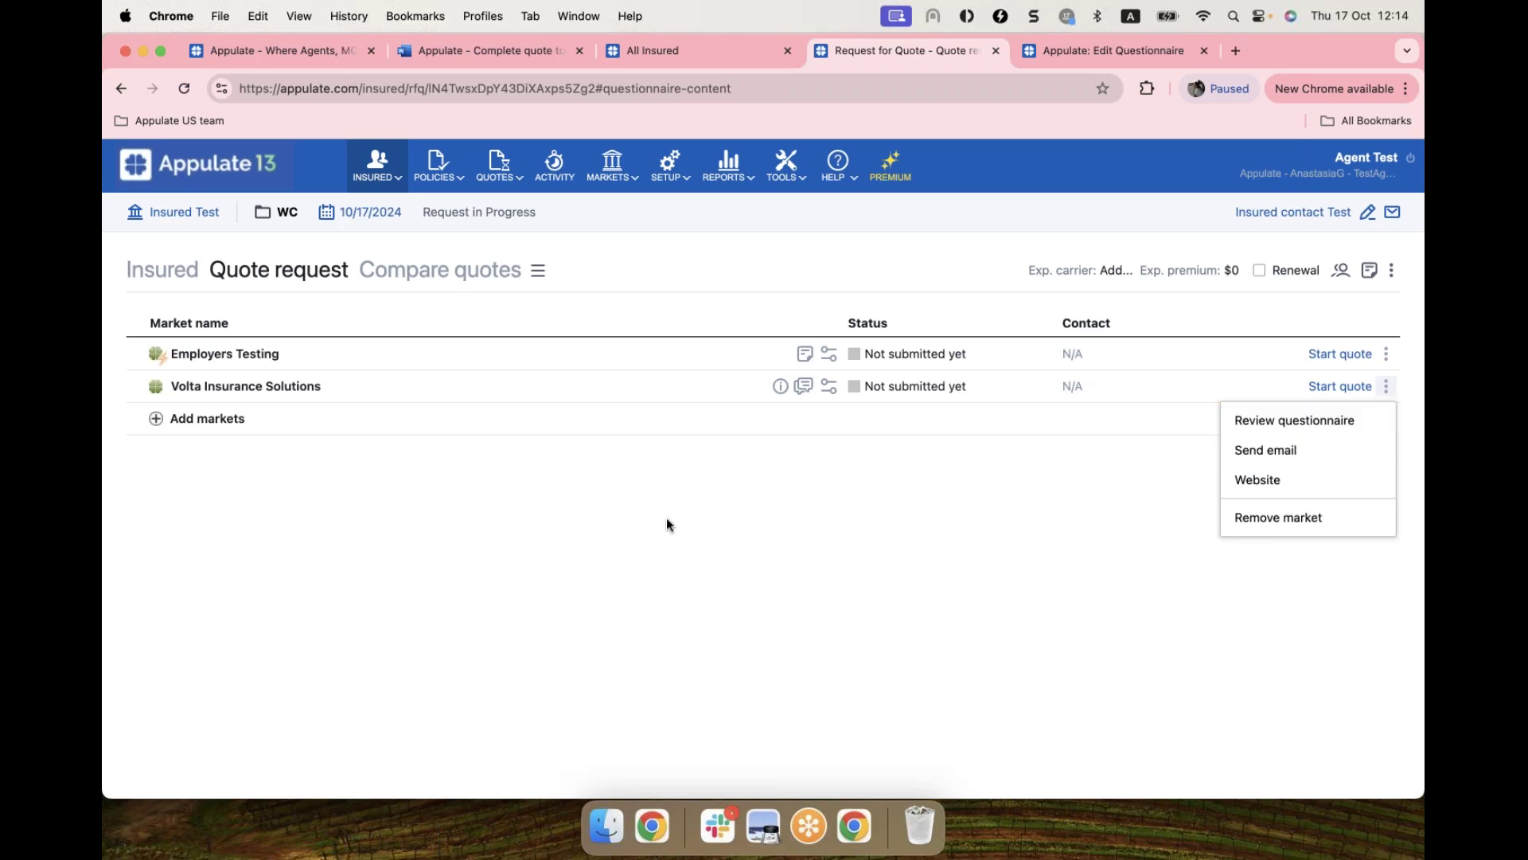
left_click(1340, 523)
left_click(880, 327)
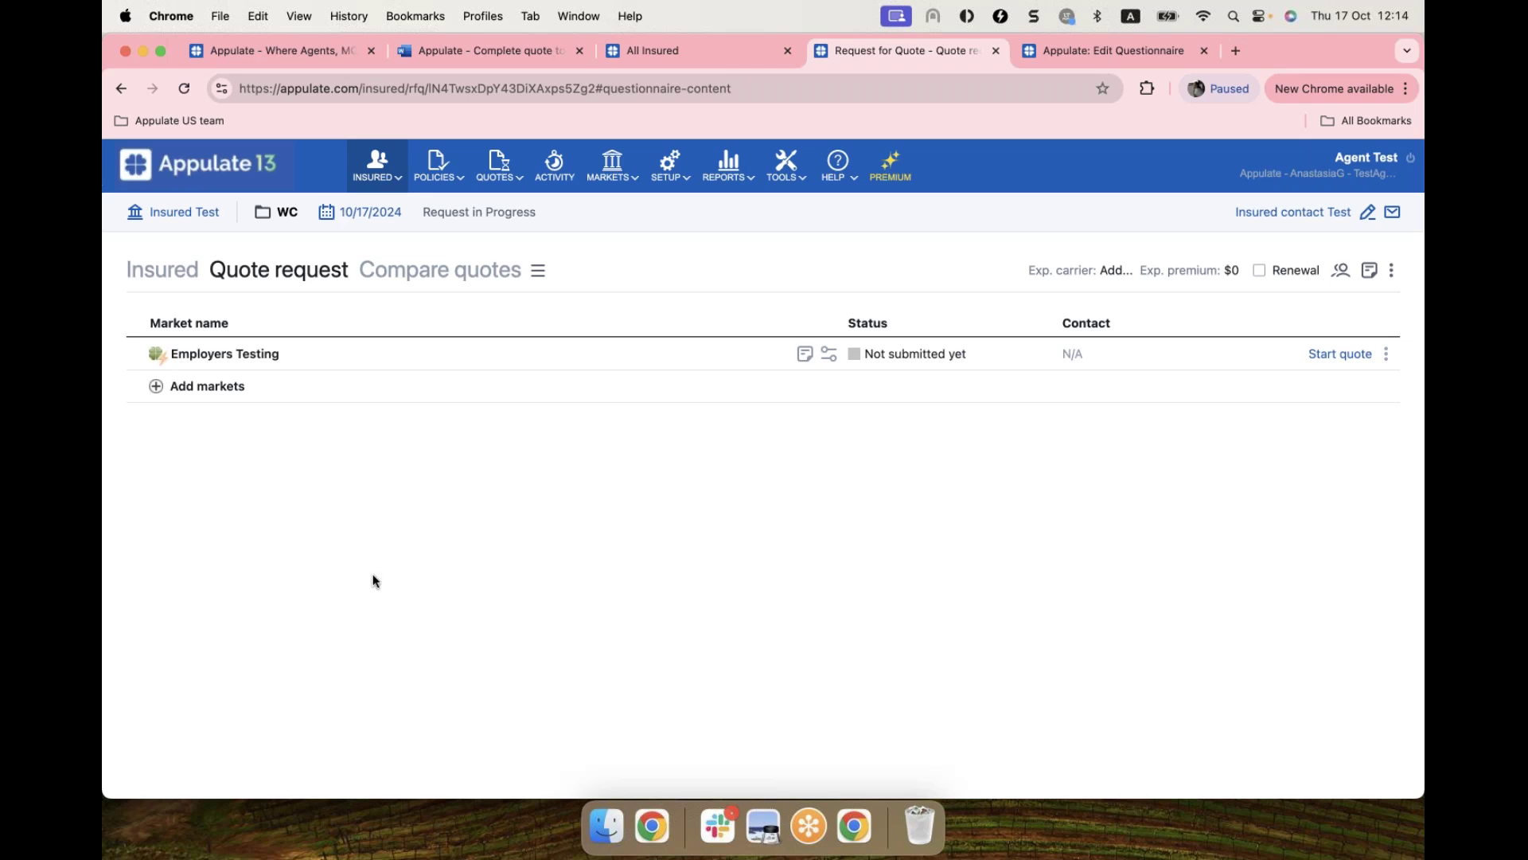
left_click(846, 161)
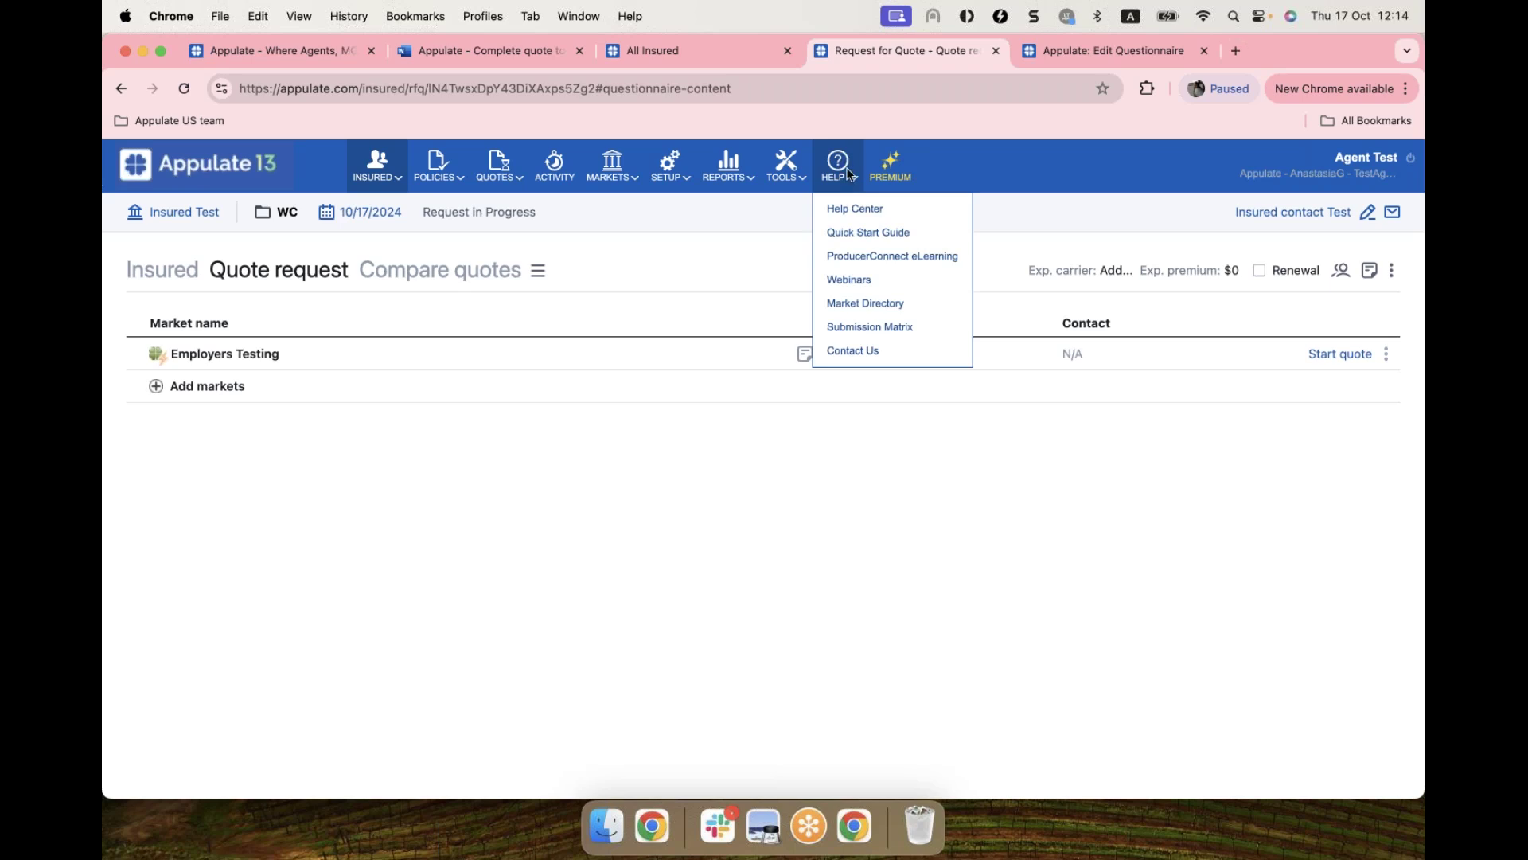
Step: Open HELP > Submission Matrix in a new tab and scroll through its market table
left_click(857, 328)
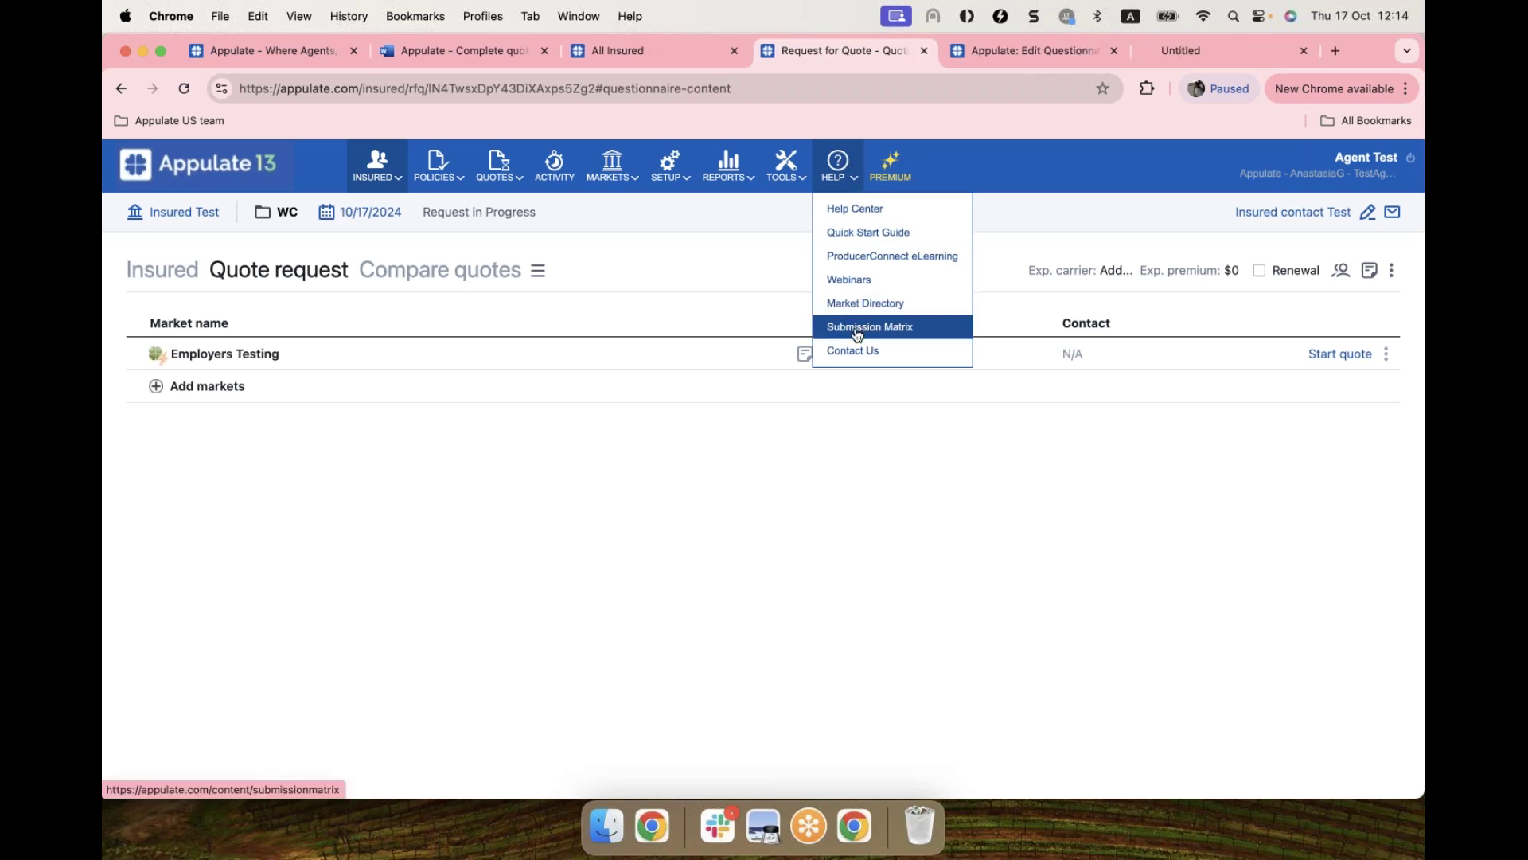
left_click(1177, 53)
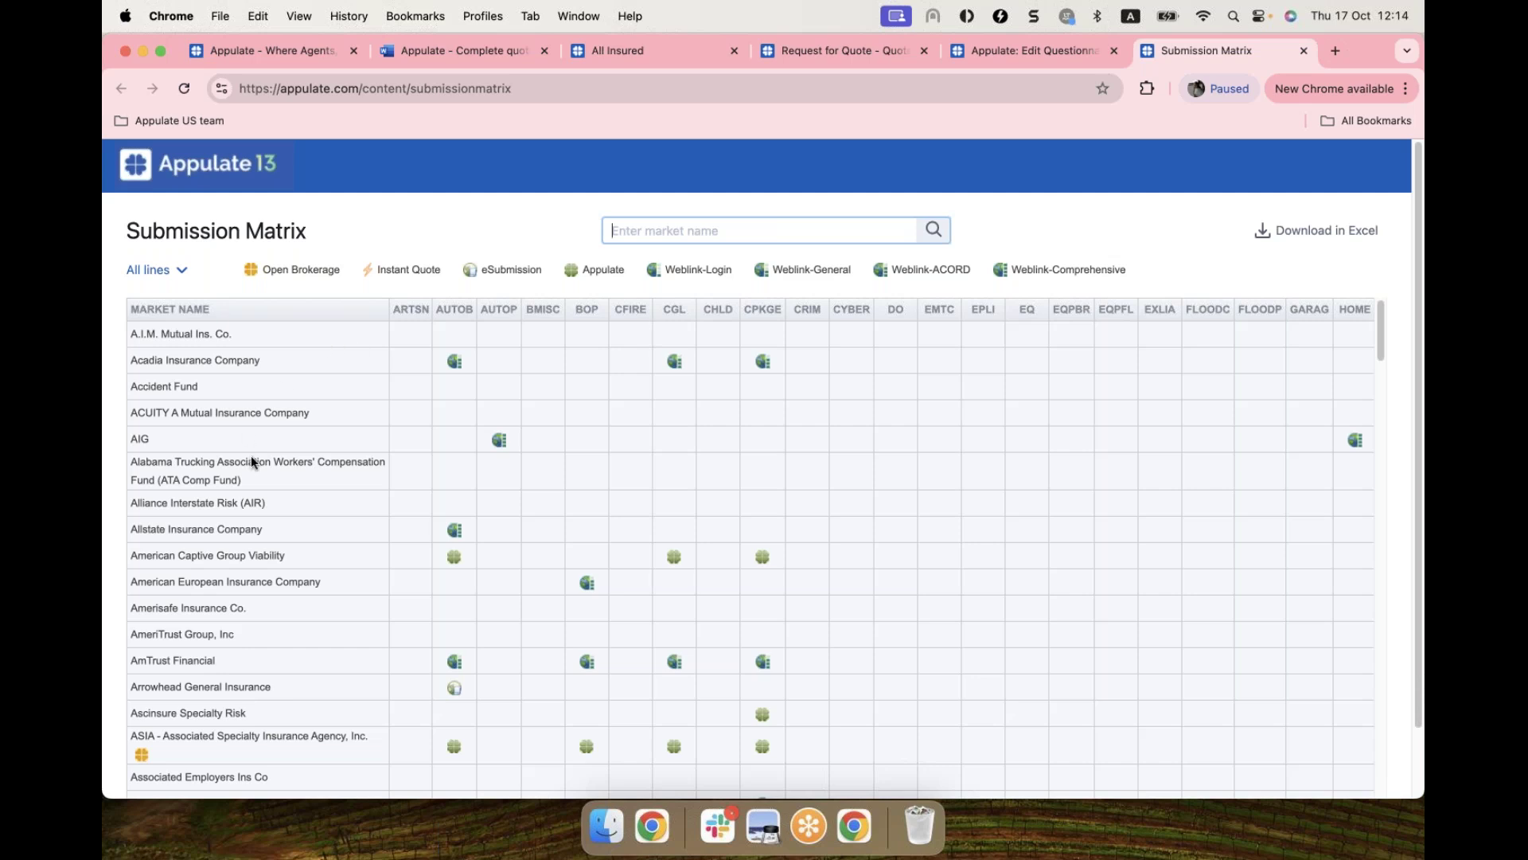
scroll(252, 460, "down", 3)
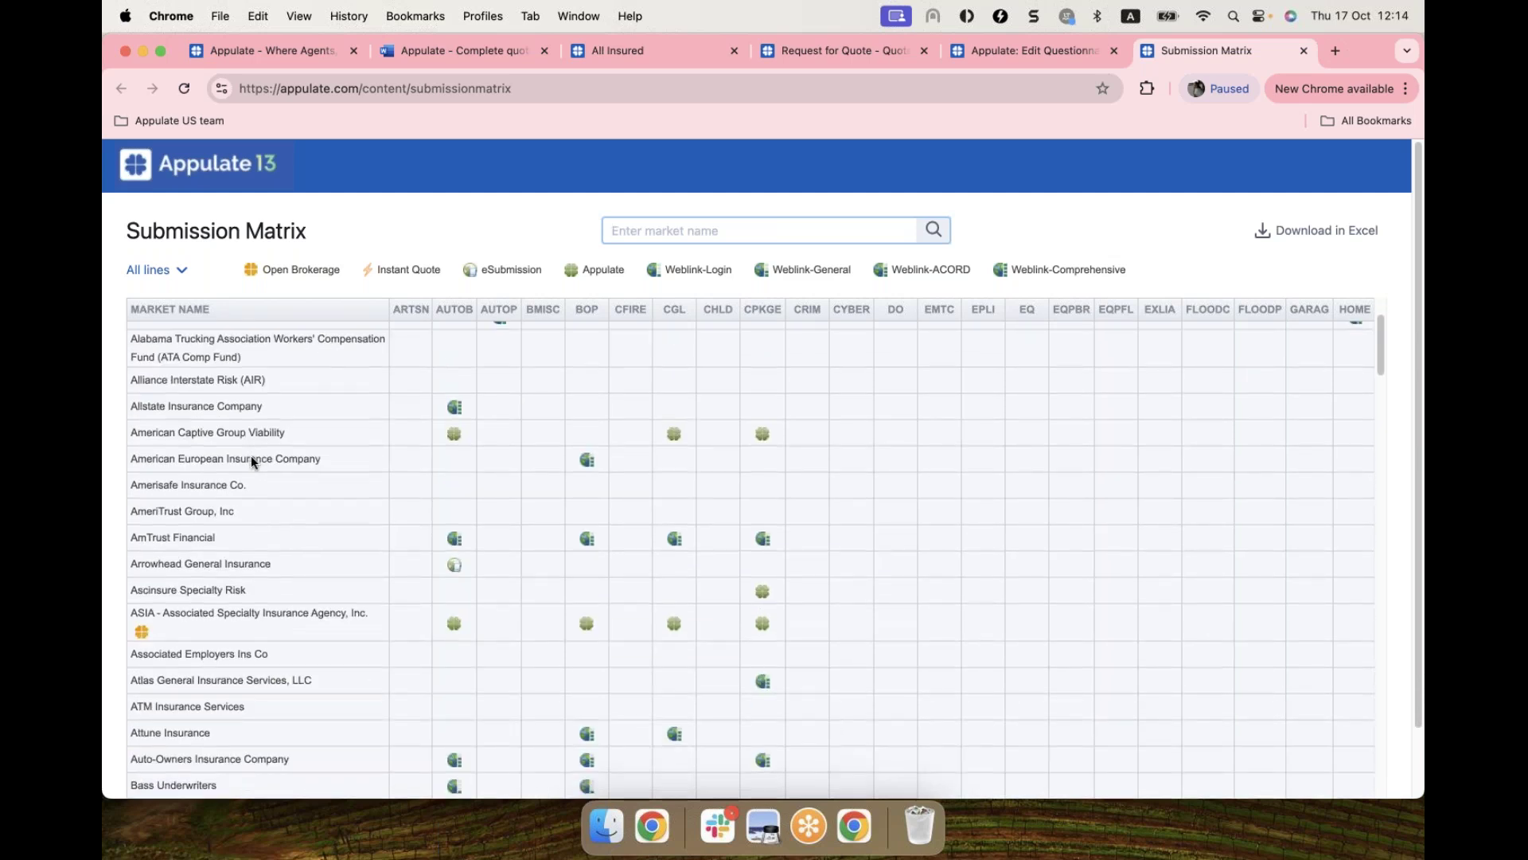
scroll(252, 461, "down", 10)
scroll(250, 455, "down", 15)
scroll(251, 455, "up", 20)
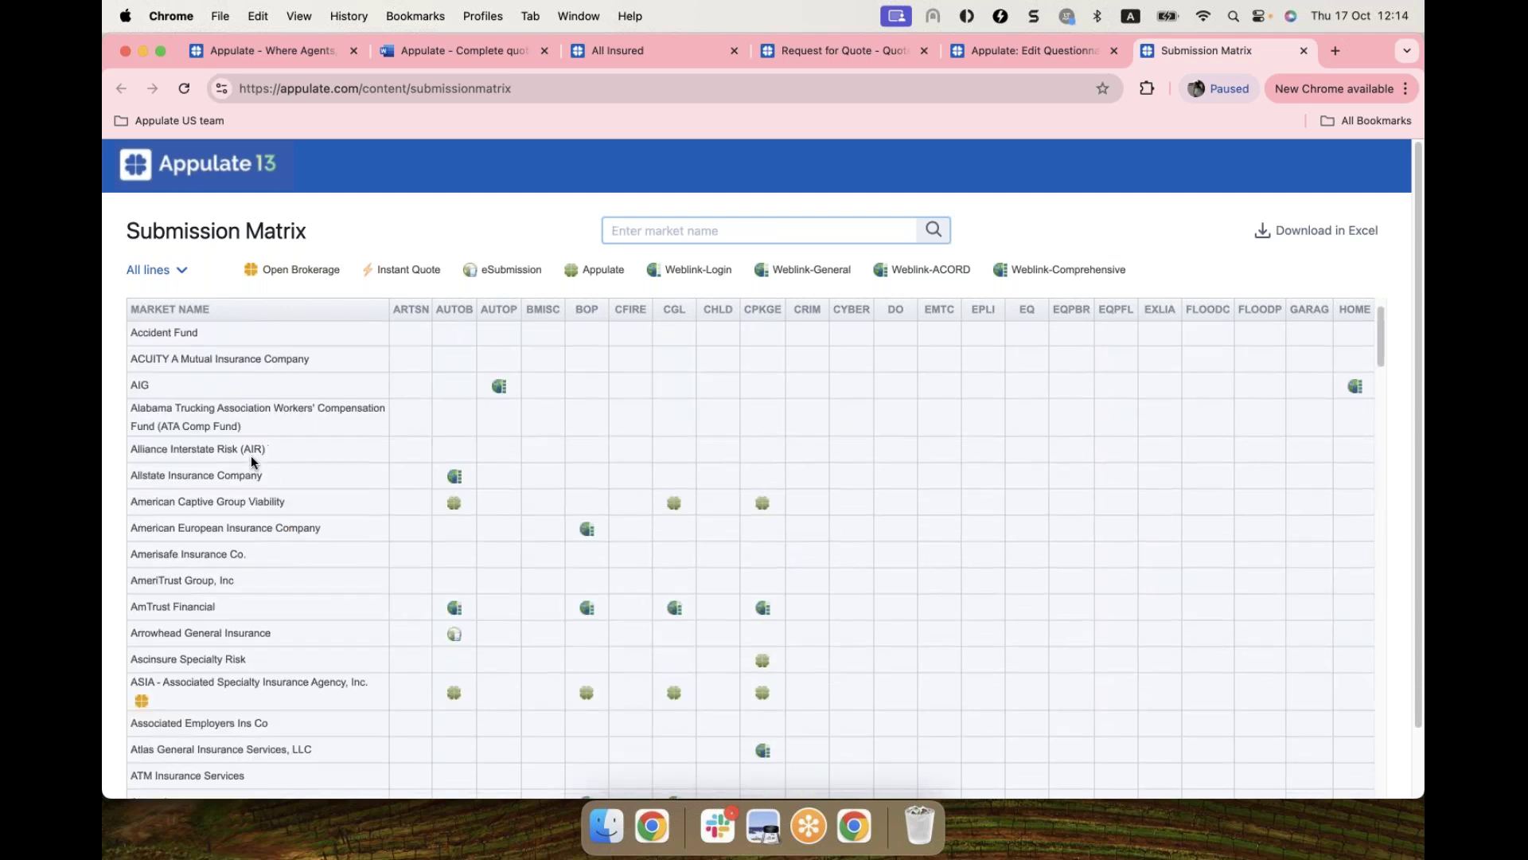
scroll(252, 460, "up", 2)
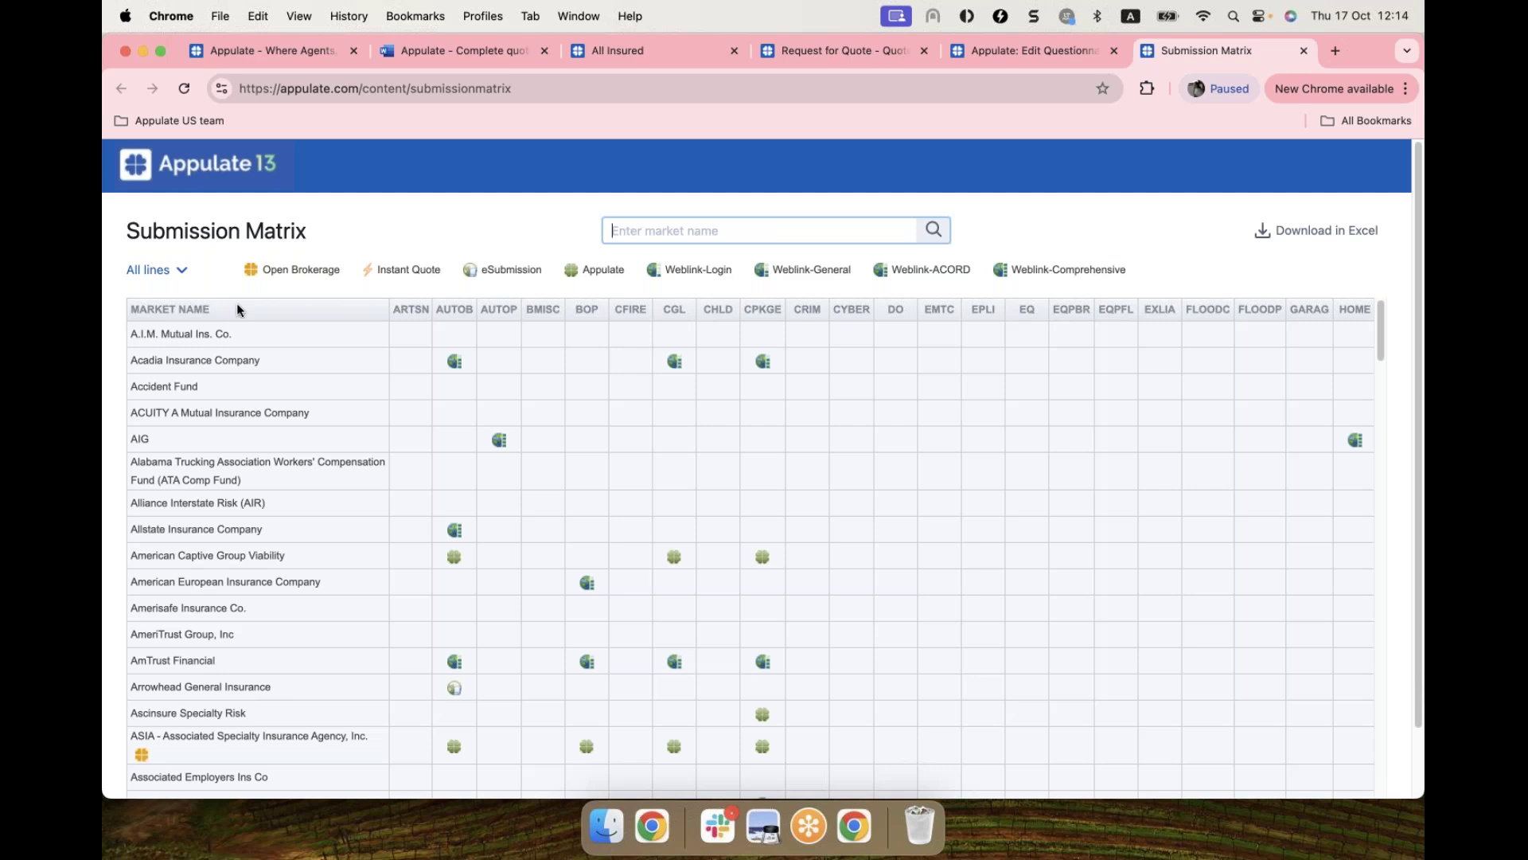
Step: Switch the Submission Matrix's lines filter to Personal only, then Commercial only, and check the legend icons
left_click(159, 274)
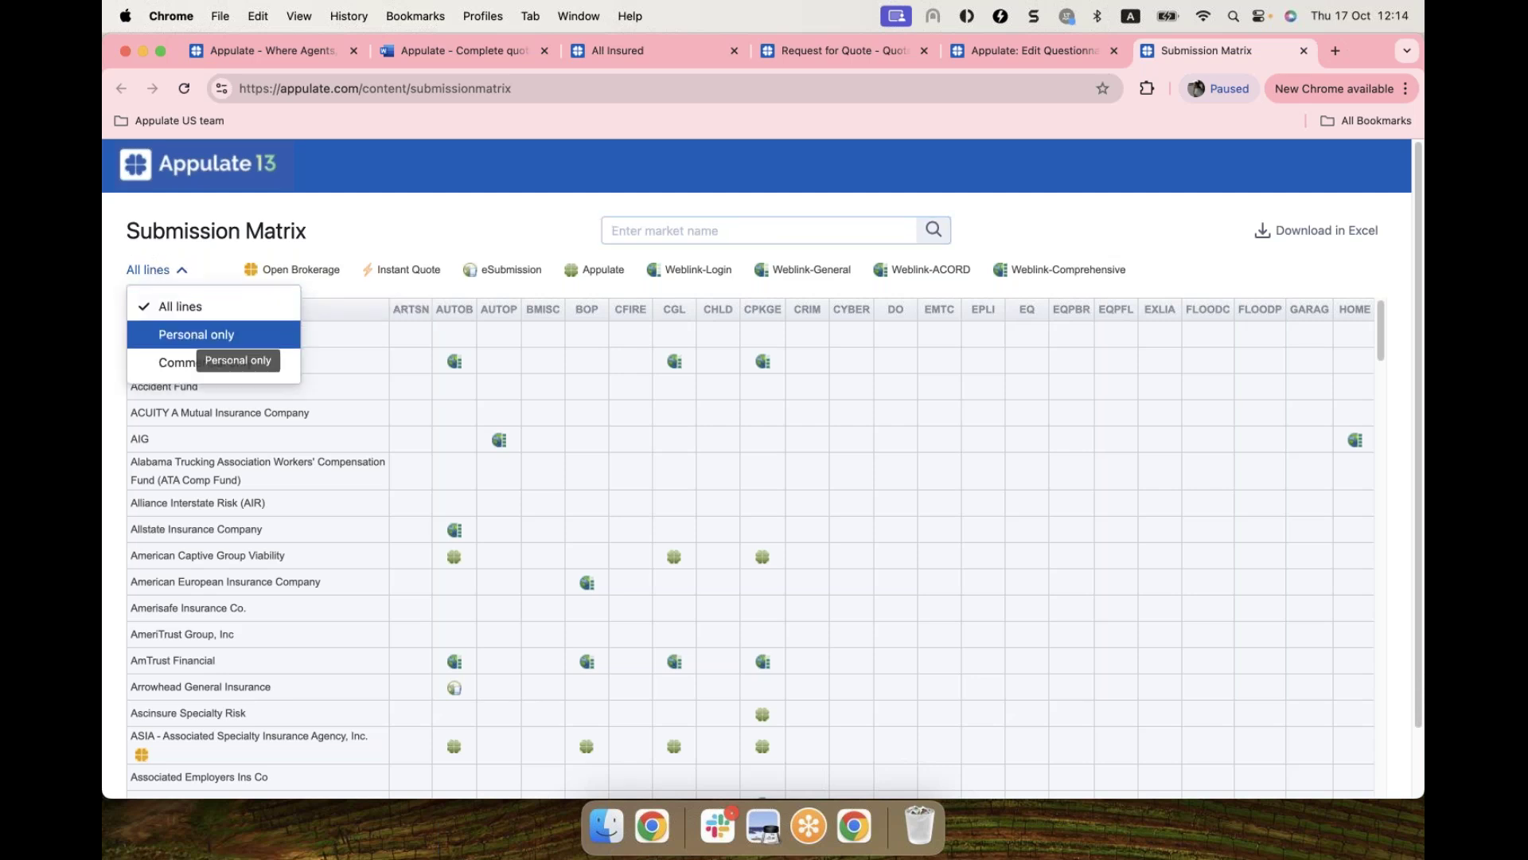
left_click(205, 336)
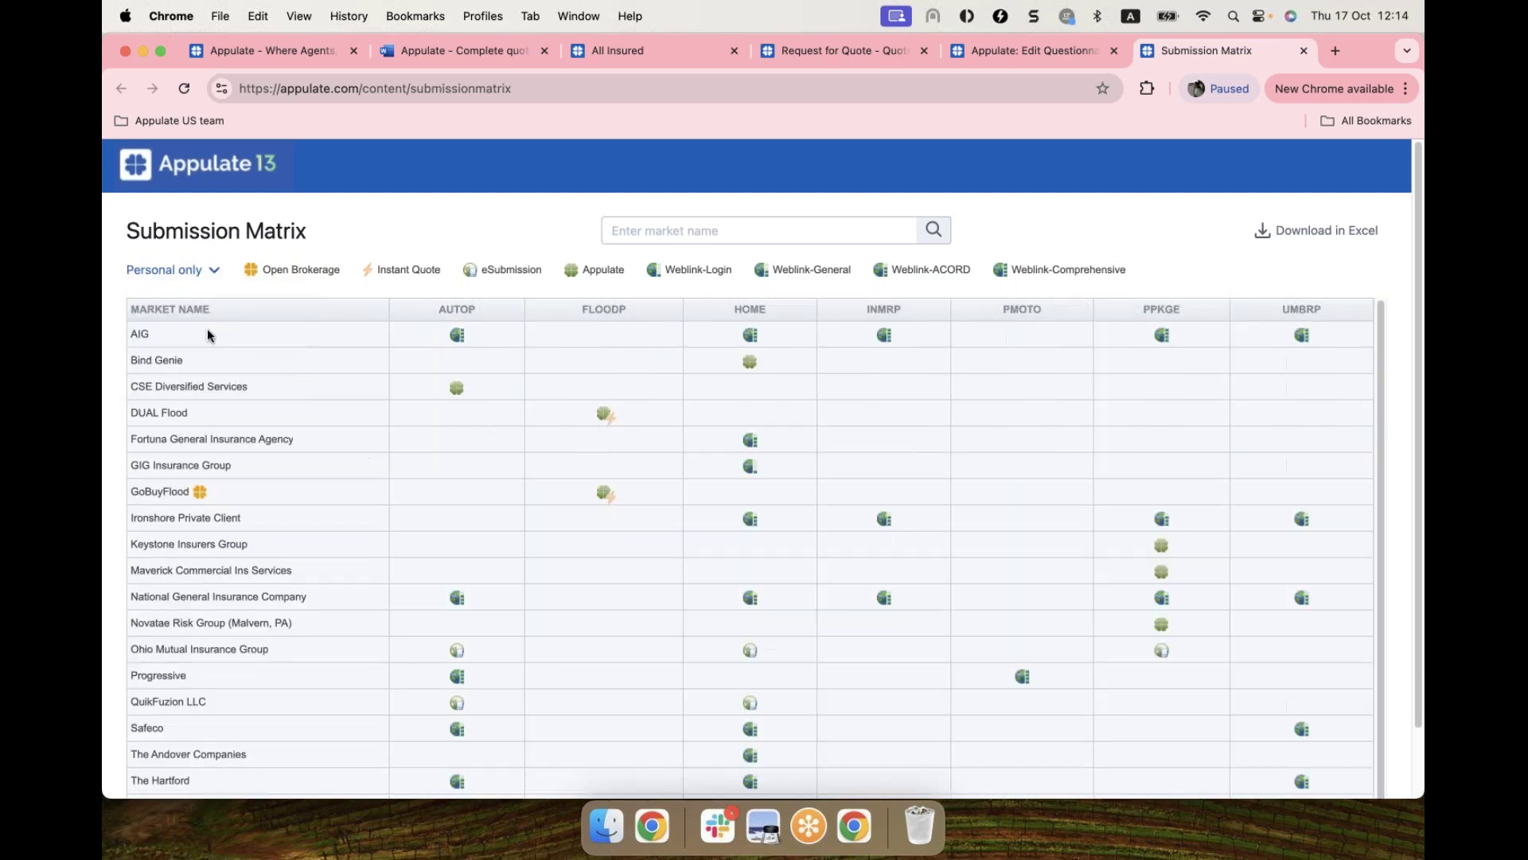
left_click(194, 275)
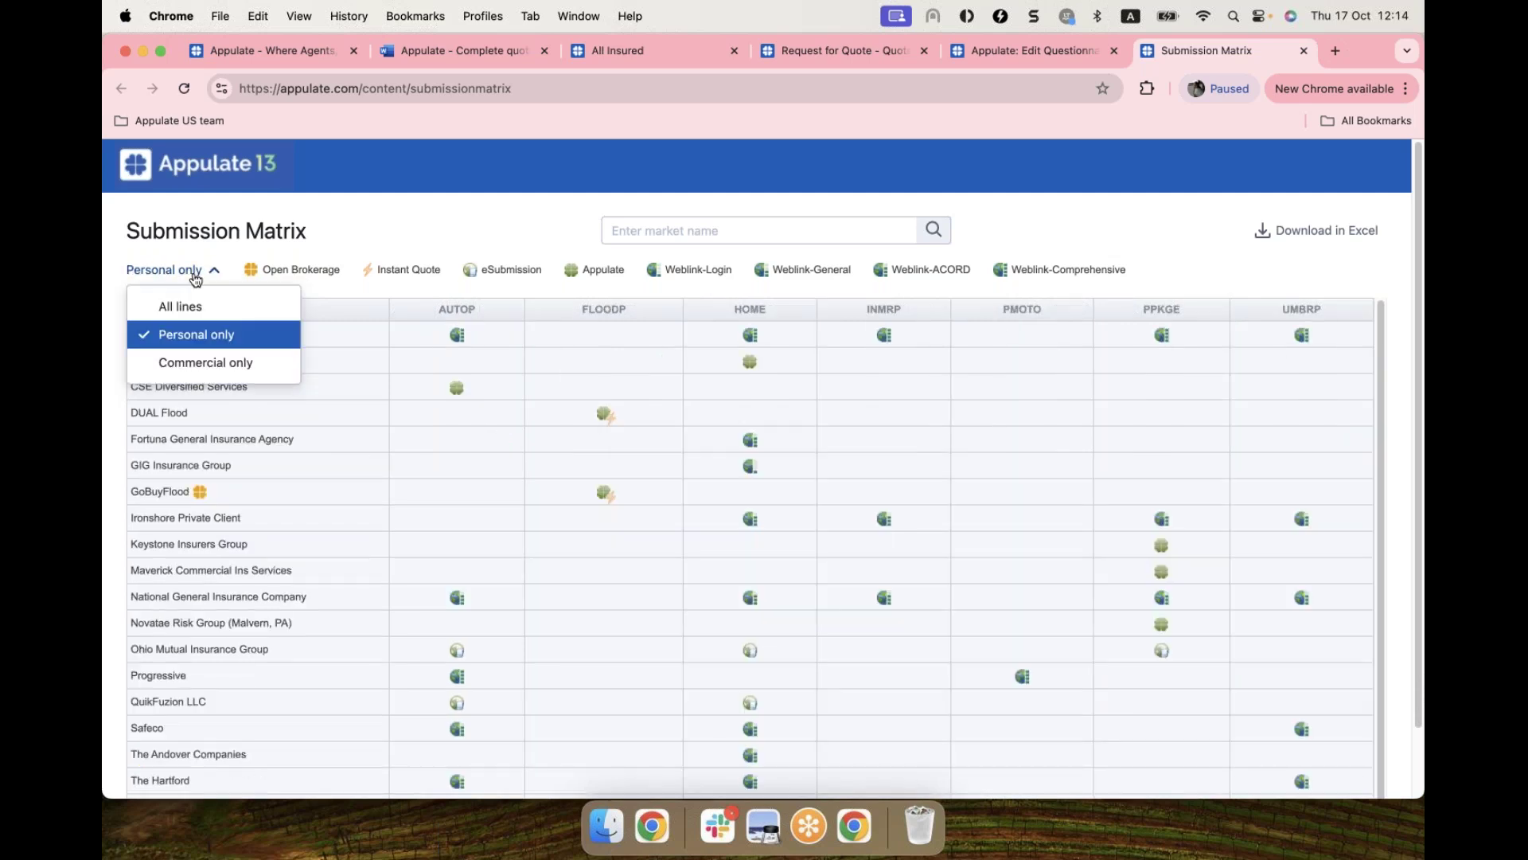
left_click(205, 364)
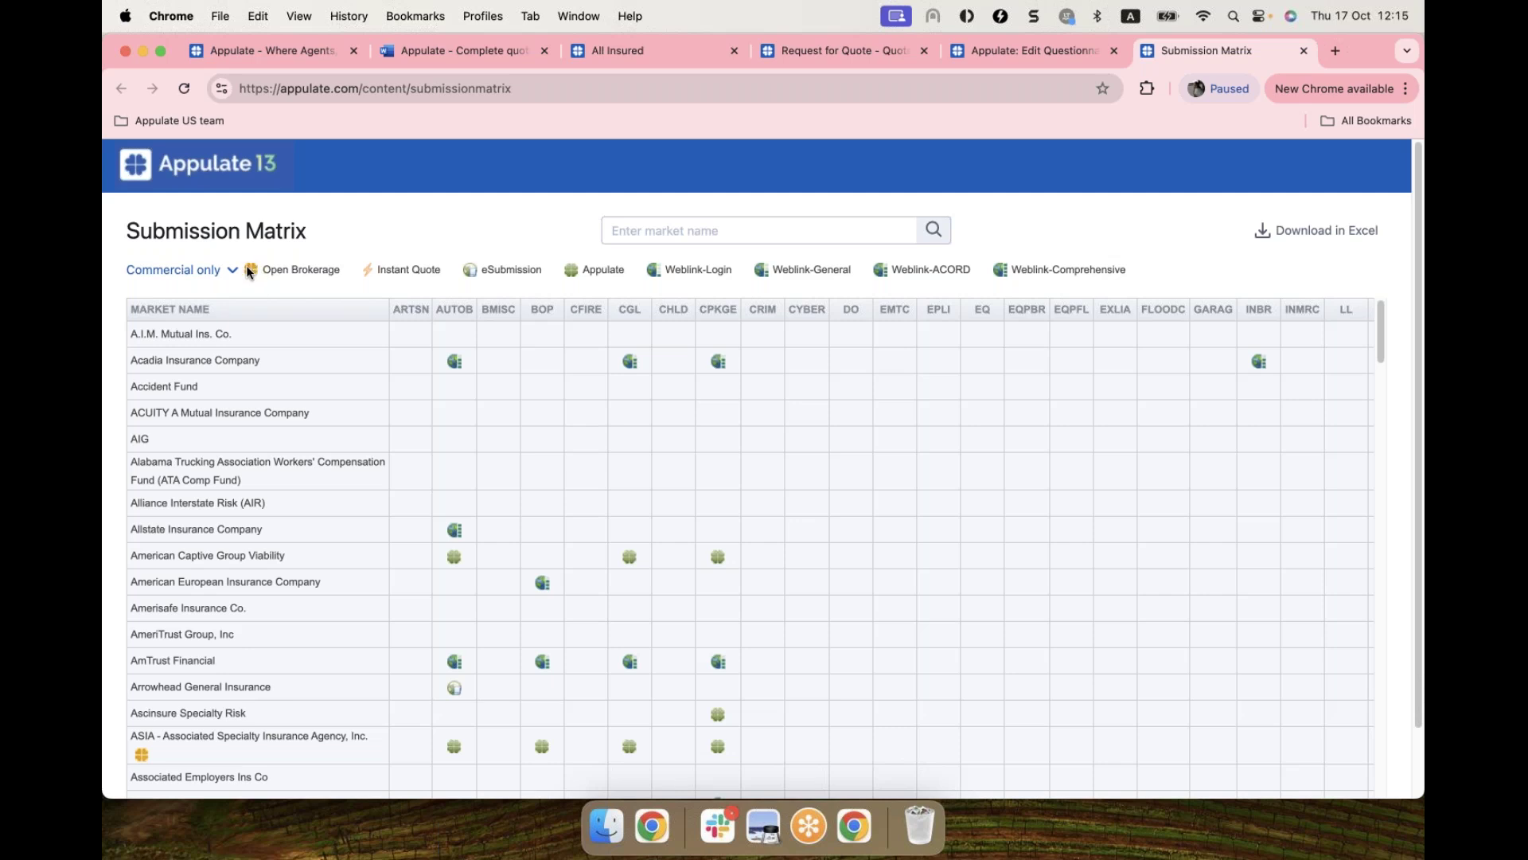
mouse_move(249, 275)
mouse_move(574, 276)
scroll(845, 476, "down", 10)
scroll(843, 470, "down", 5)
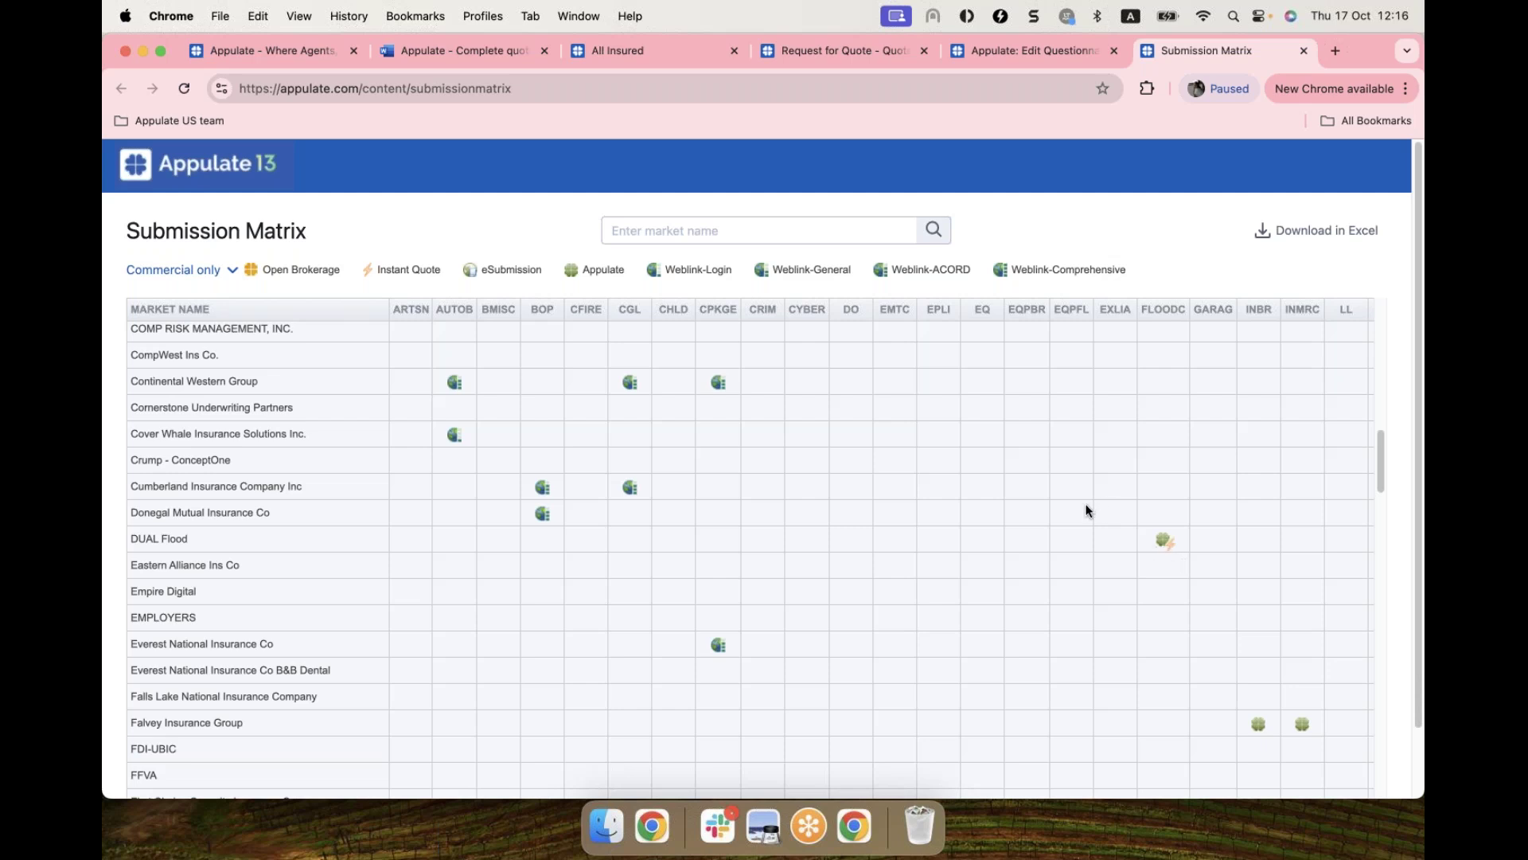
scroll(1087, 510, "up", 3)
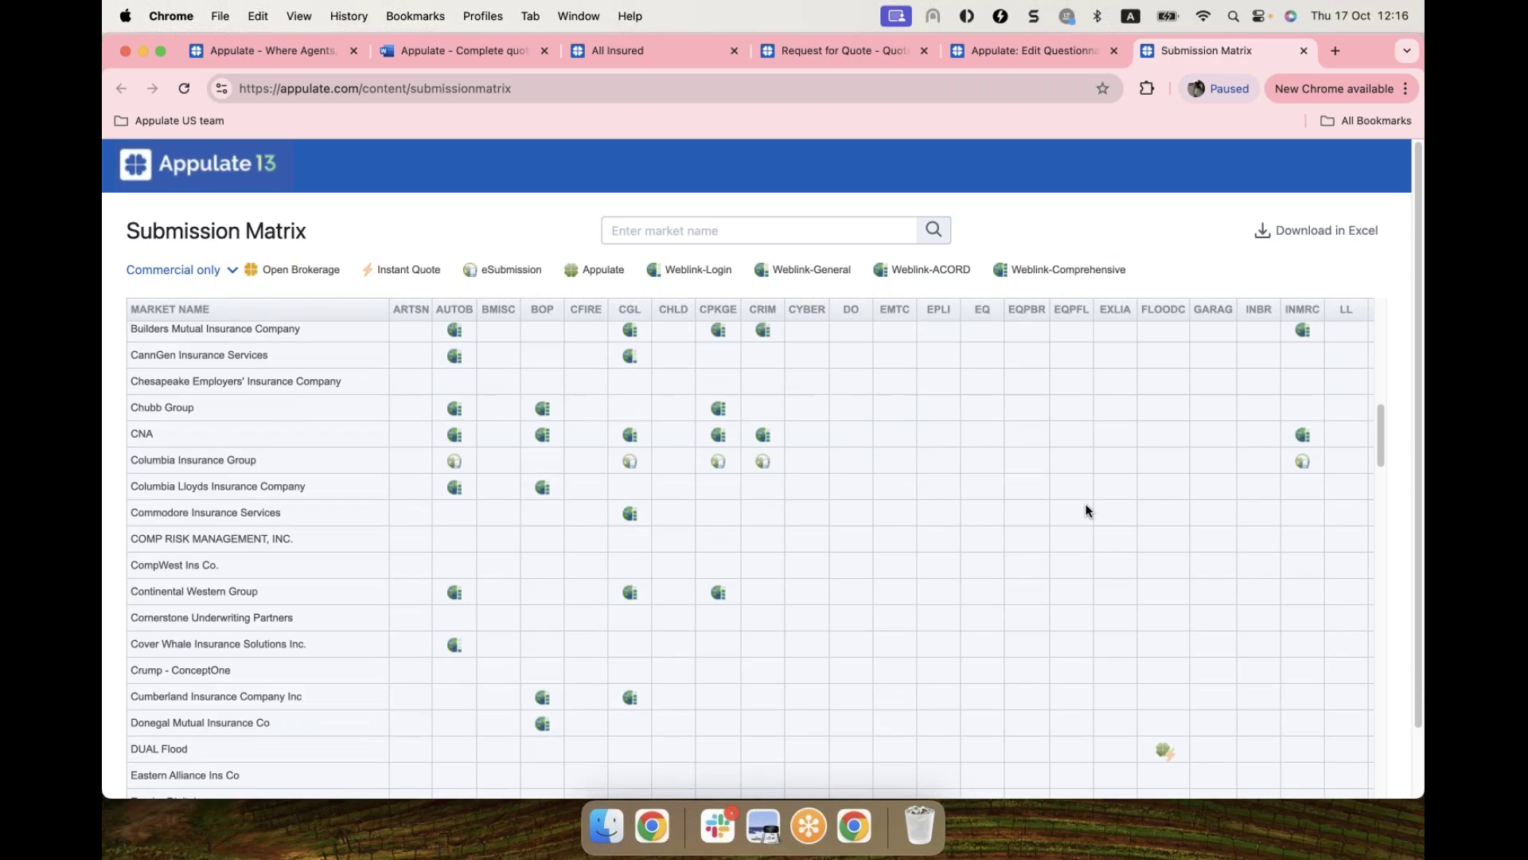
scroll(1087, 510, "up", 2)
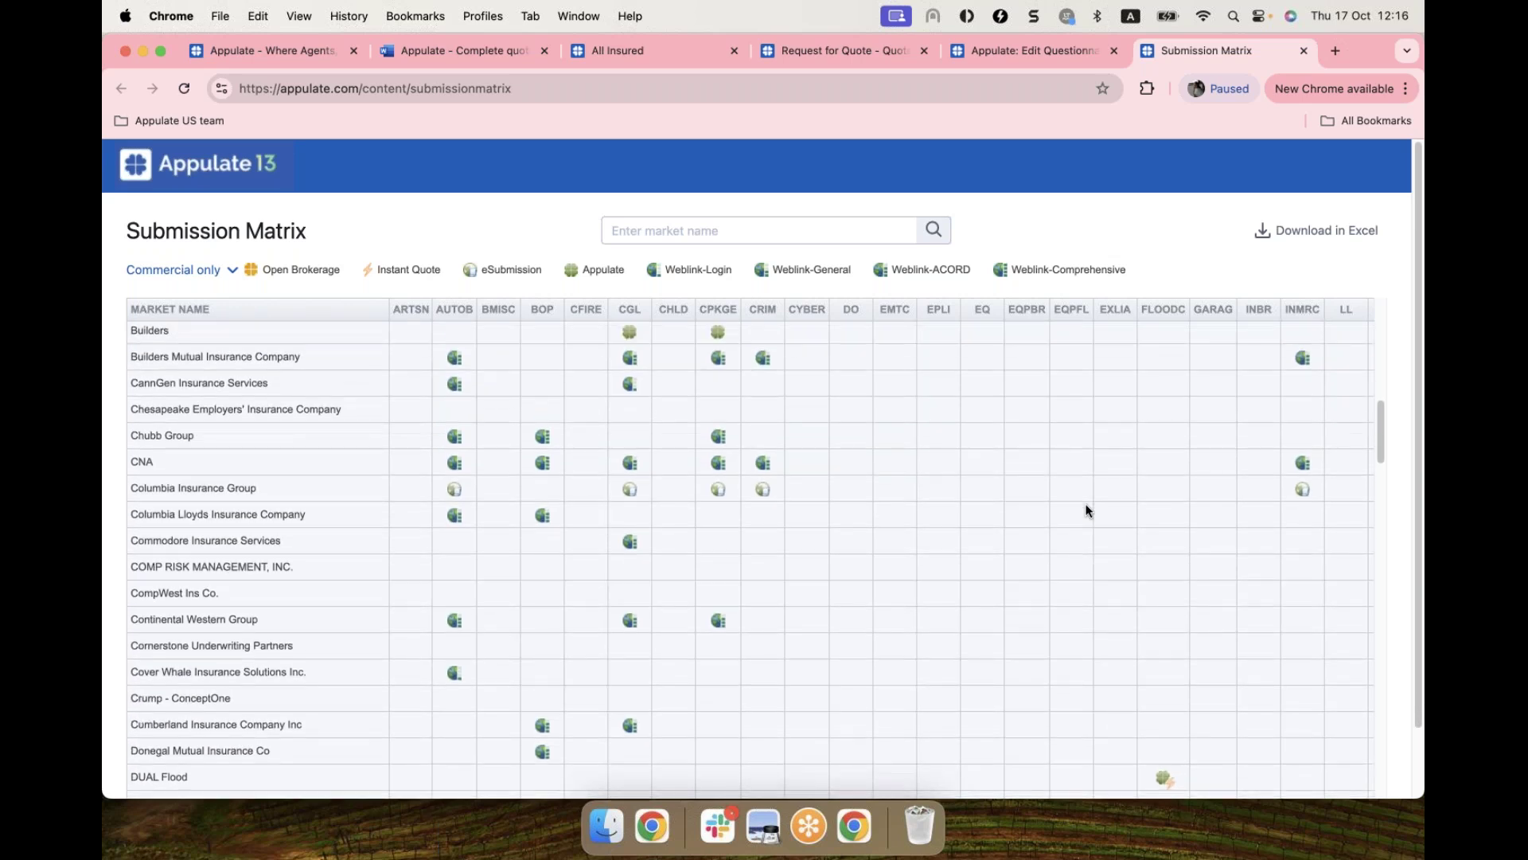
scroll(623, 347, "up", 10)
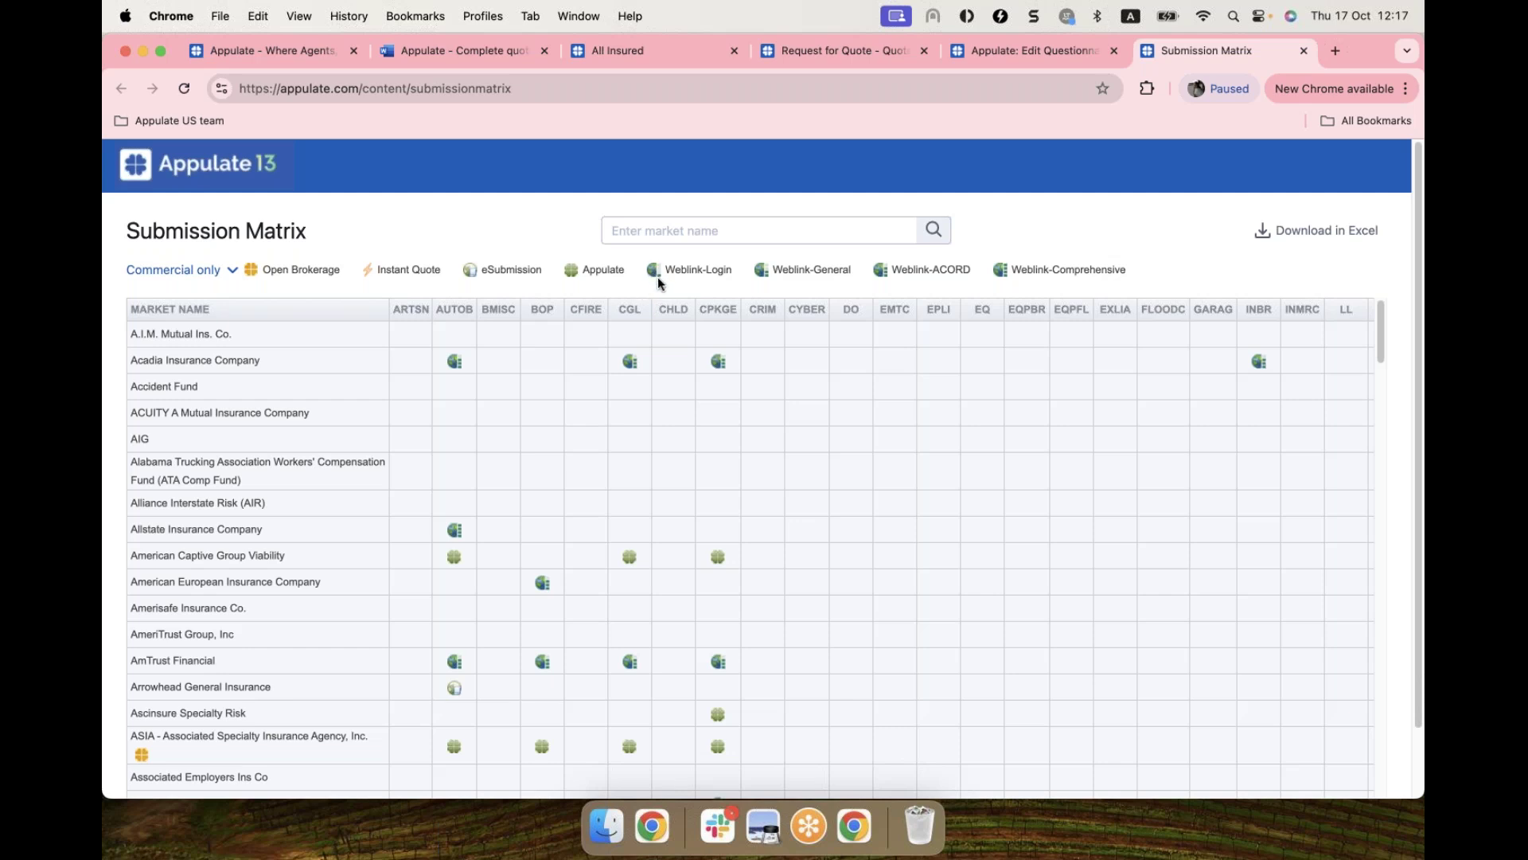
Step: Return to the Request for Quote page and start a quote with Employers Testing
mouse_move(658, 282)
mouse_move(889, 274)
left_click(816, 51)
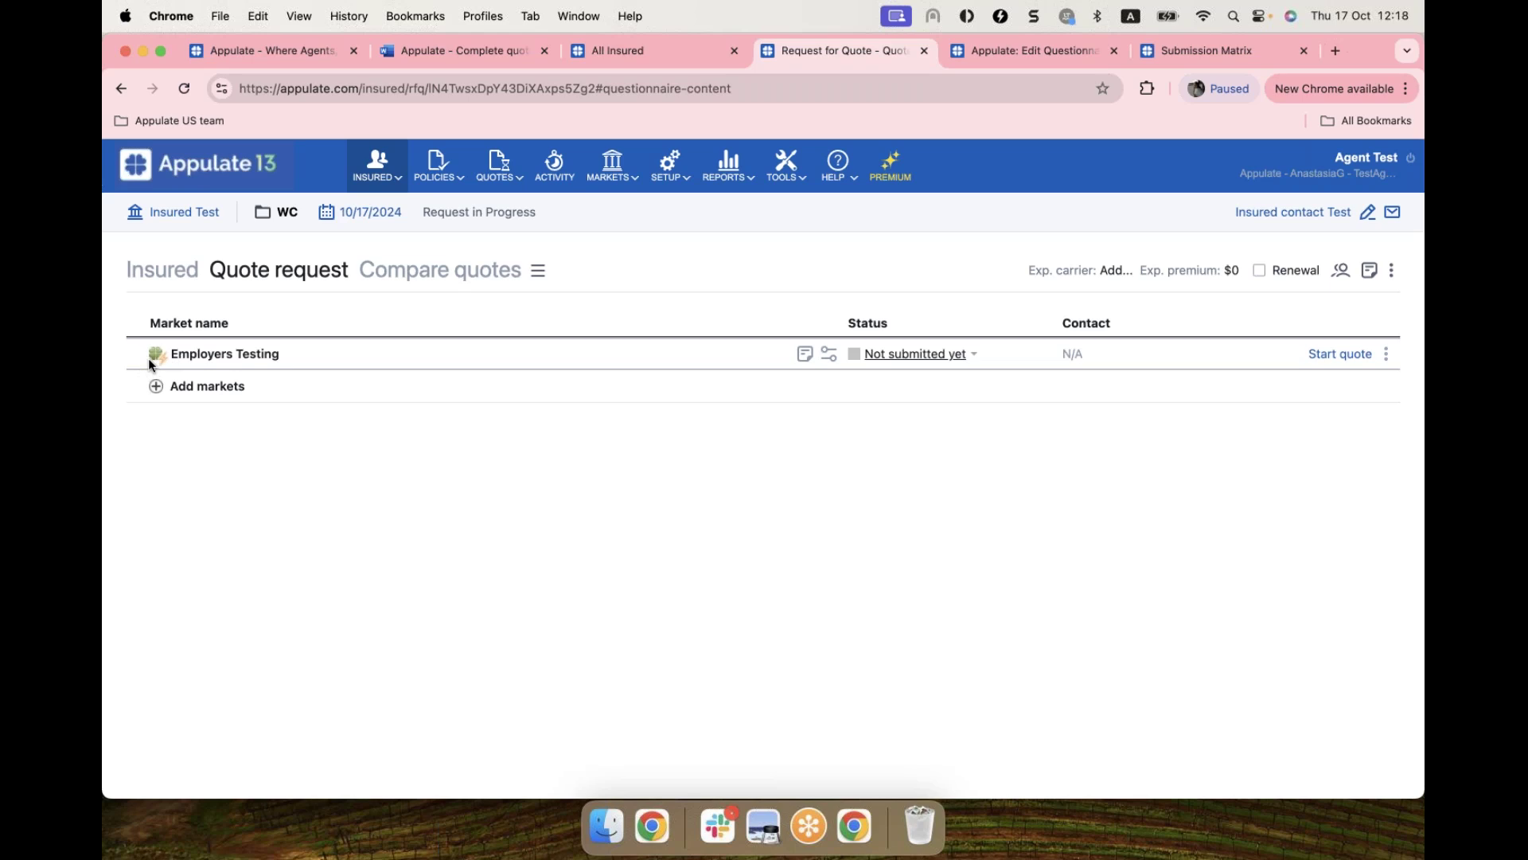
mouse_move(161, 357)
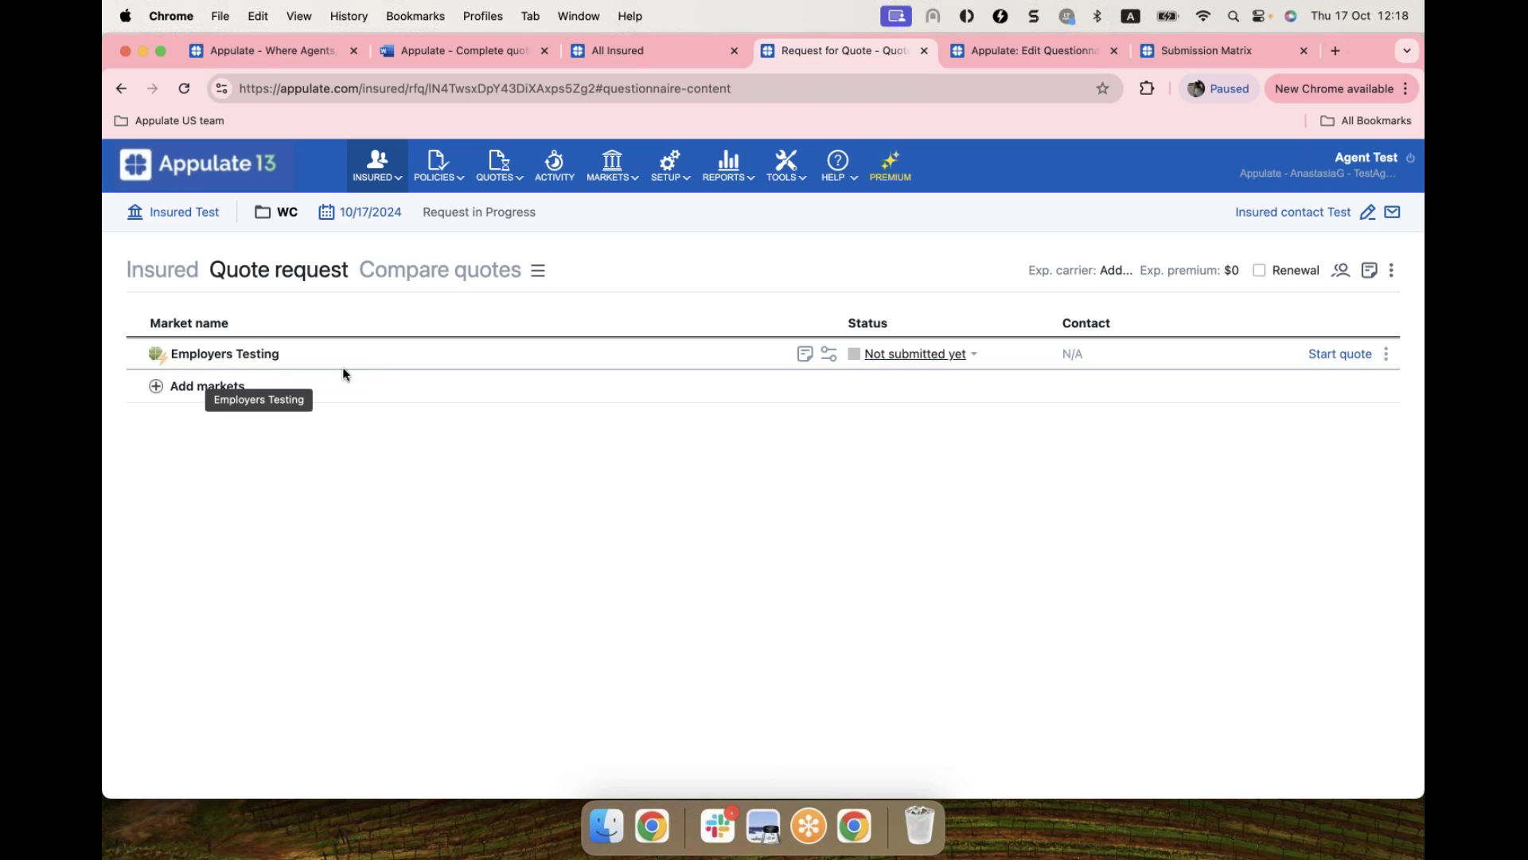
left_click(1330, 360)
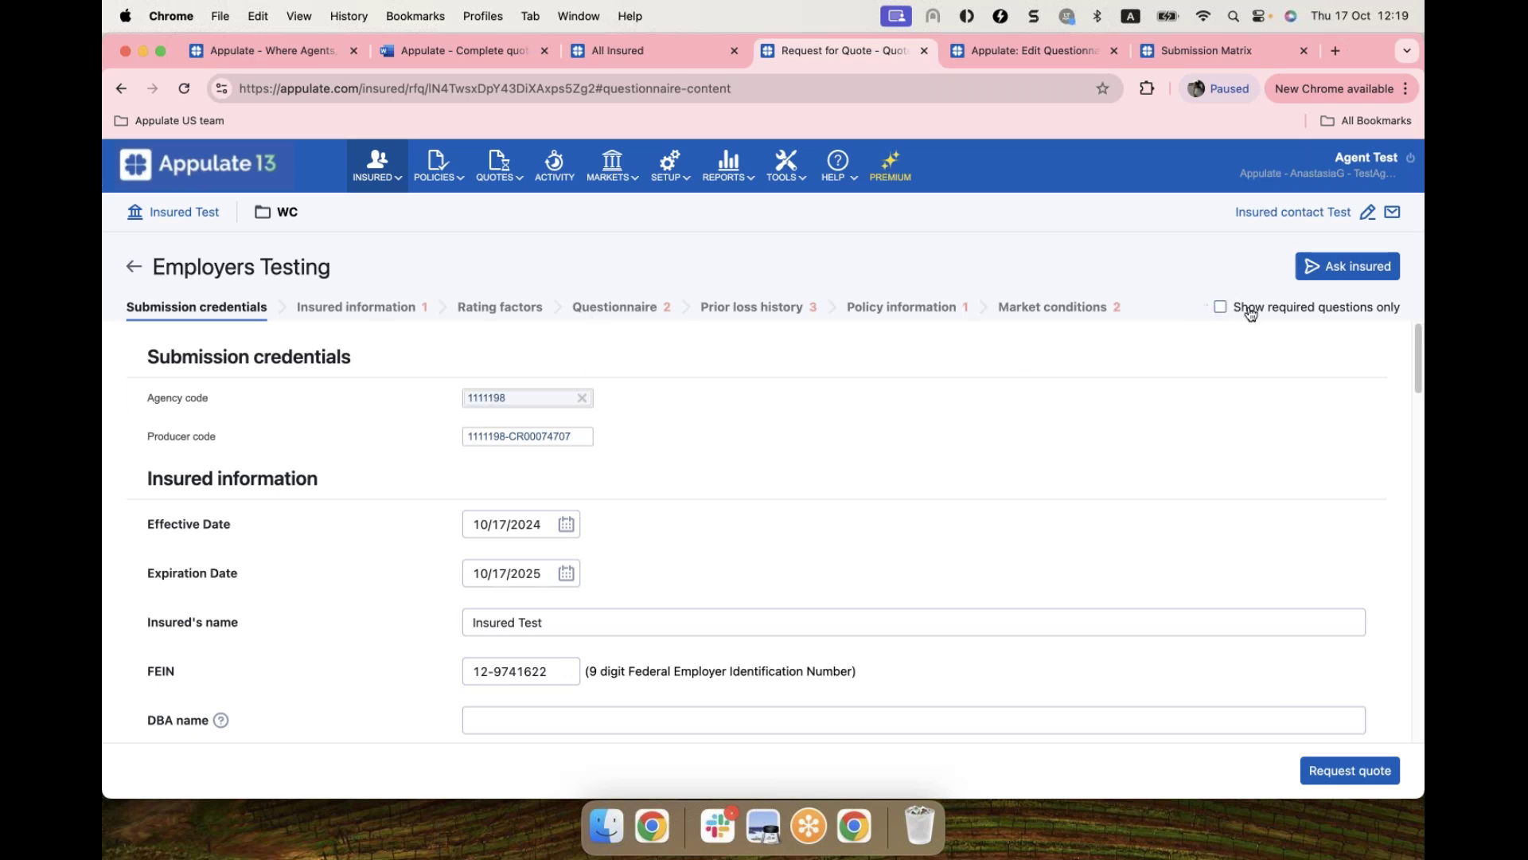
Step: Show required questions only and set the first payroll location's class code to 0035 Florists
left_click(1221, 310)
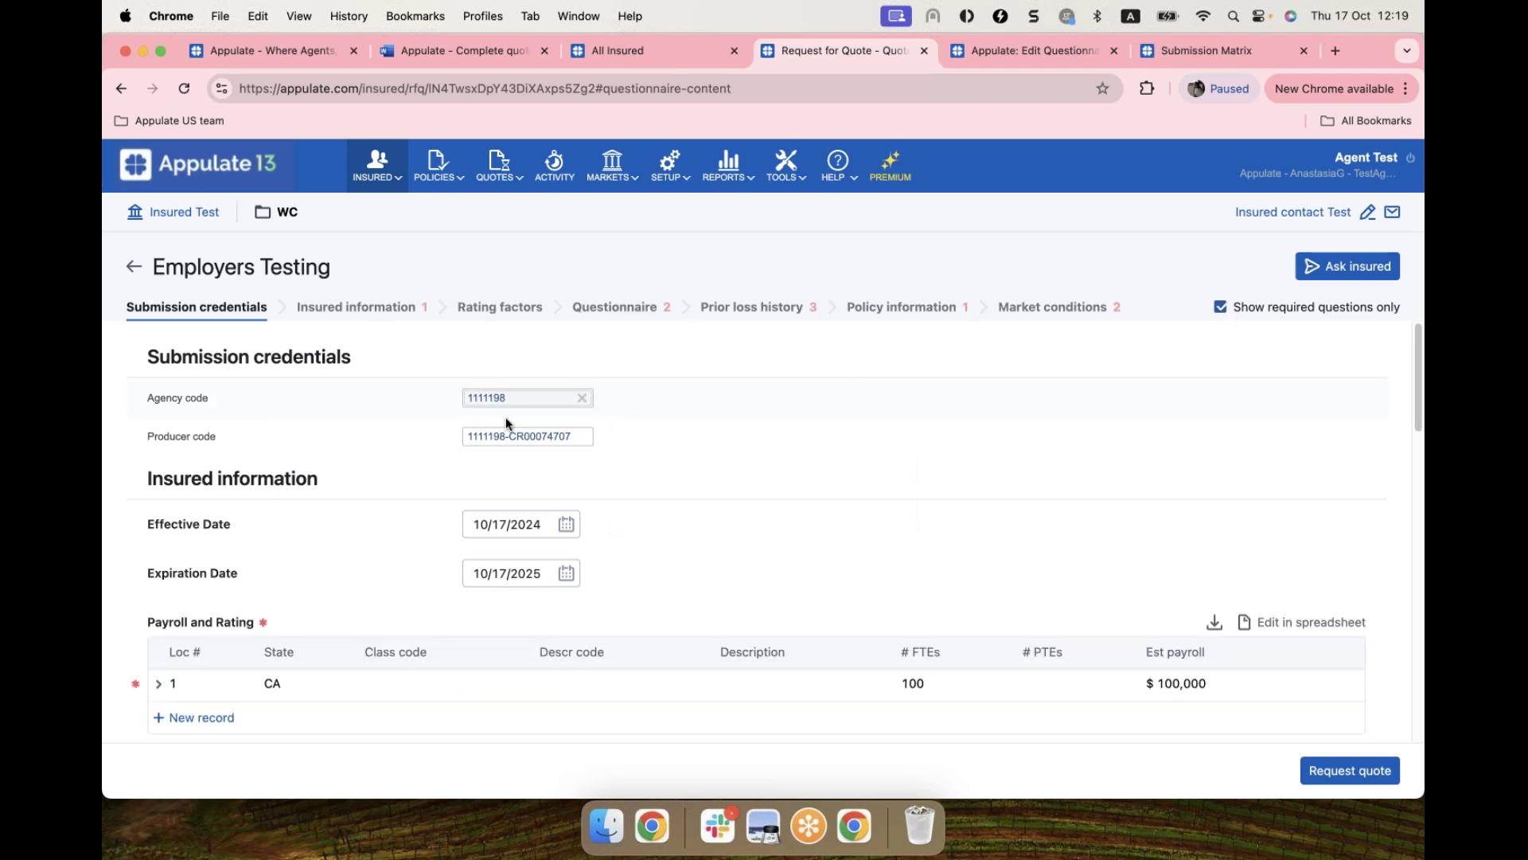
scroll(309, 454, "down", 1)
scroll(311, 455, "down", 5)
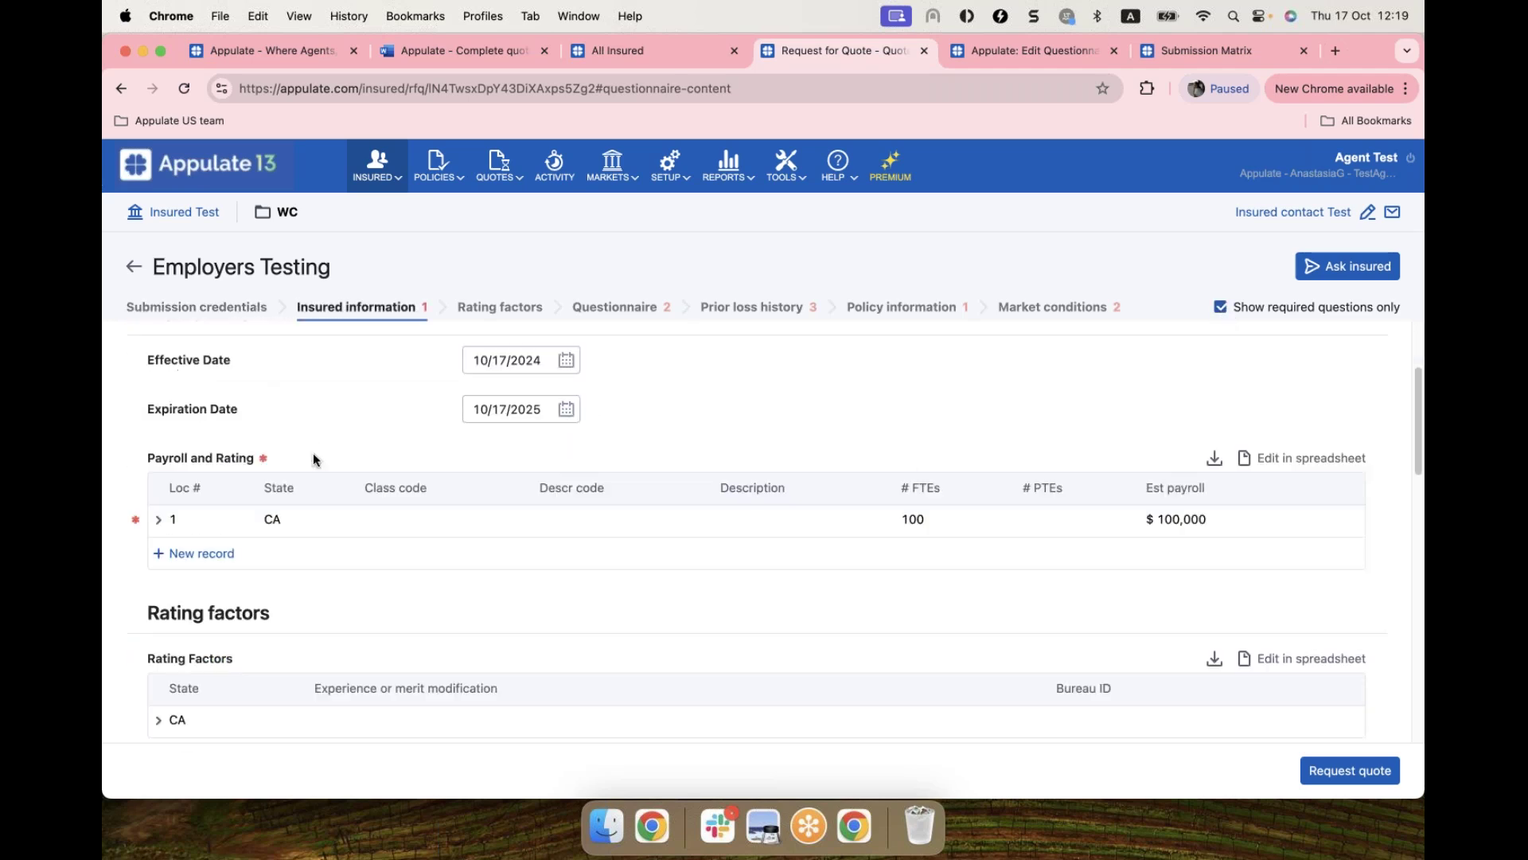
left_click(159, 519)
left_click(546, 563)
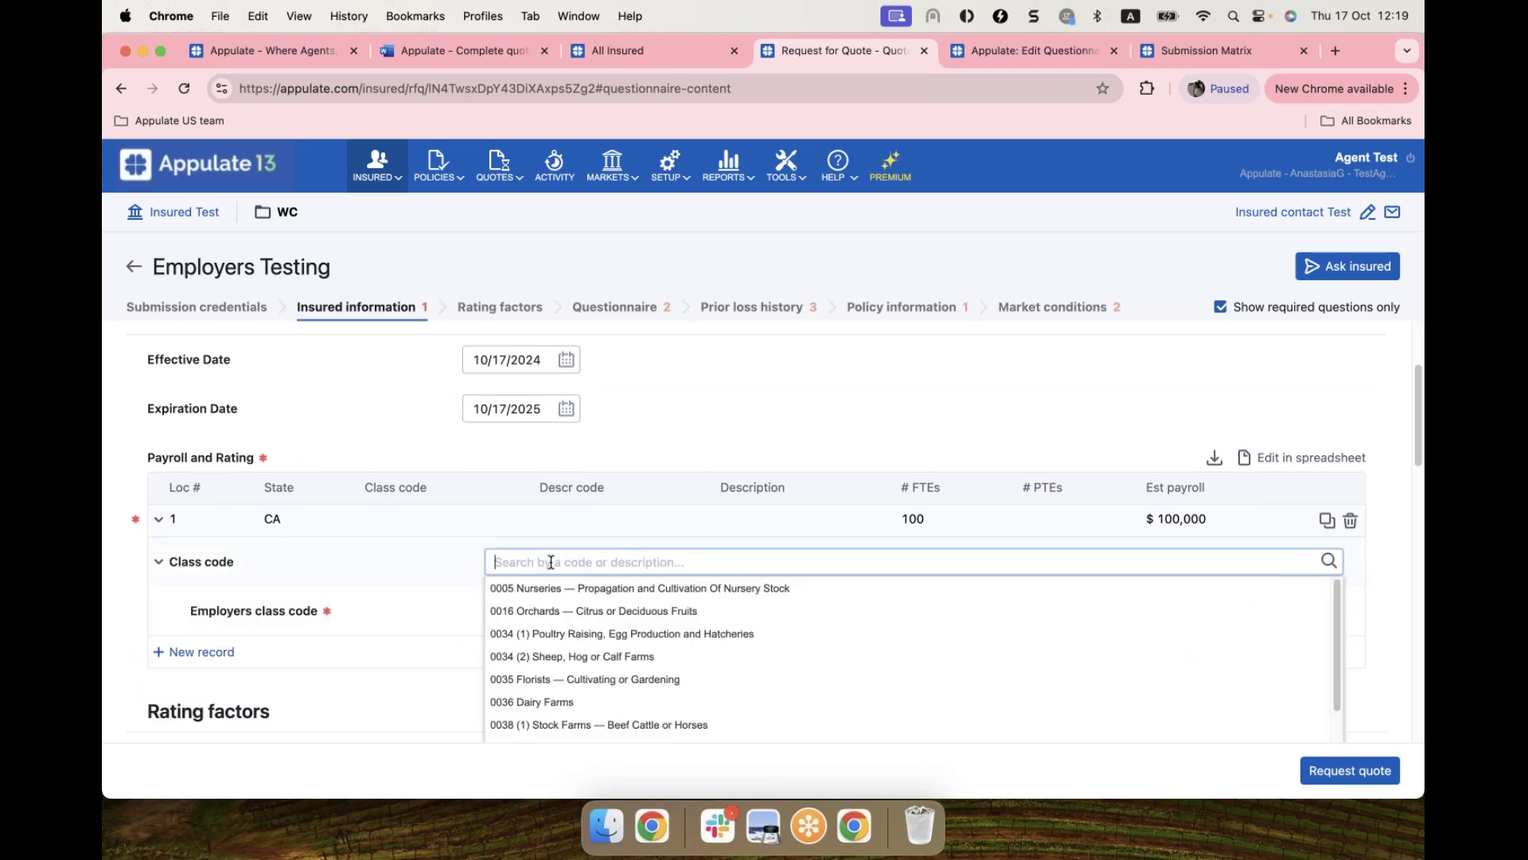
type("0035")
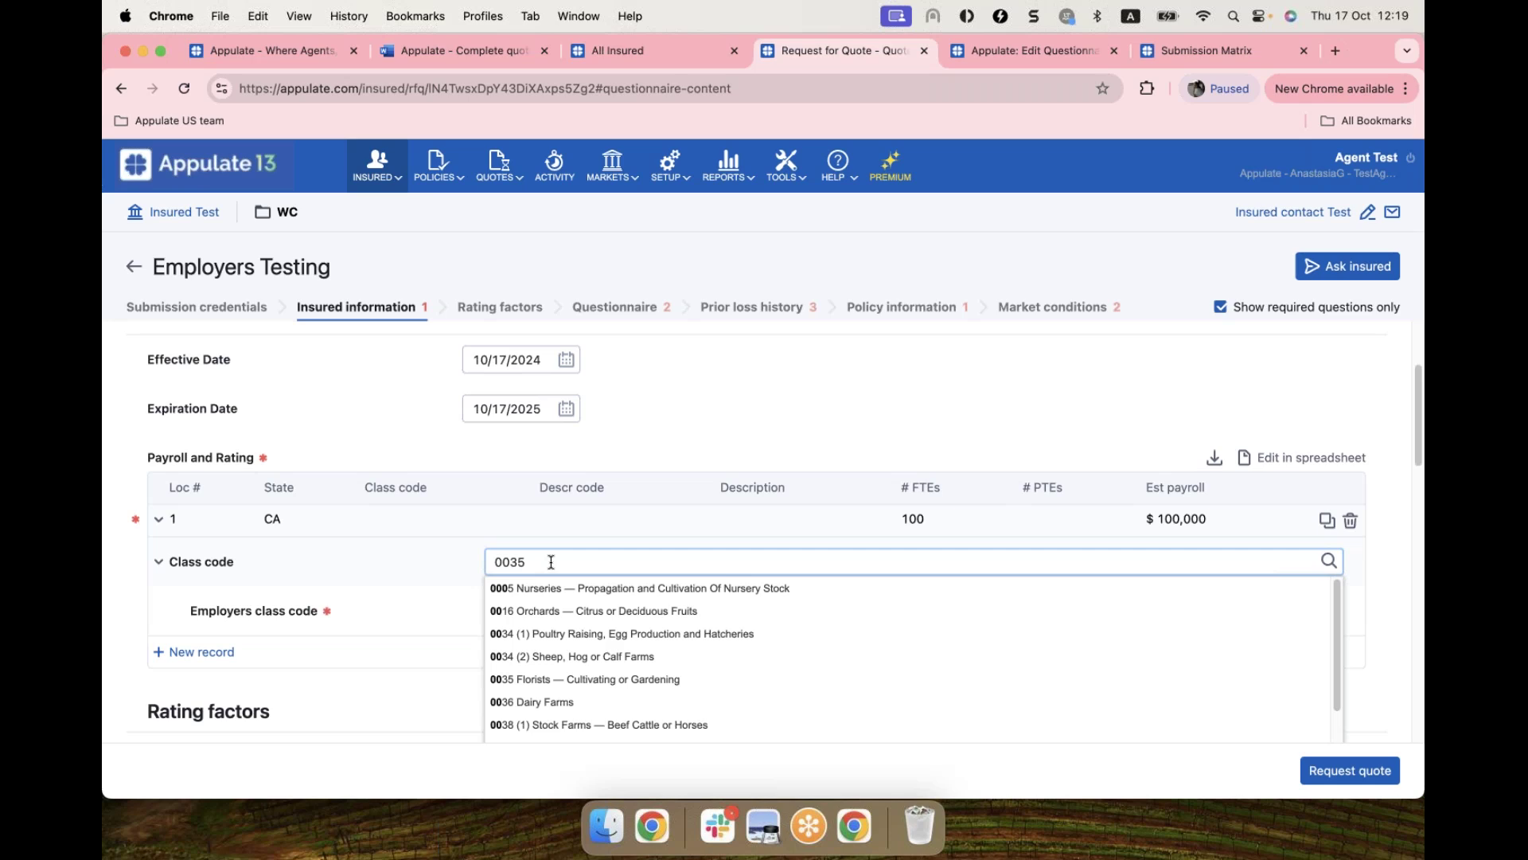
left_click(550, 587)
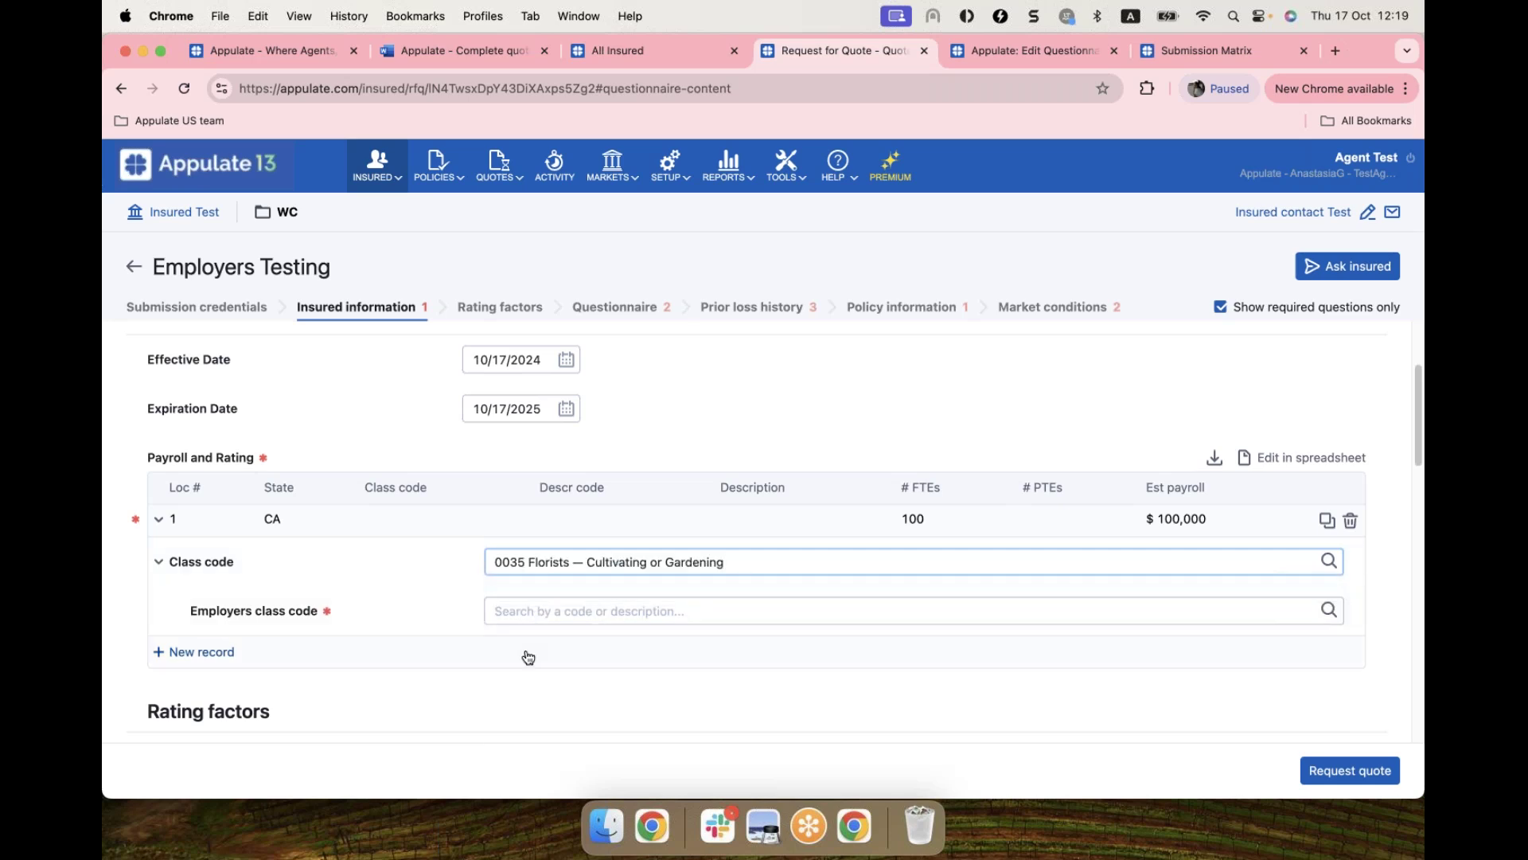
Step: Answer all questionnaire questions No, with 1 year of industry experience and no prior claims
left_click(589, 309)
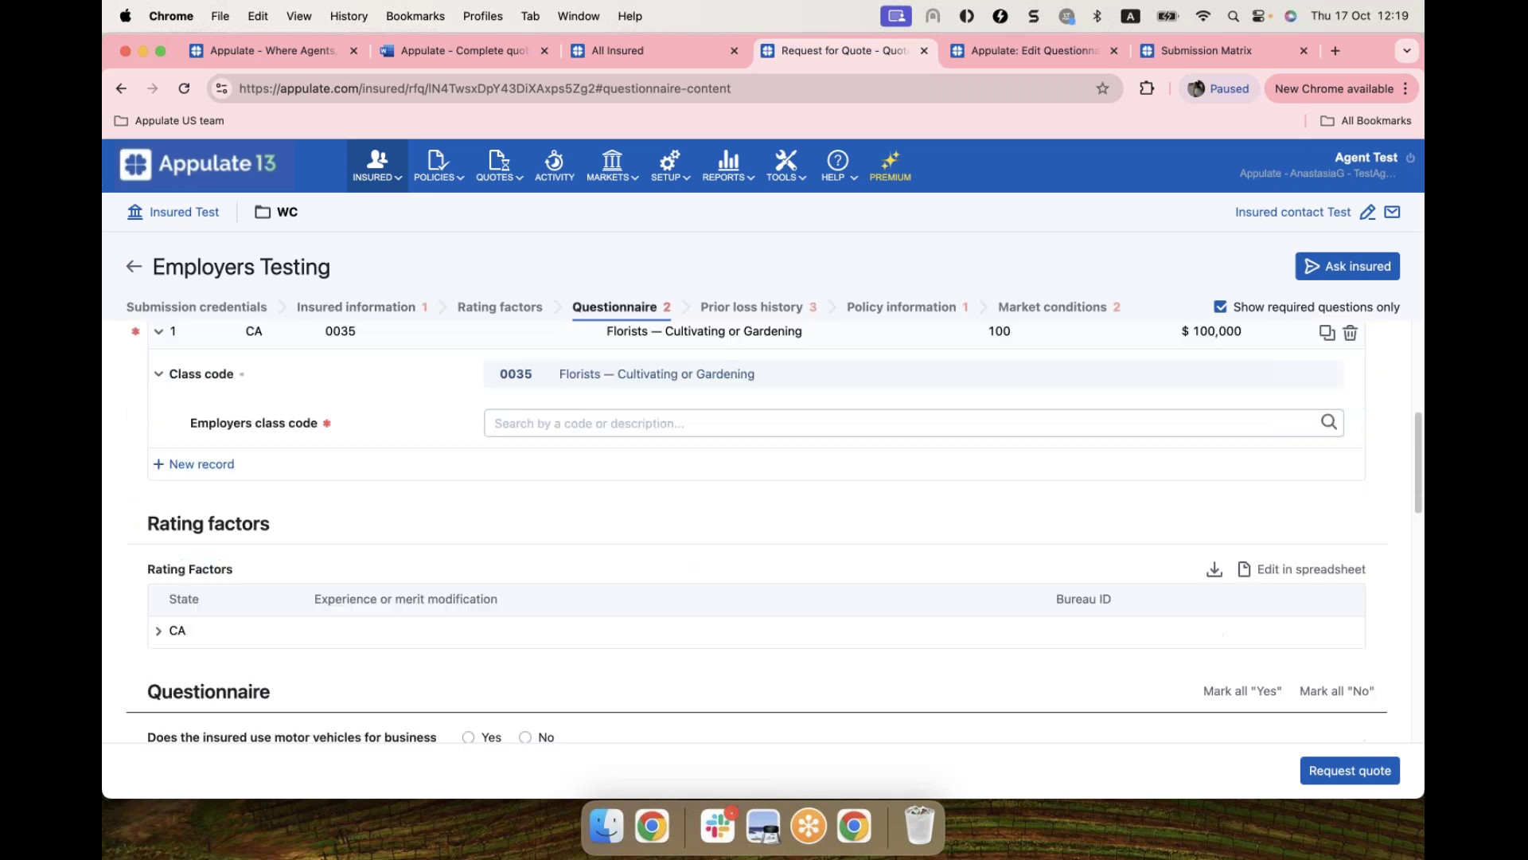
left_click(1330, 345)
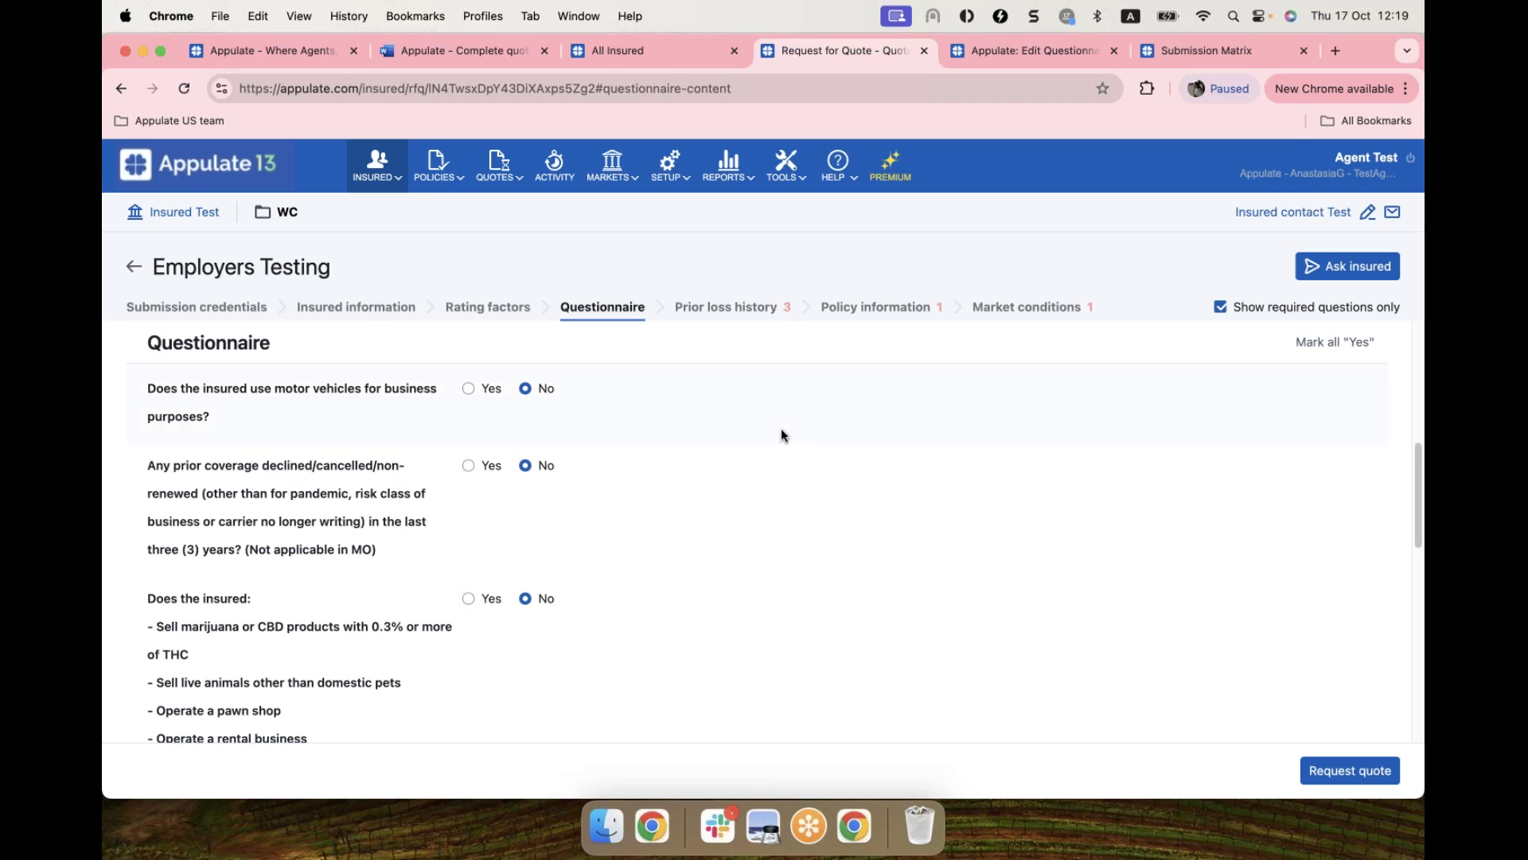
scroll(781, 434, "down", 3)
scroll(781, 436, "down", 3)
left_click(514, 641)
type("1")
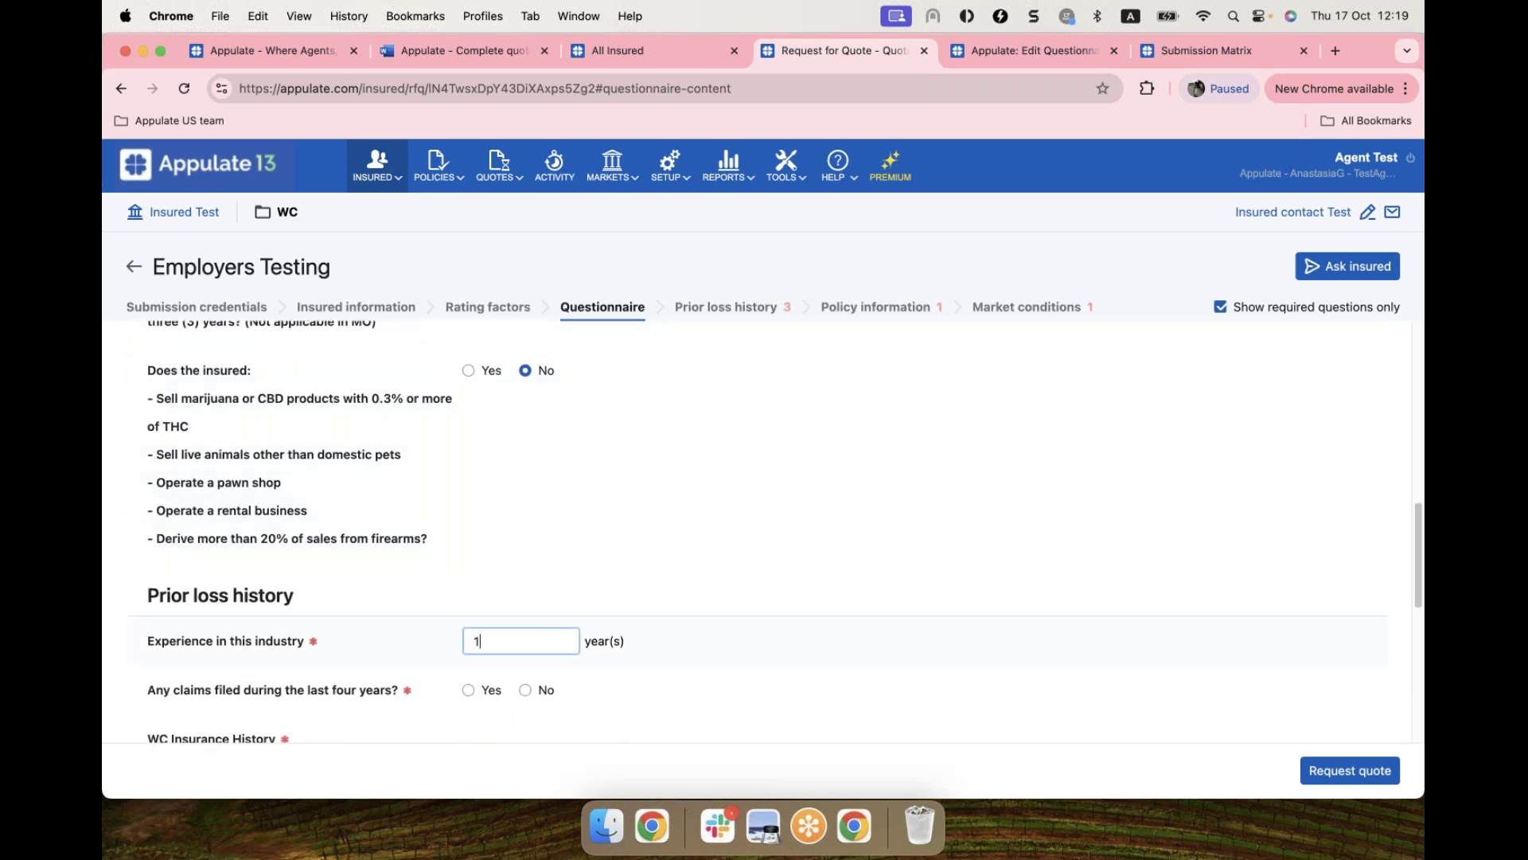
left_click(527, 689)
Step: Set employer's liability limits to 1M/1M/1M and submit the quote request
scroll(979, 592, "down", 4)
left_click(895, 308)
left_click(557, 403)
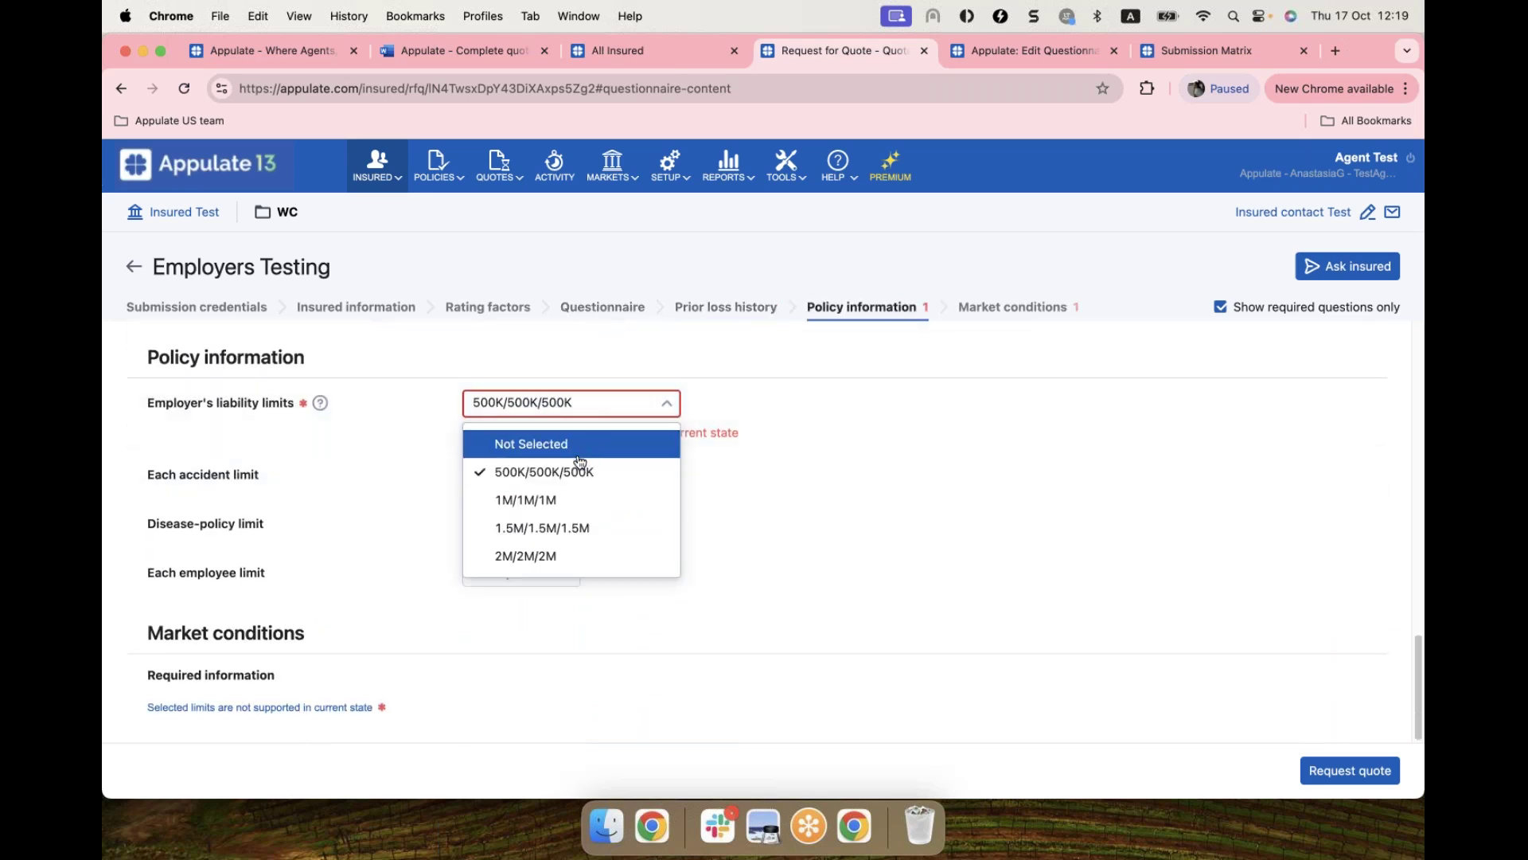
left_click(559, 501)
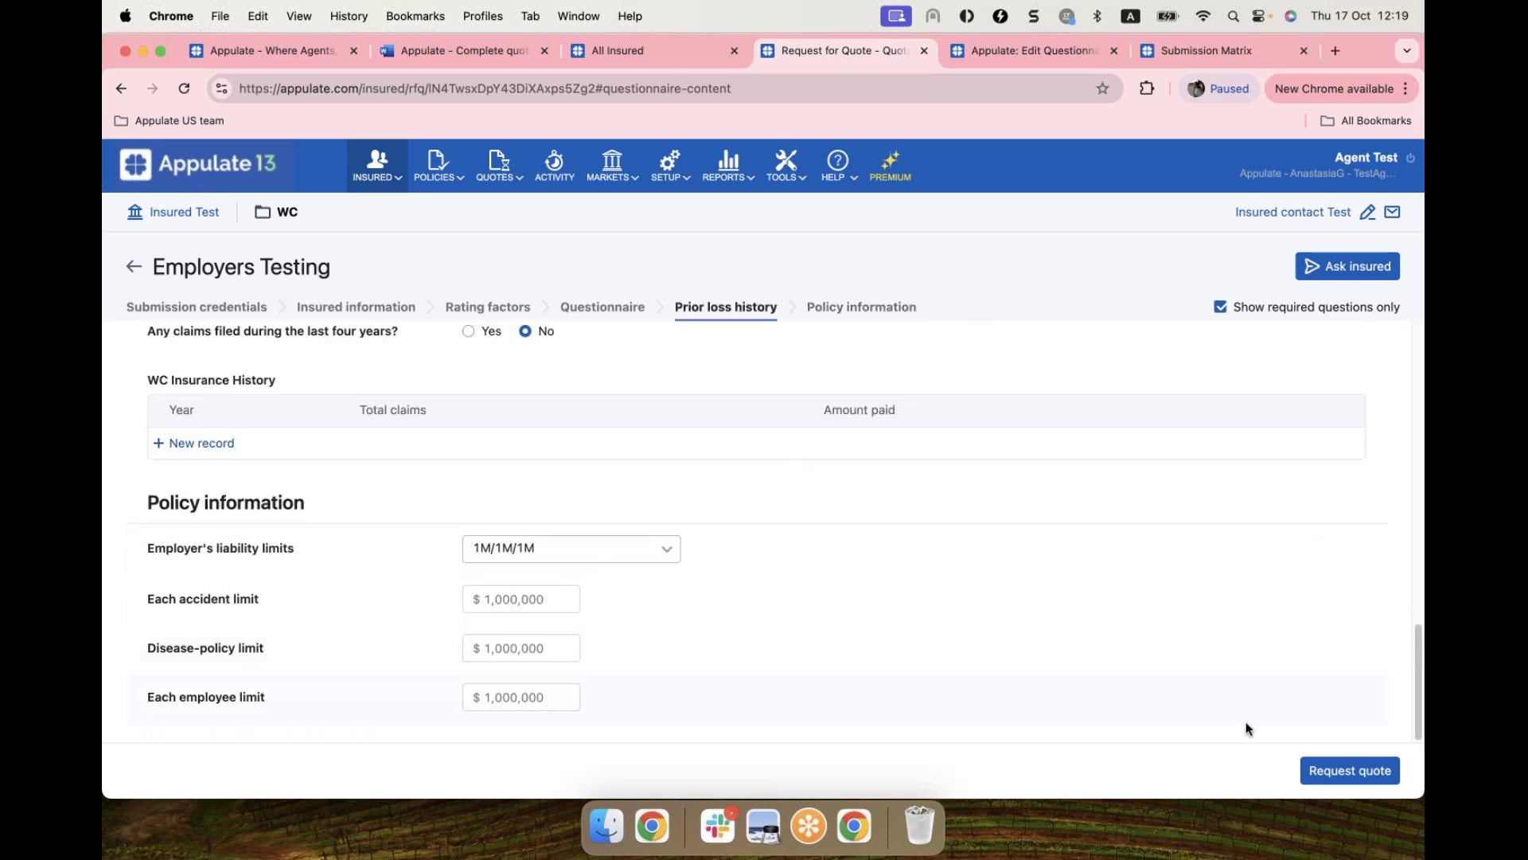
left_click(1347, 772)
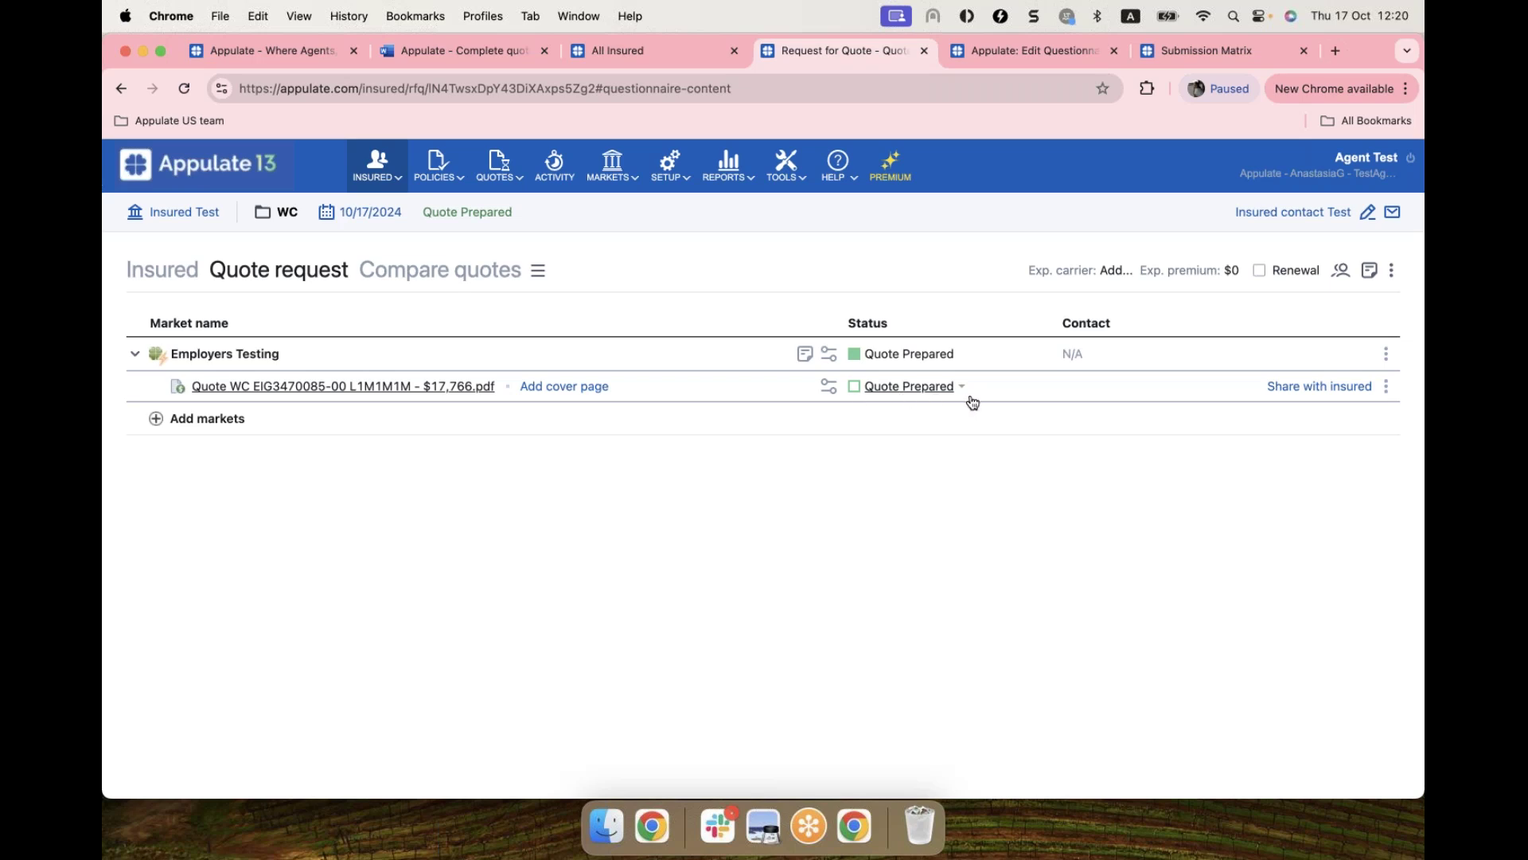
Step: Download the $17,766 Employers Testing quote PDF and open it from Chrome's downloads
left_click(306, 394)
key("Return")
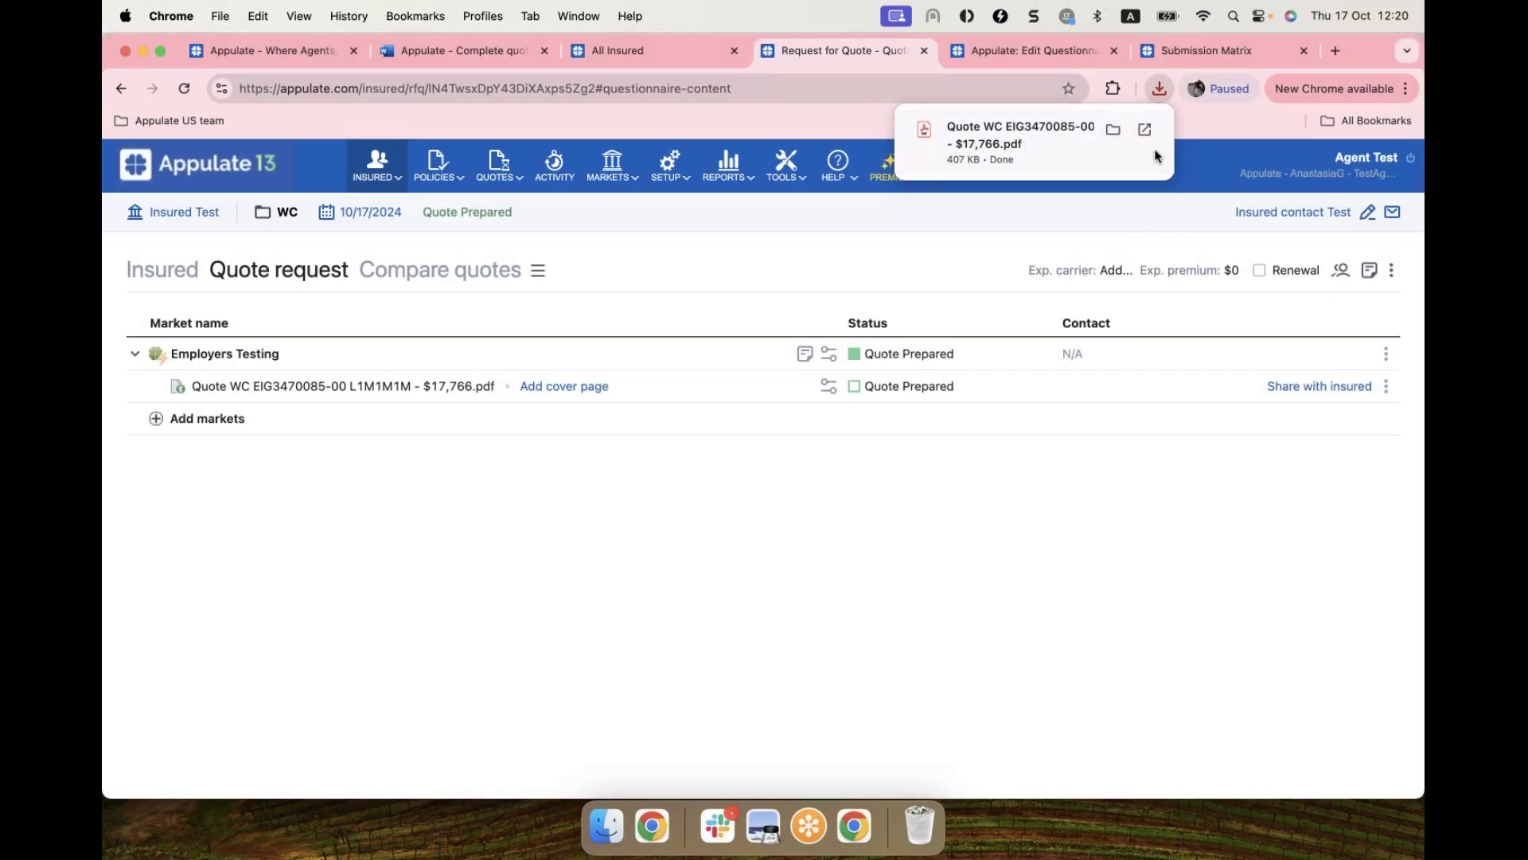
left_click(974, 139)
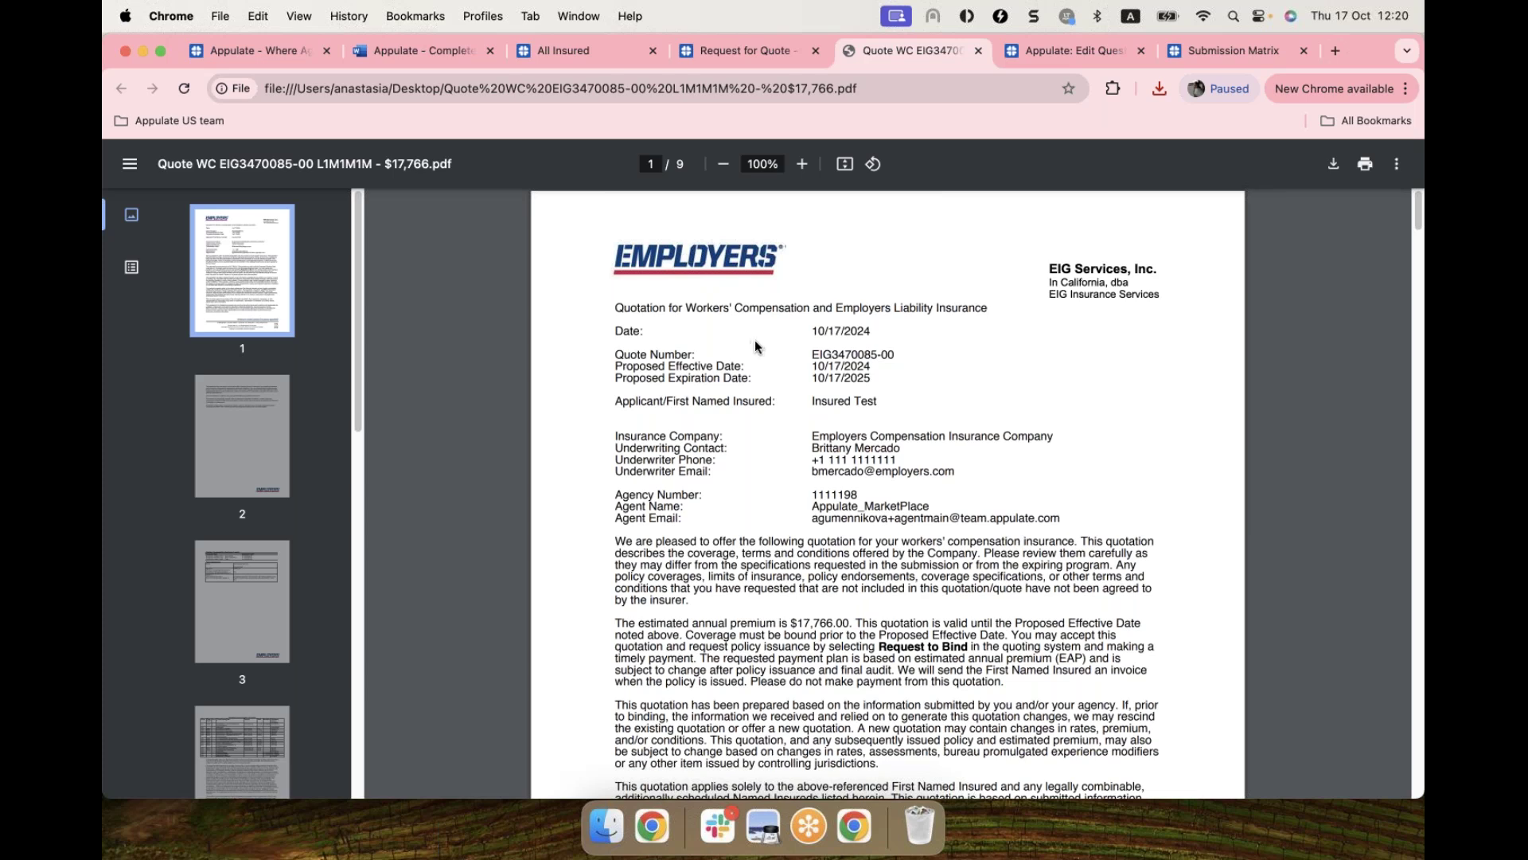
Step: Scroll through the quote PDF, then return to the Request for Quote tab
scroll(753, 340, "down", 1)
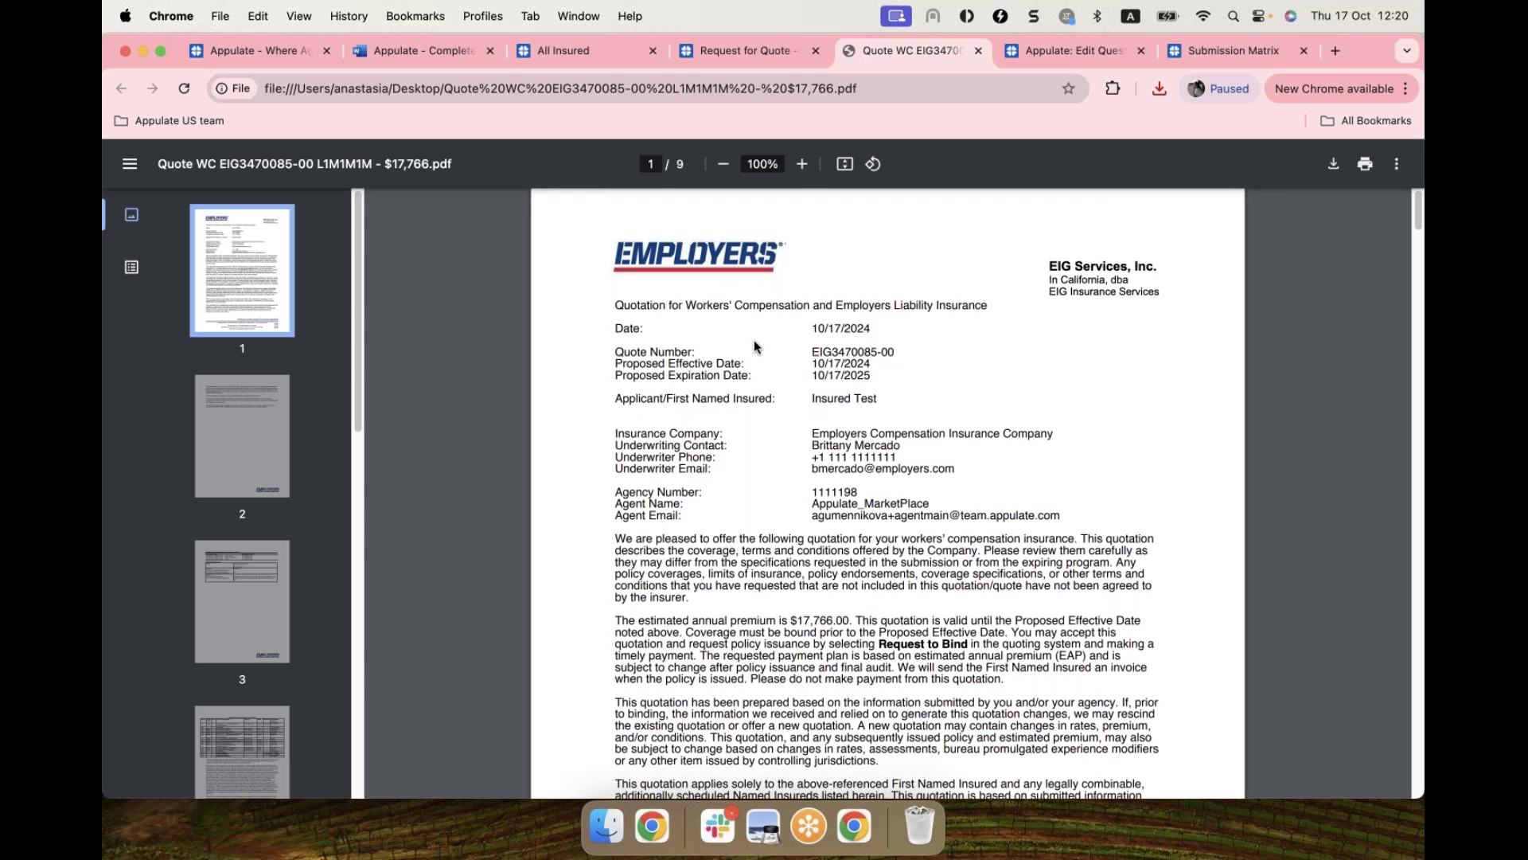
scroll(753, 340, "down", 1)
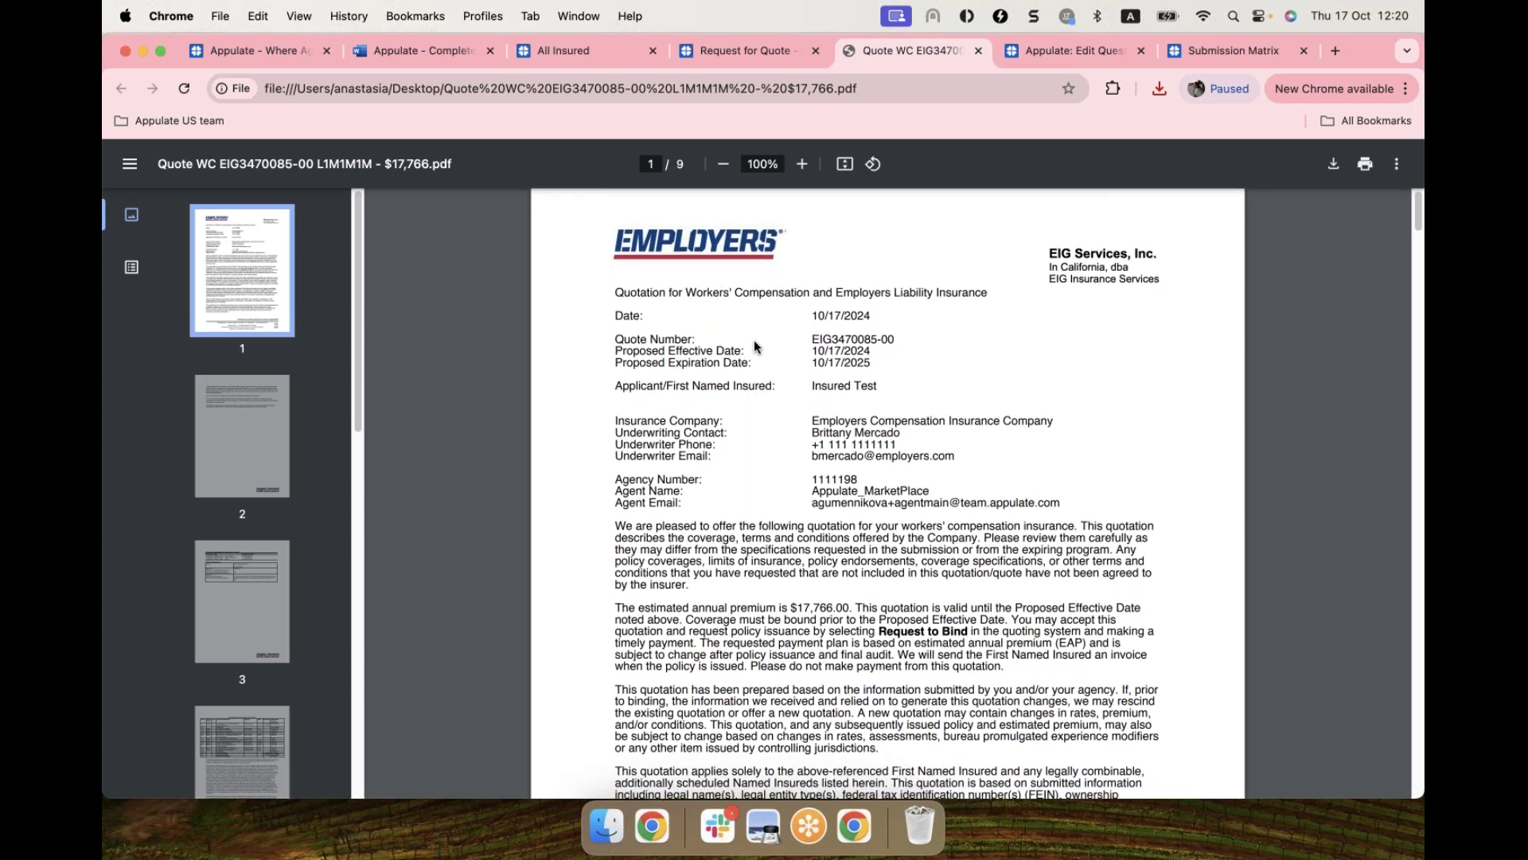
scroll(753, 341, "down", 3)
scroll(753, 341, "up", 5)
left_click(740, 53)
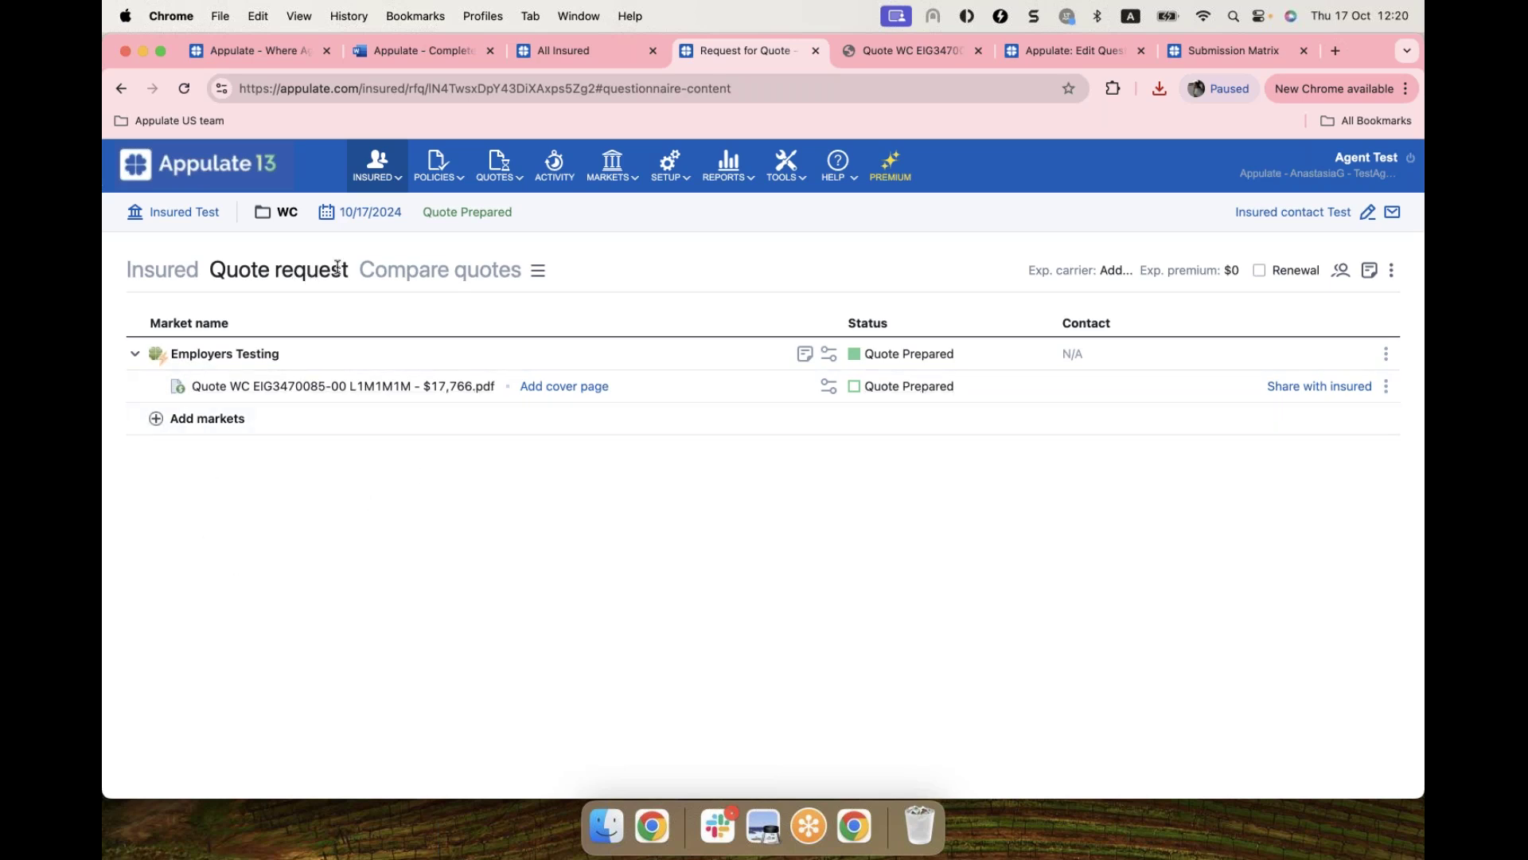
Step: Select all quotes in Compare quotes, share them with the insured, and preview the Insured Portal
left_click(432, 277)
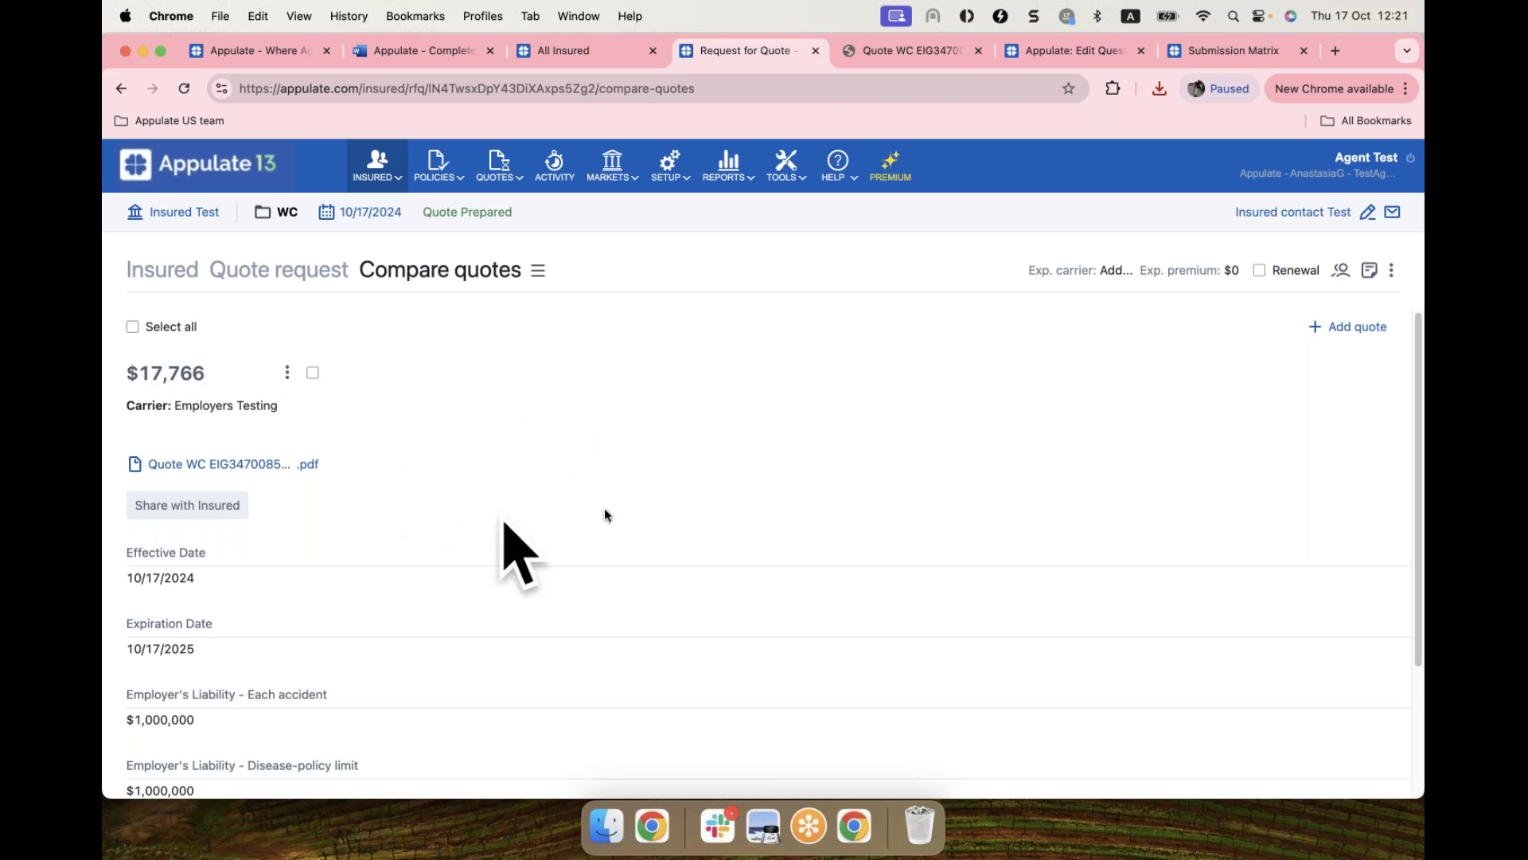
left_click(181, 333)
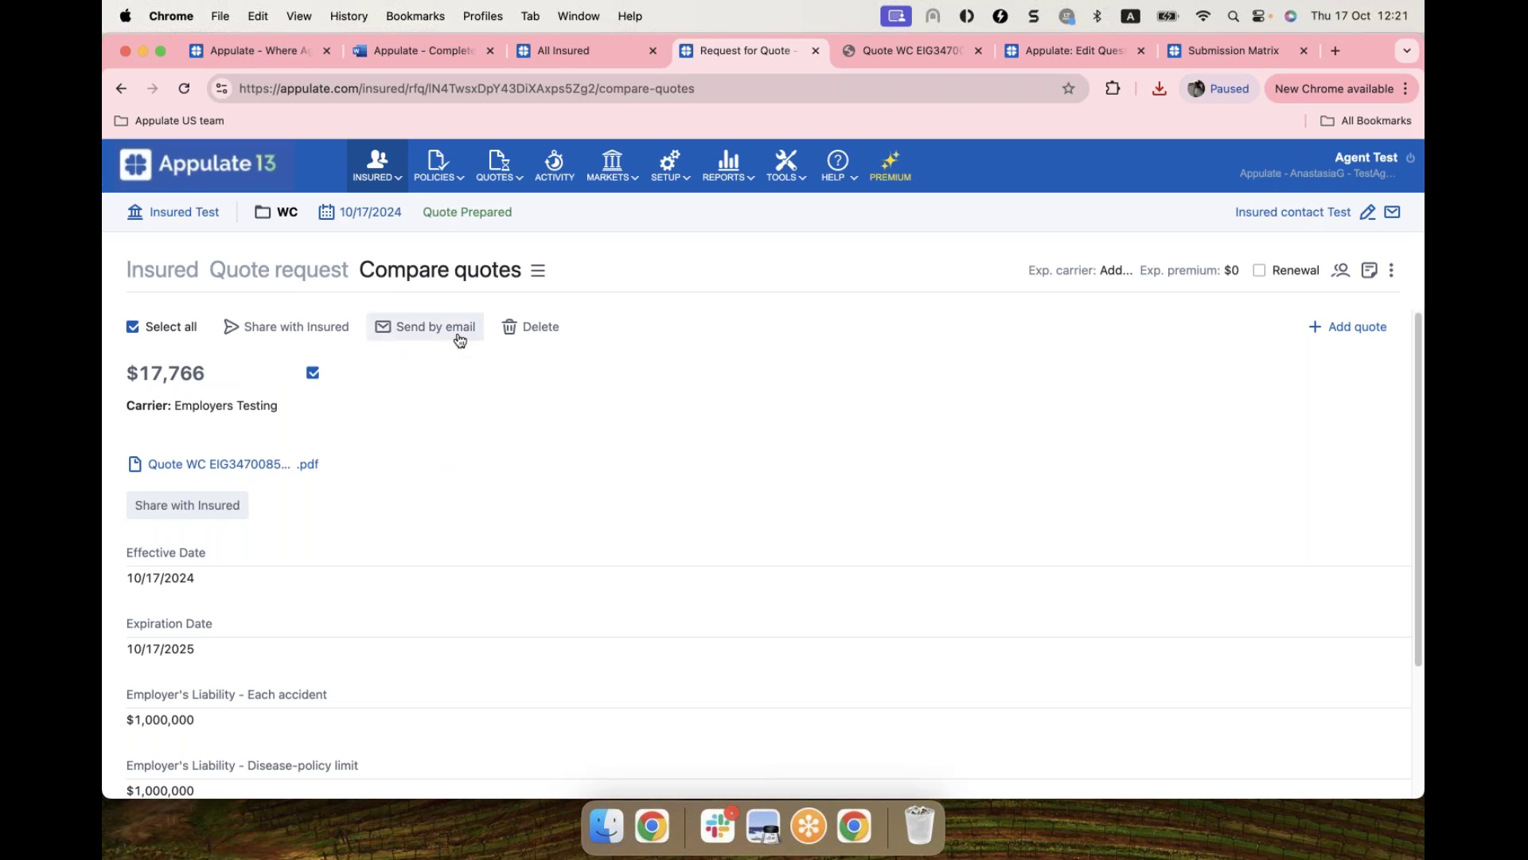
left_click(301, 335)
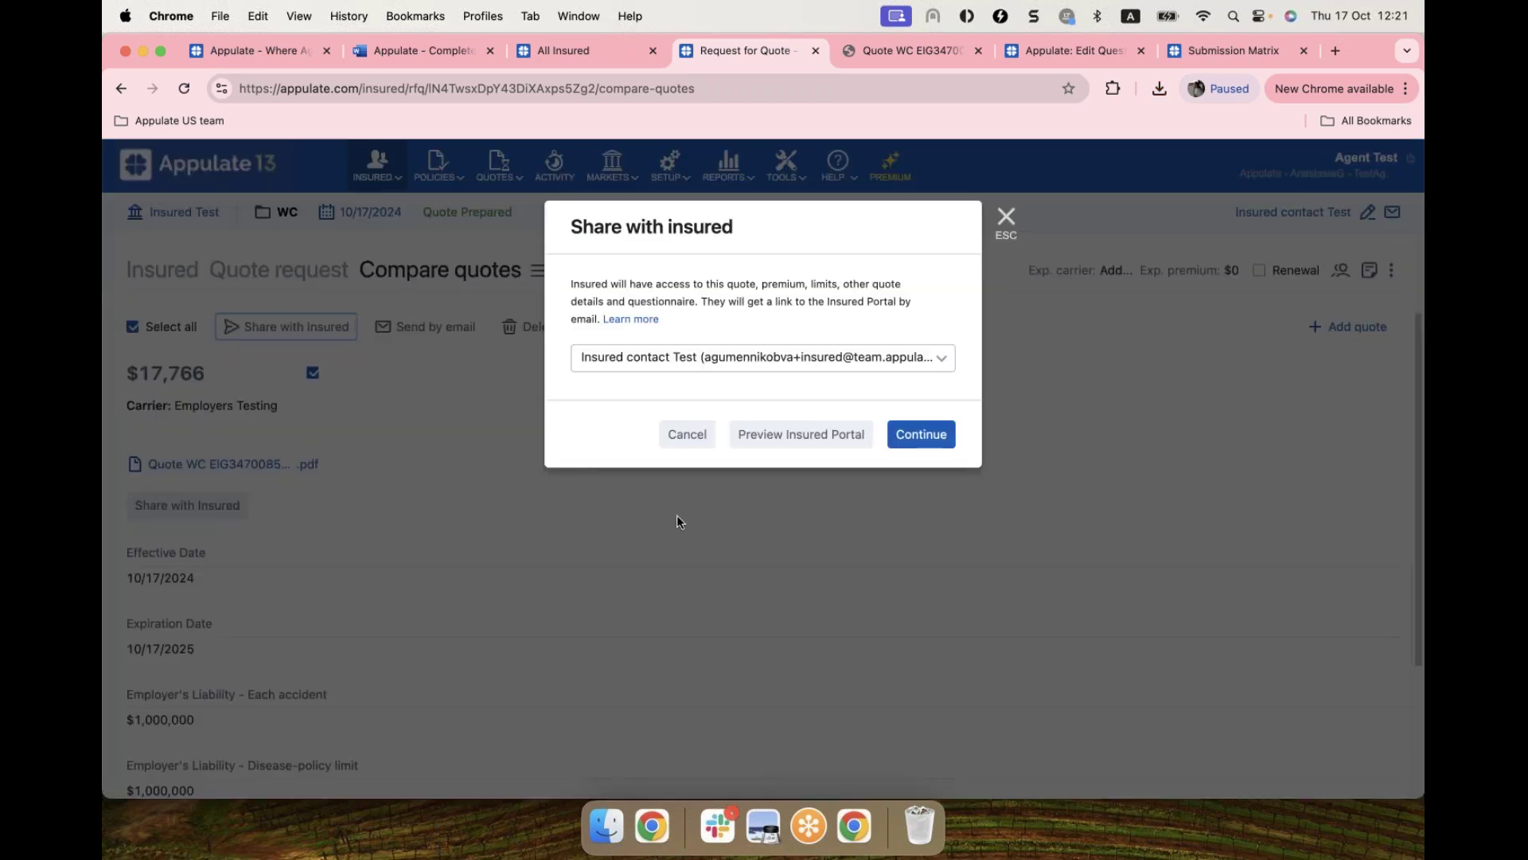
left_click(776, 440)
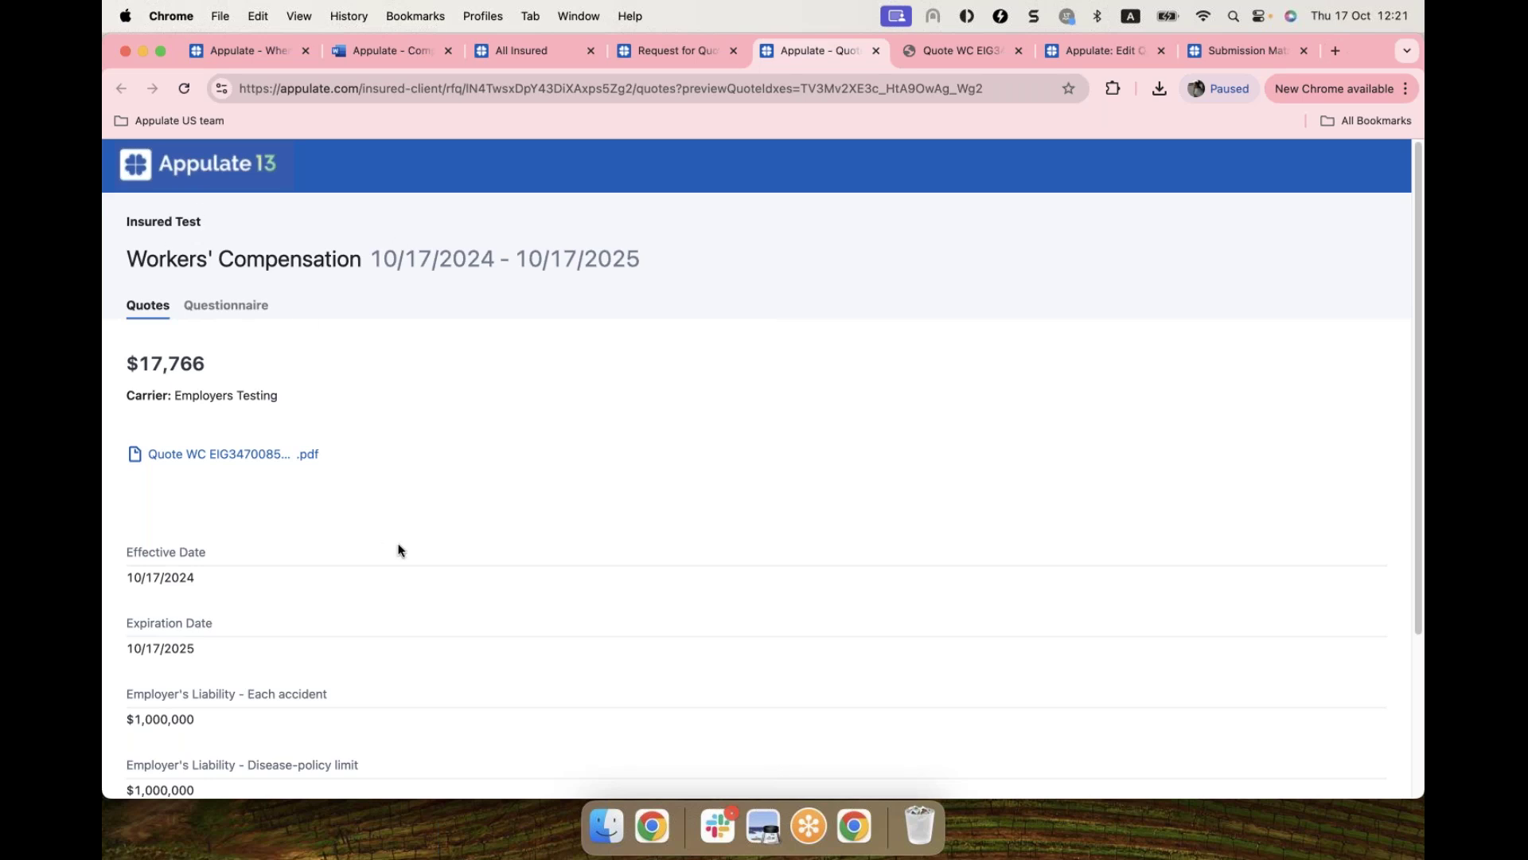
Step: Review the insured portal quote preview, then go back to the Request for Quote tab
scroll(400, 549, "down", 2)
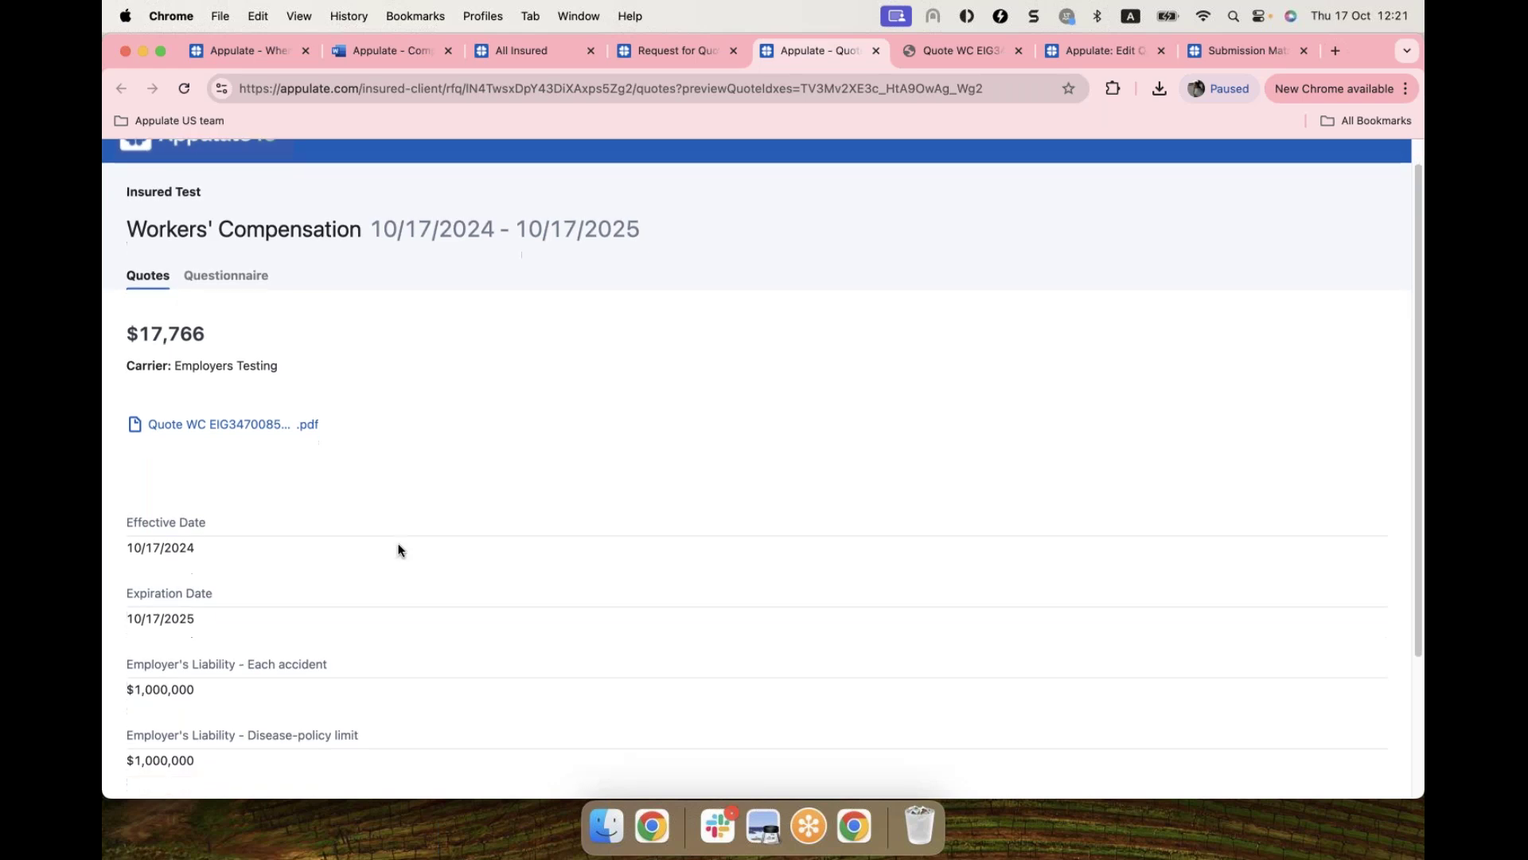
scroll(400, 549, "down", 2)
scroll(351, 590, "up", 3)
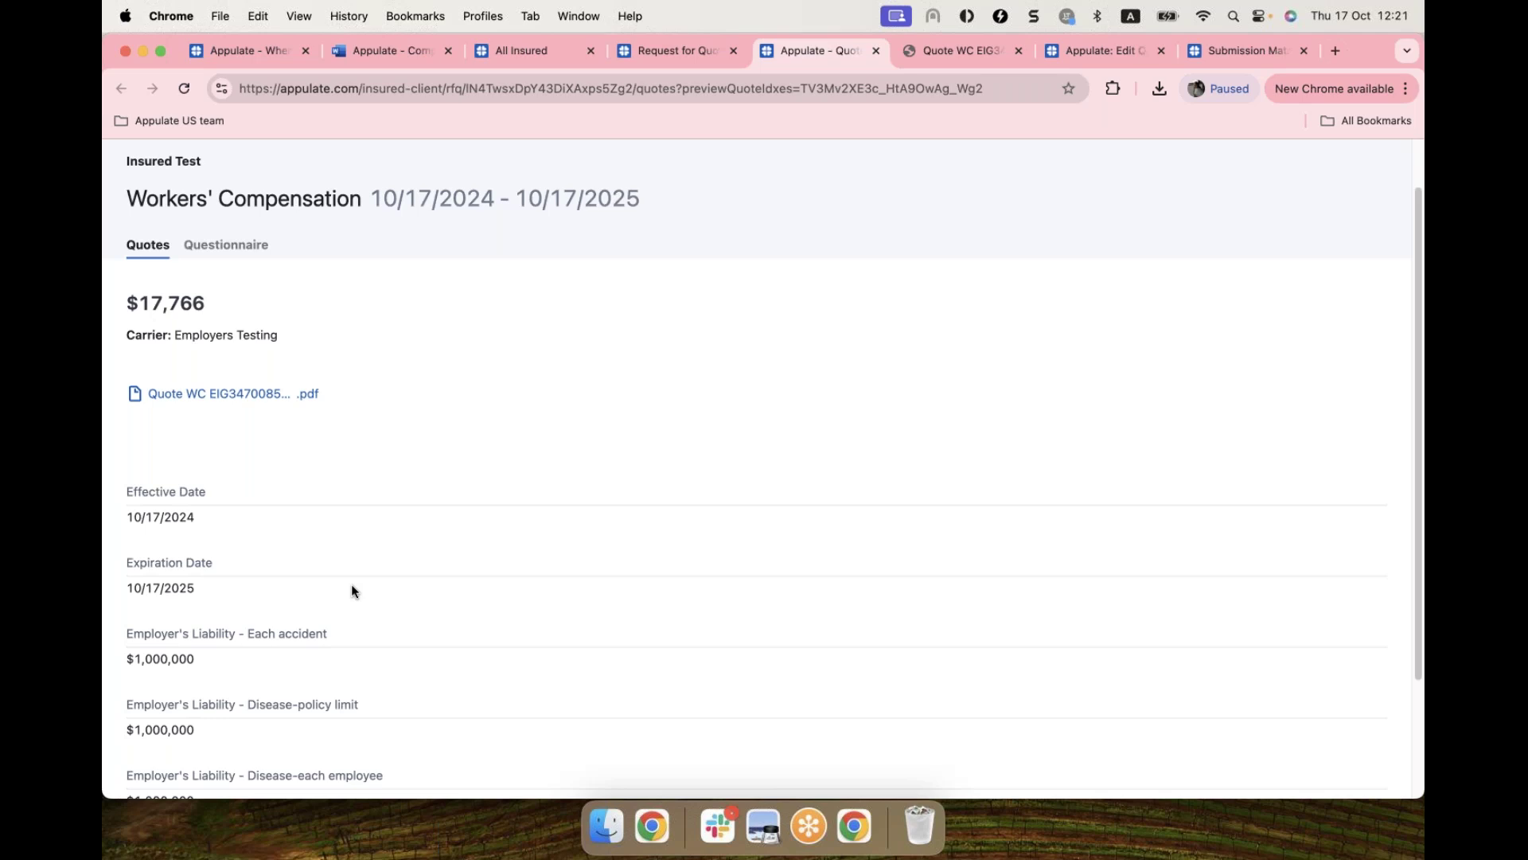
scroll(351, 590, "up", 1)
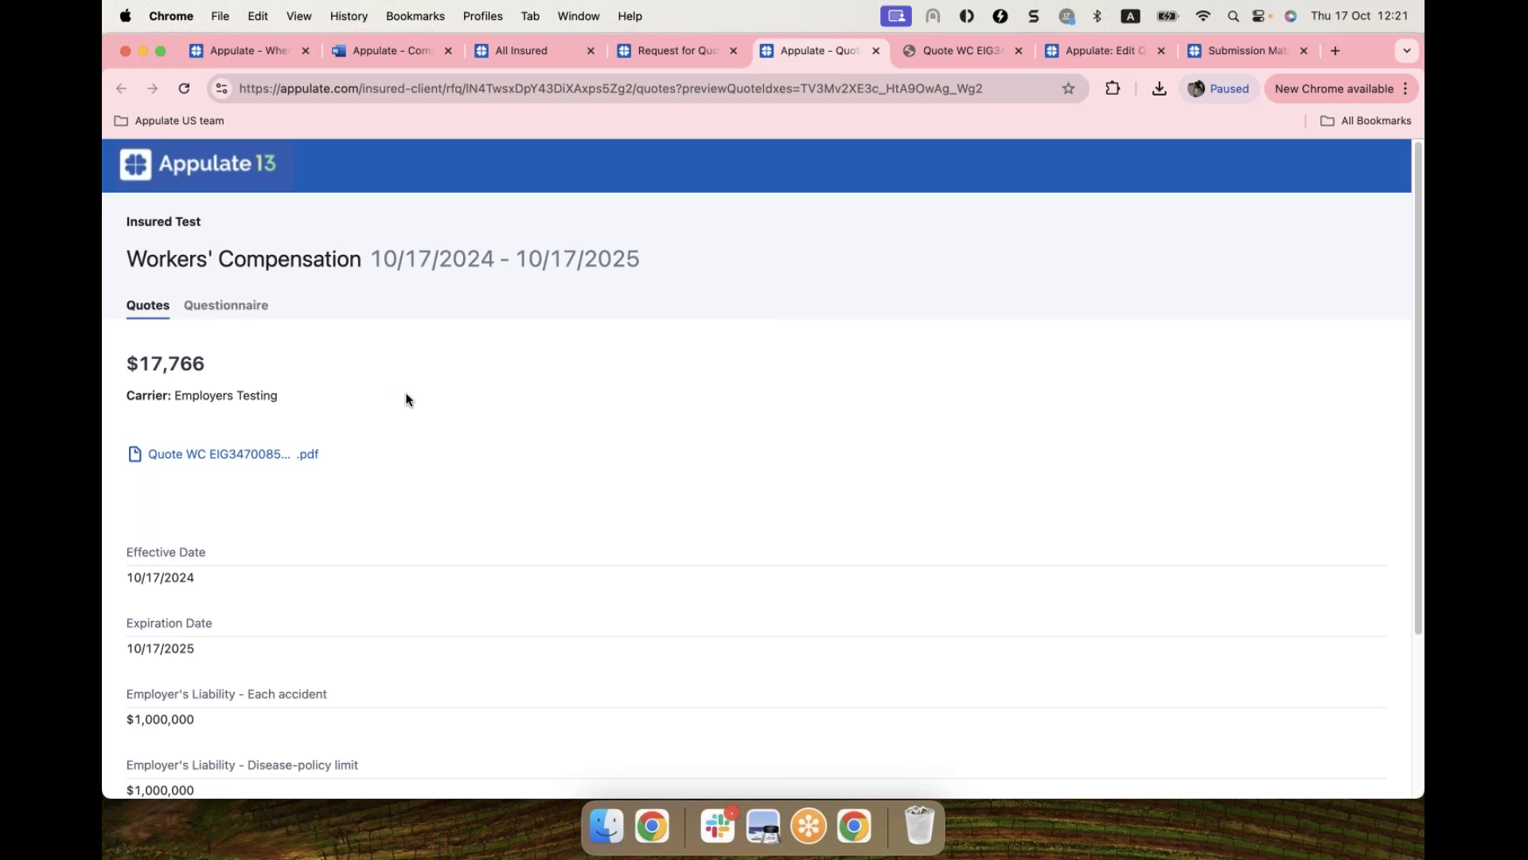
left_click(666, 56)
Step: Close the Share with Insured dialog and choose Bind from the Employers Testing quote's menu
key("Escape")
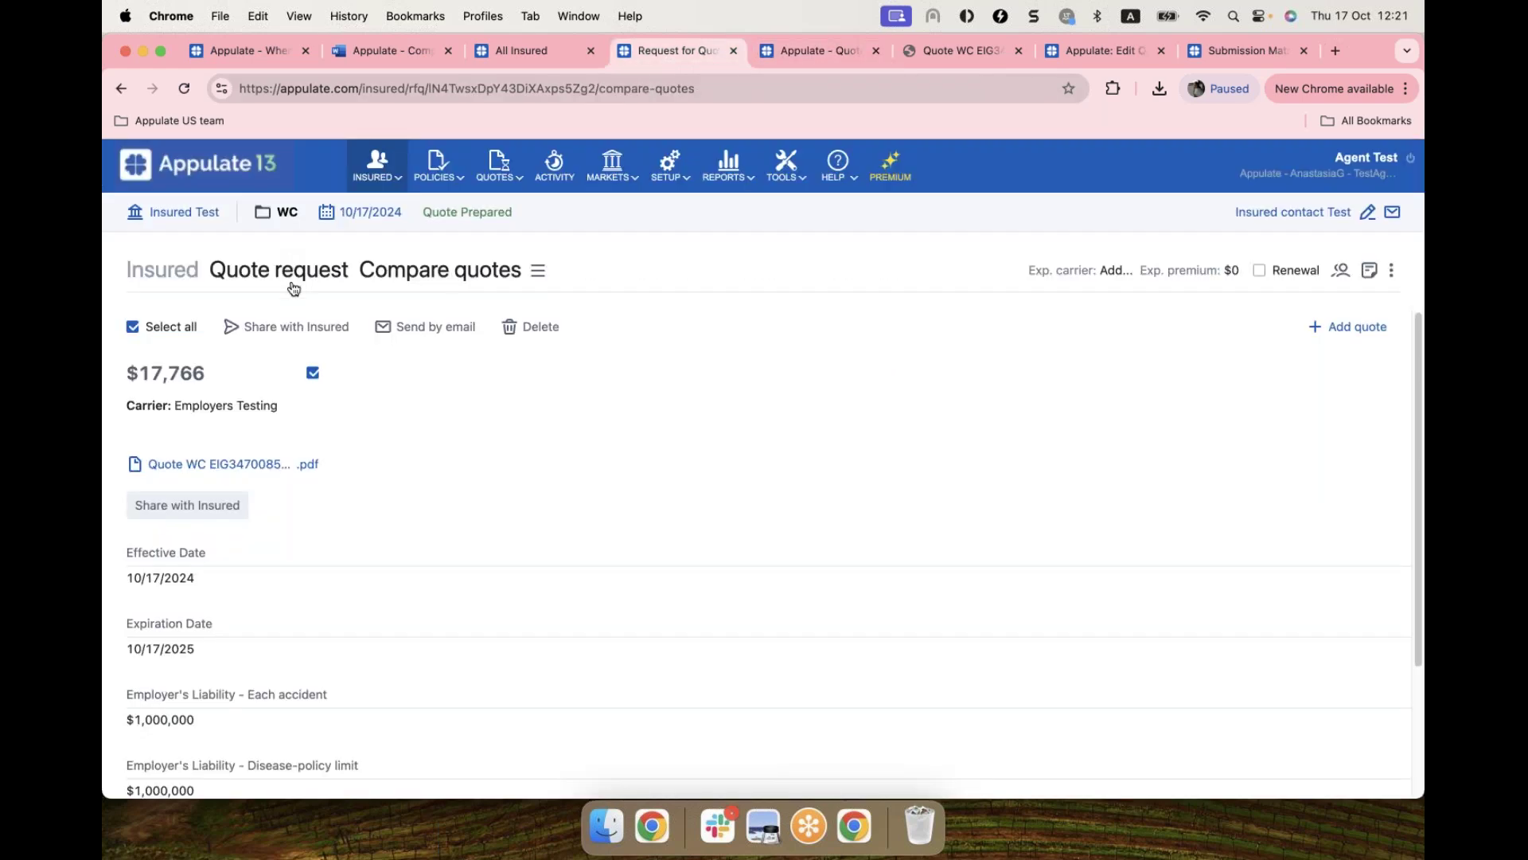
left_click(298, 271)
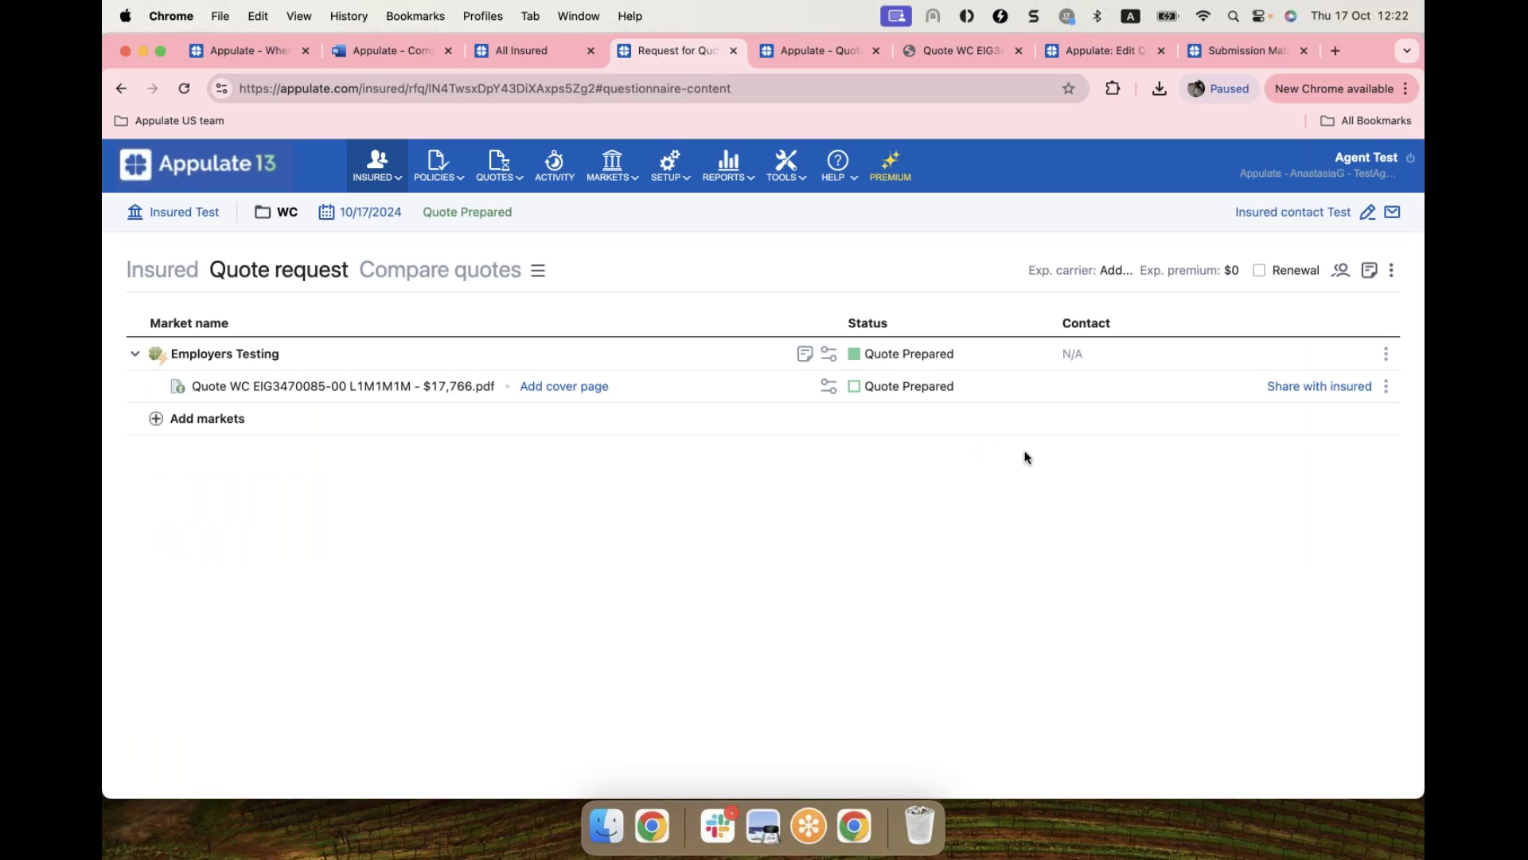
left_click(1387, 387)
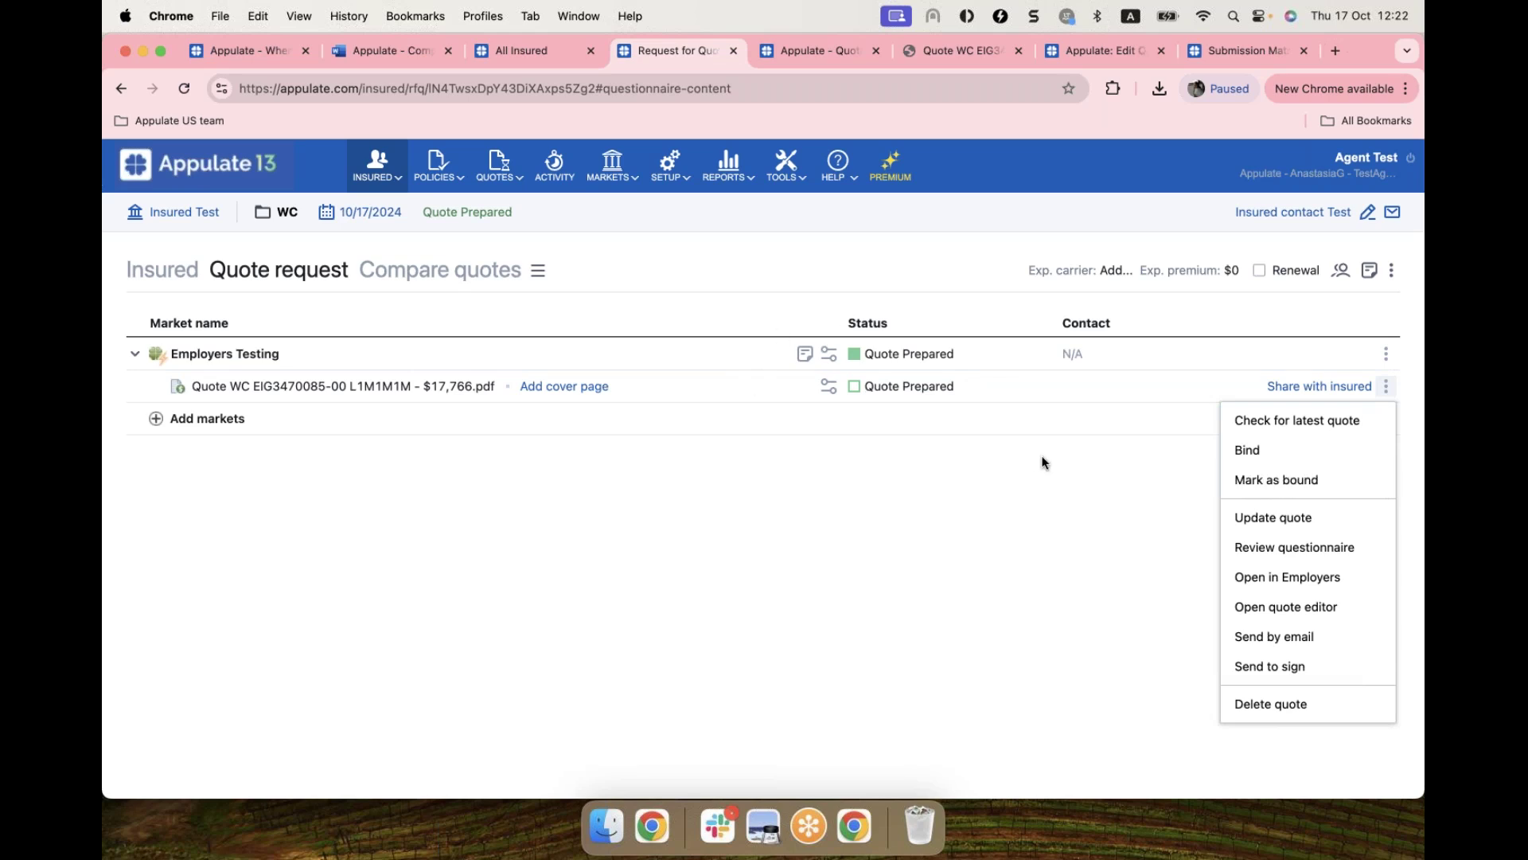
left_click(1274, 463)
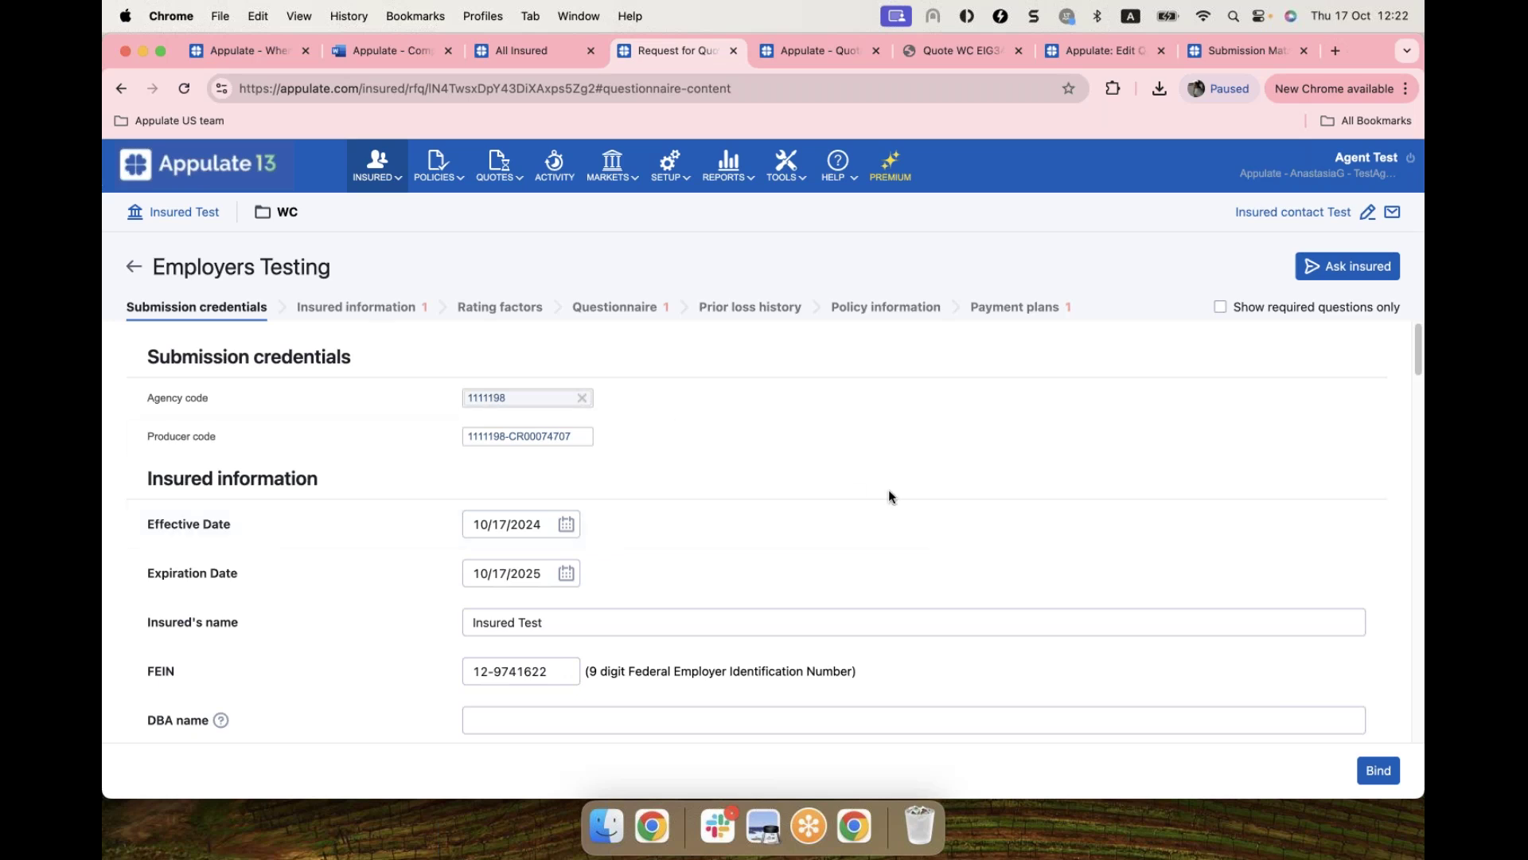
Step: Set the entity type to Association and answer every questionnaire question Yes
left_click(387, 309)
left_click(498, 624)
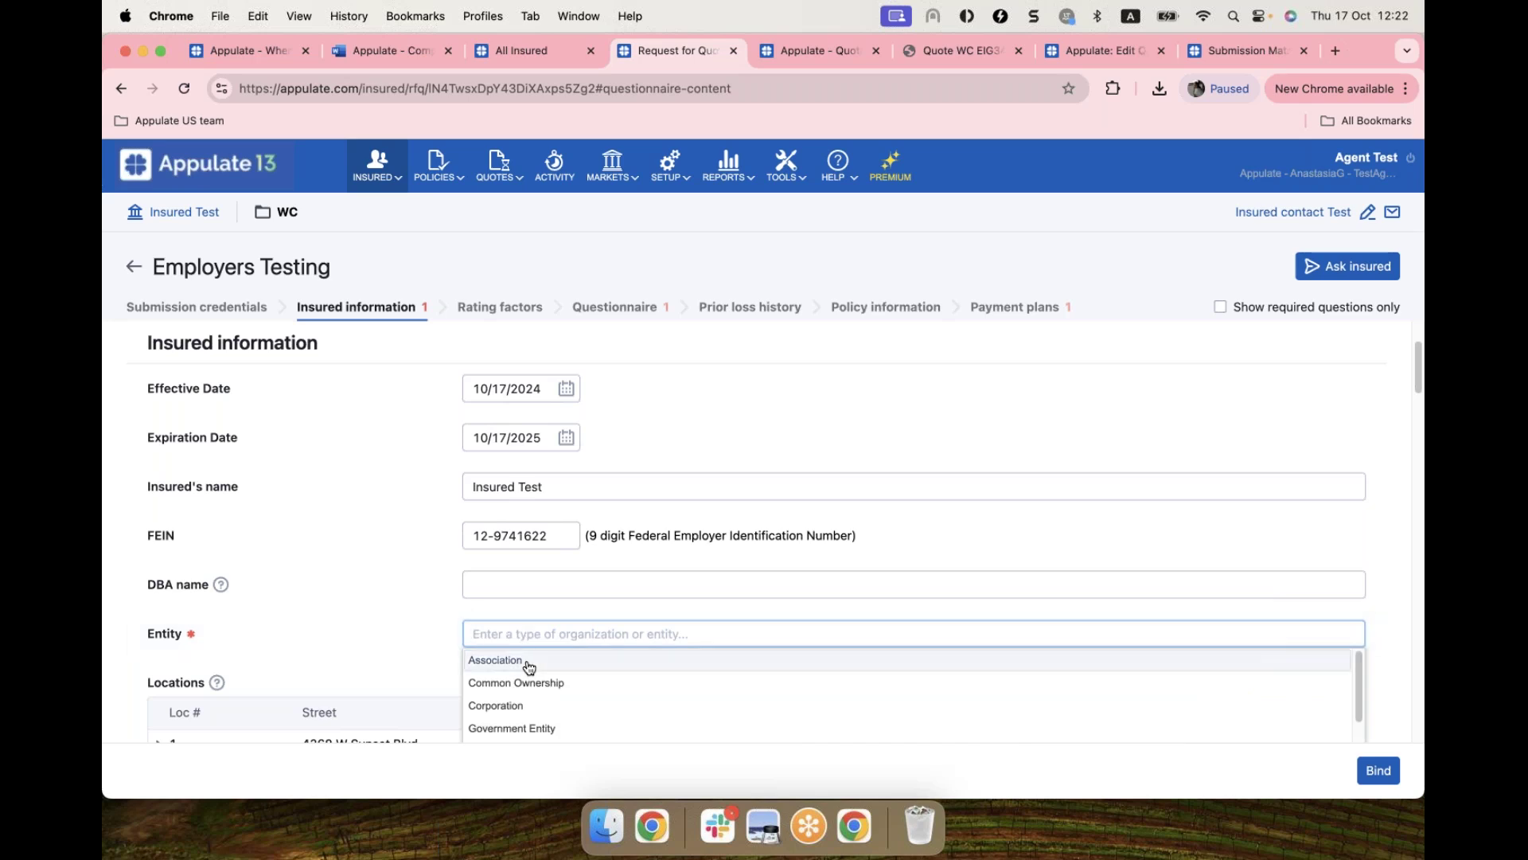
left_click(529, 663)
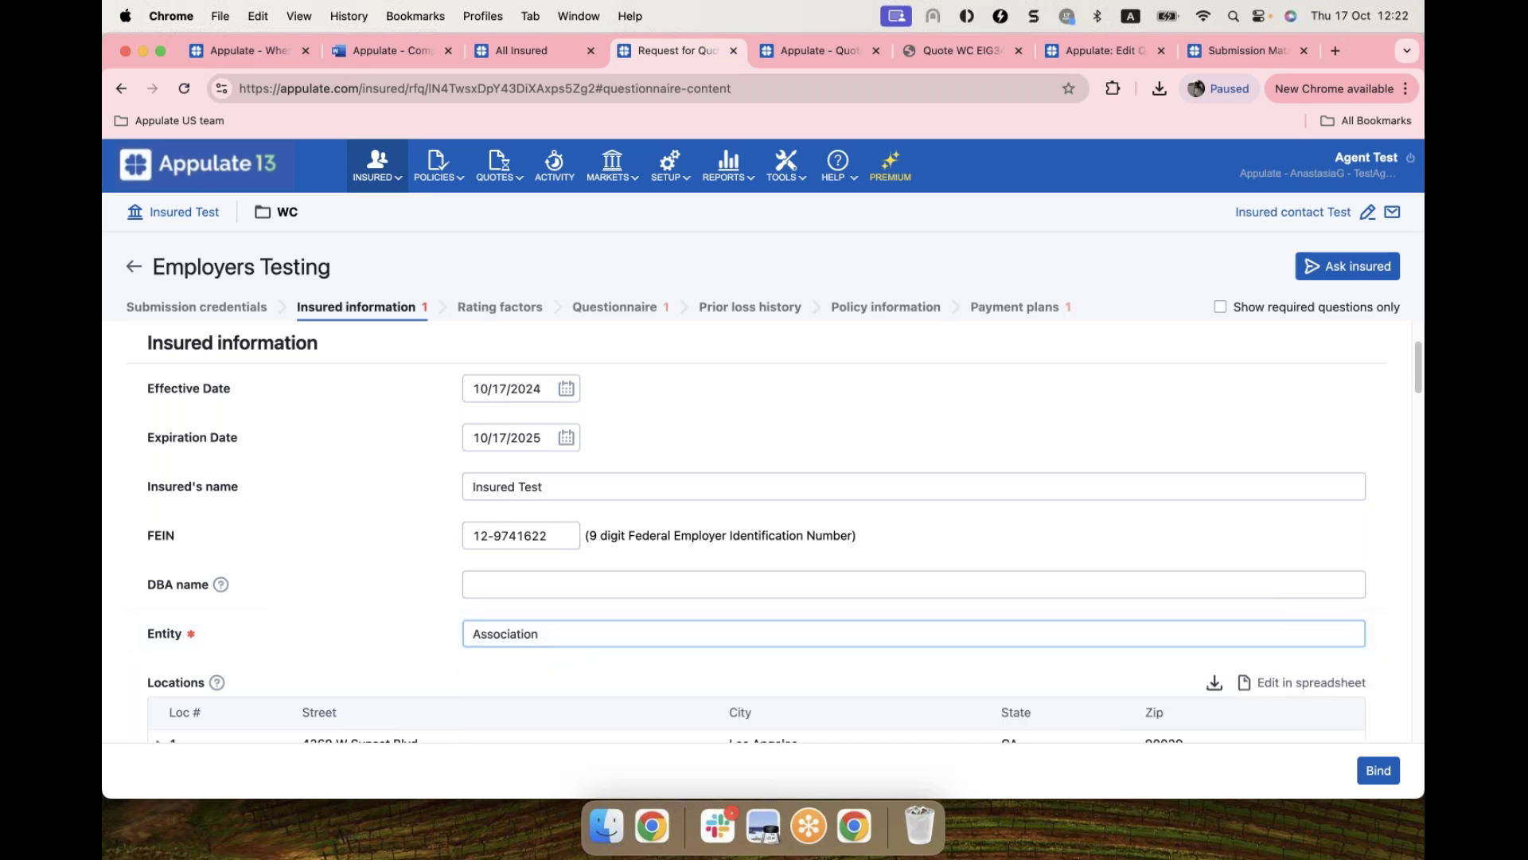
left_click(617, 309)
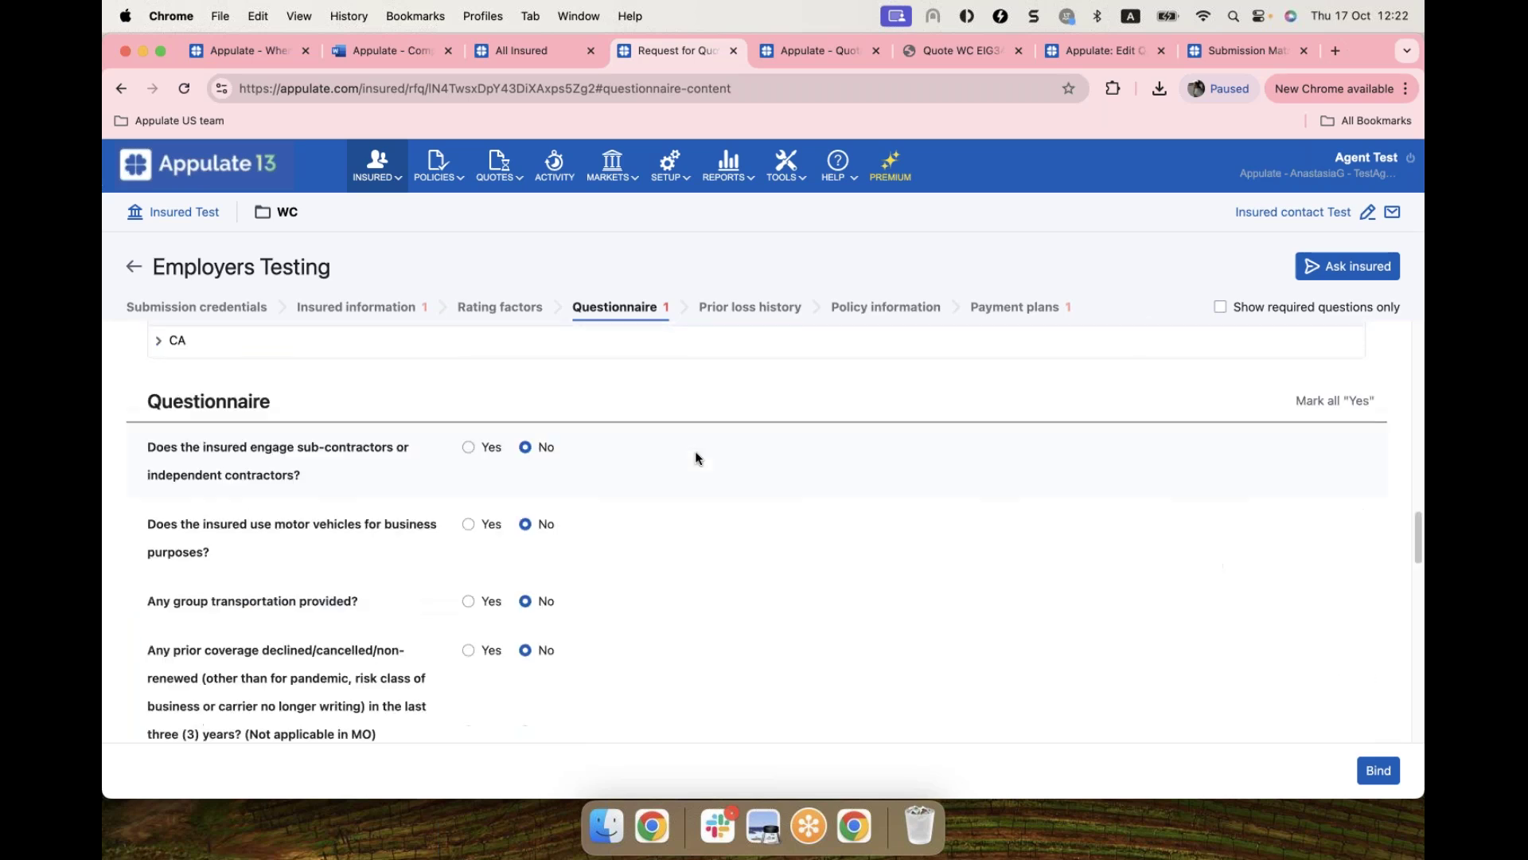
left_click(1322, 345)
Step: Choose Annual payment with 100% deposit and answer No to motor vehicle records checked
left_click(1021, 310)
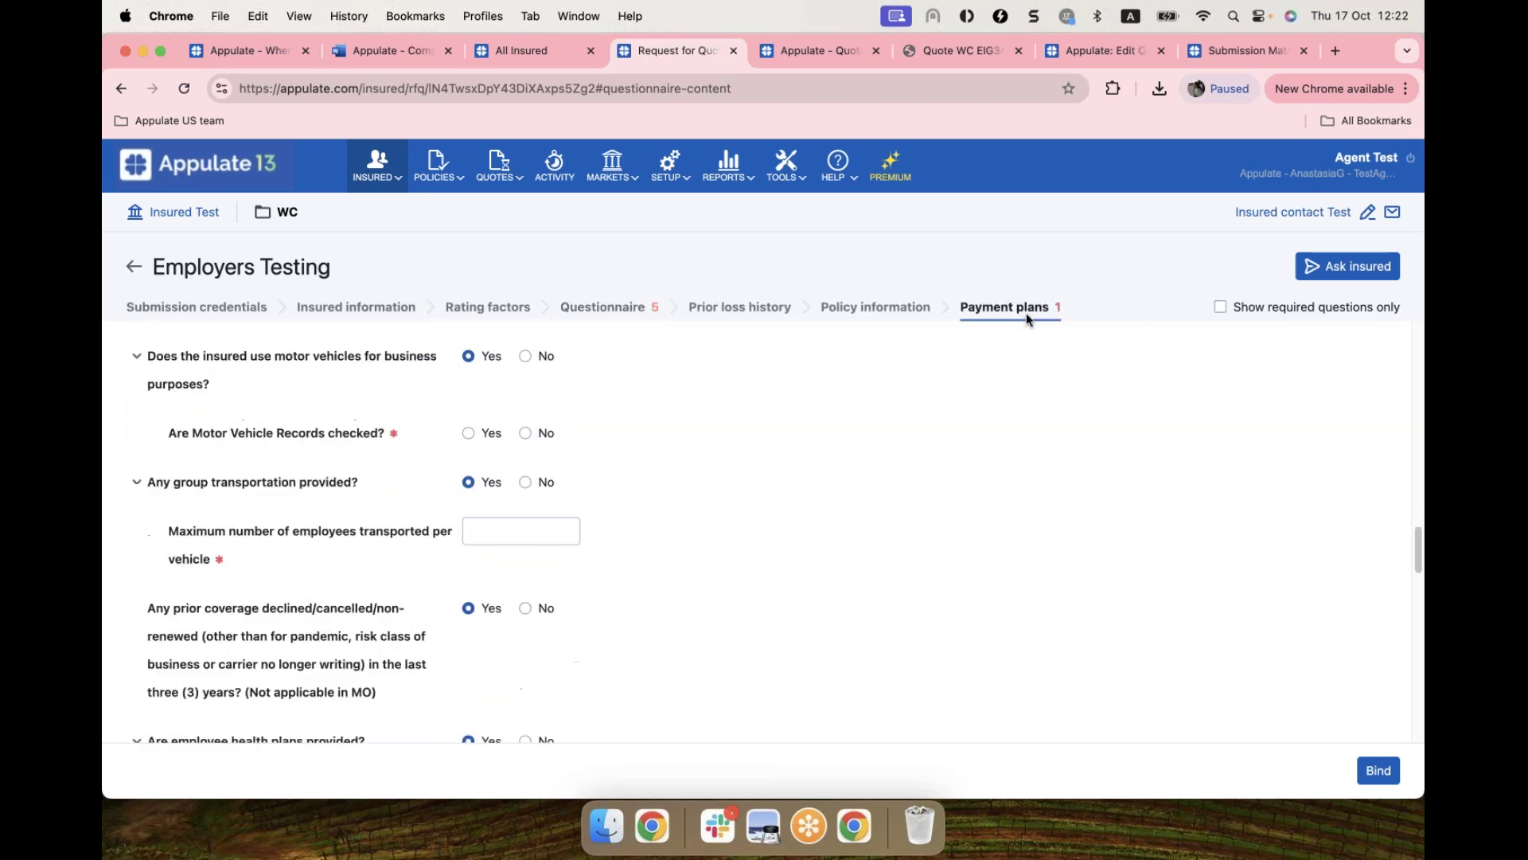
left_click(757, 695)
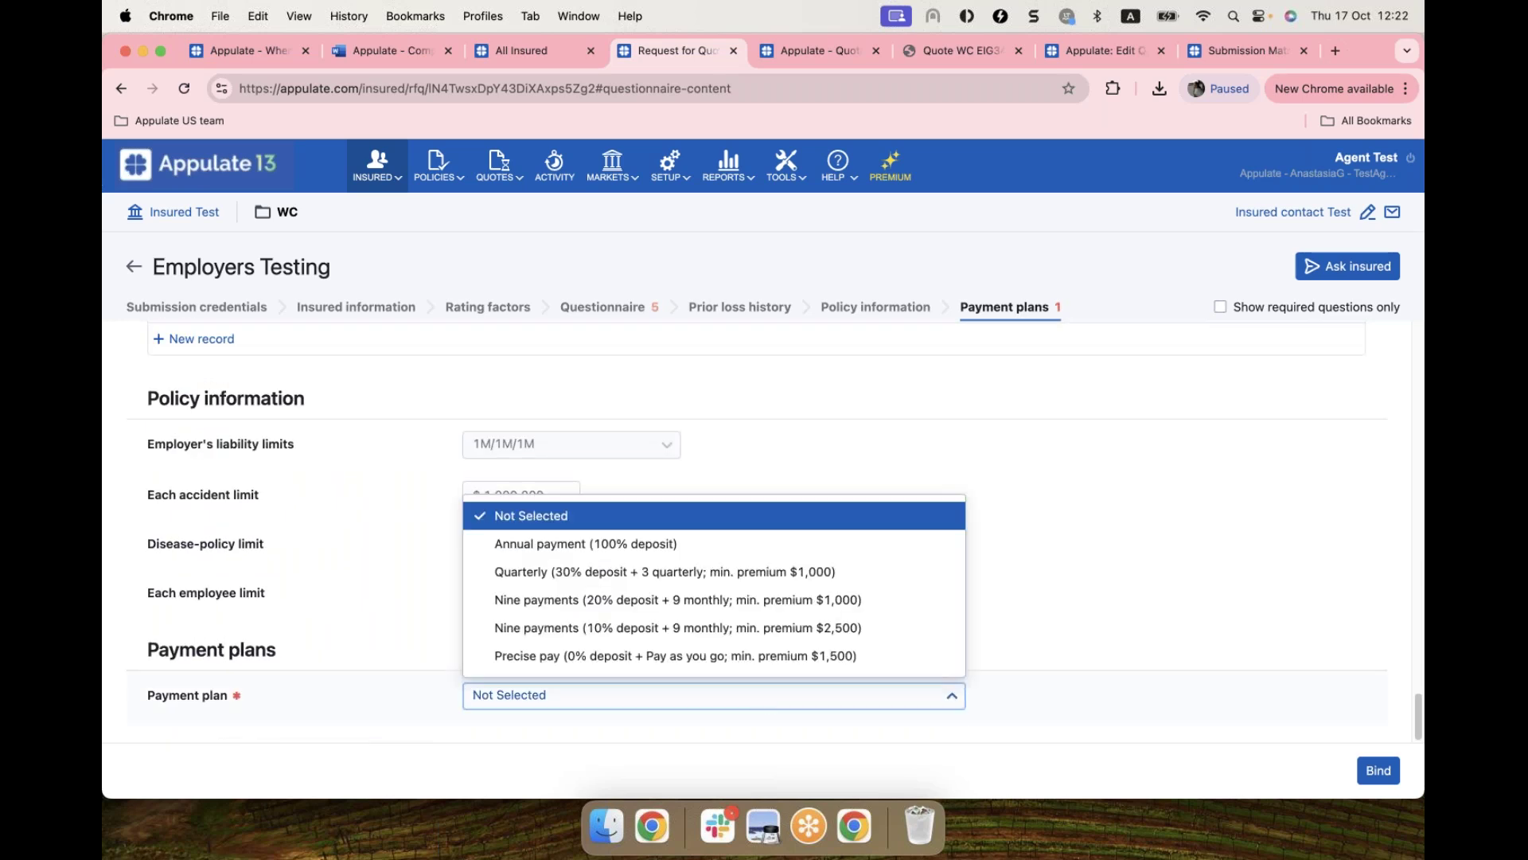
left_click(573, 540)
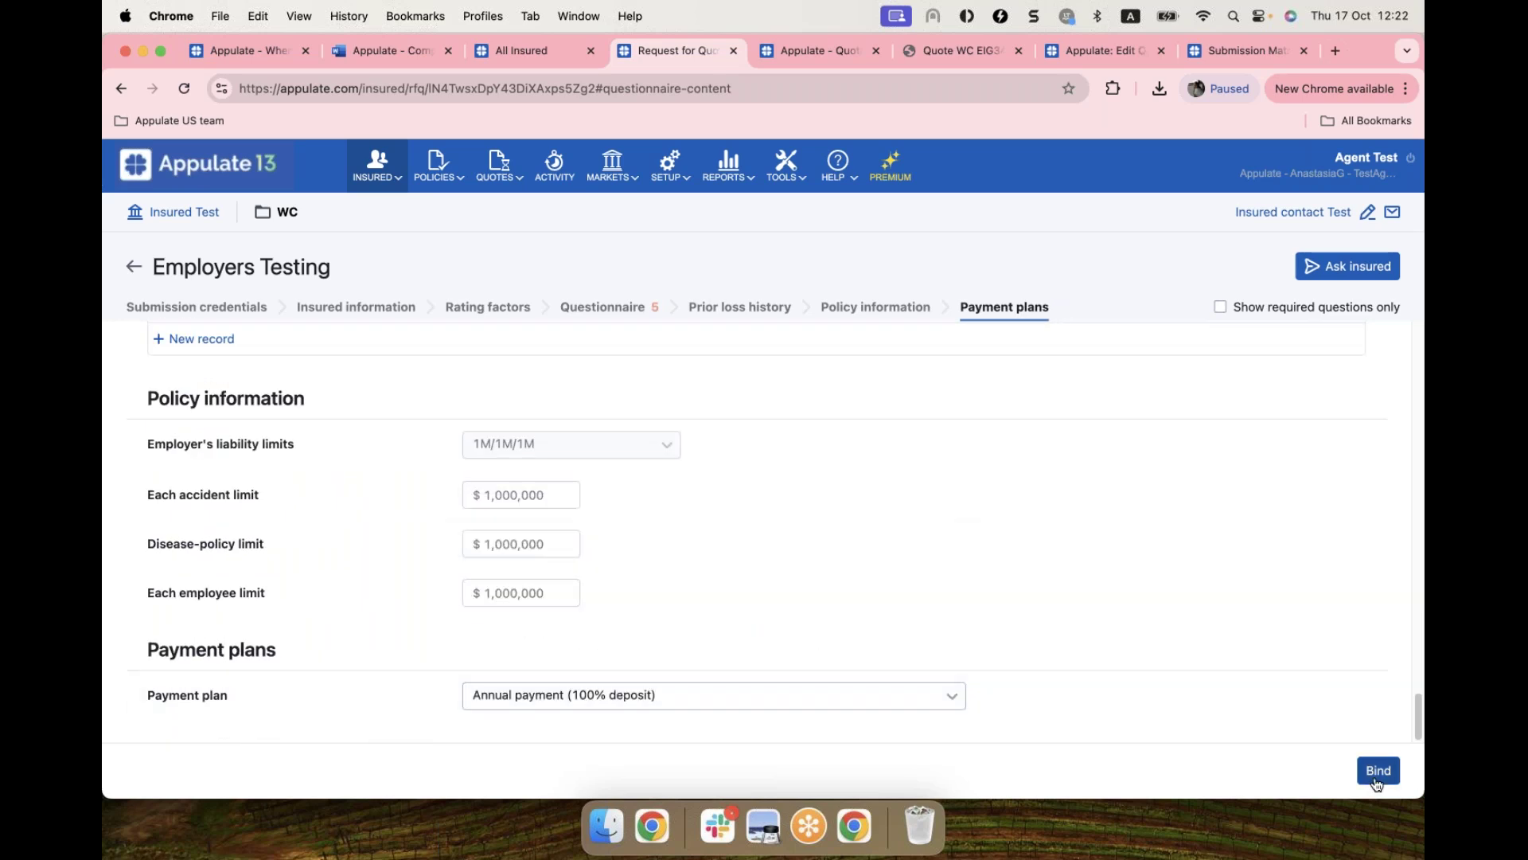
scroll(967, 686, "up", 1)
scroll(974, 684, "up", 15)
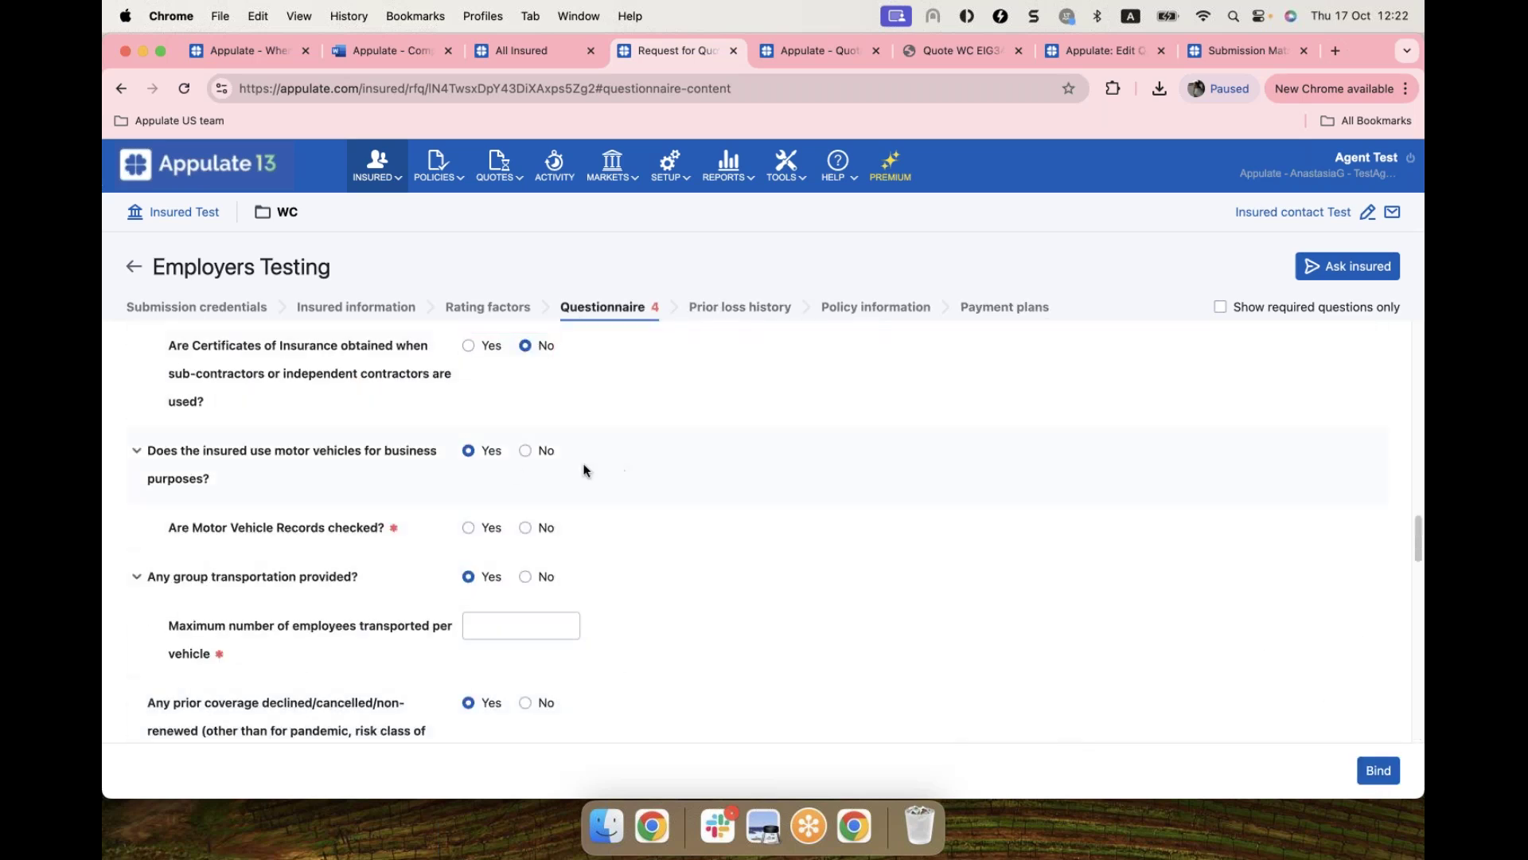
left_click(526, 528)
Step: Fill the flagged required answers: 10 employees per vehicle and No to the Anthem Blue Cross question
left_click(1386, 783)
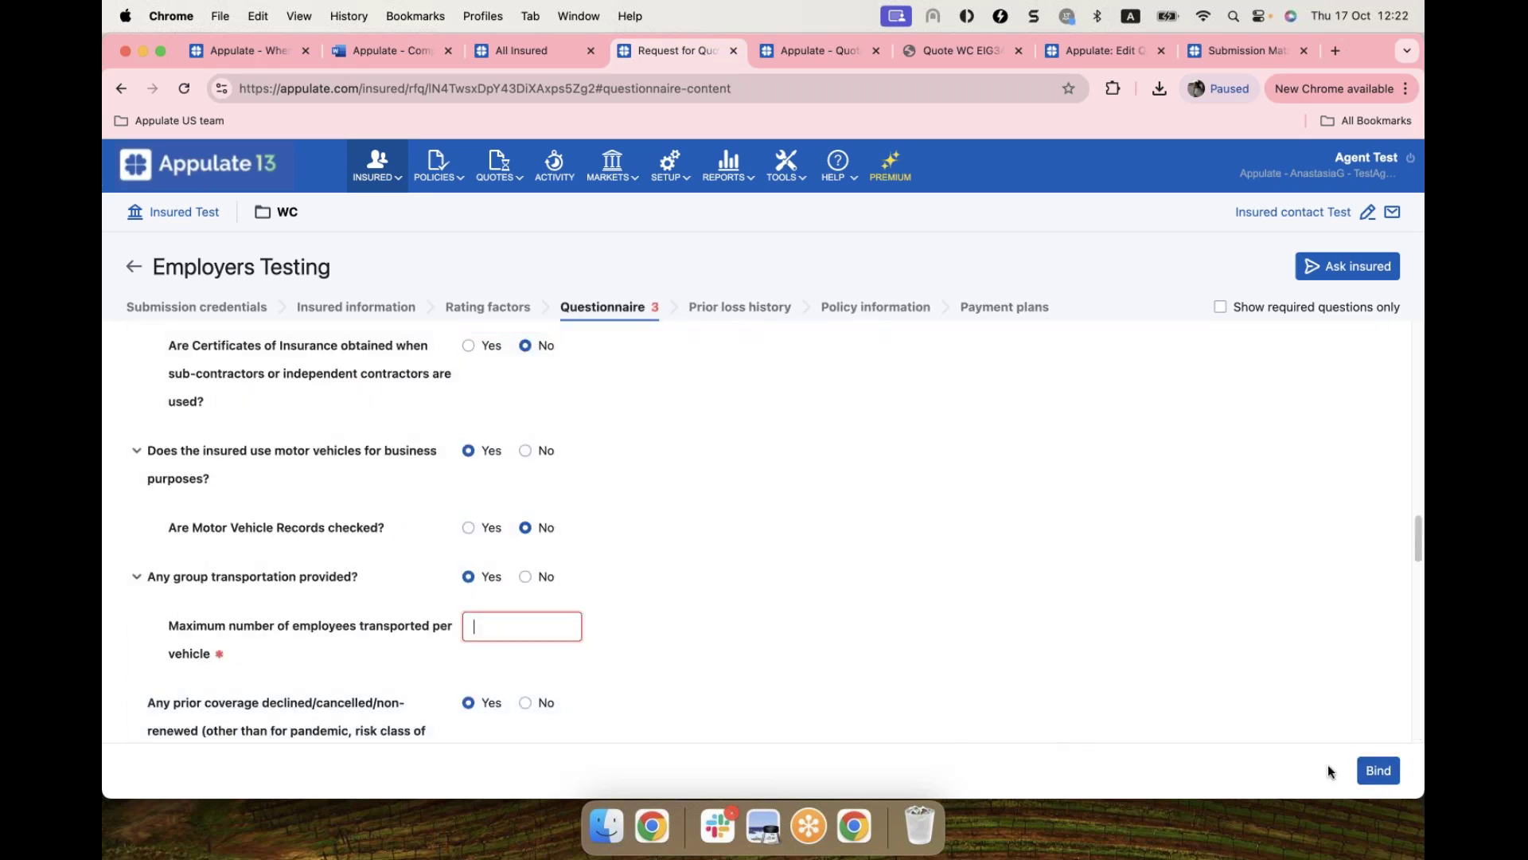
type("10")
left_click(736, 455)
scroll(472, 474, "up", 20)
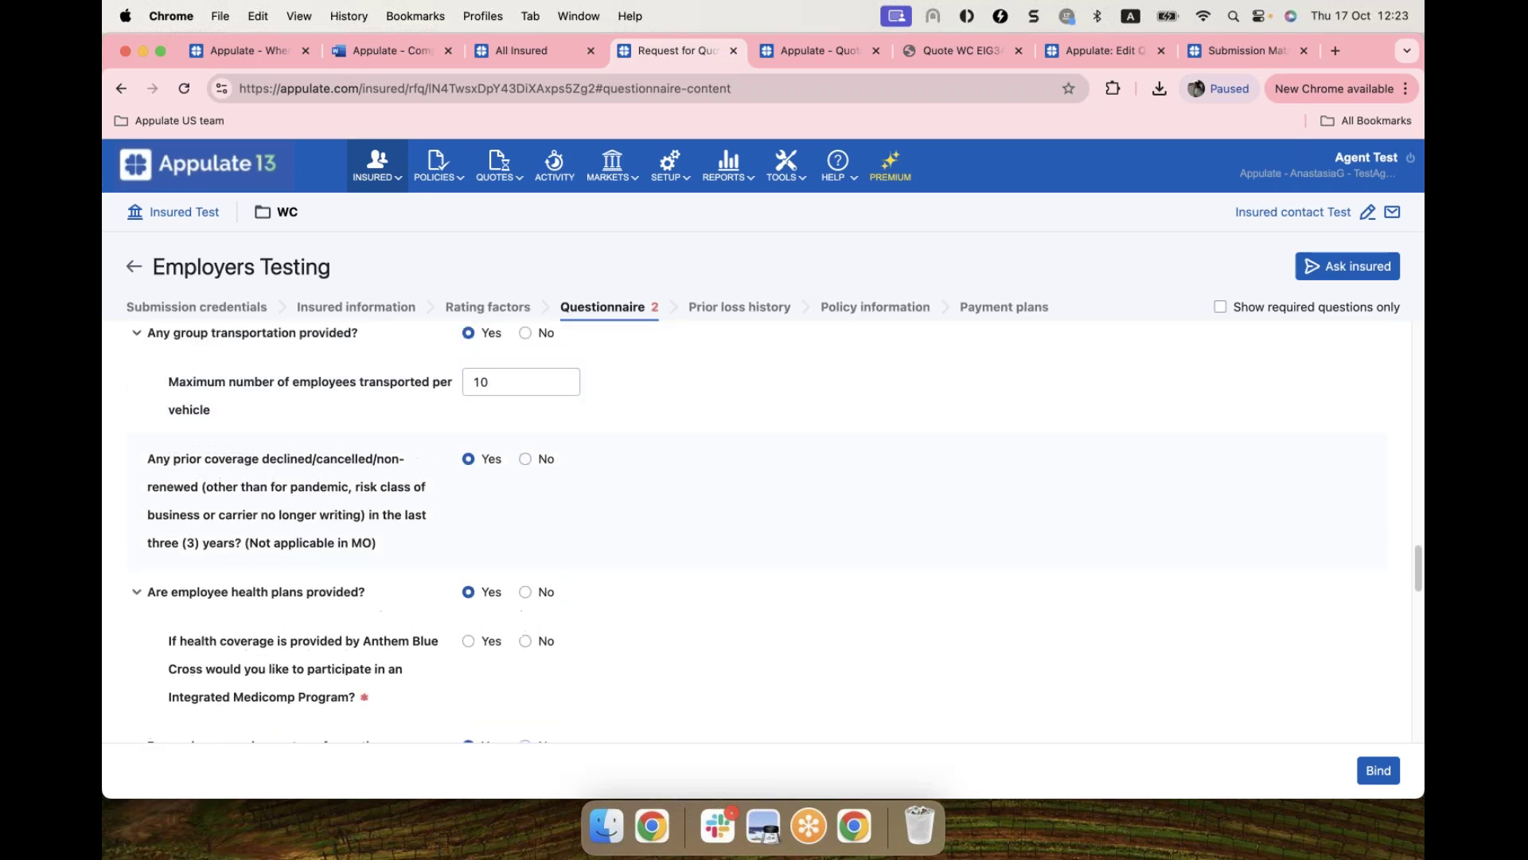
scroll(832, 501, "up", 10)
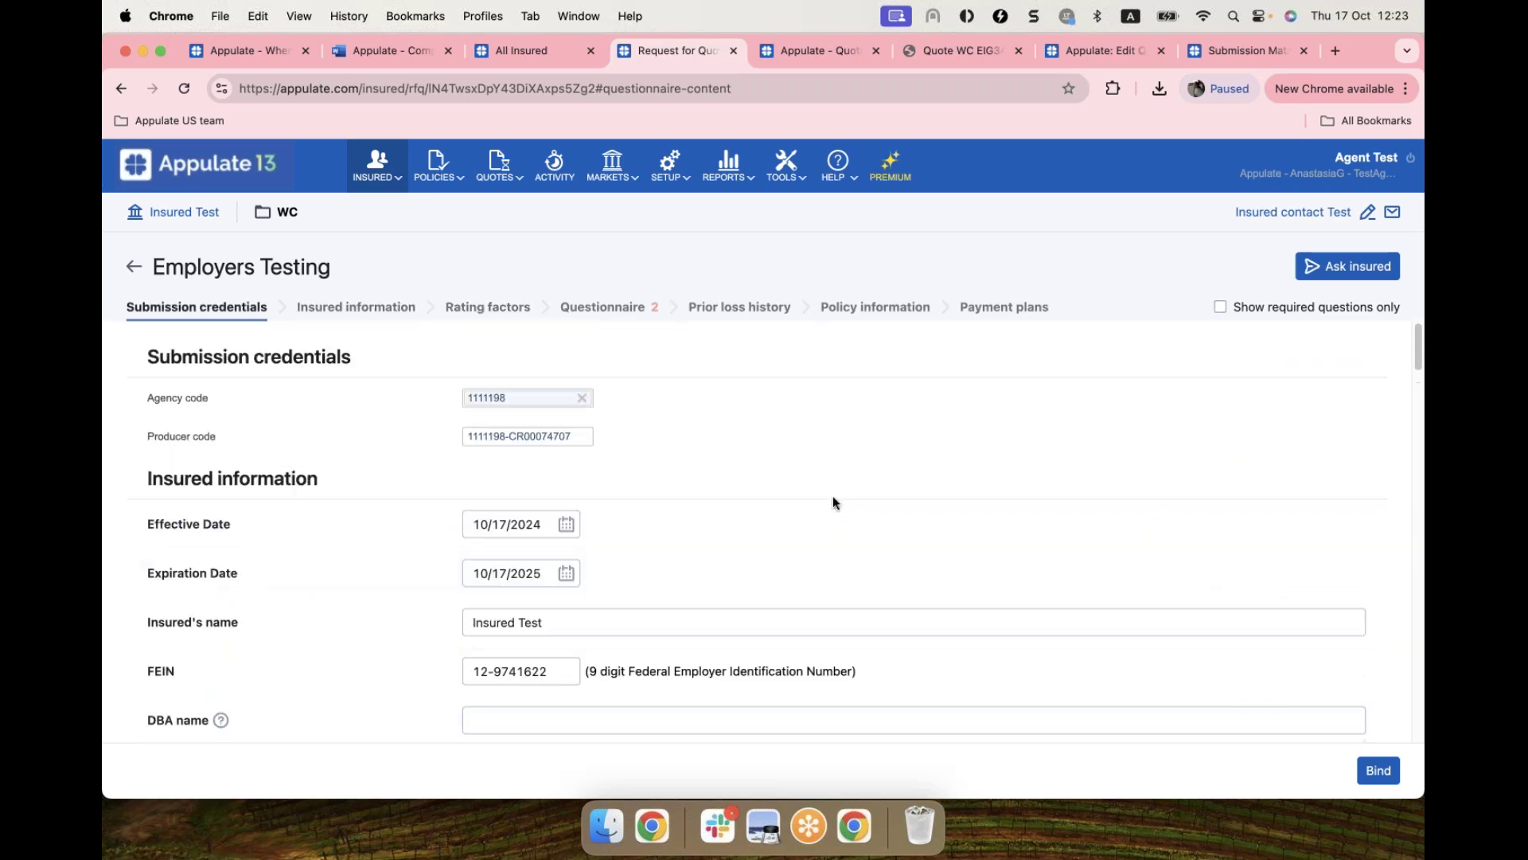
scroll(691, 368, "down", 15)
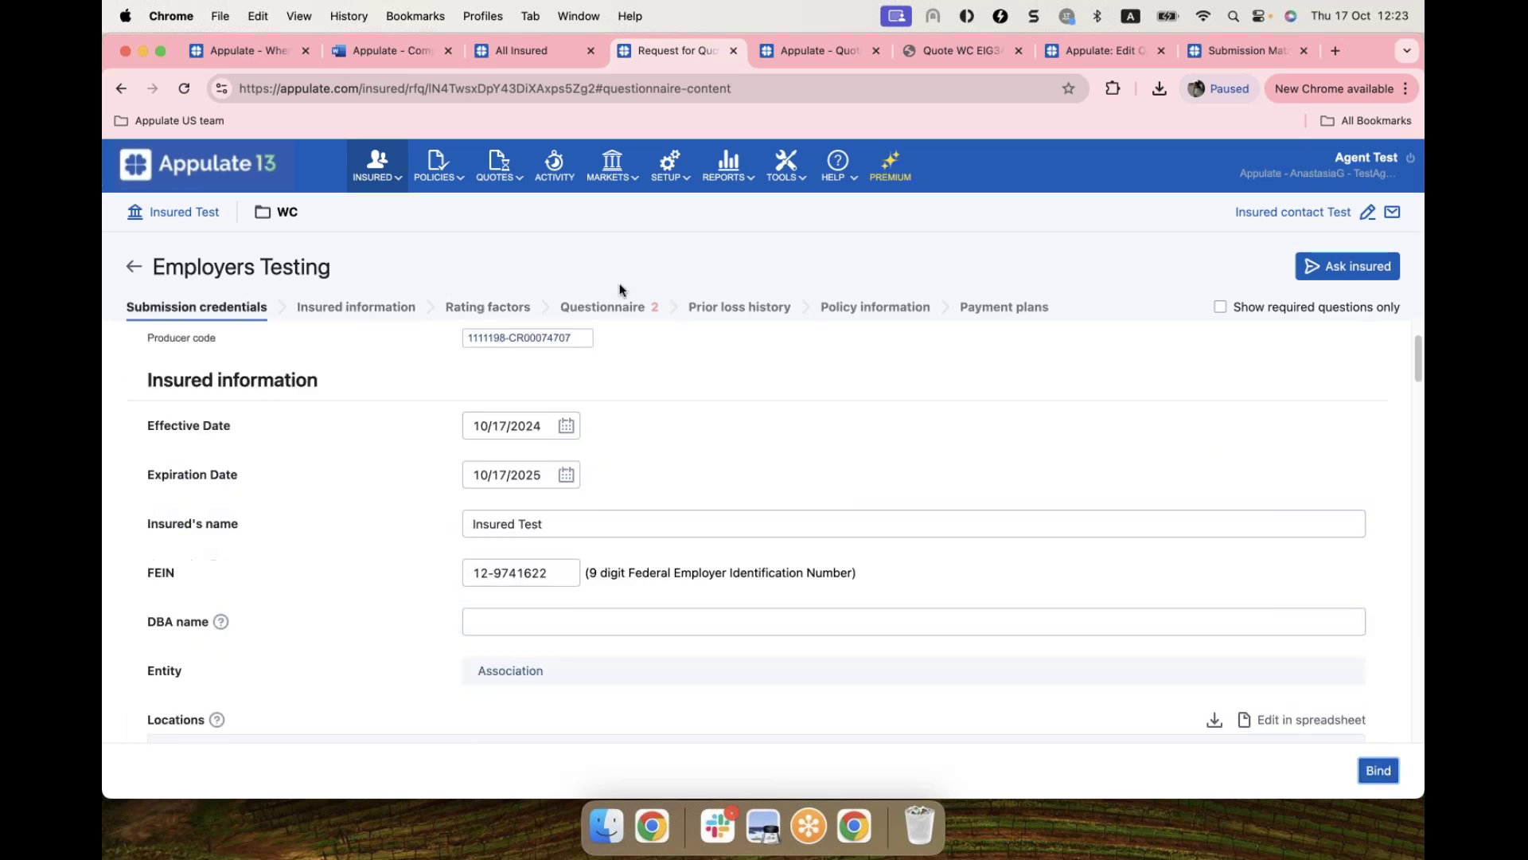
left_click(525, 344)
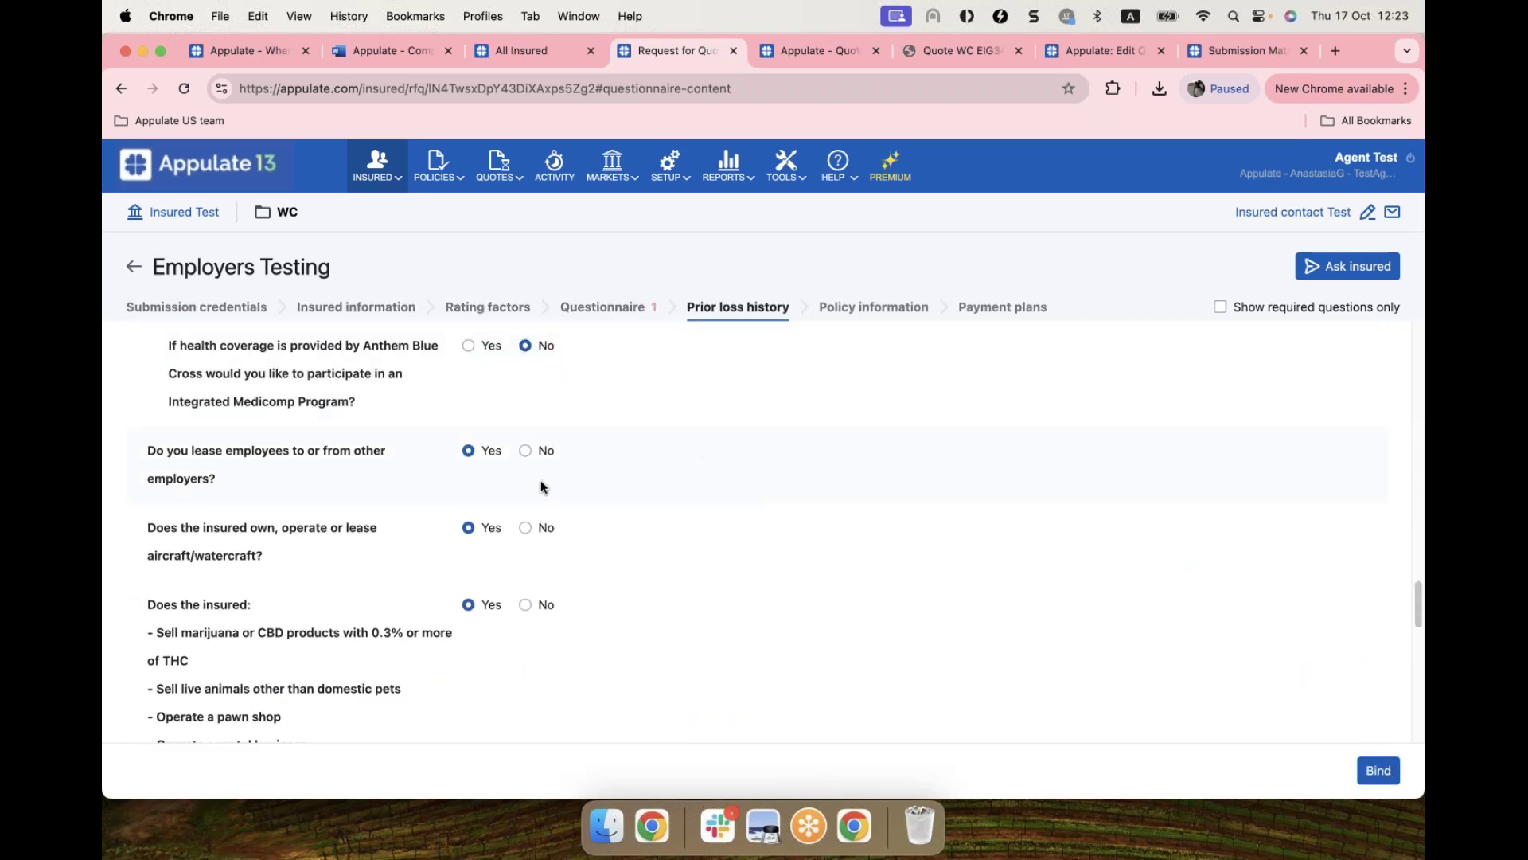
Step: Review the questionnaire and submit the form to bind the policy
left_click(599, 309)
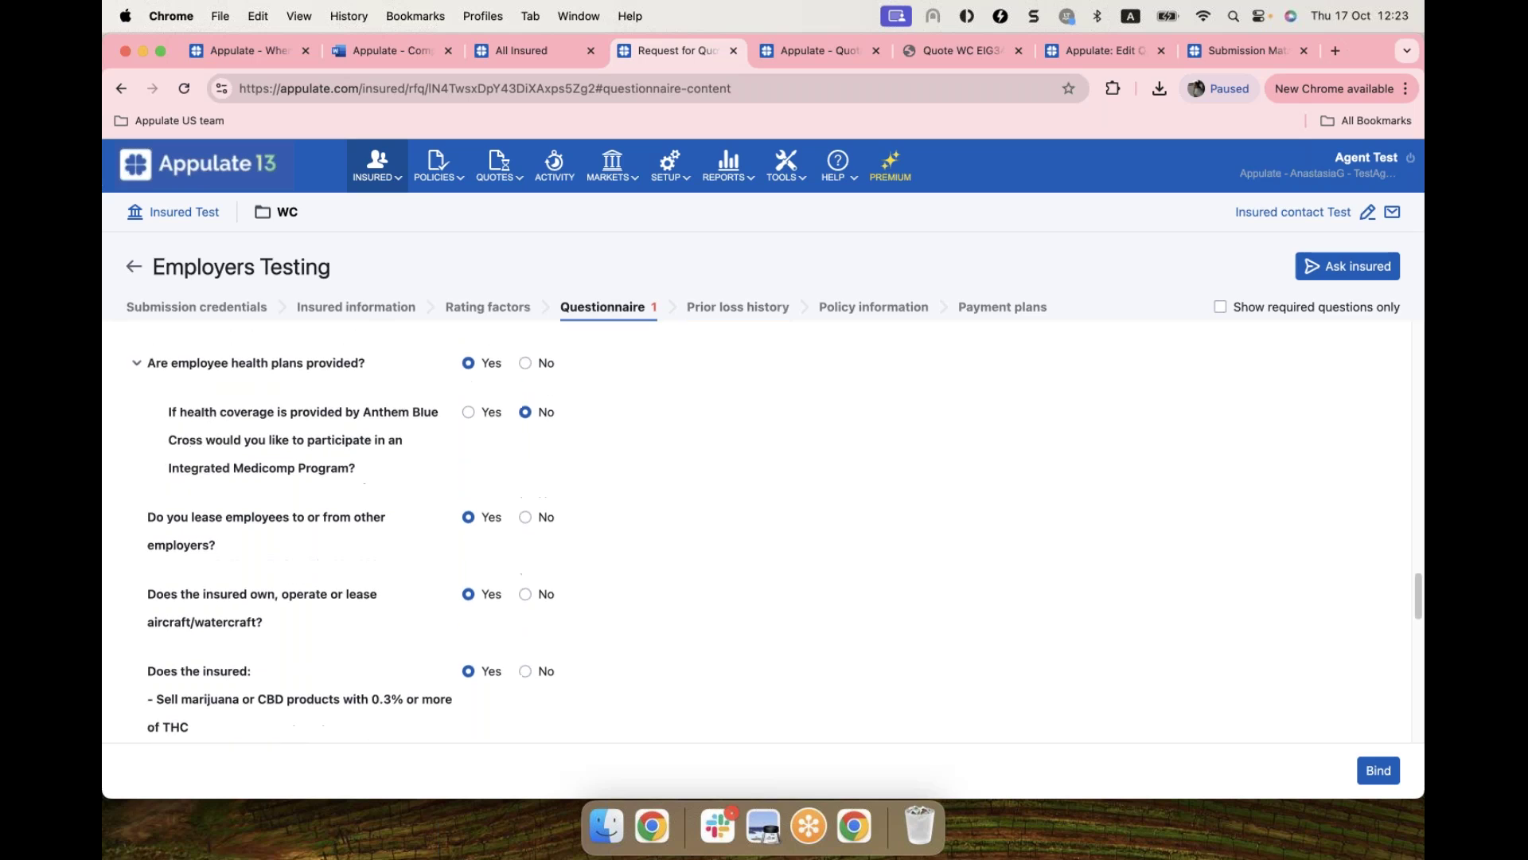
scroll(561, 471, "up", 3)
scroll(561, 471, "down", 8)
scroll(589, 478, "down", 10)
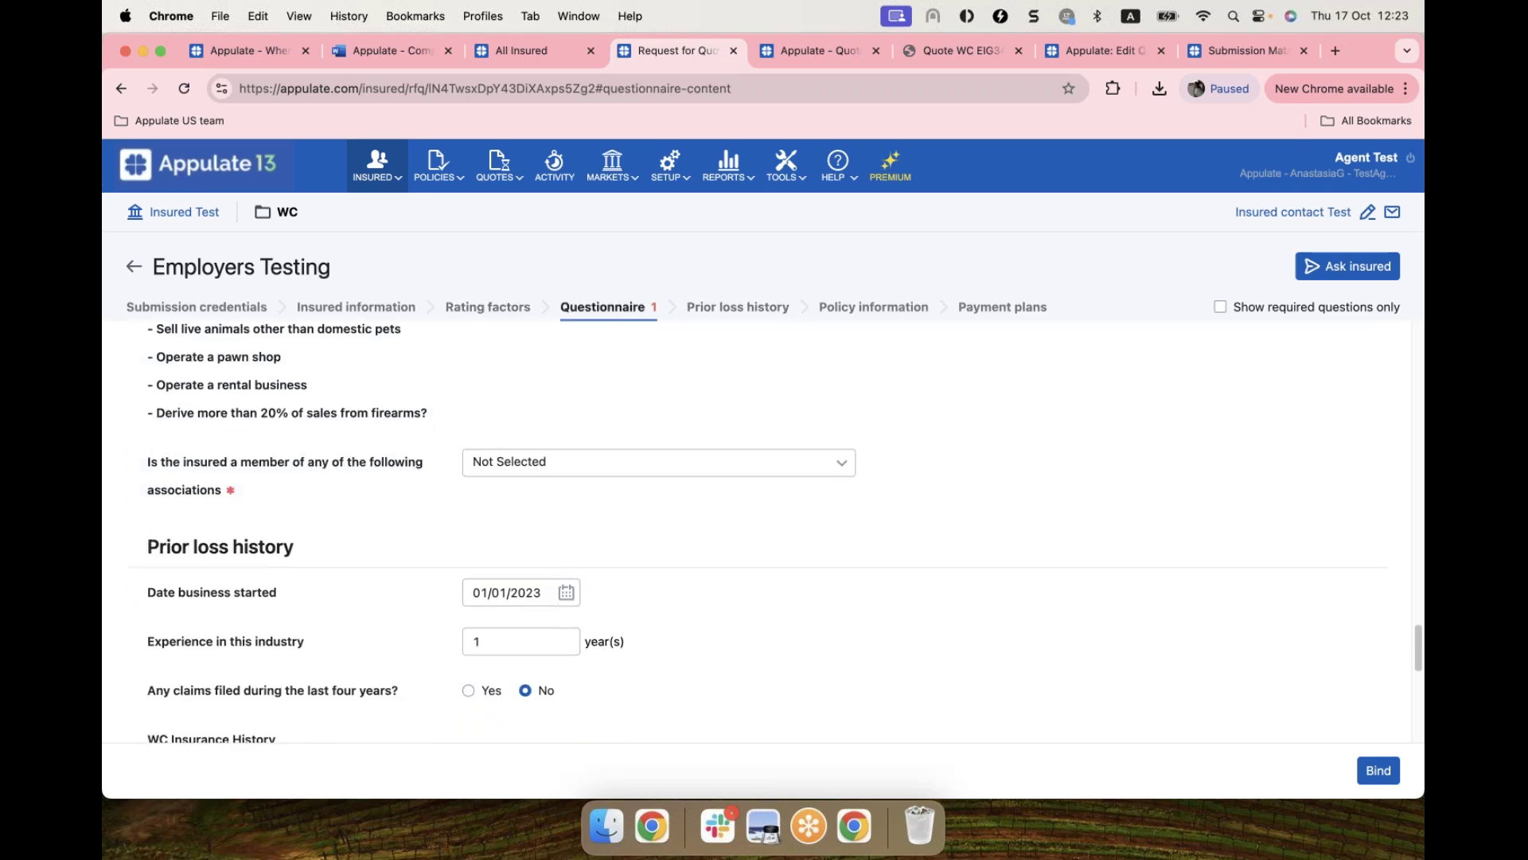
scroll(758, 531, "up", 1)
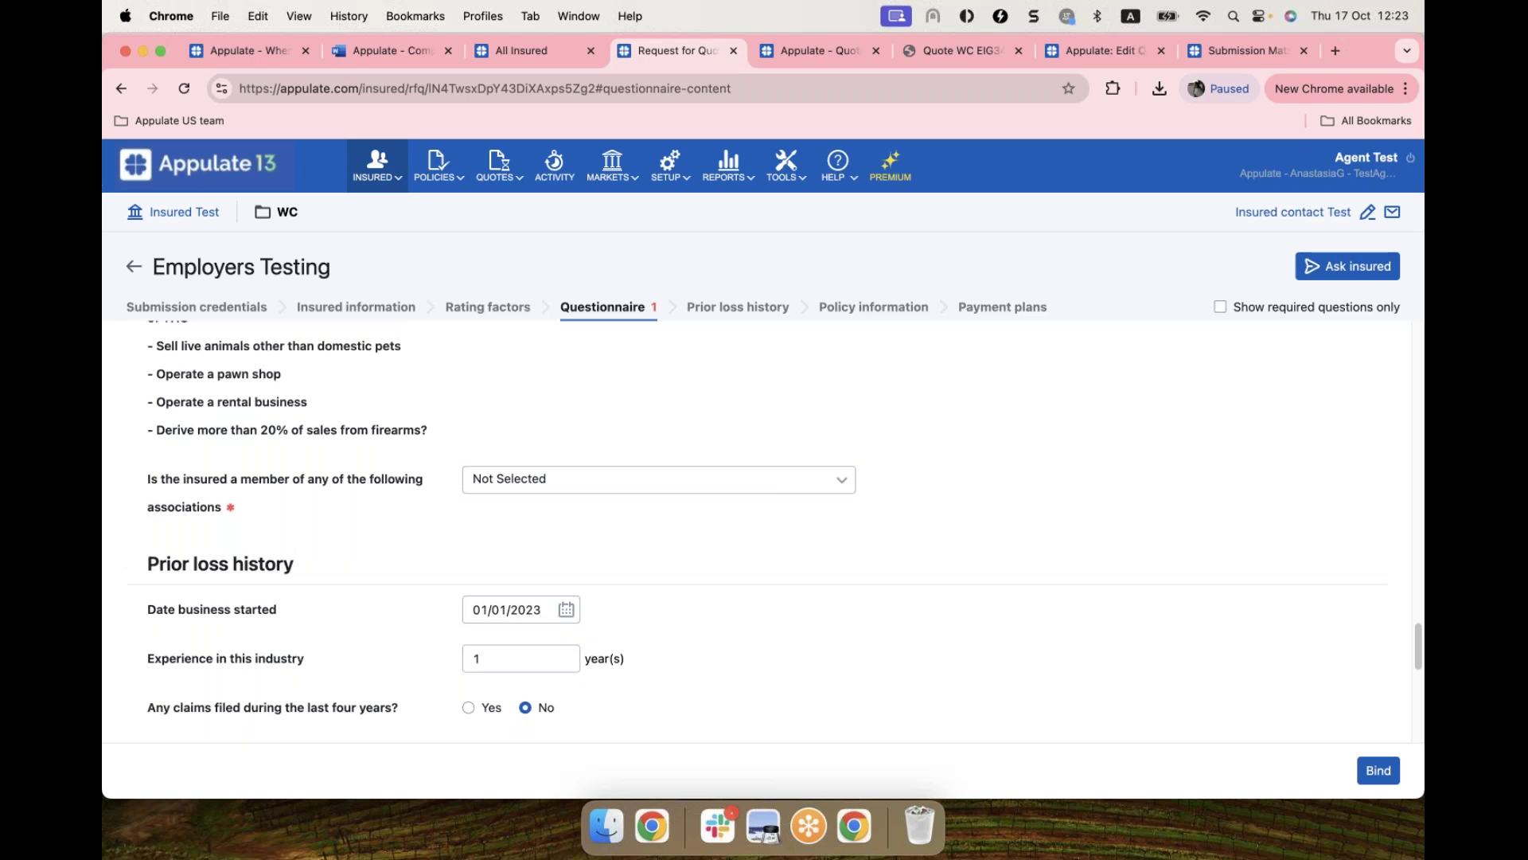
scroll(758, 531, "up", 2)
scroll(758, 531, "up", 10)
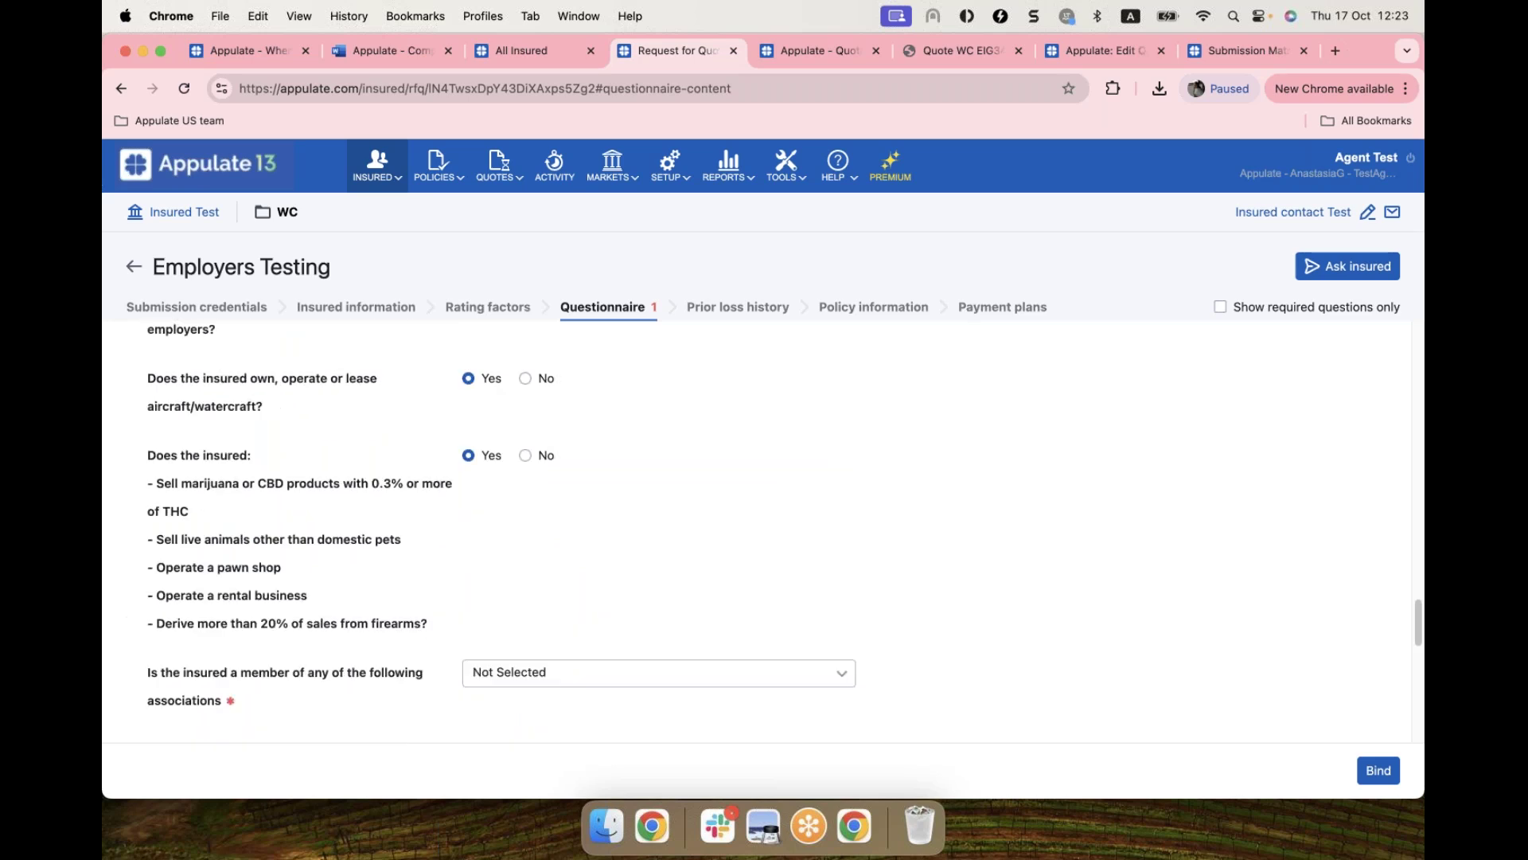
scroll(758, 531, "up", 15)
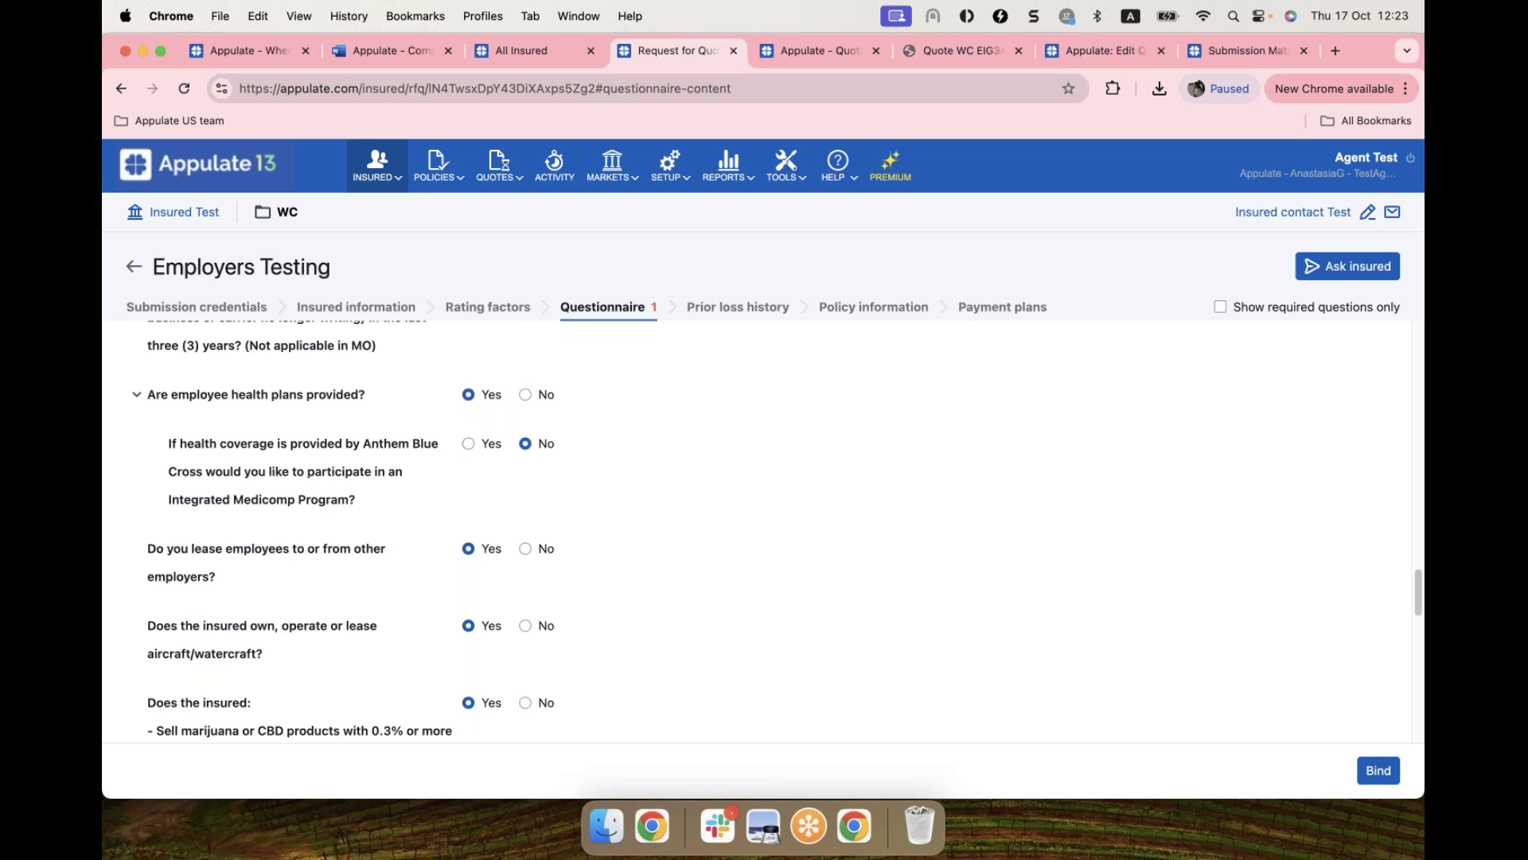
scroll(1310, 412, "up", 10)
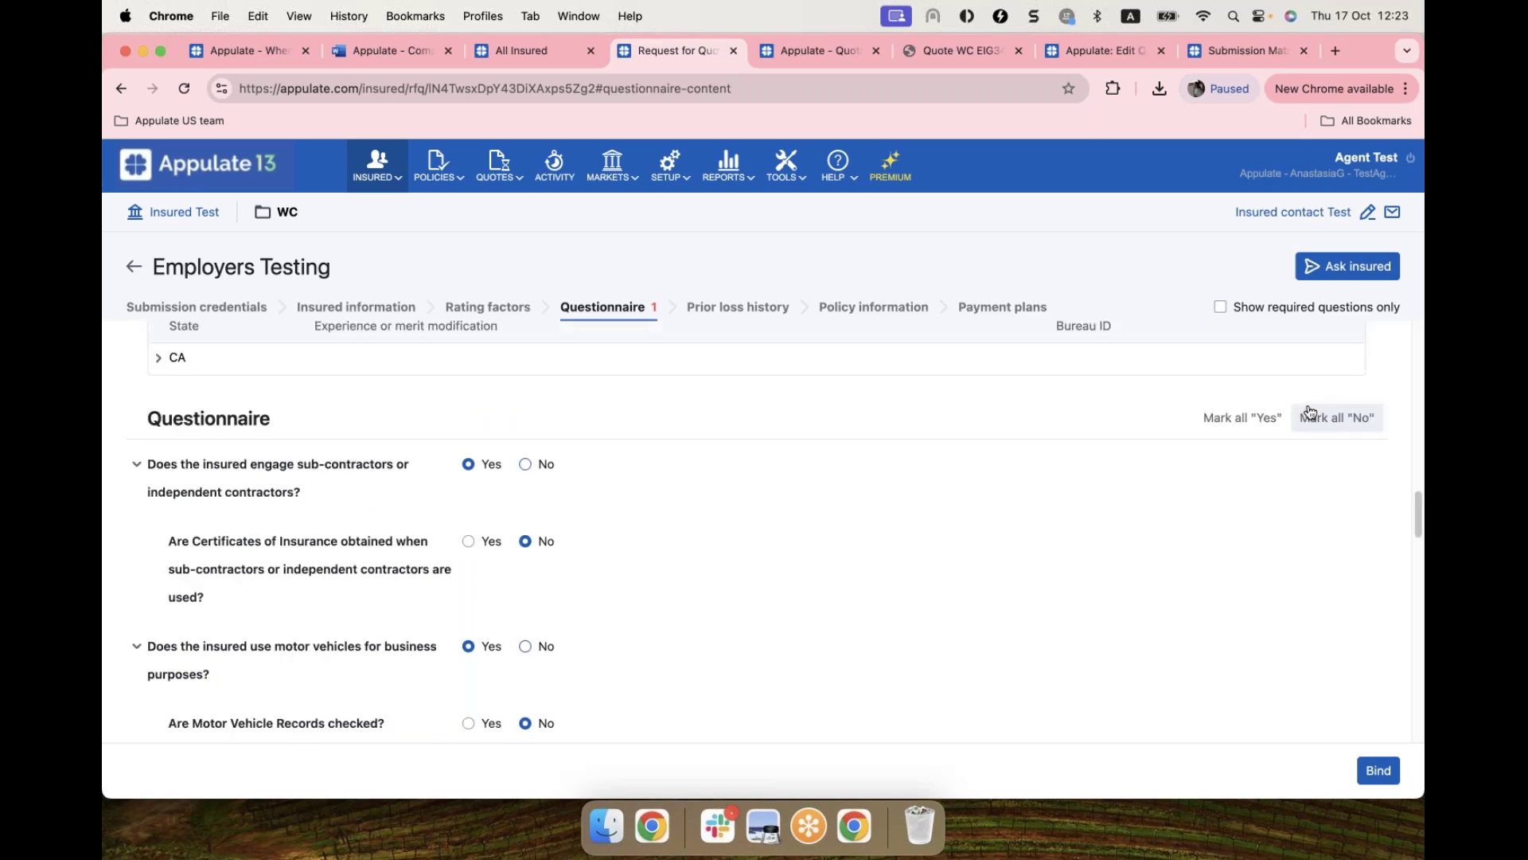
left_click(1377, 770)
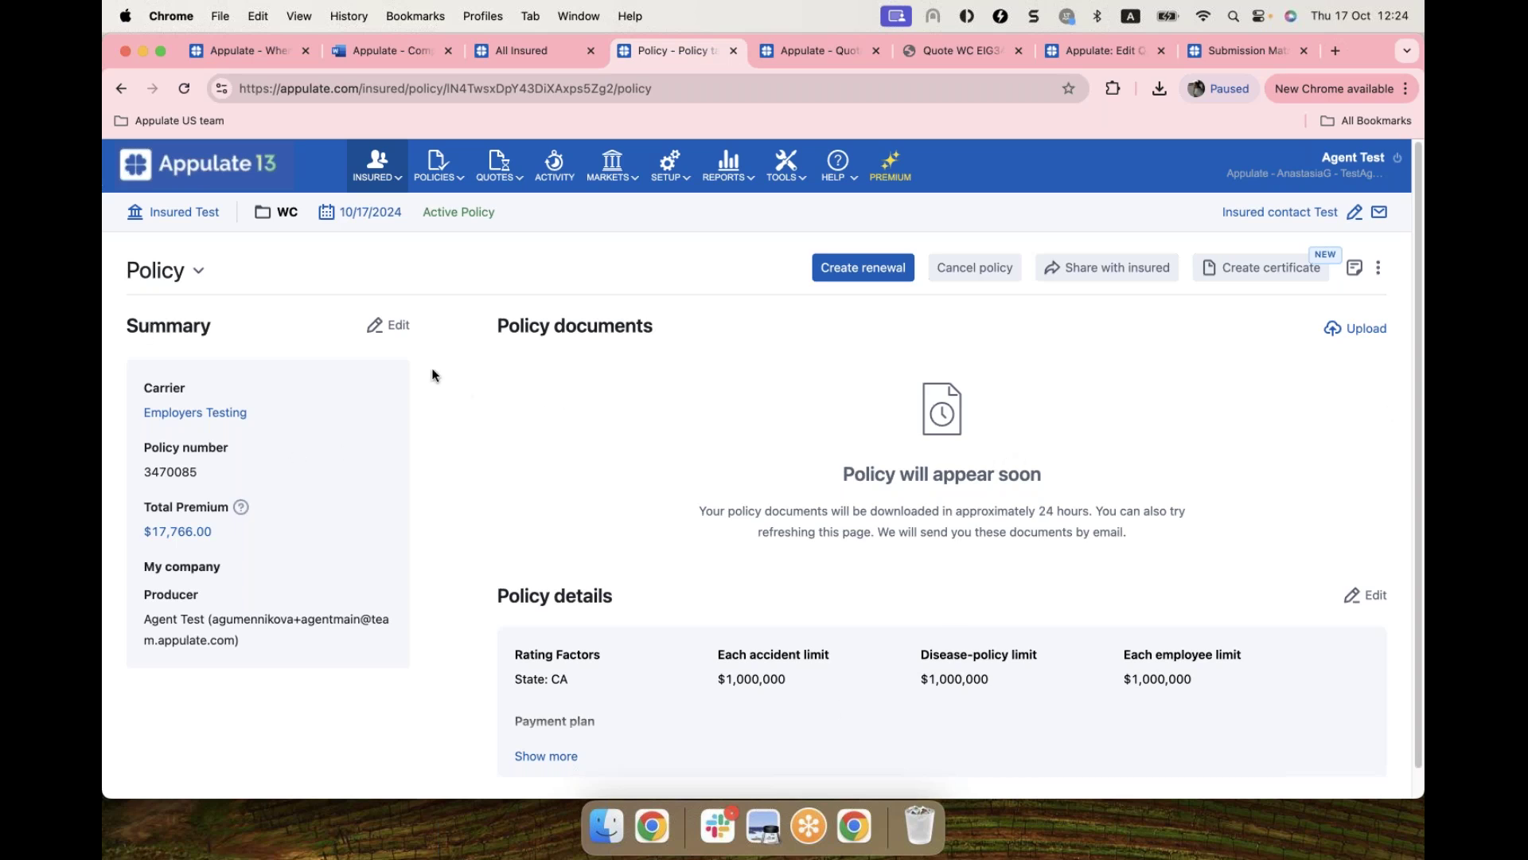
Step: Turn on automatic remarketing for 07/19/2025 in the policy summary and save
left_click(398, 333)
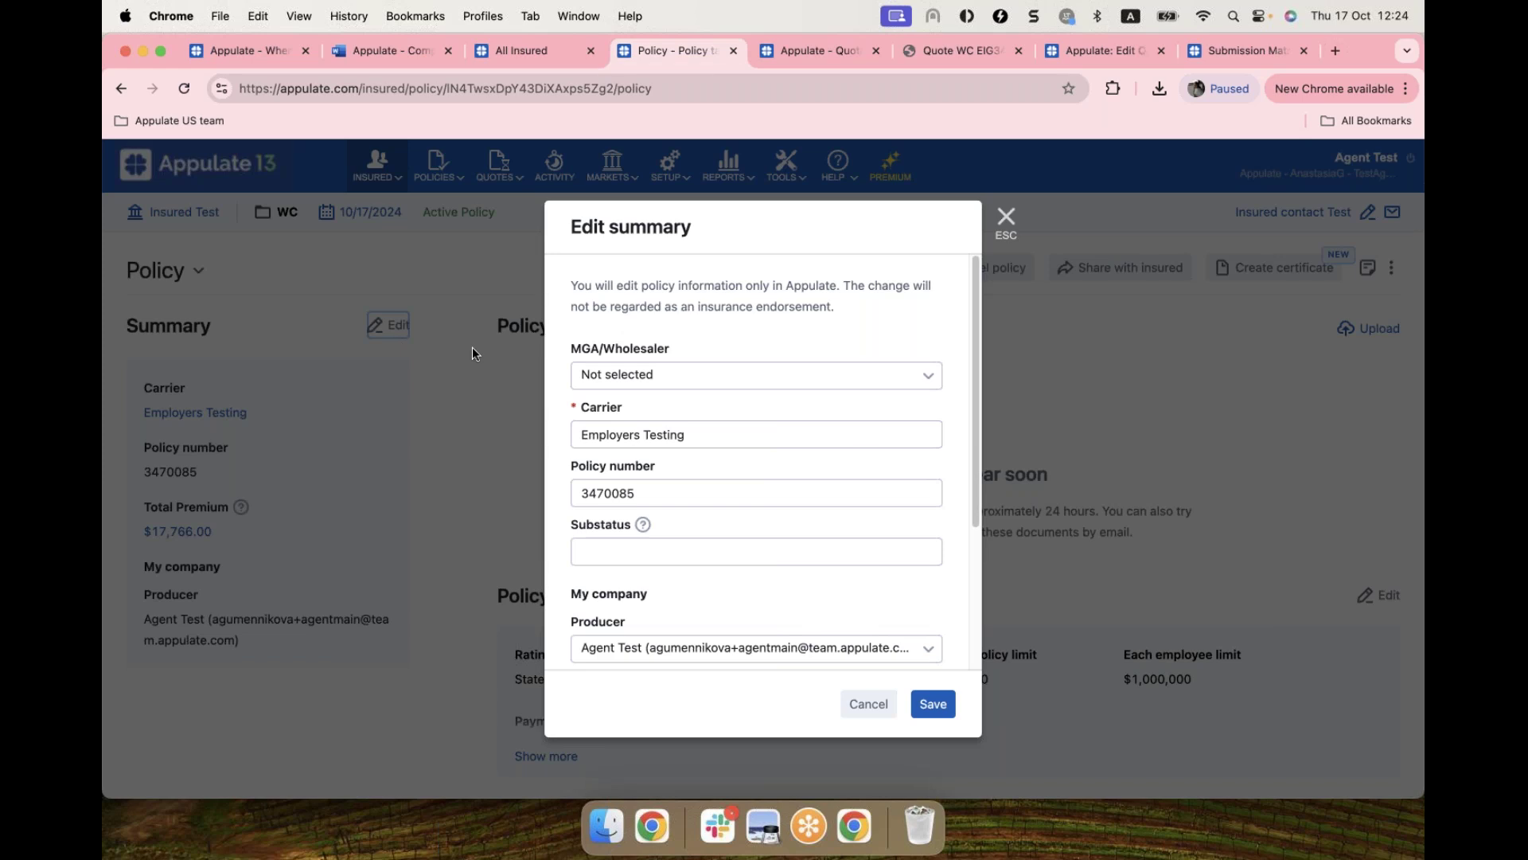
scroll(862, 451, "down", 5)
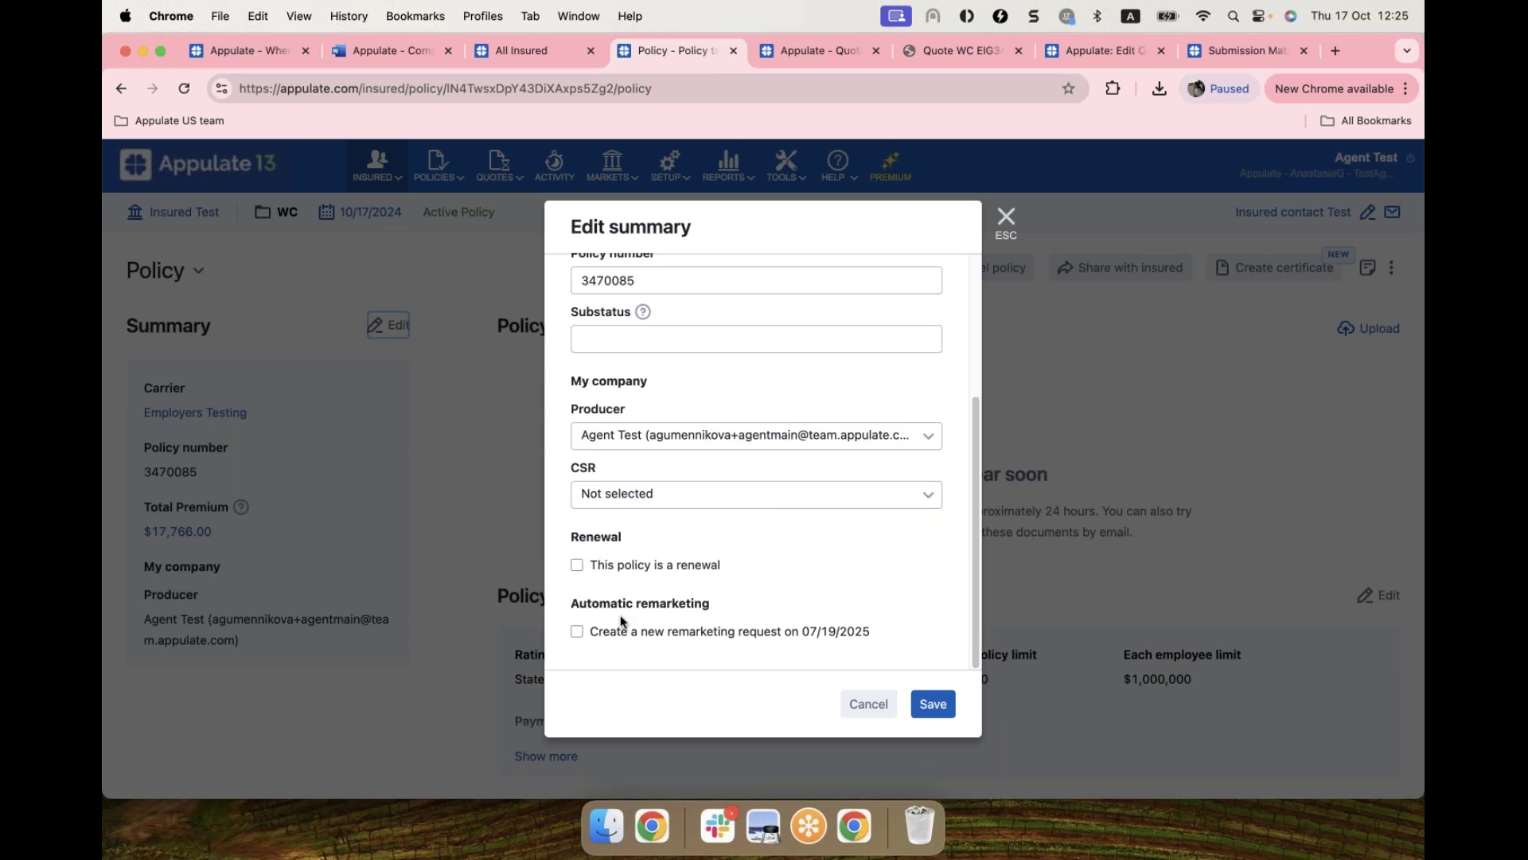
left_click(578, 637)
left_click(935, 704)
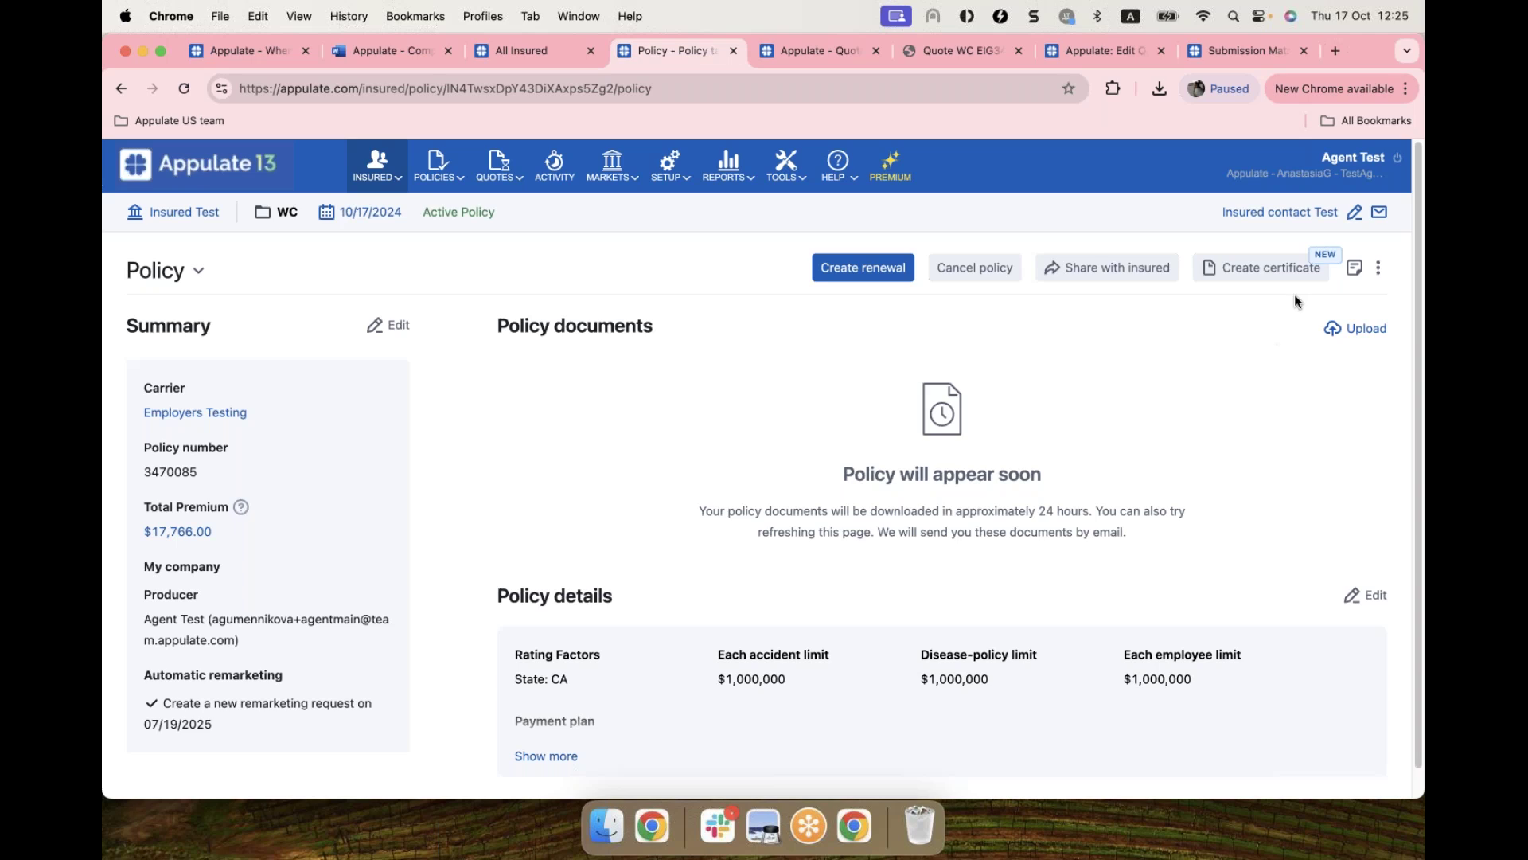
Step: Start a new certificate with holder name and address both 'test', then advance to policy selection
left_click(1254, 280)
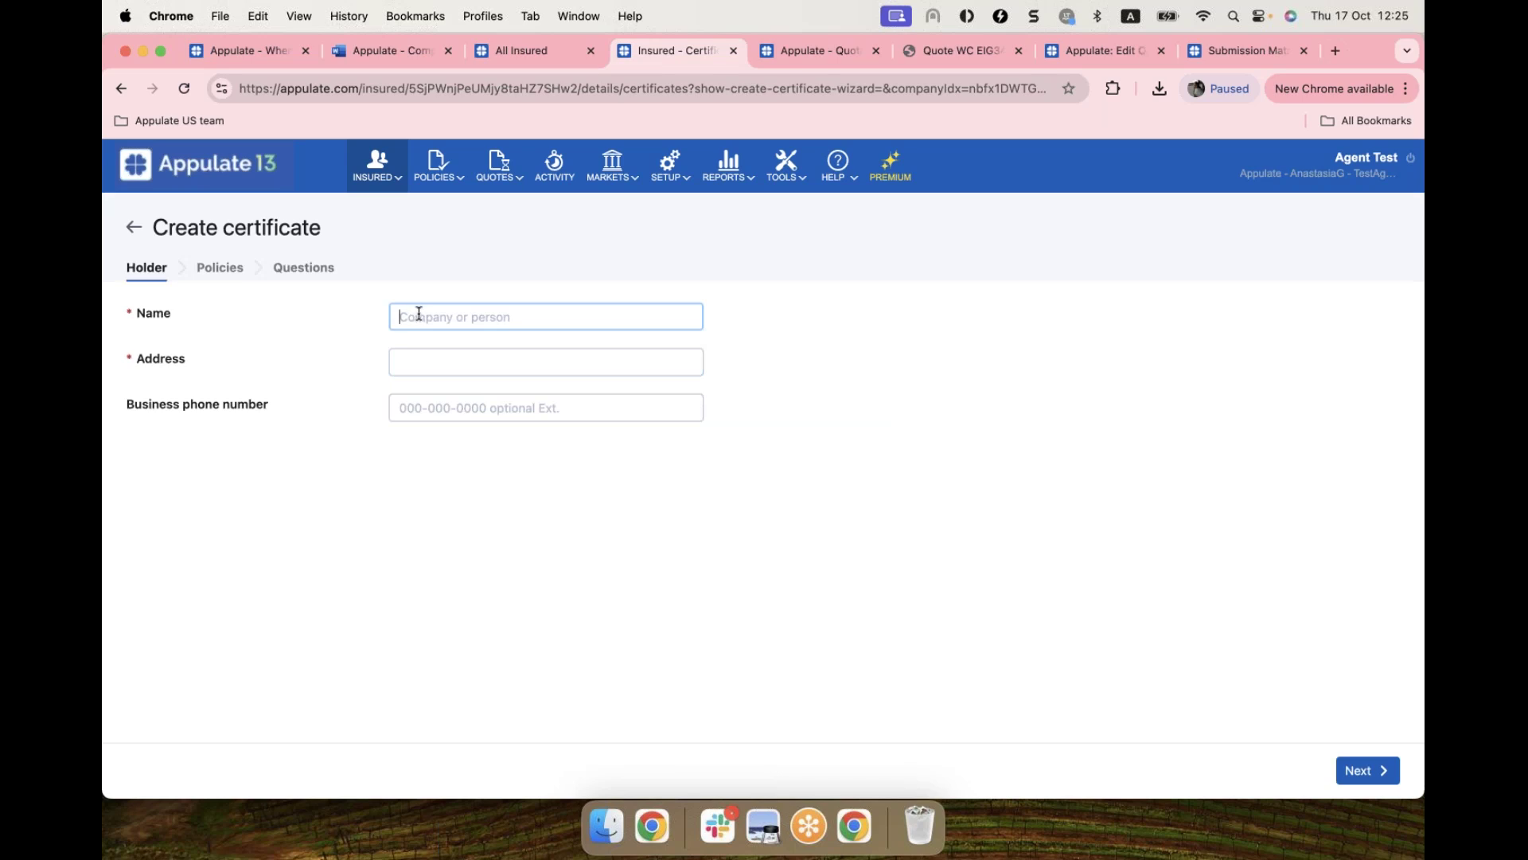
type("test")
left_click(433, 357)
type("test")
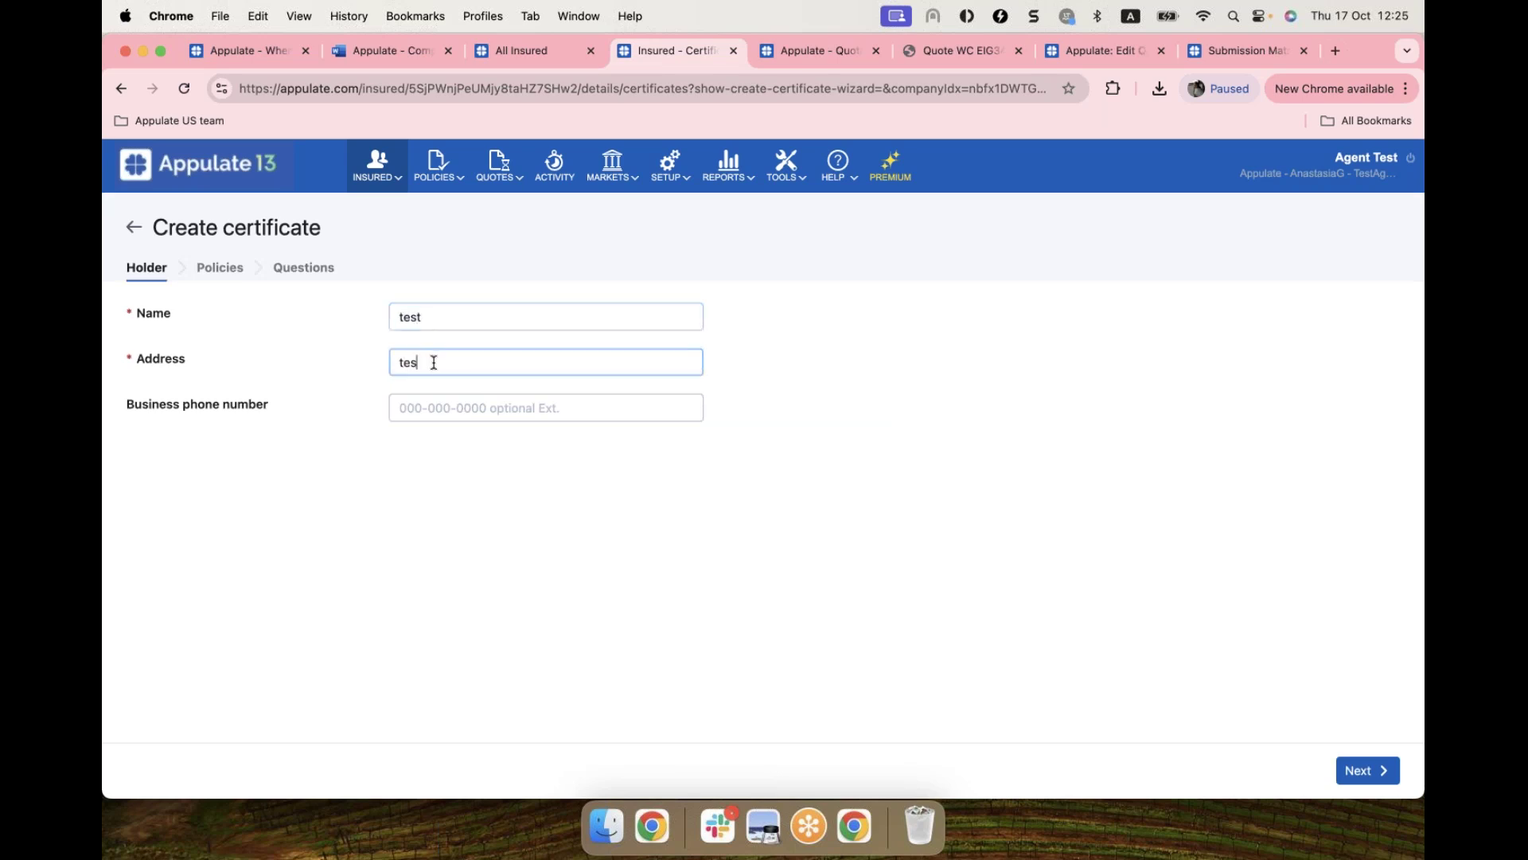
left_click(533, 481)
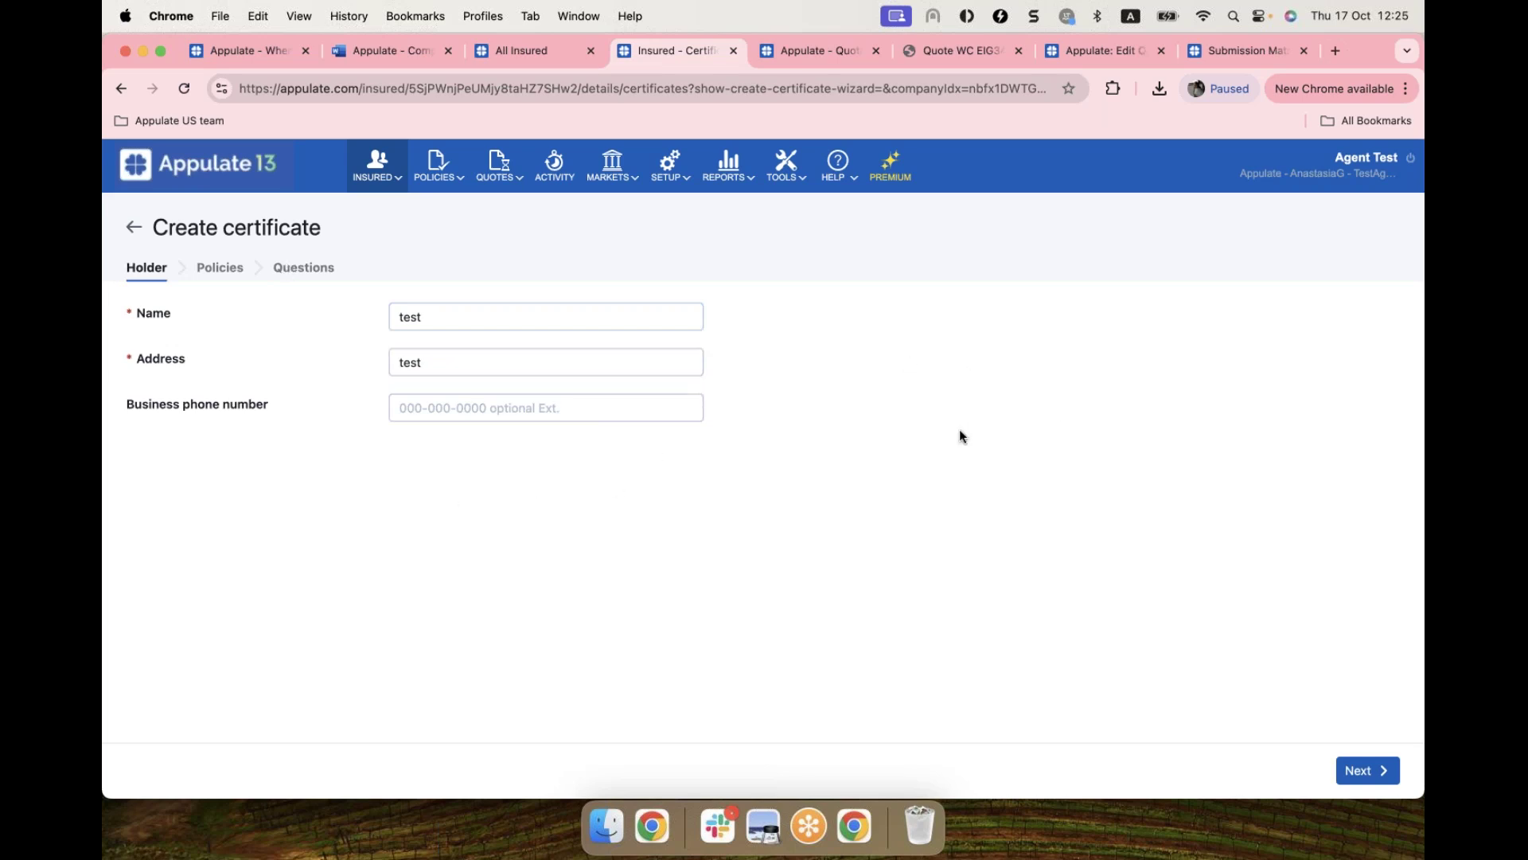
left_click(1361, 770)
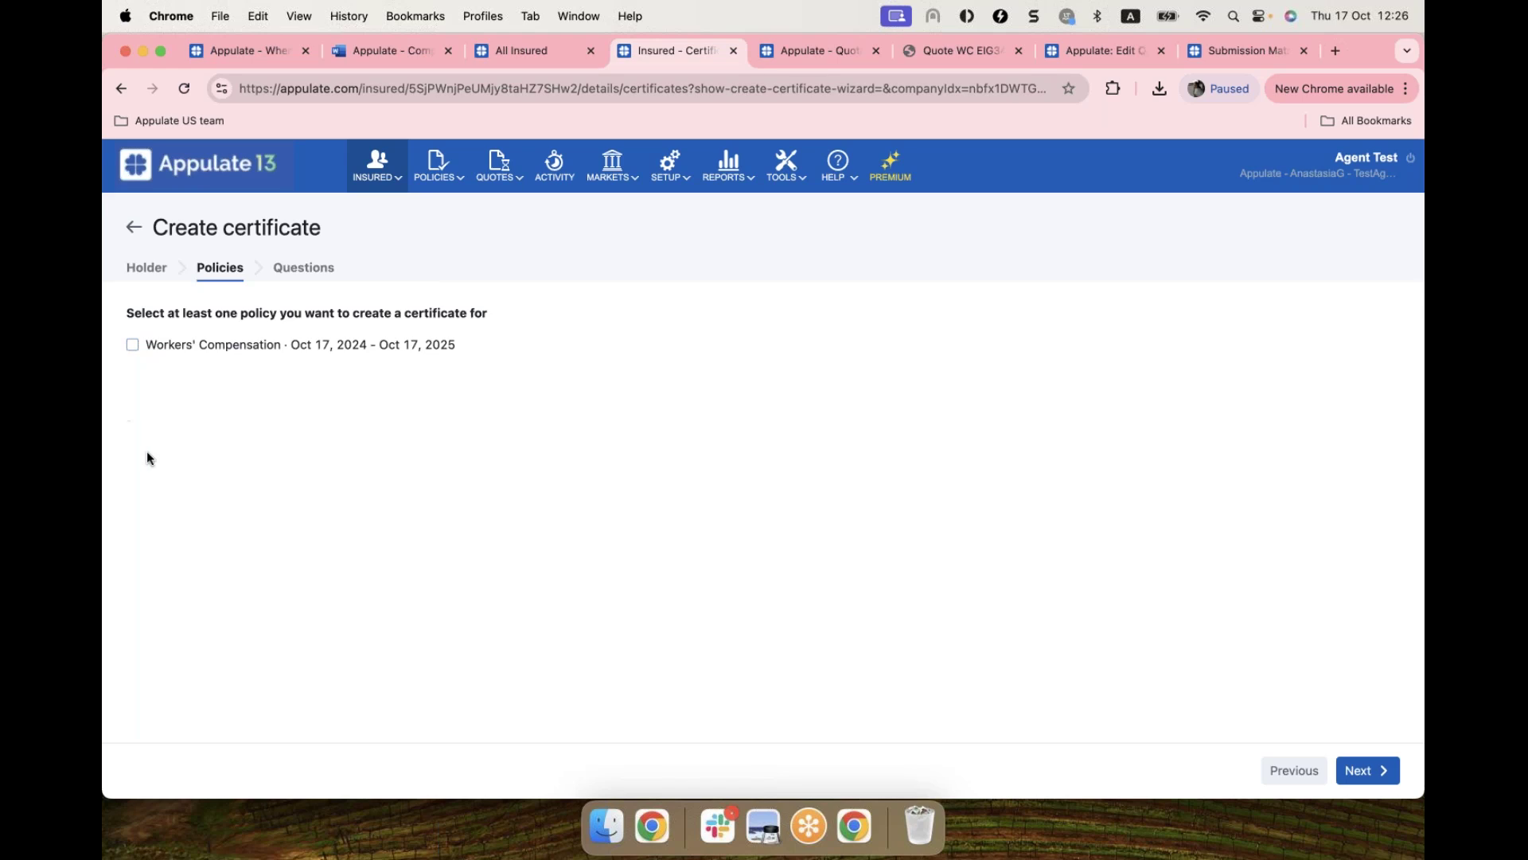
Step: Select the Workers' Compensation policy, enter certificate number 12345, and complete the certificate
left_click(132, 343)
left_click(1365, 778)
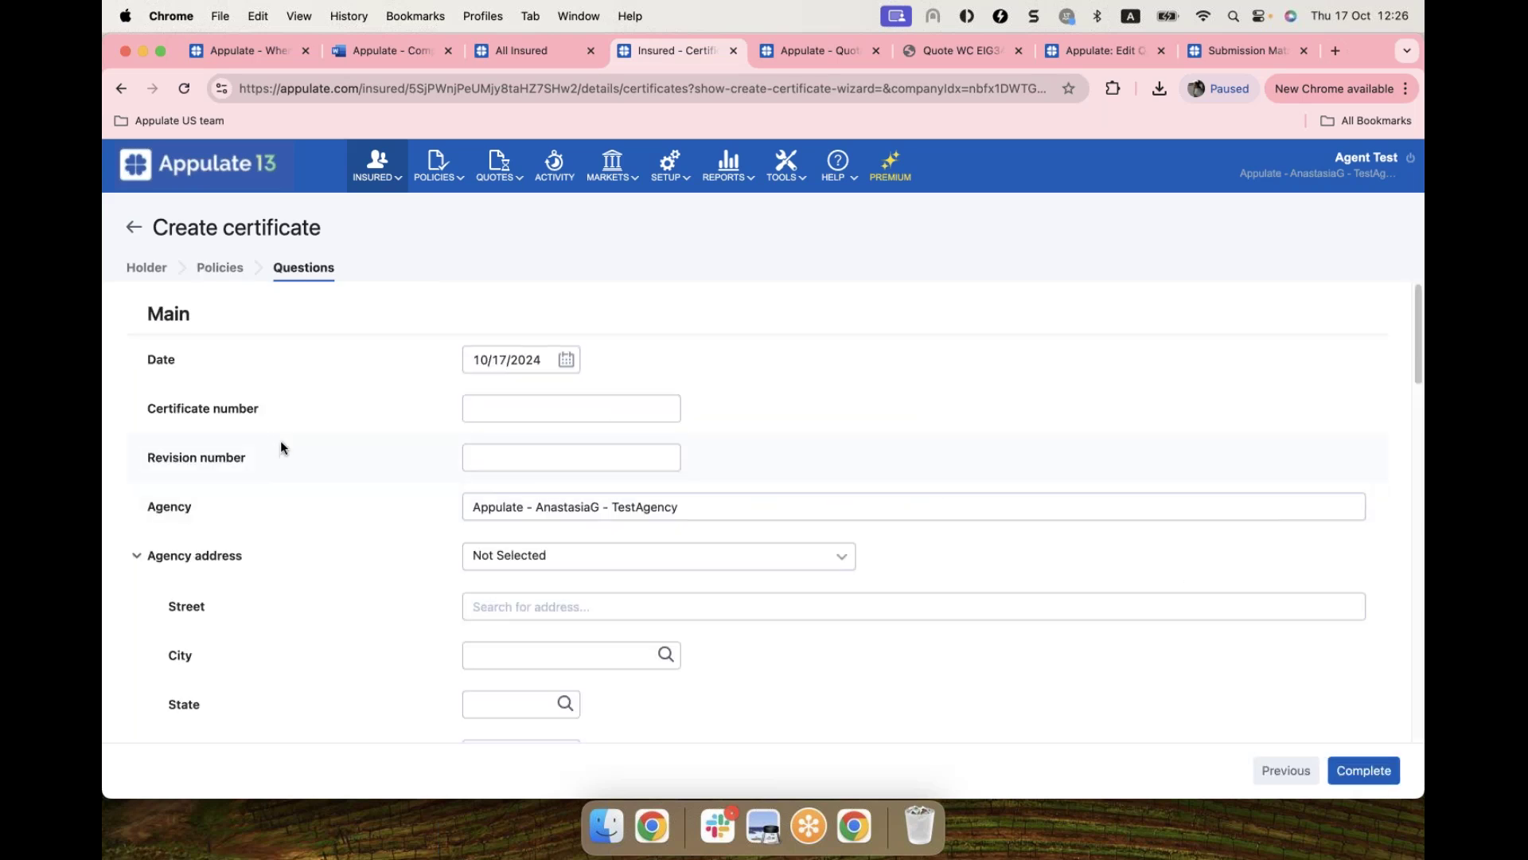
left_click(512, 409)
type("12345")
left_click(552, 612)
scroll(552, 605, "down", 1)
scroll(863, 605, "down", 8)
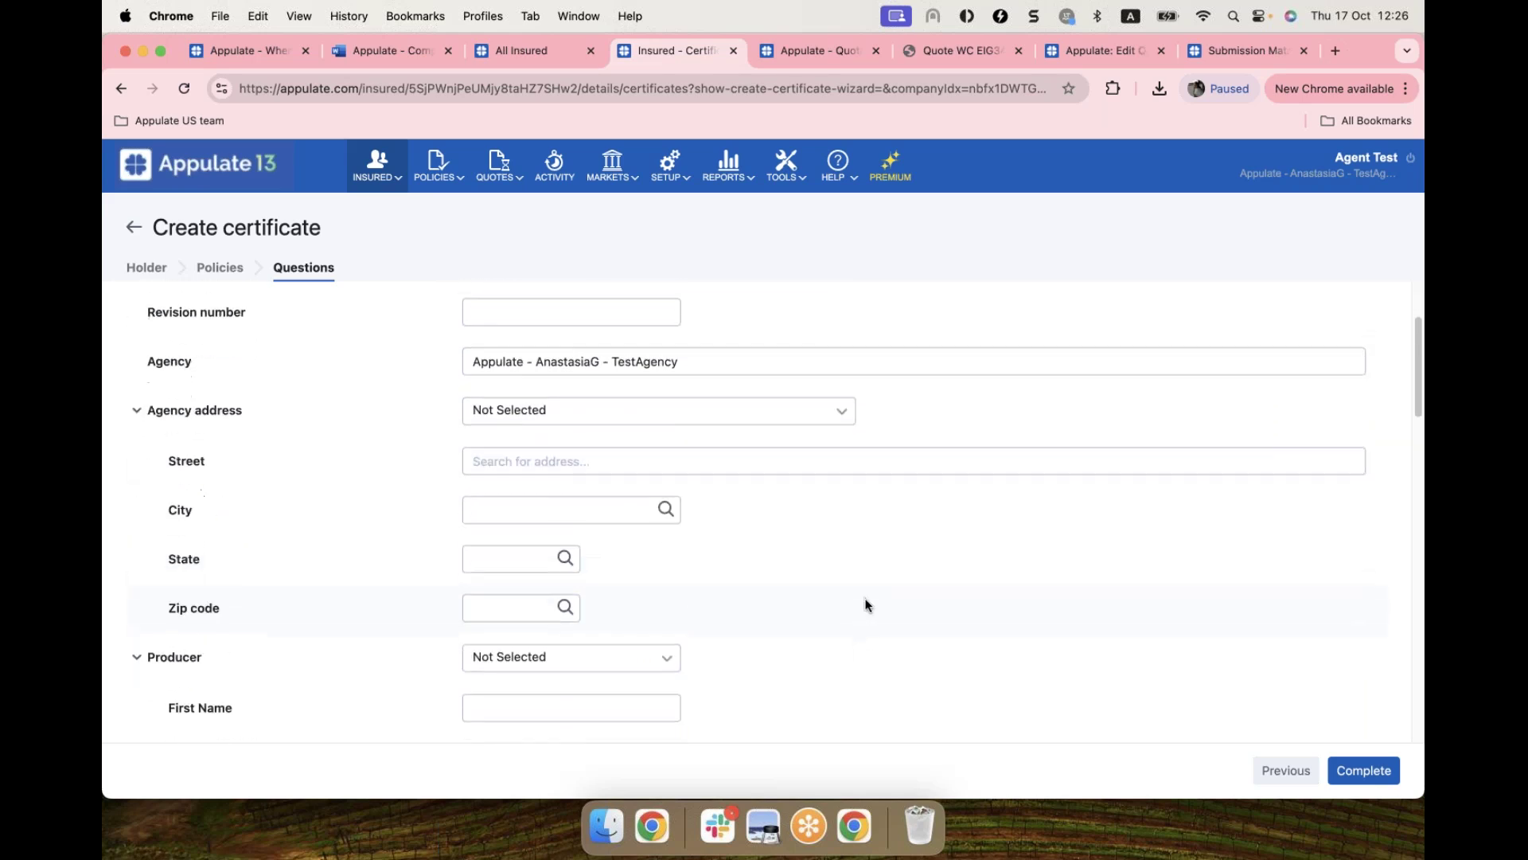
scroll(1001, 589, "down", 8)
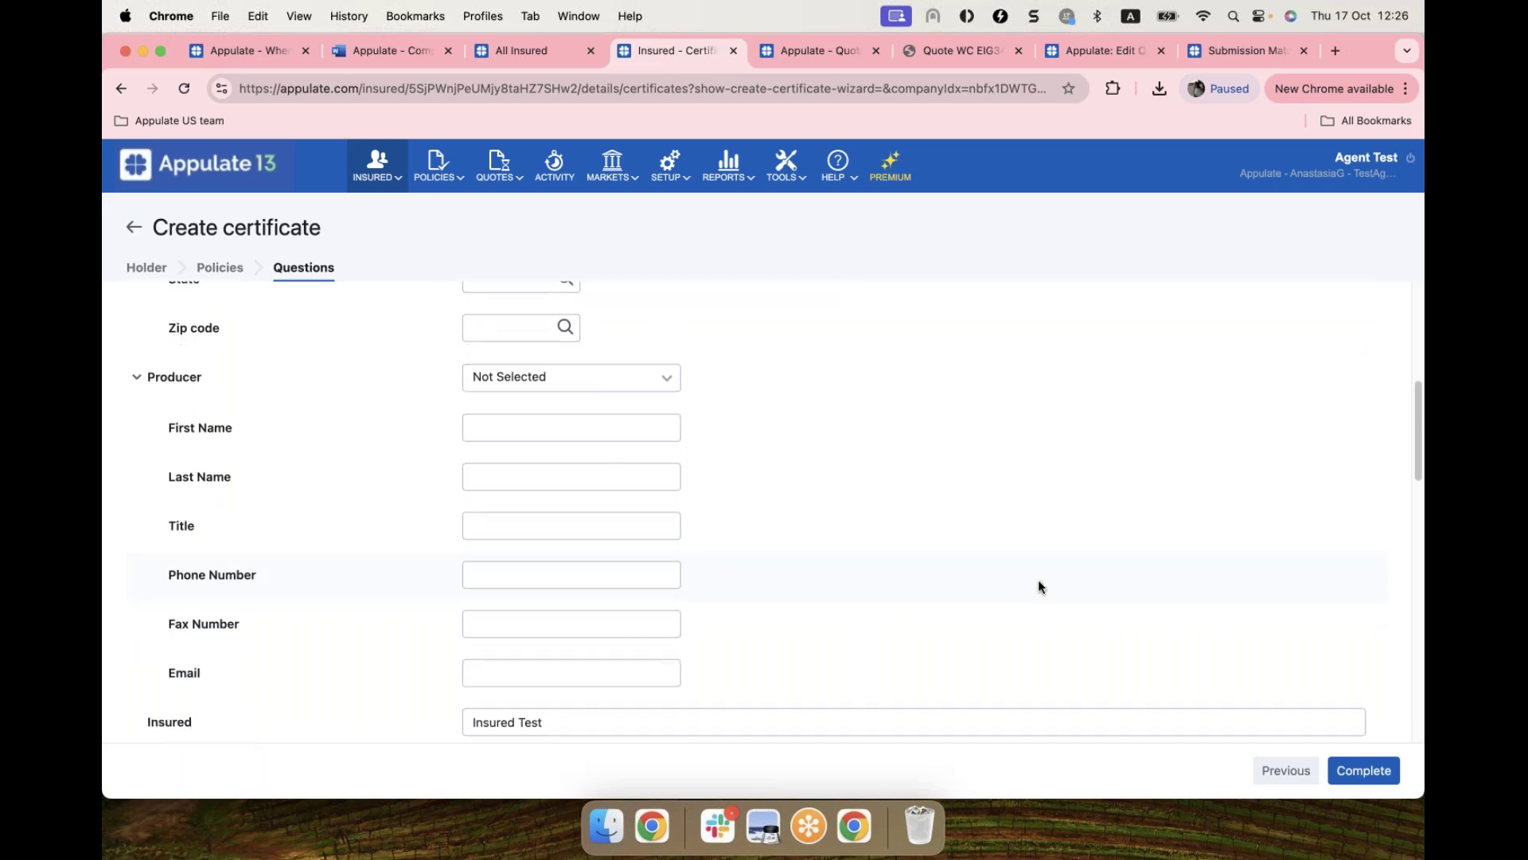
scroll(1371, 662, "down", 5)
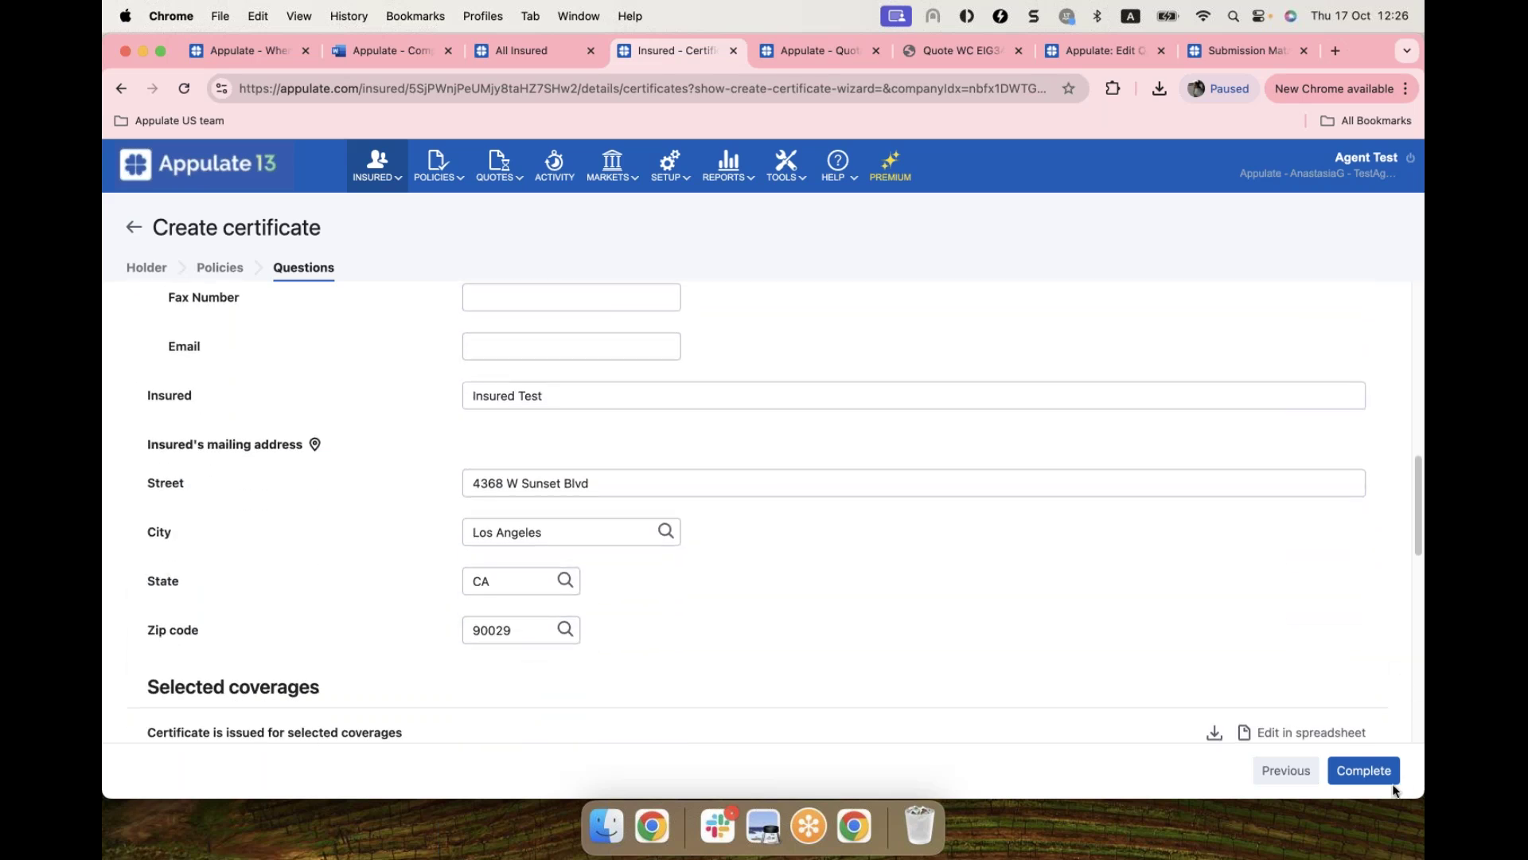
left_click(1363, 770)
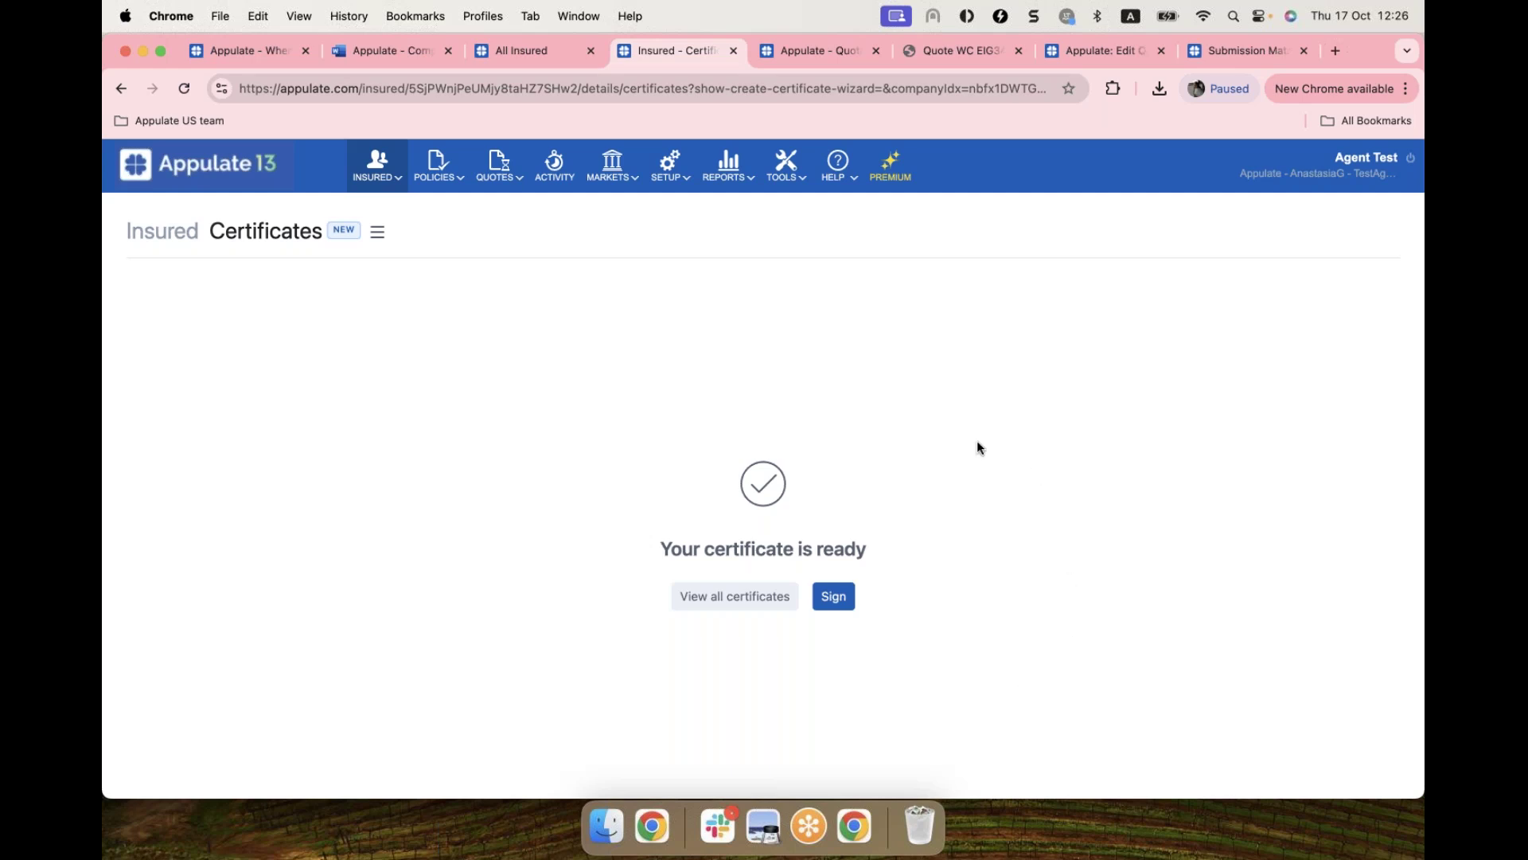
Step: Download the test certificate's PDF from the full certificates list and save it
left_click(739, 610)
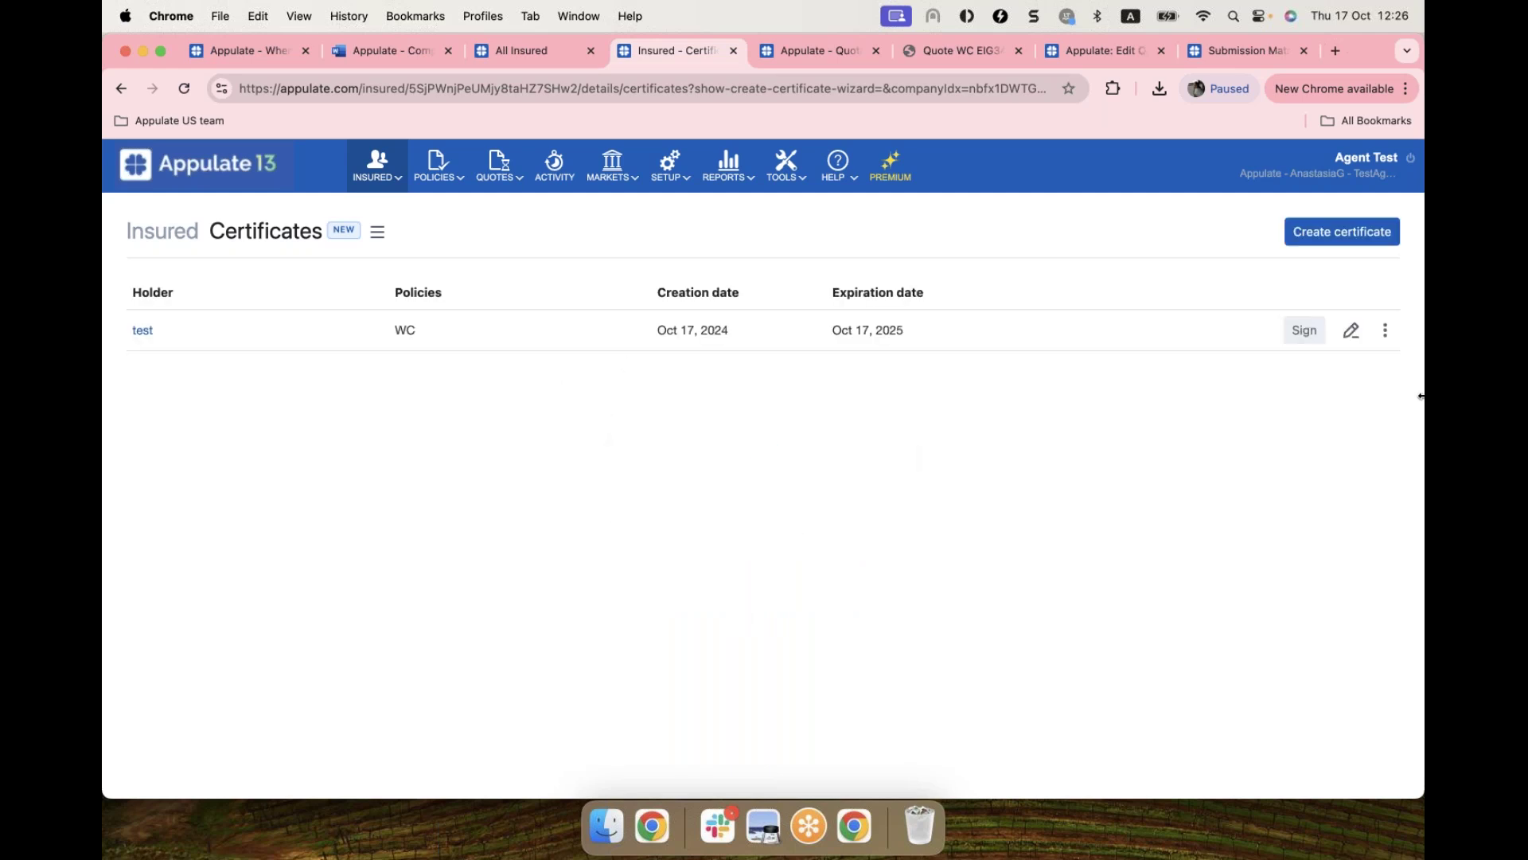
left_click(1386, 331)
left_click(1354, 378)
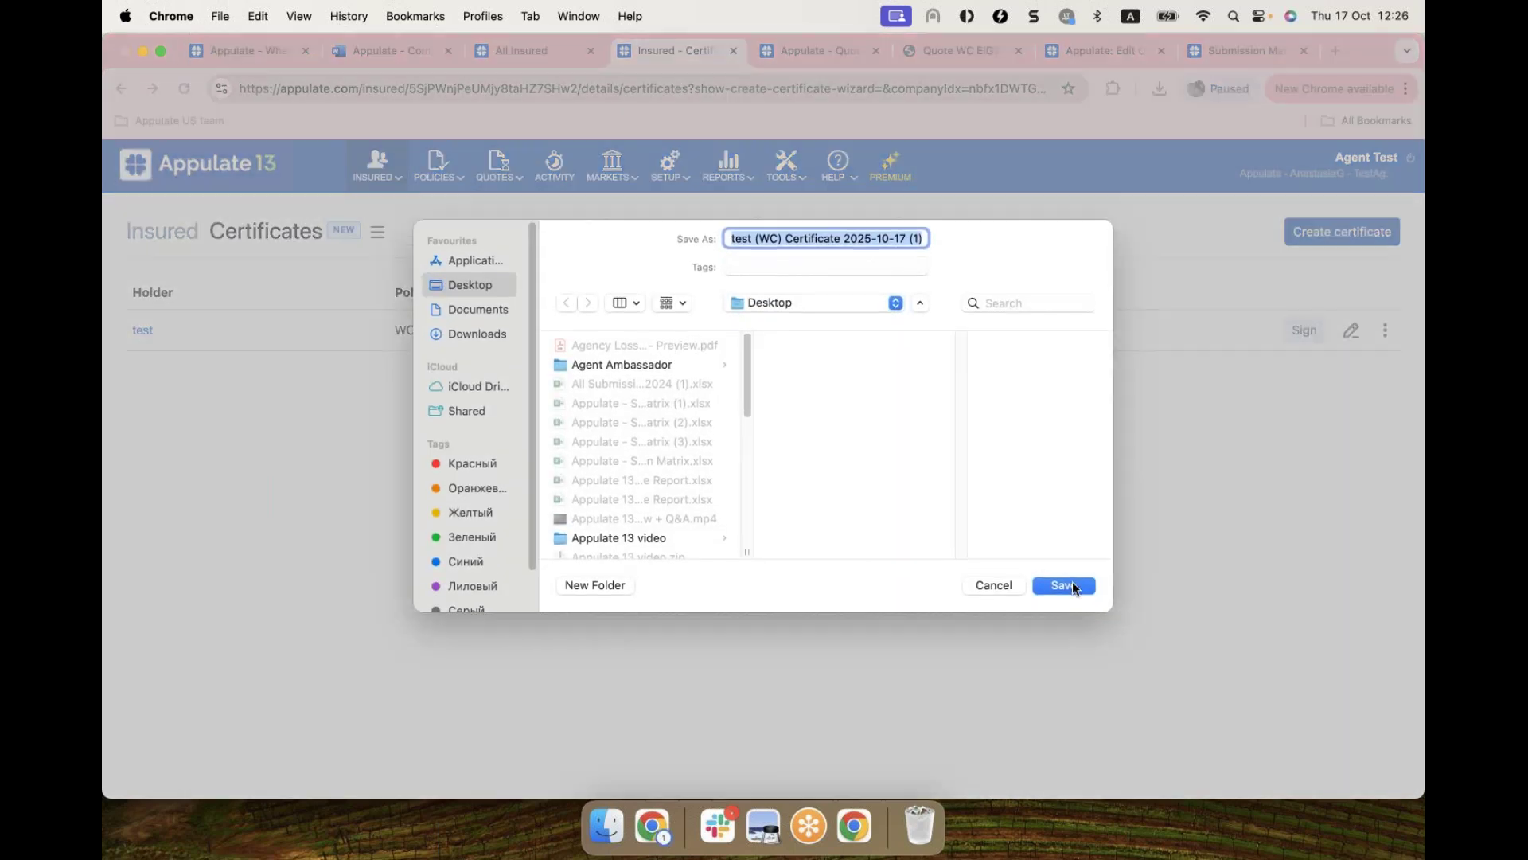
left_click(1067, 581)
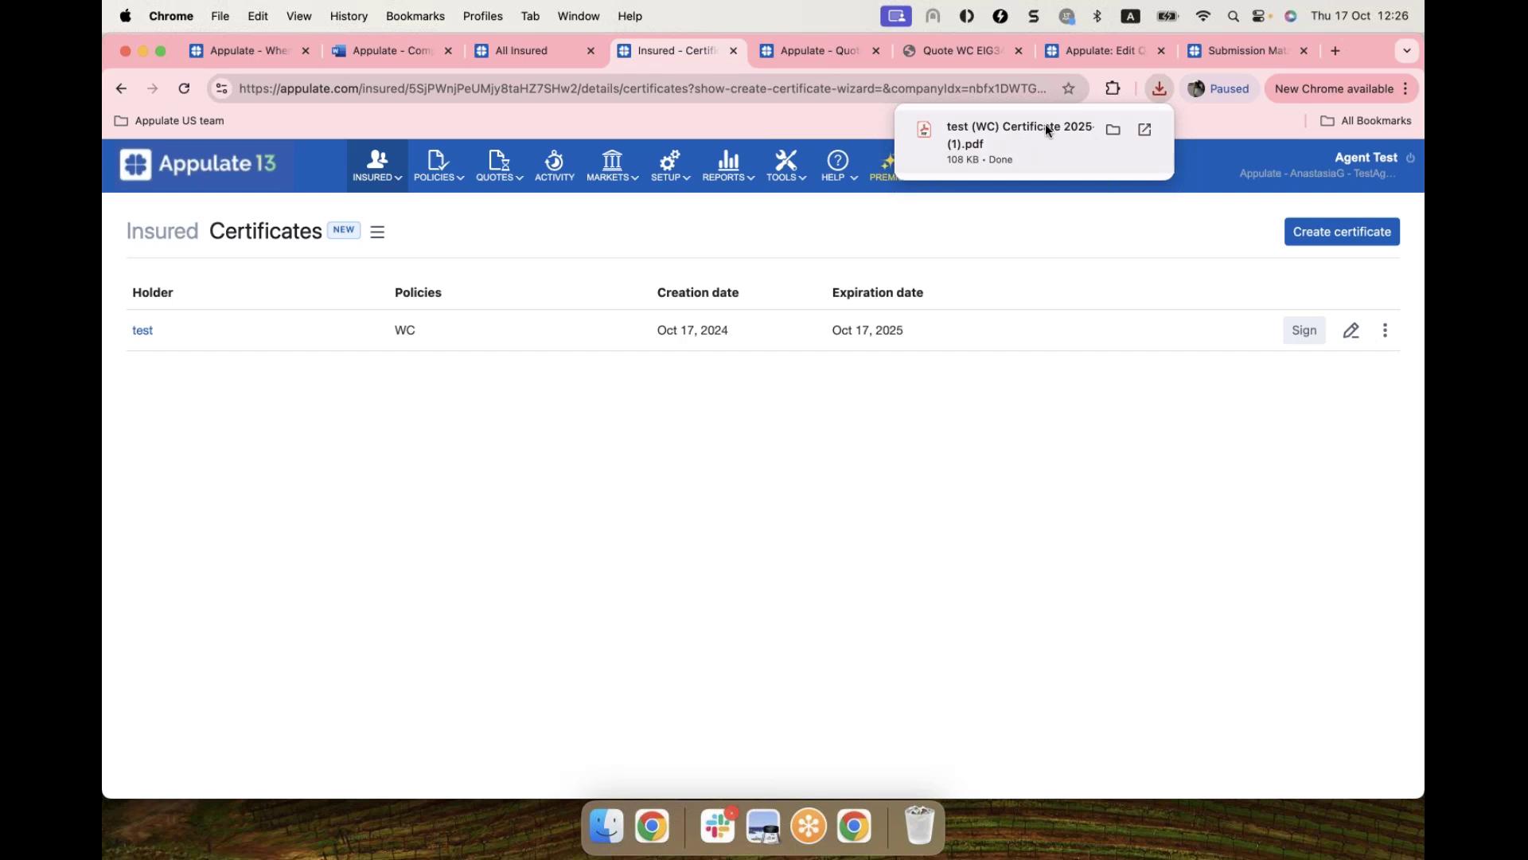
Step: Open the downloaded ACORD certificate PDF, scroll through it, then return to the Certificates list
left_click(1048, 129)
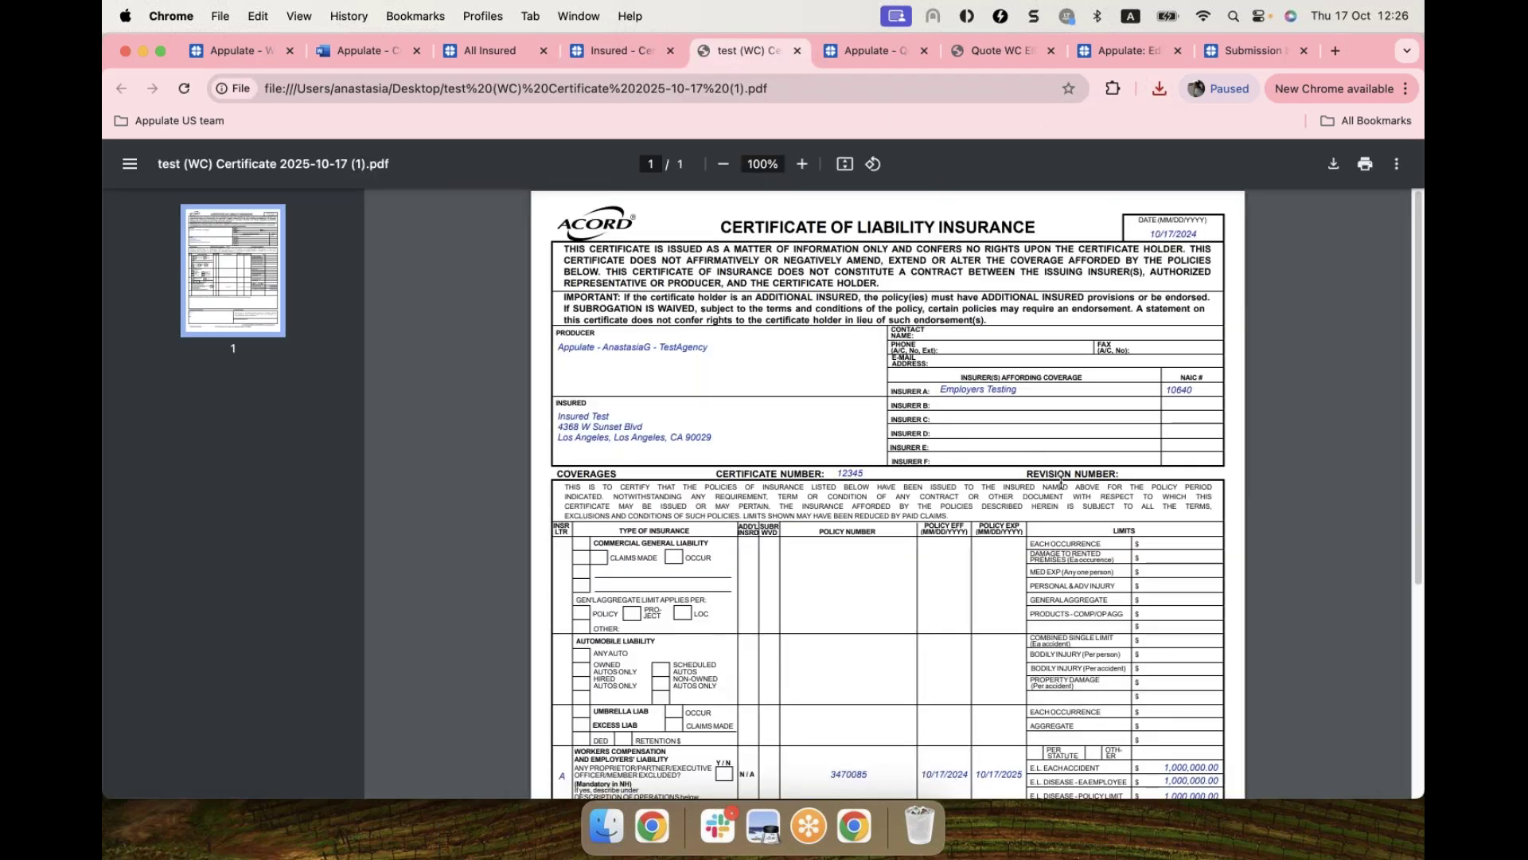
scroll(1037, 458, "down", 2)
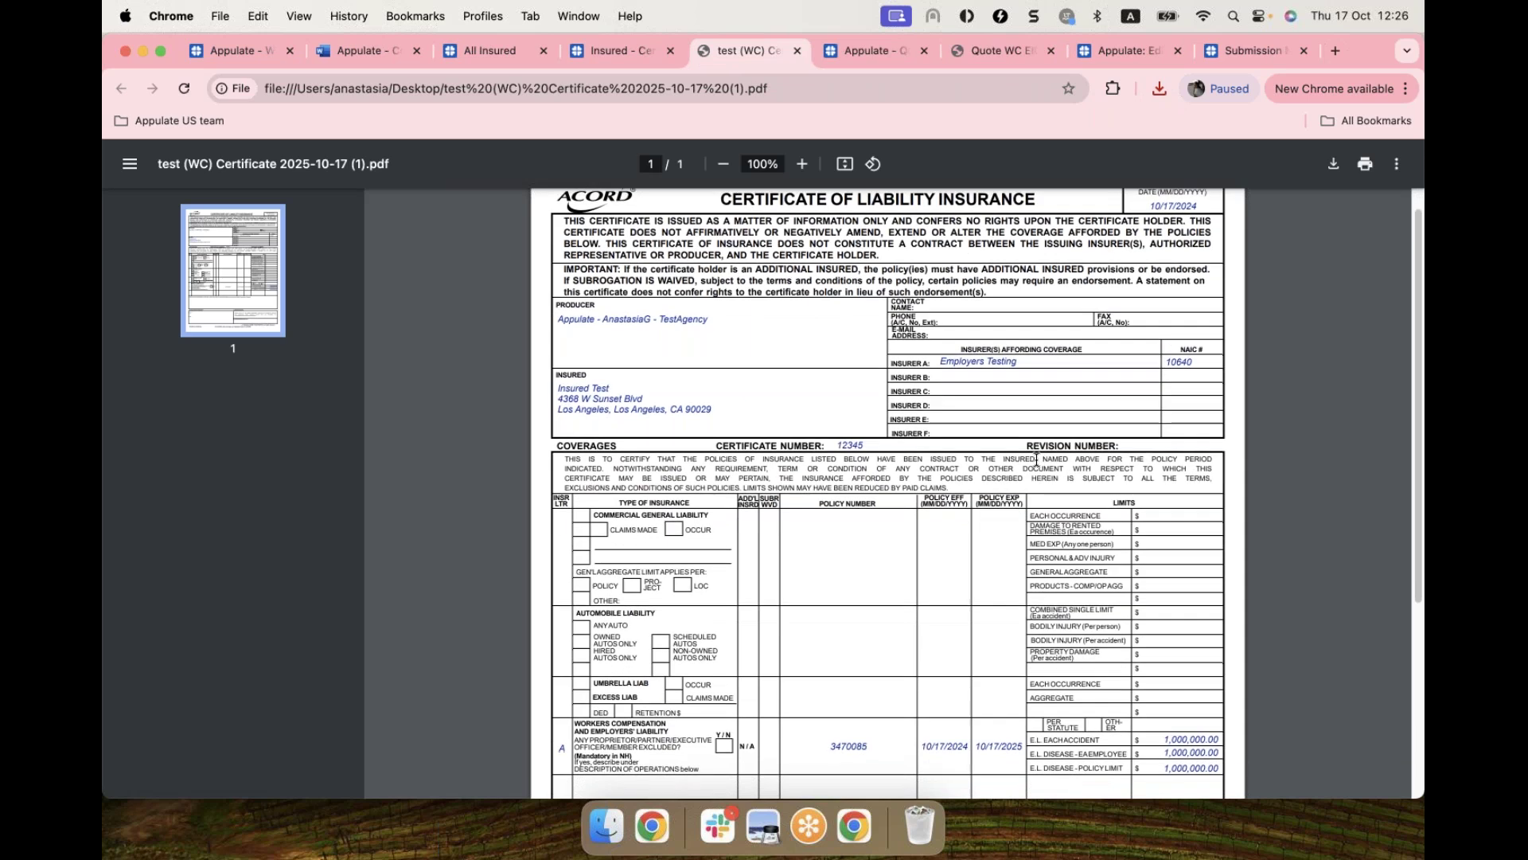
scroll(1035, 459, "up", 2)
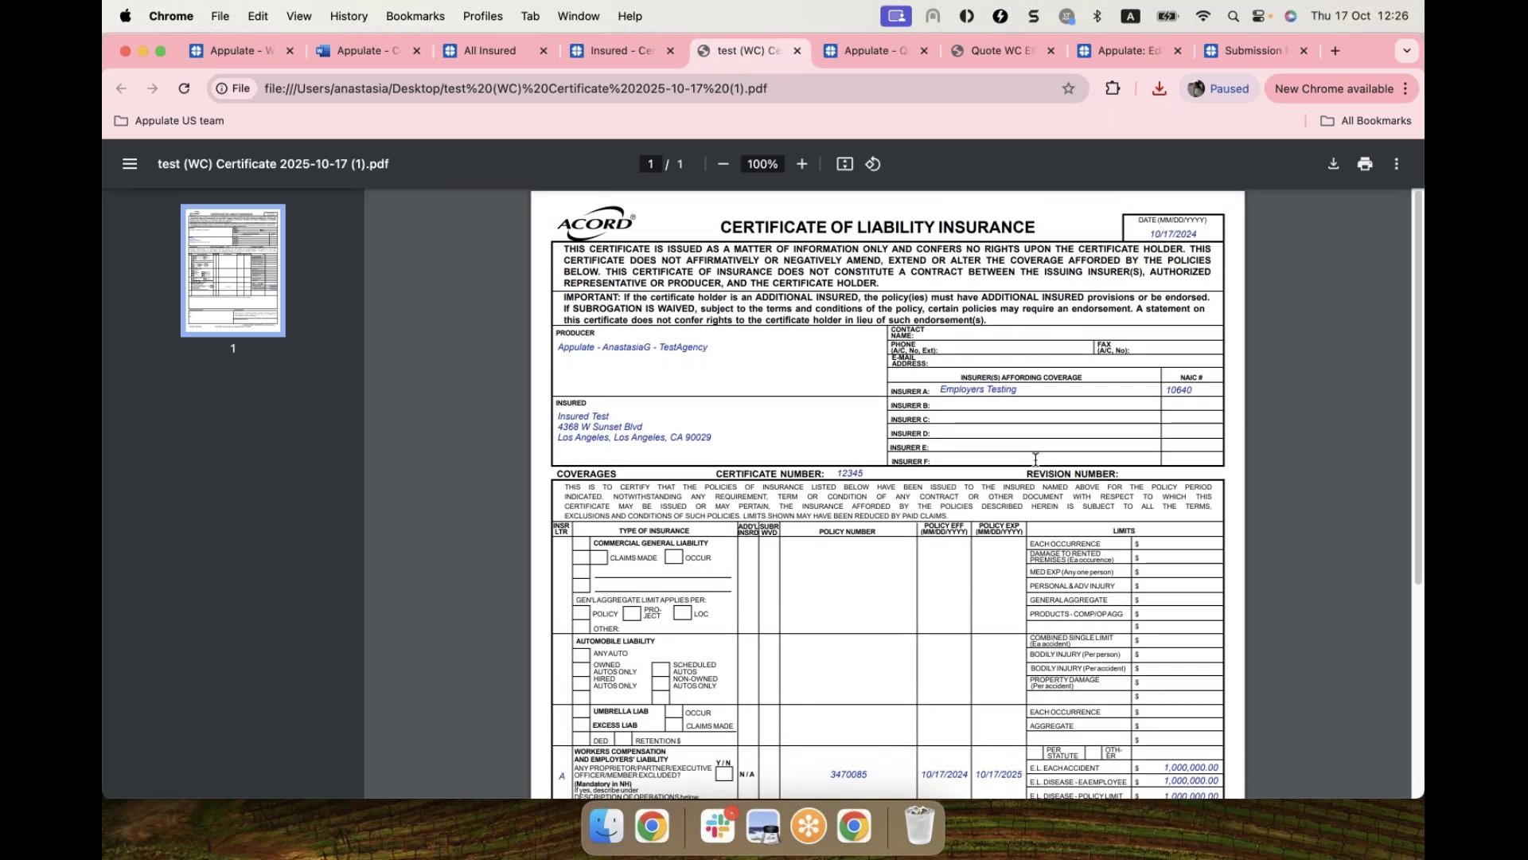
scroll(812, 471, "down", 1)
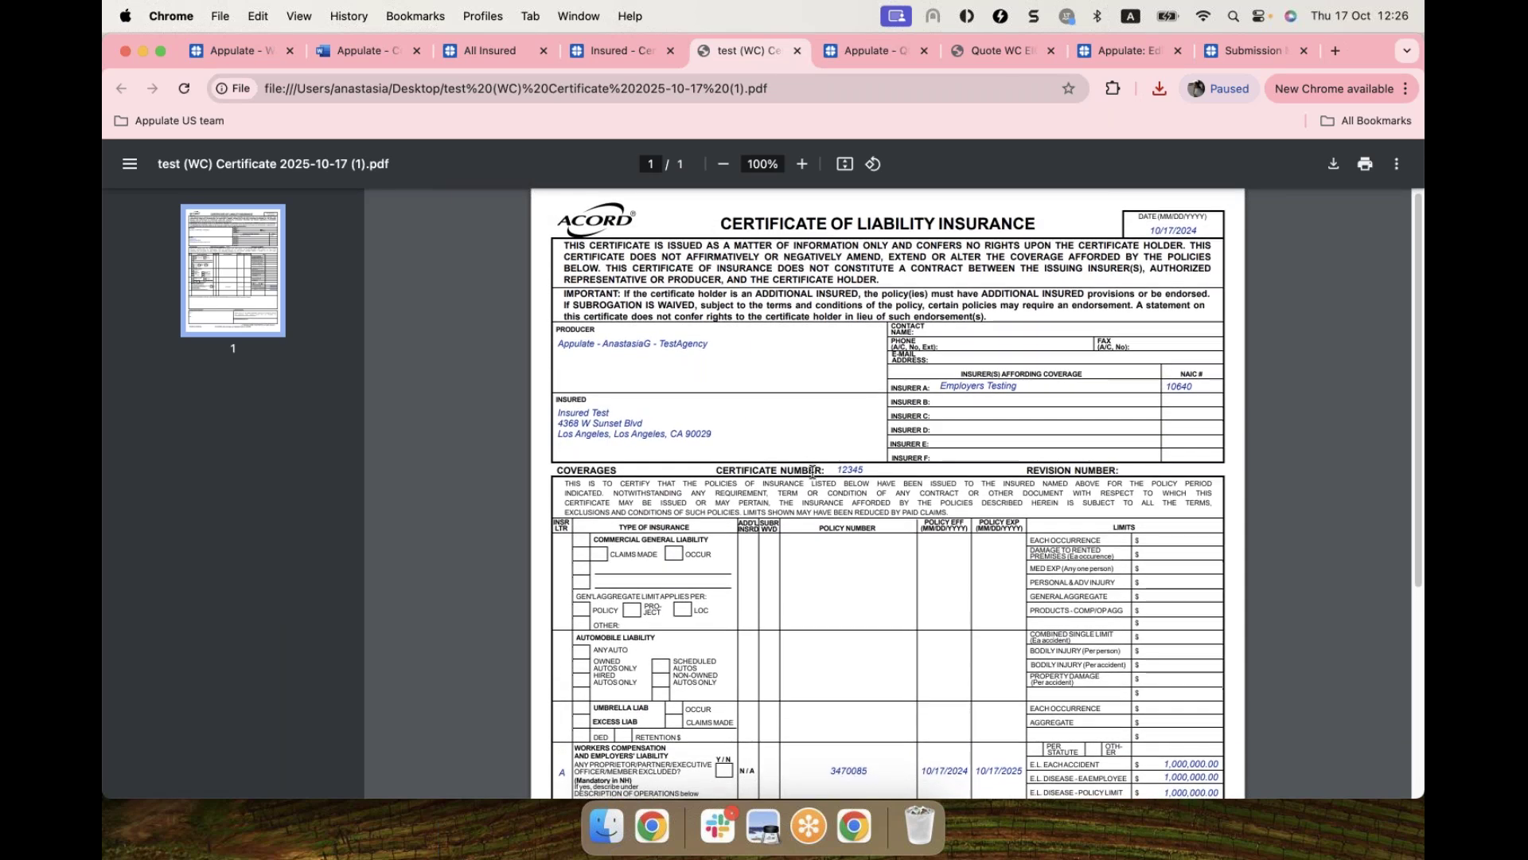
scroll(820, 473, "down", 5)
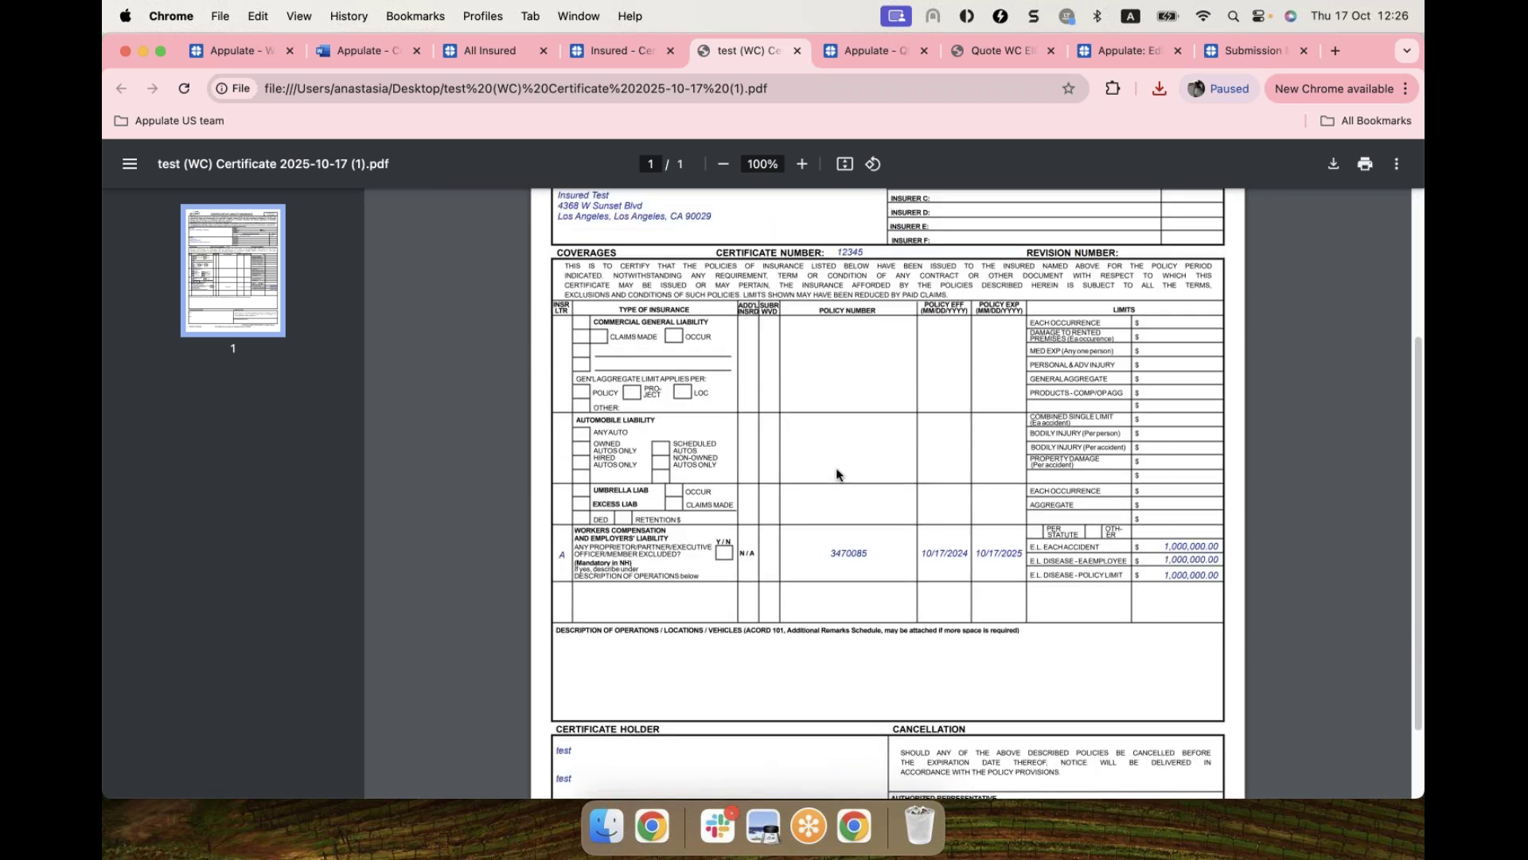
scroll(836, 475, "down", 2)
left_click(619, 57)
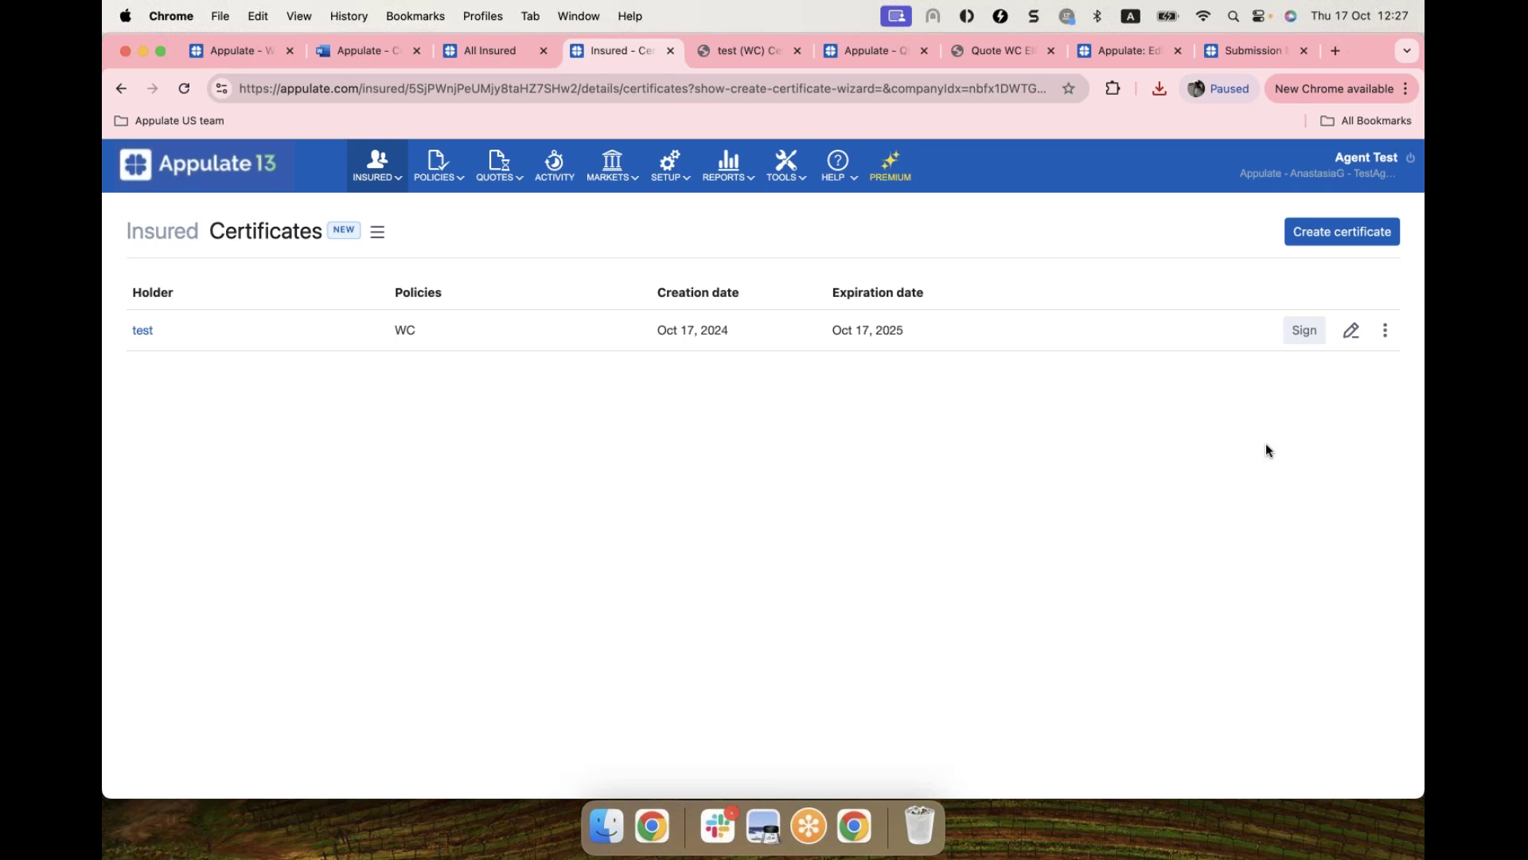
Step: Minimize the application PDF, open the webinar control panel, then scroll the Word document to contacts
left_click(809, 828)
left_click(811, 828)
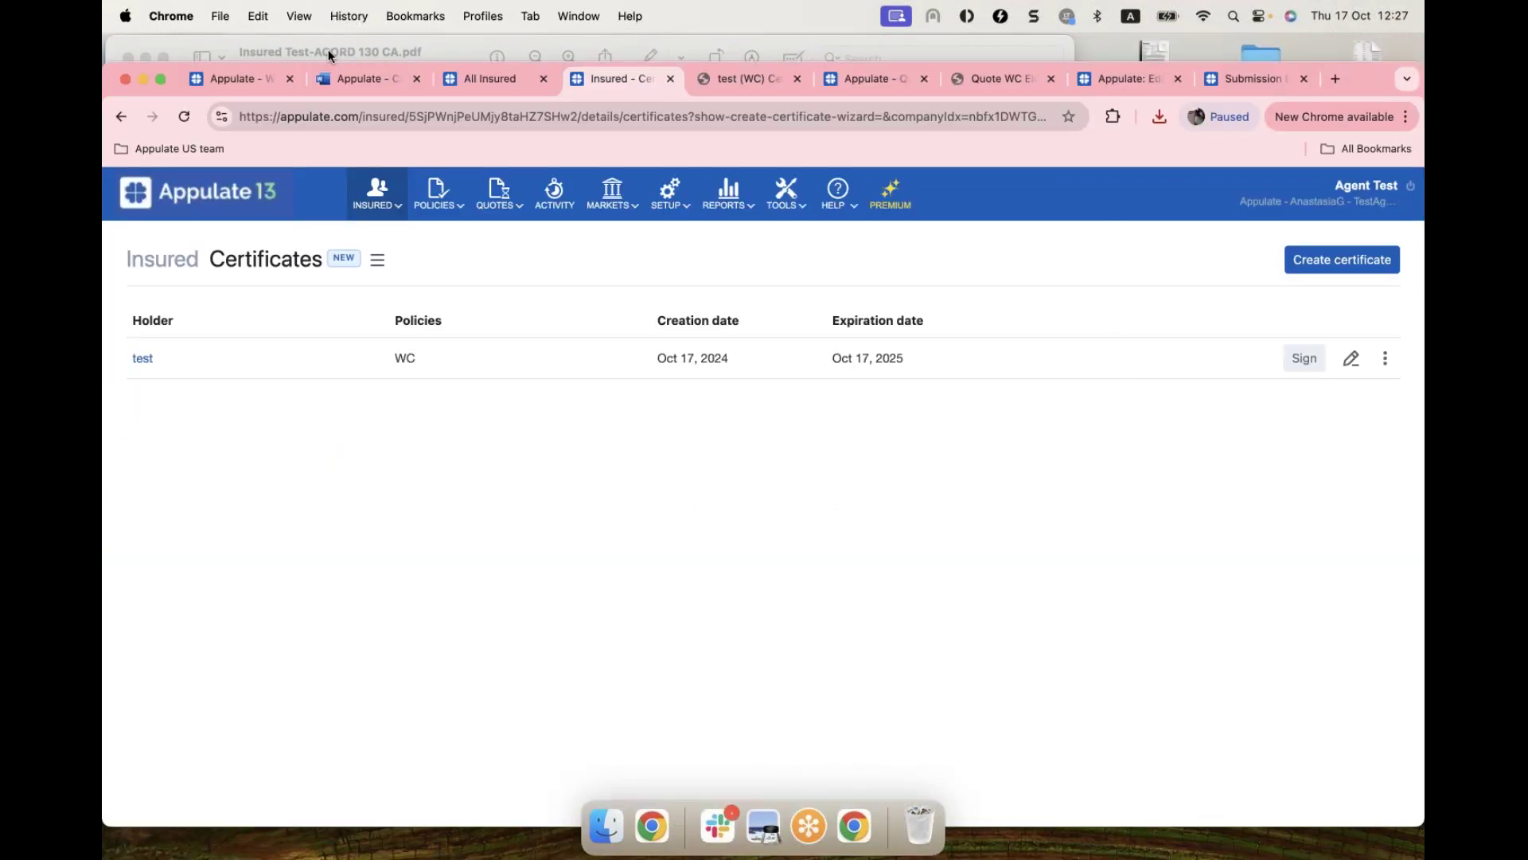
left_click(328, 50)
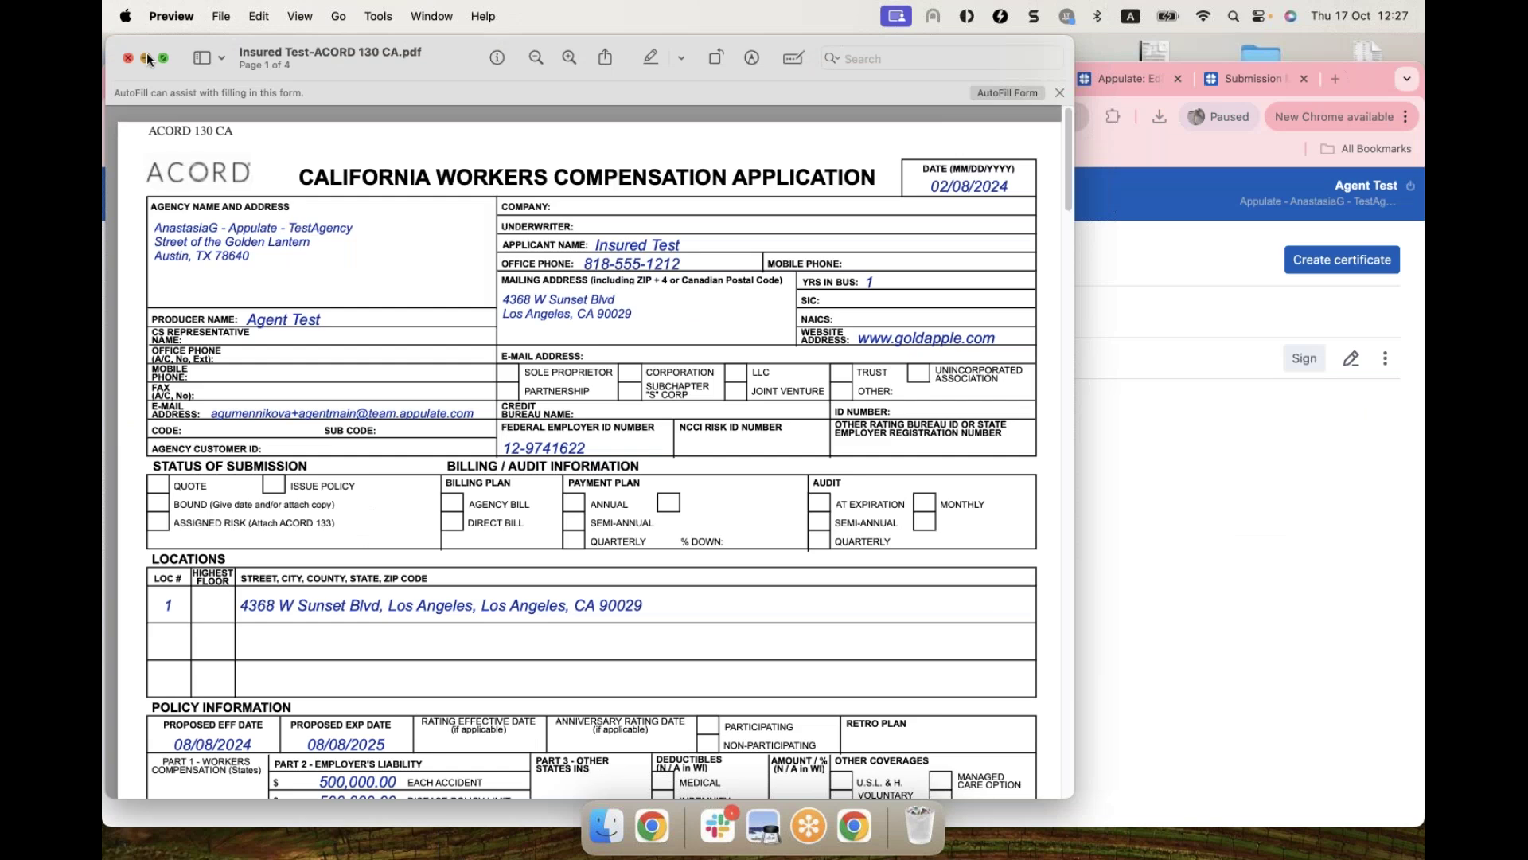
left_click(146, 52)
right_click(810, 827)
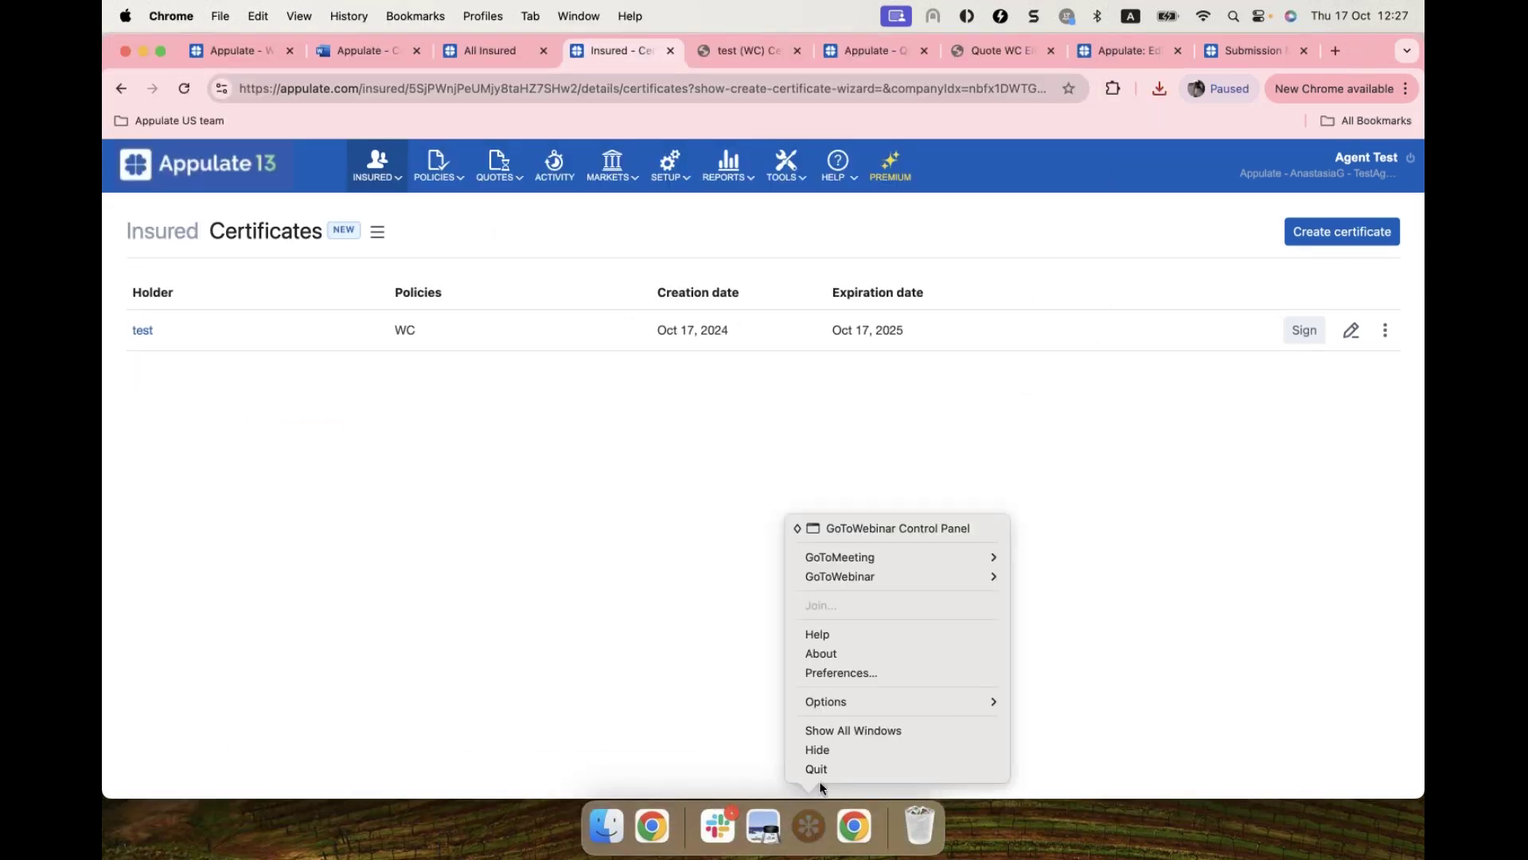
left_click(933, 532)
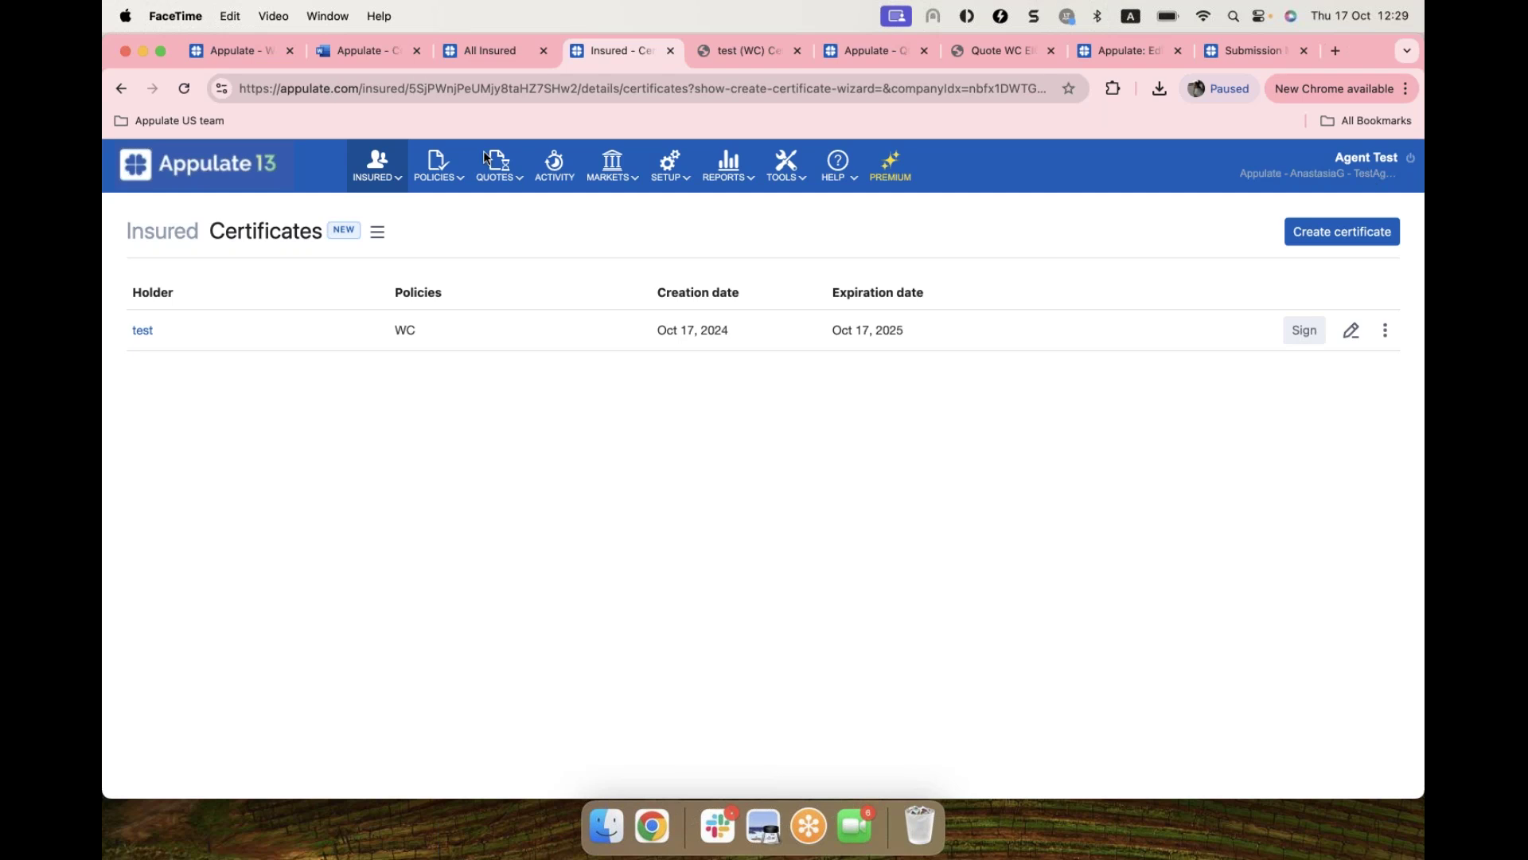
left_click(355, 51)
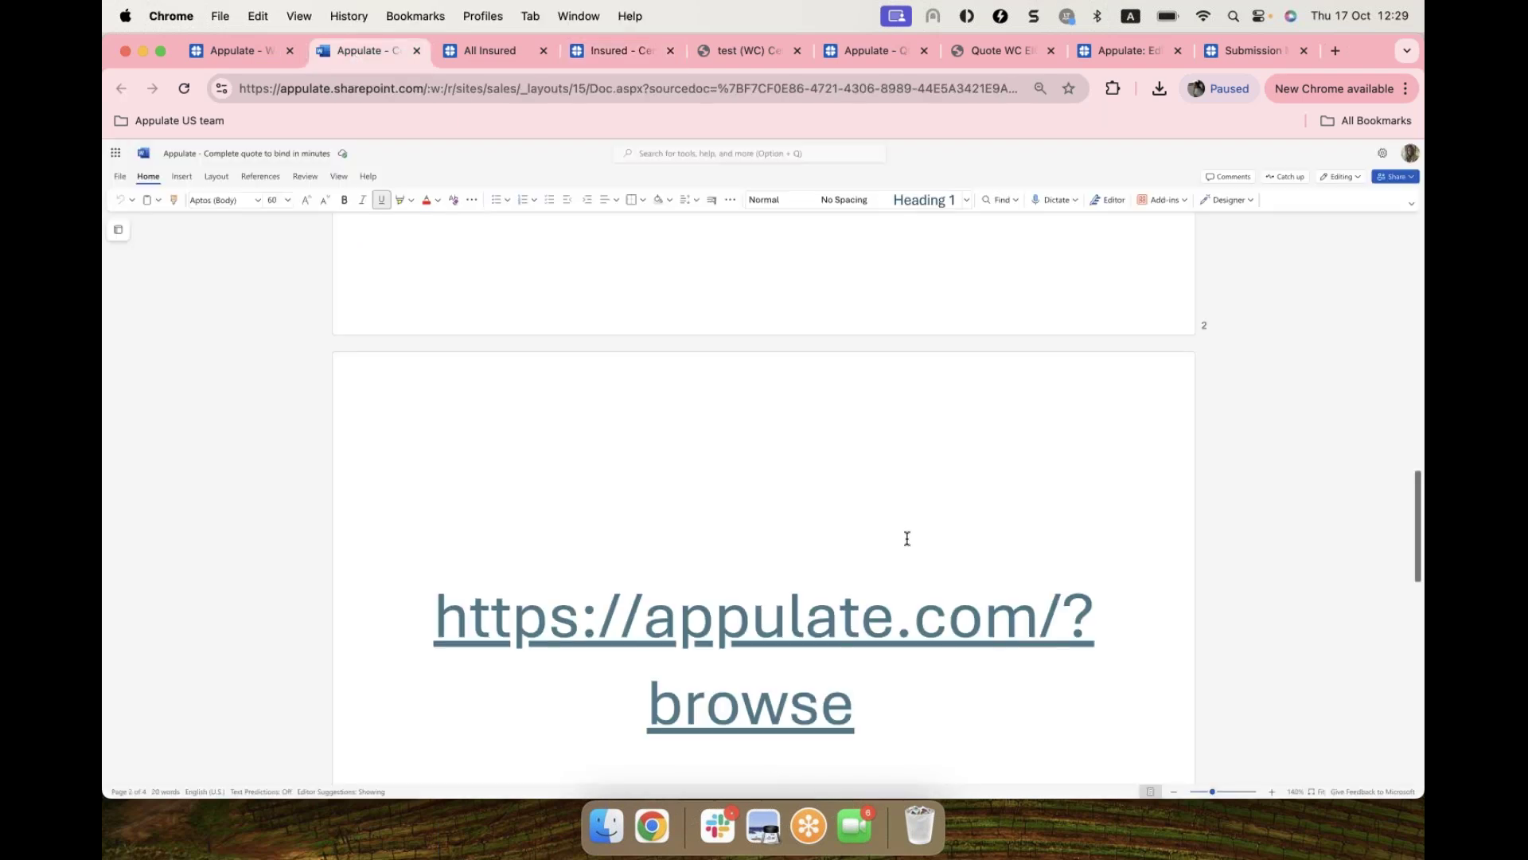
scroll(903, 494, "down", 10)
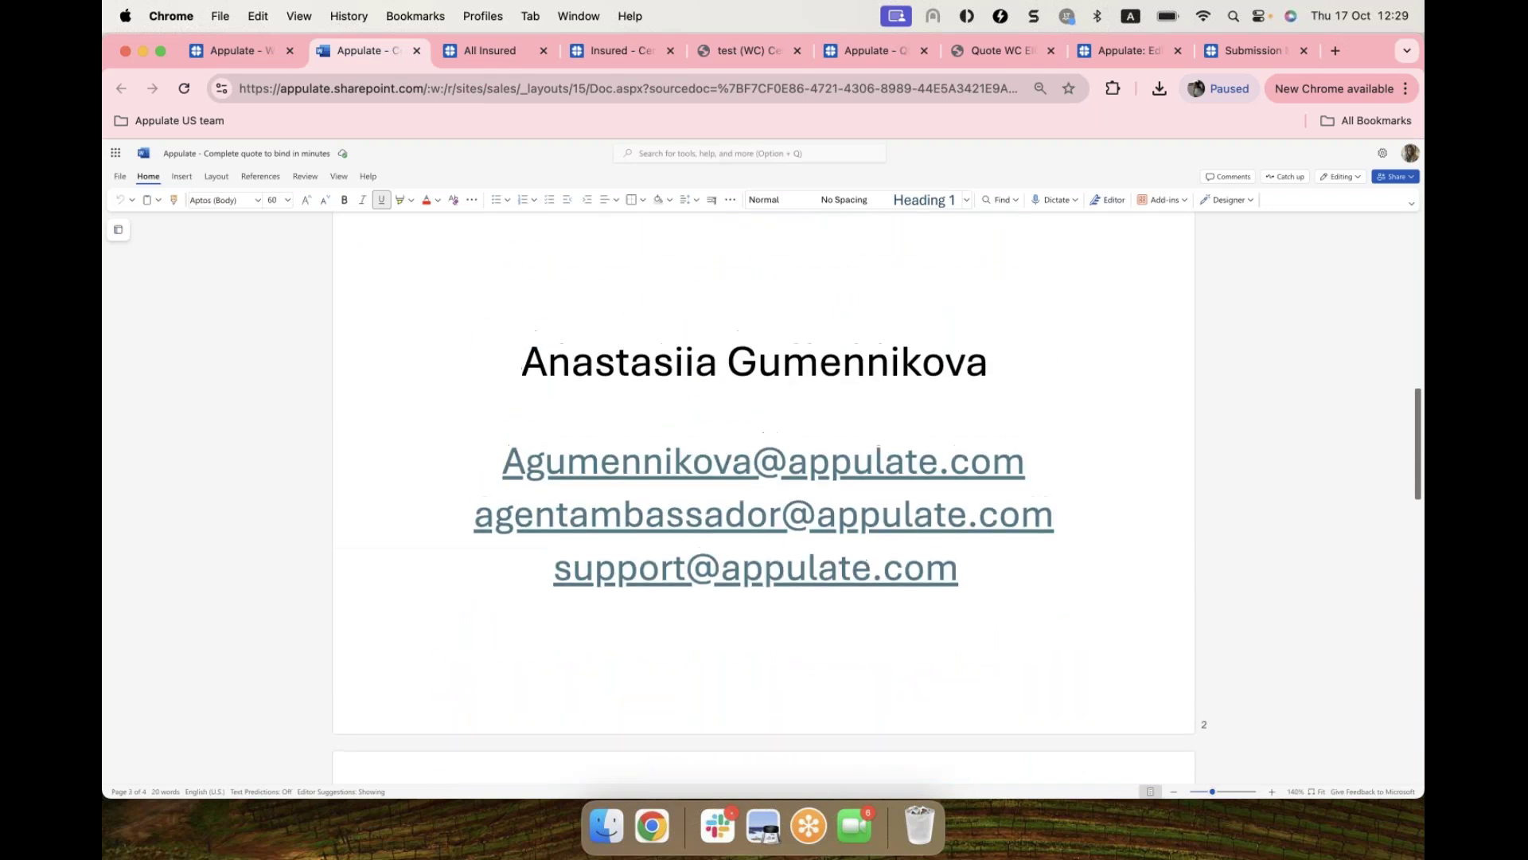